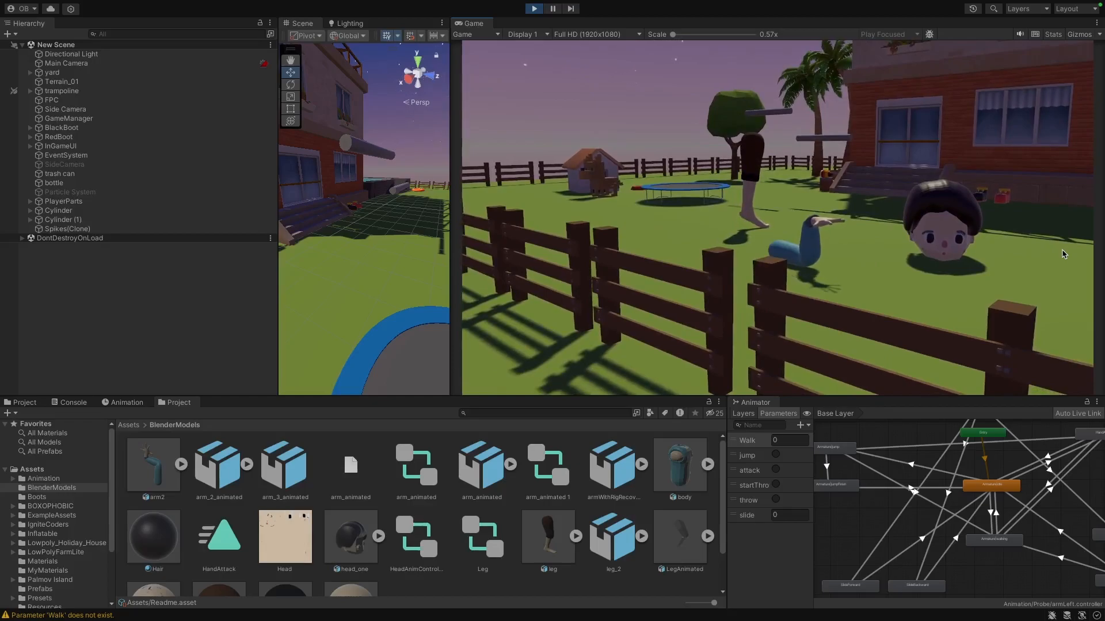
key(d)
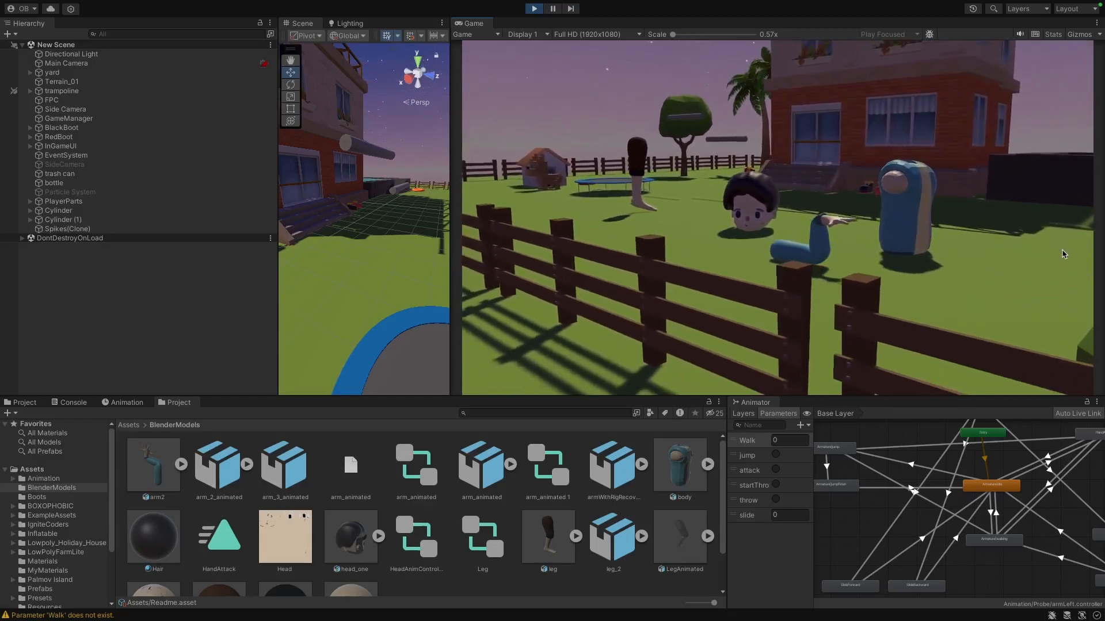
key(d)
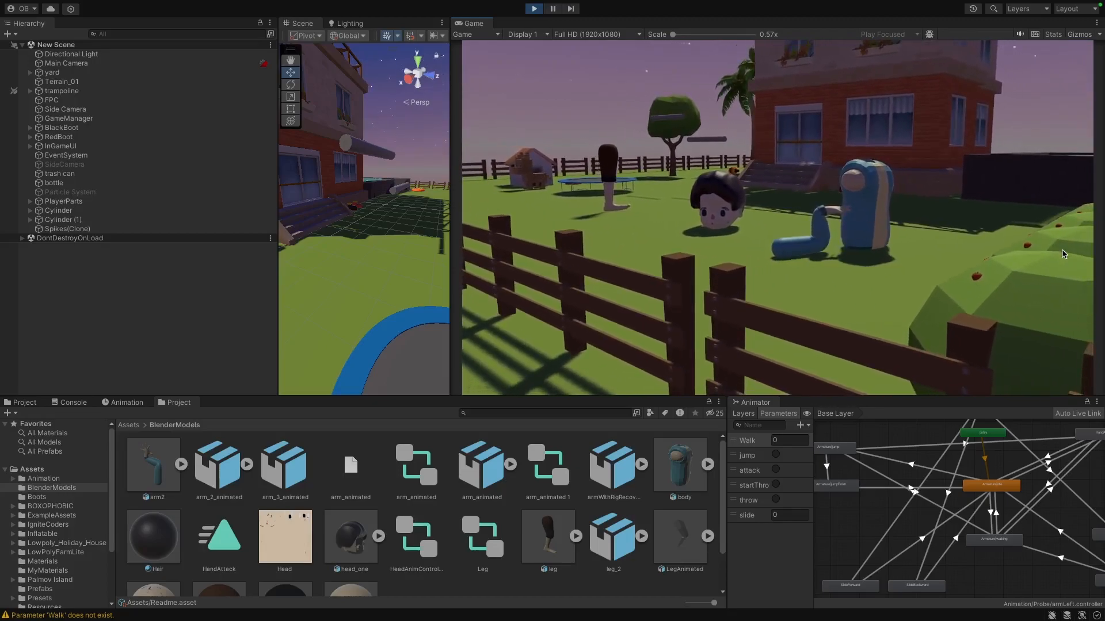
key(a)
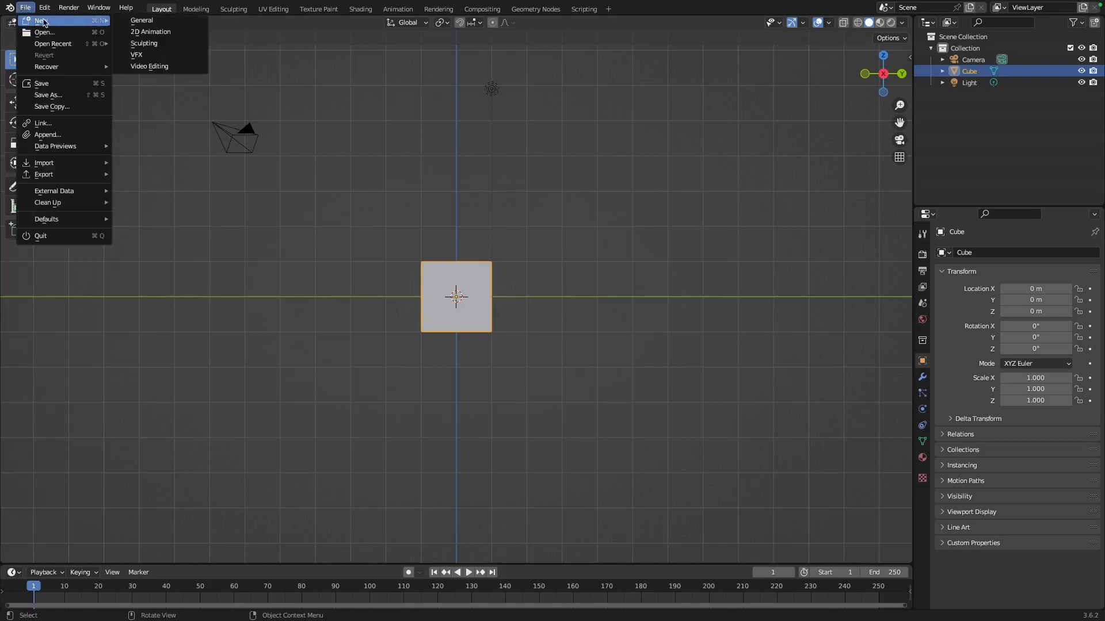
In Blender, start a new General file and delete the default camera, cube and light.
click(151, 21)
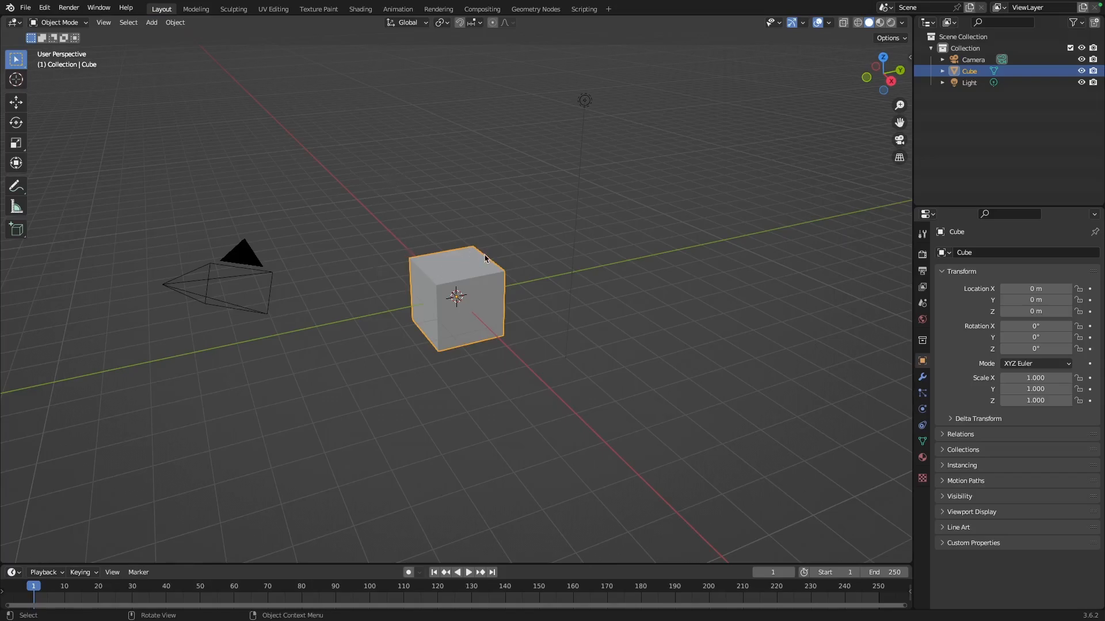
key(a)
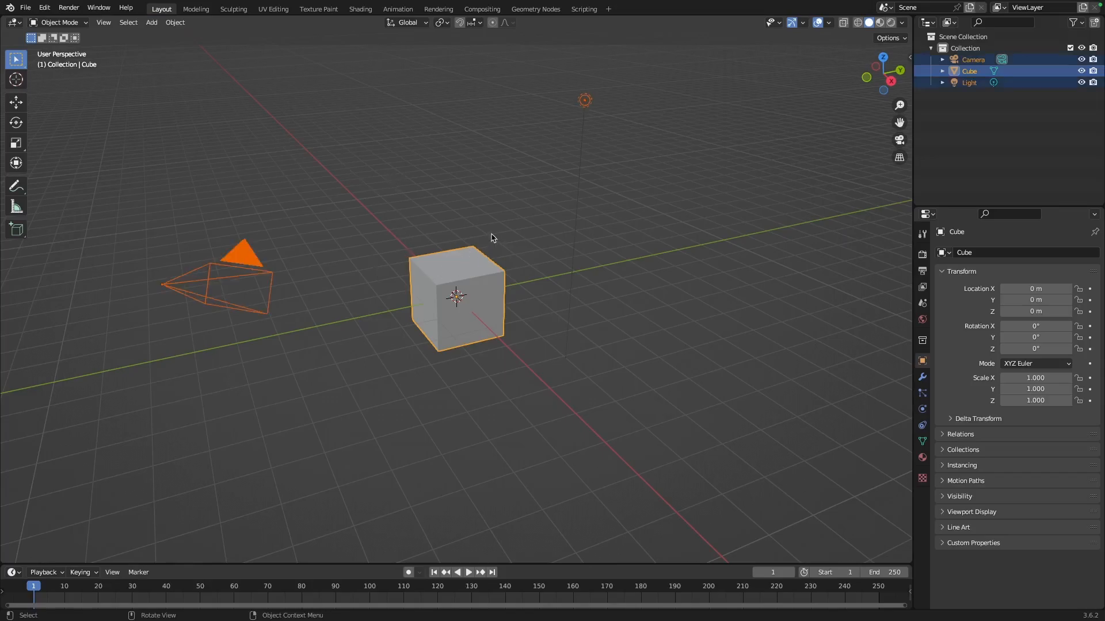
key(x)
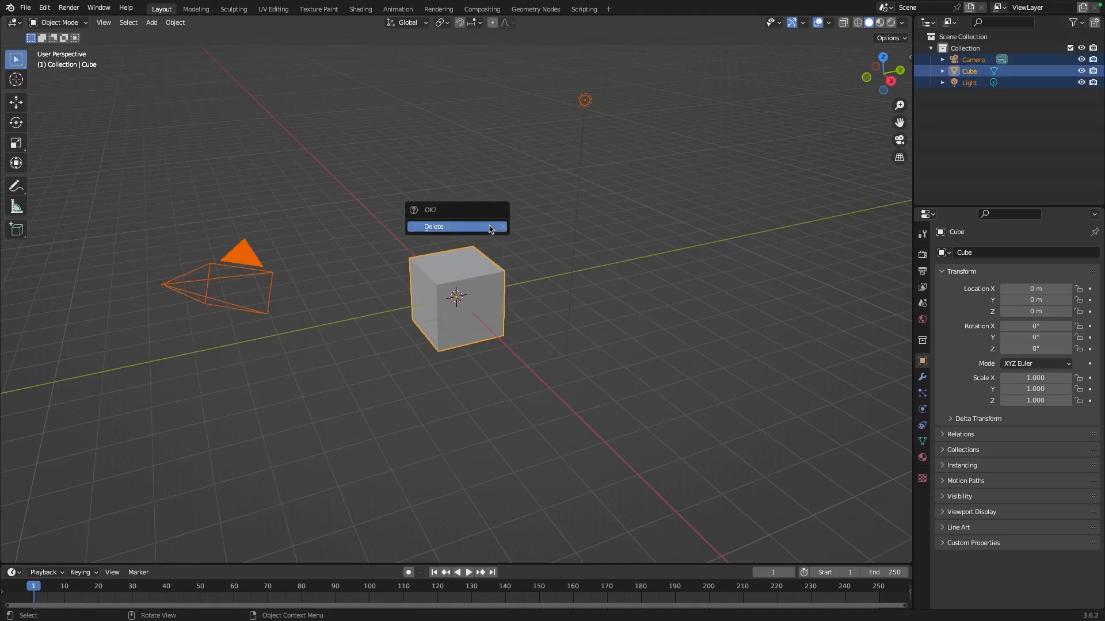
click(489, 229)
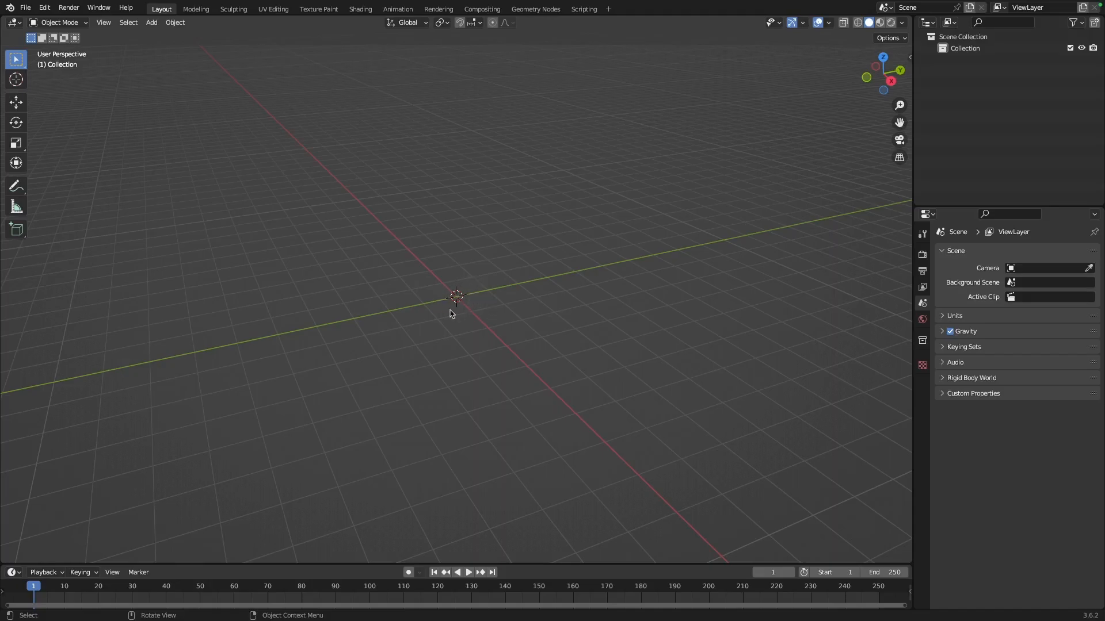
Snap the 3D cursor to the world origin.
scroll(458, 299, up, 4)
right_click(478, 263)
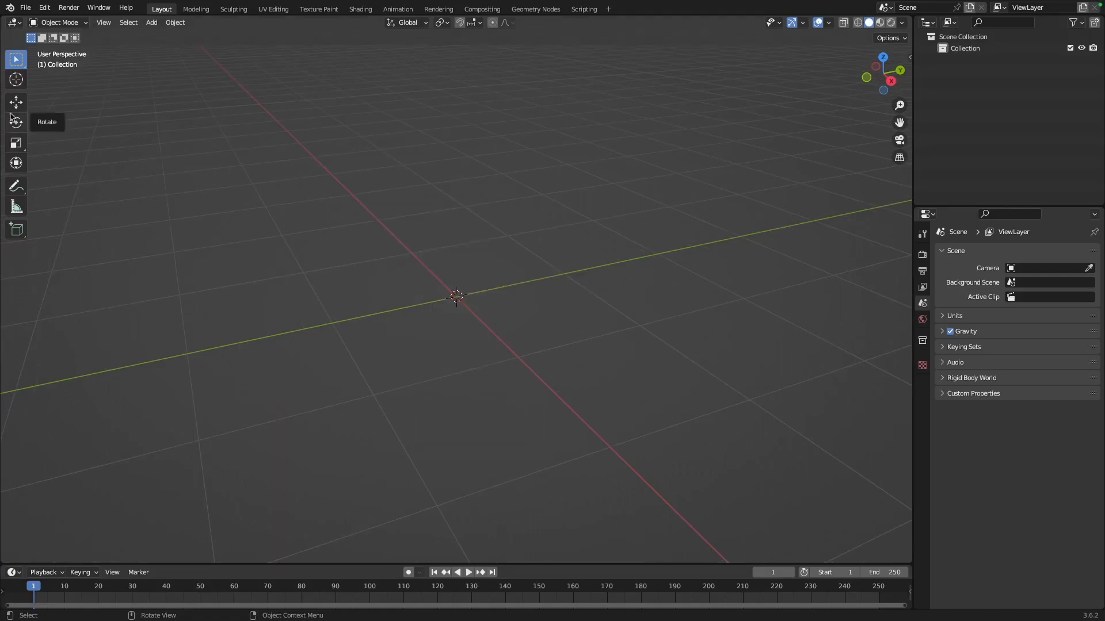
click(76, 23)
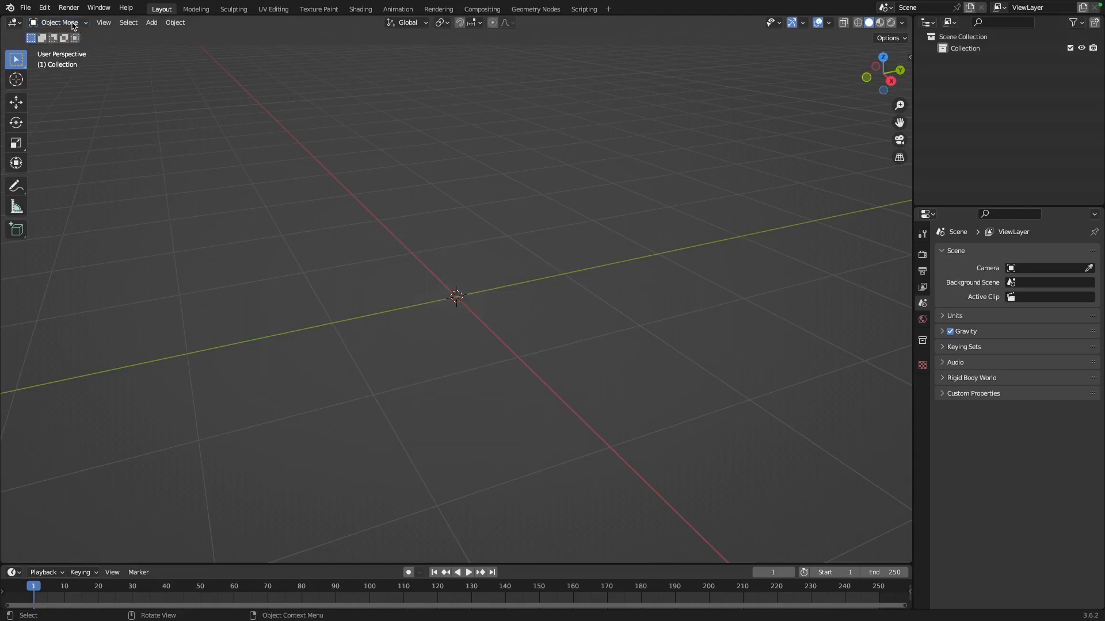
right_click(487, 266)
mouse_move(490, 348)
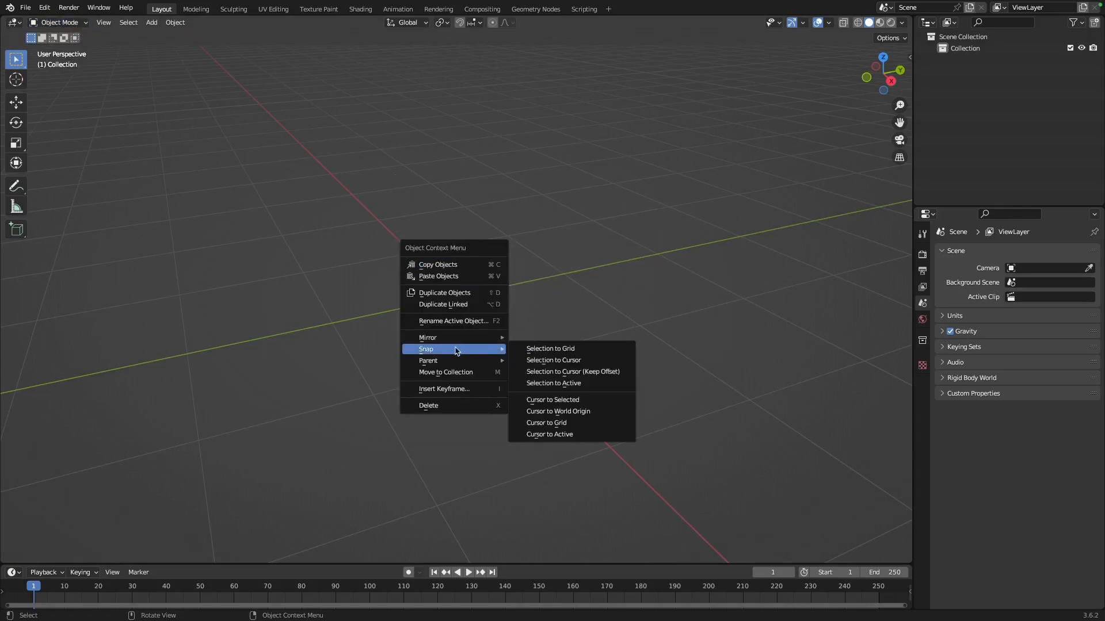
click(577, 415)
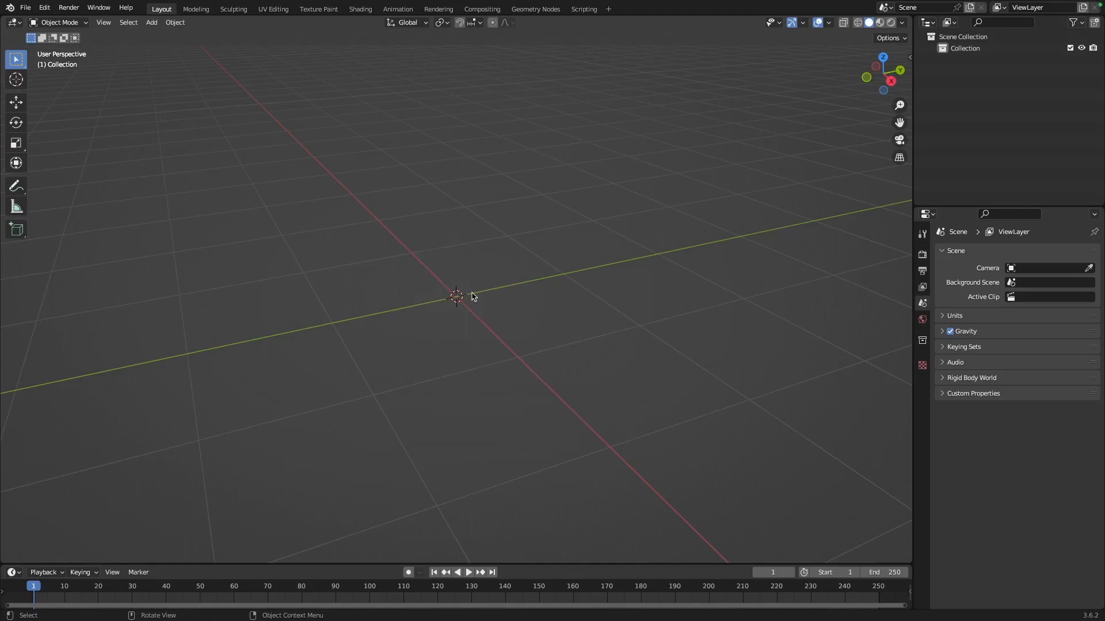
Add a plane mesh at the 3D cursor and merge all its vertices at center into a single vertex.
key(shift+a)
mouse_move(472, 295)
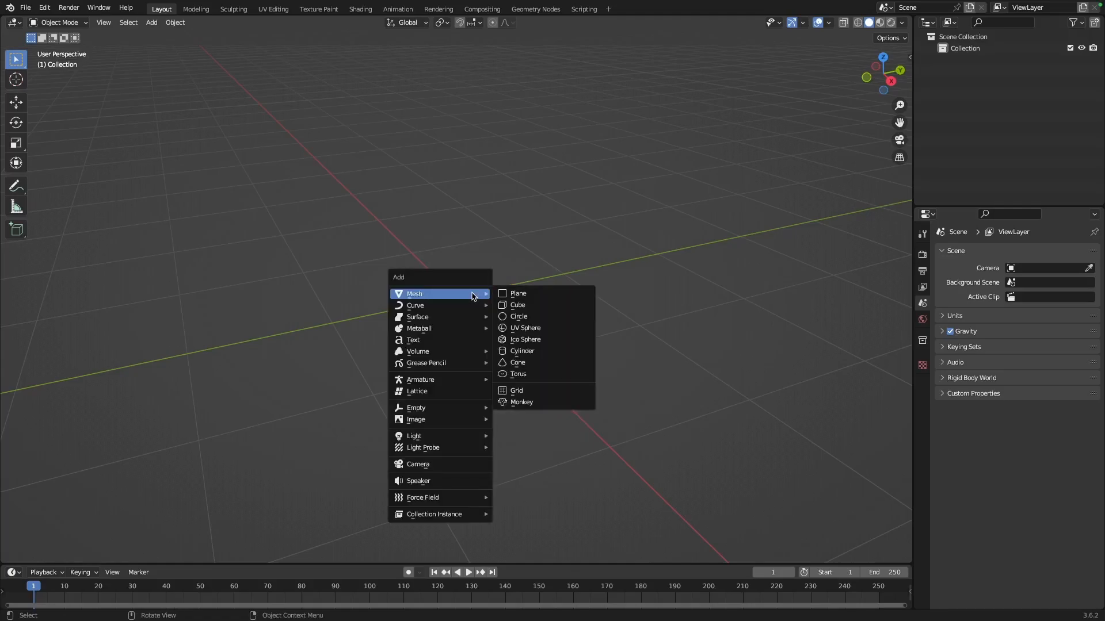
click(529, 296)
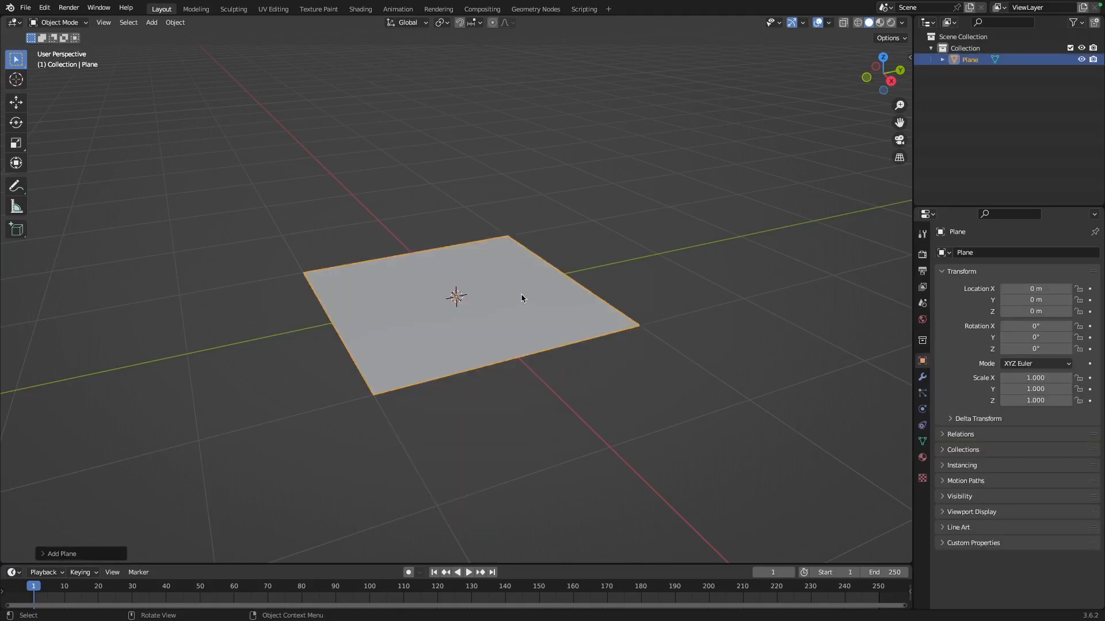
key(Tab)
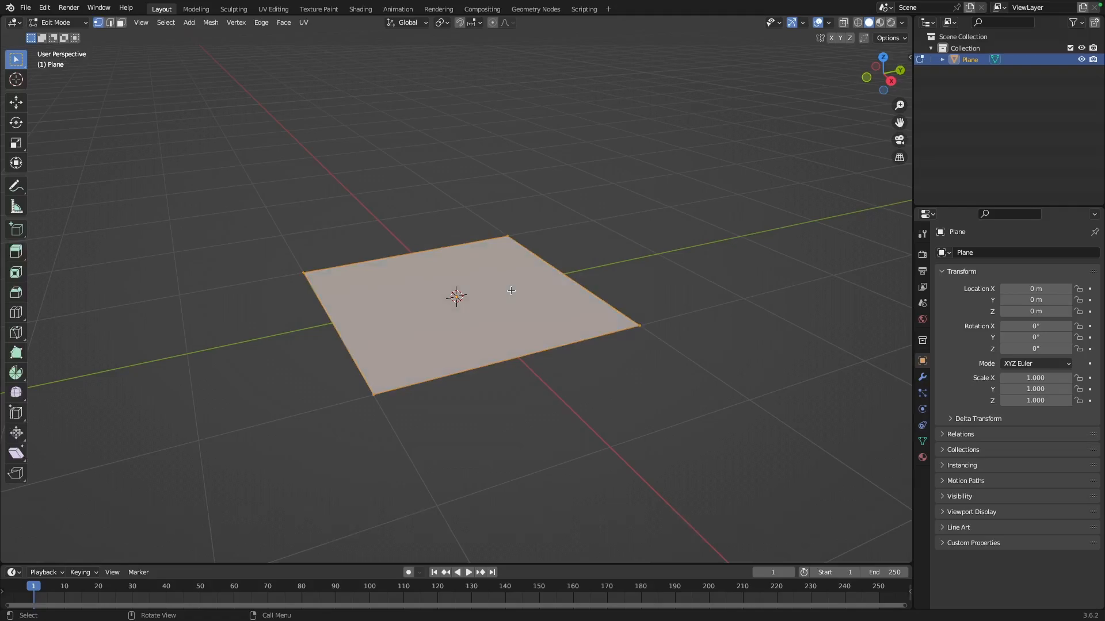
key(m)
key(m)
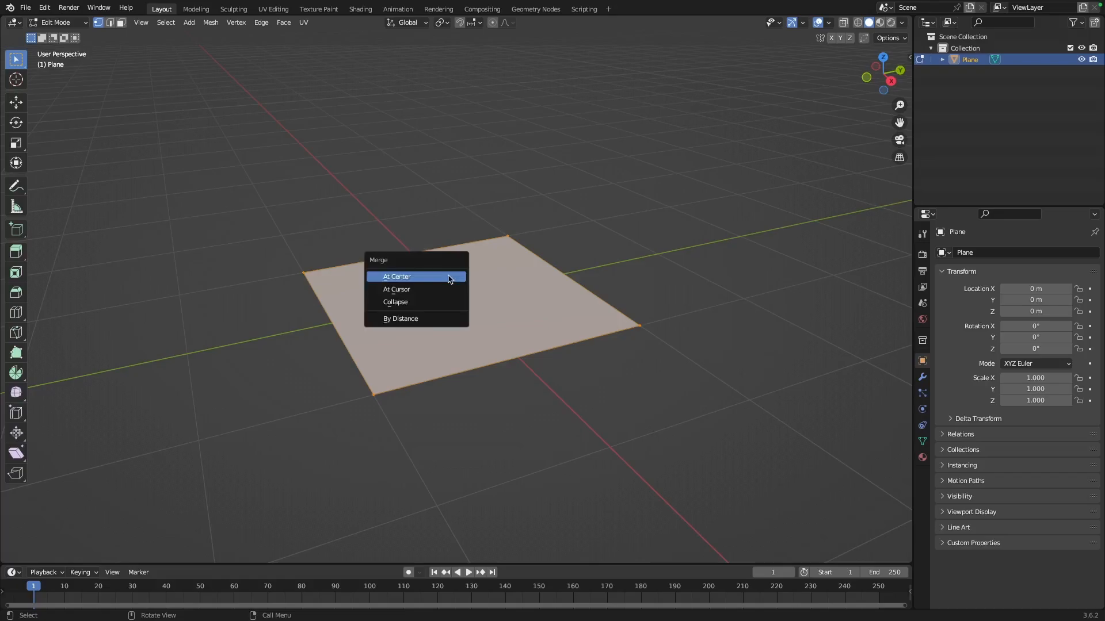
click(449, 279)
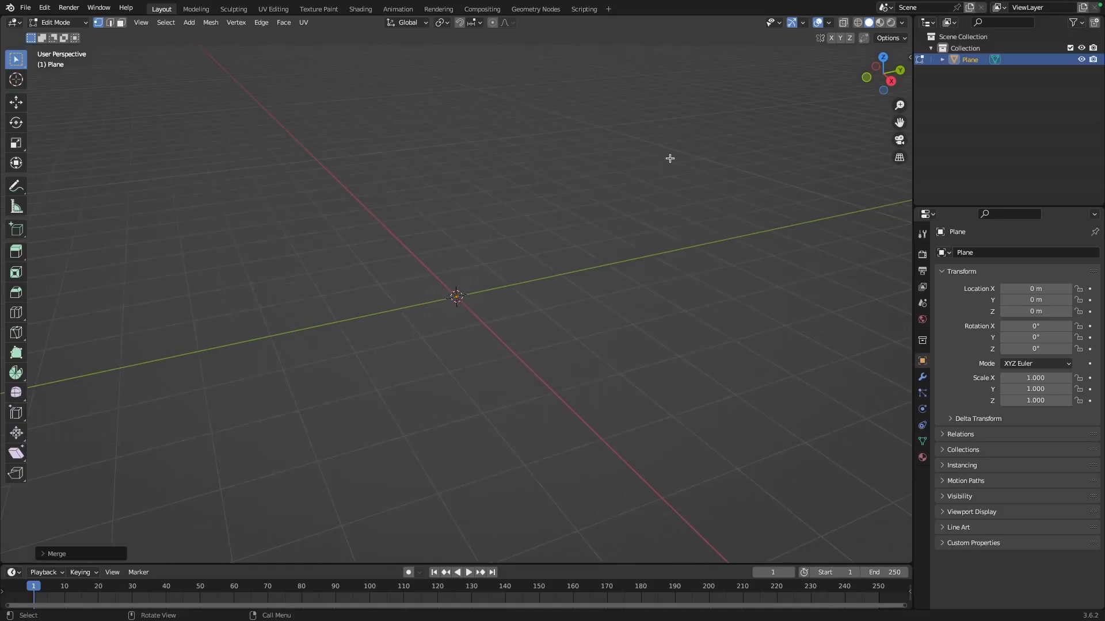
In the left orthographic view, extrude the merged vertex upward about 0.2 m along the Z axis.
click(877, 68)
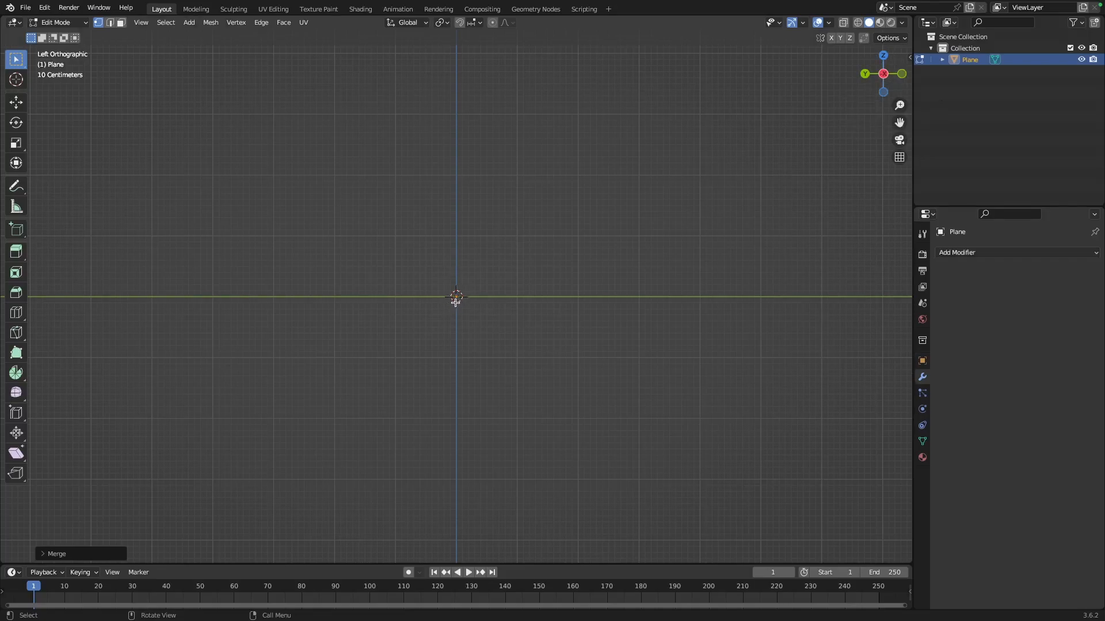
click(455, 300)
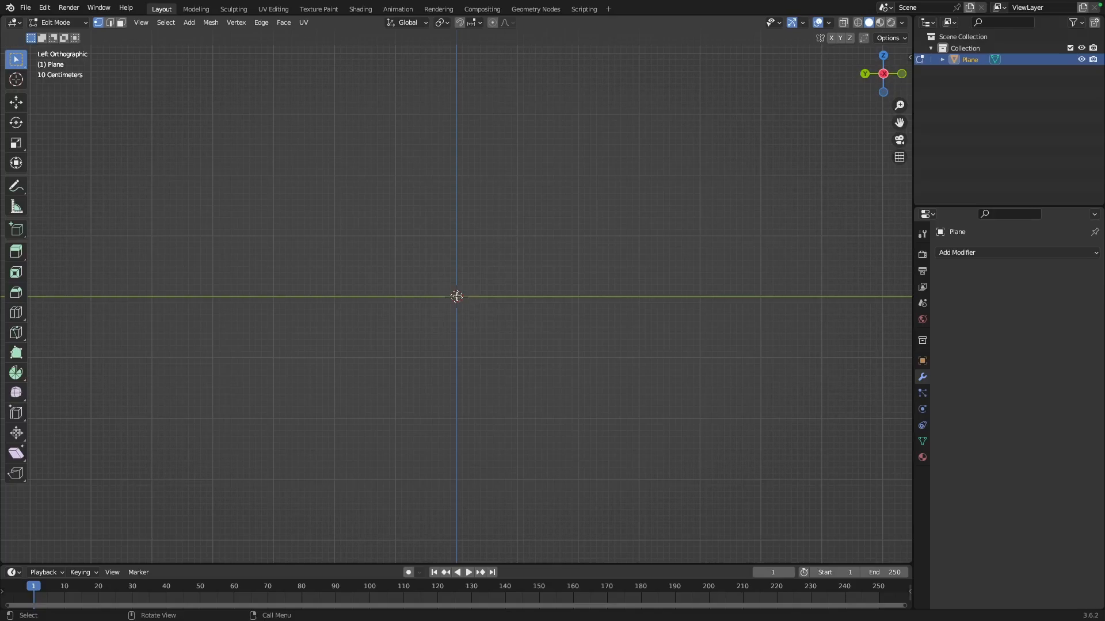
key(e)
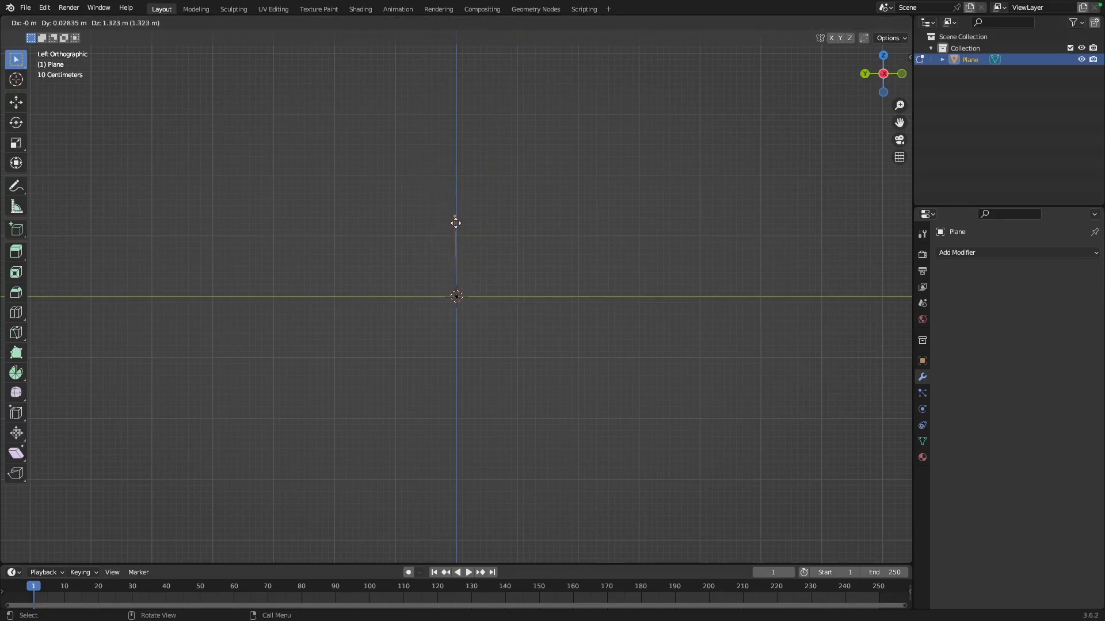
right_click(456, 292)
scroll(455, 297, up, 3)
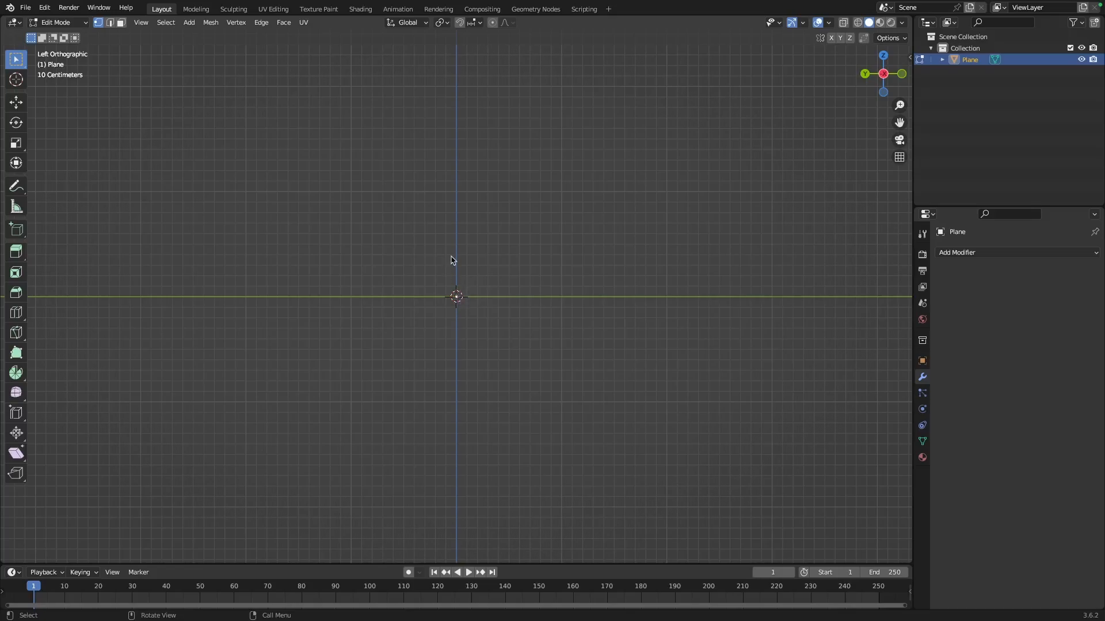
key(g)
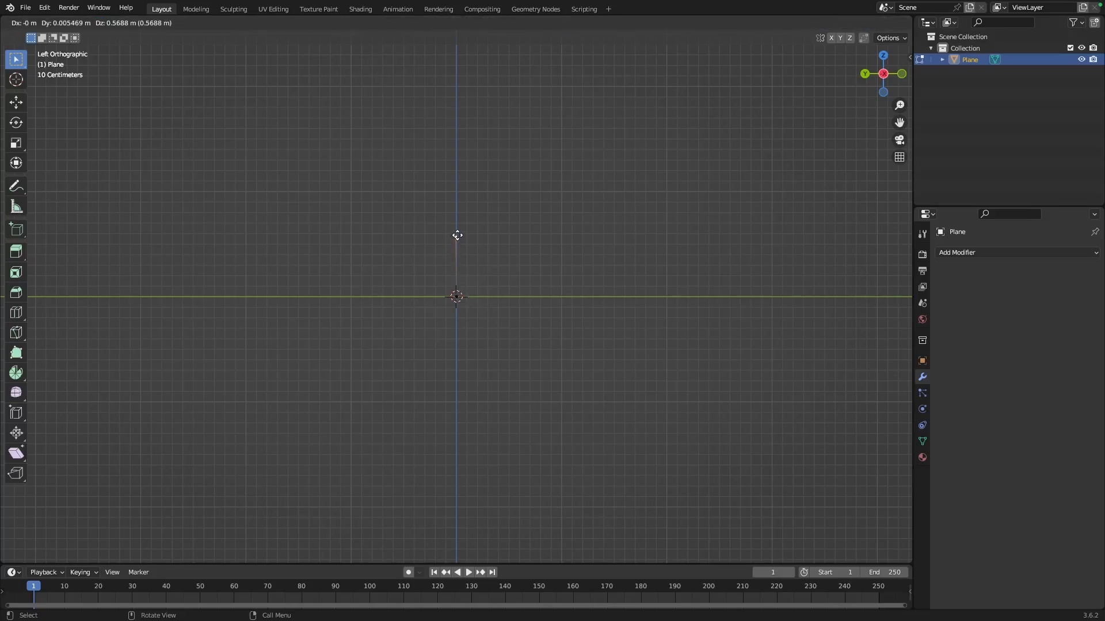
key(z)
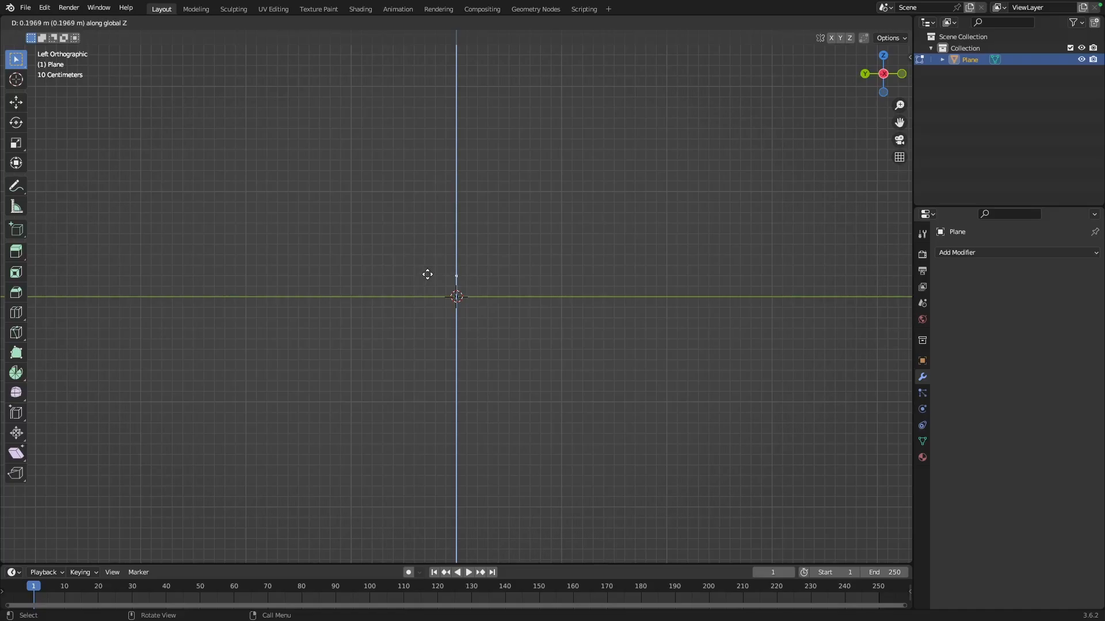
click(428, 275)
Extrude three more segments up the Z axis from the top vertex, about 0.5 m, 0.3 m and 0.1 m long.
key(e)
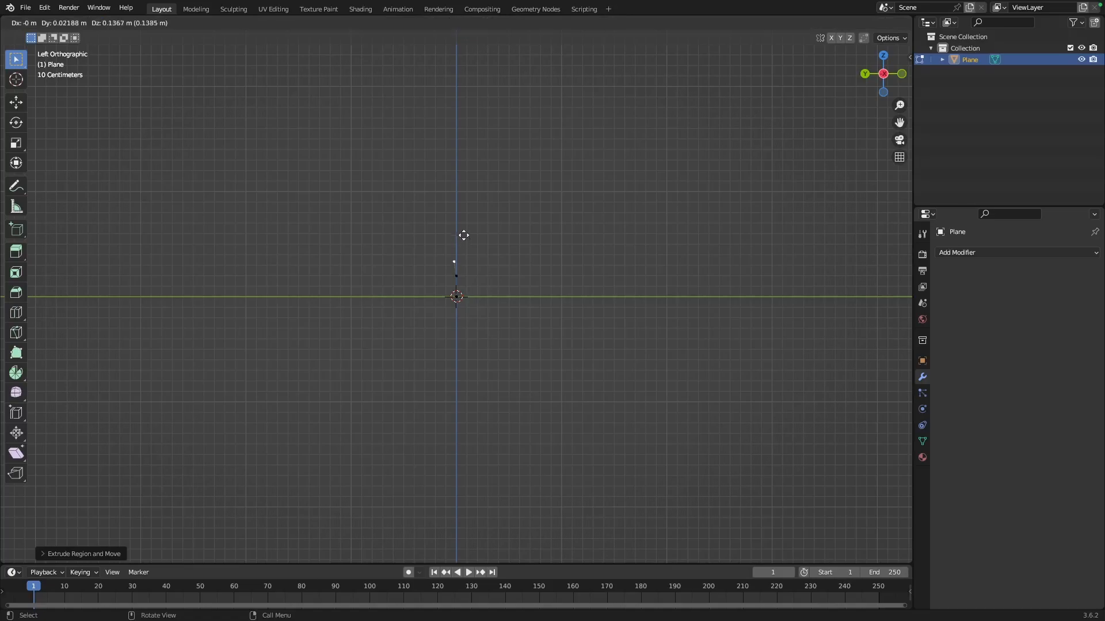
key(z)
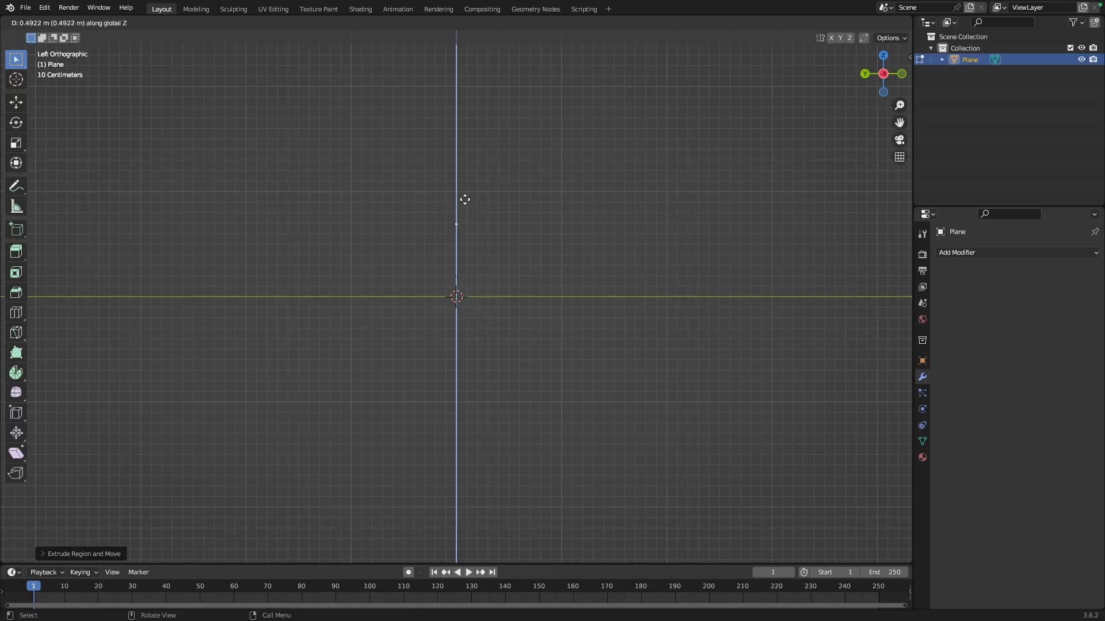
click(465, 199)
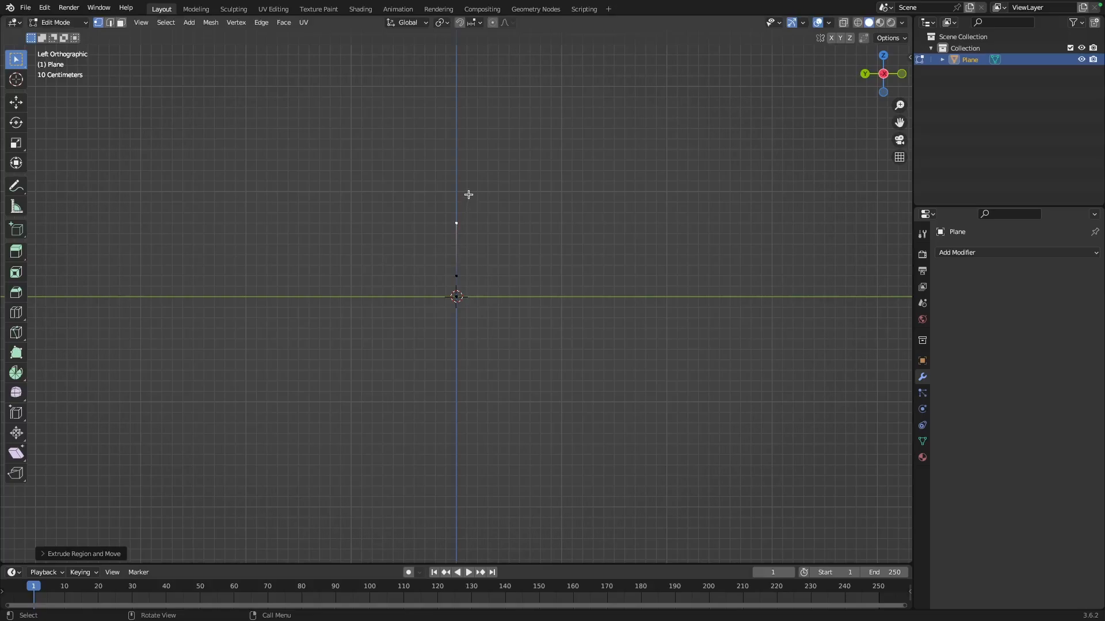
key(z)
key(e)
key(z)
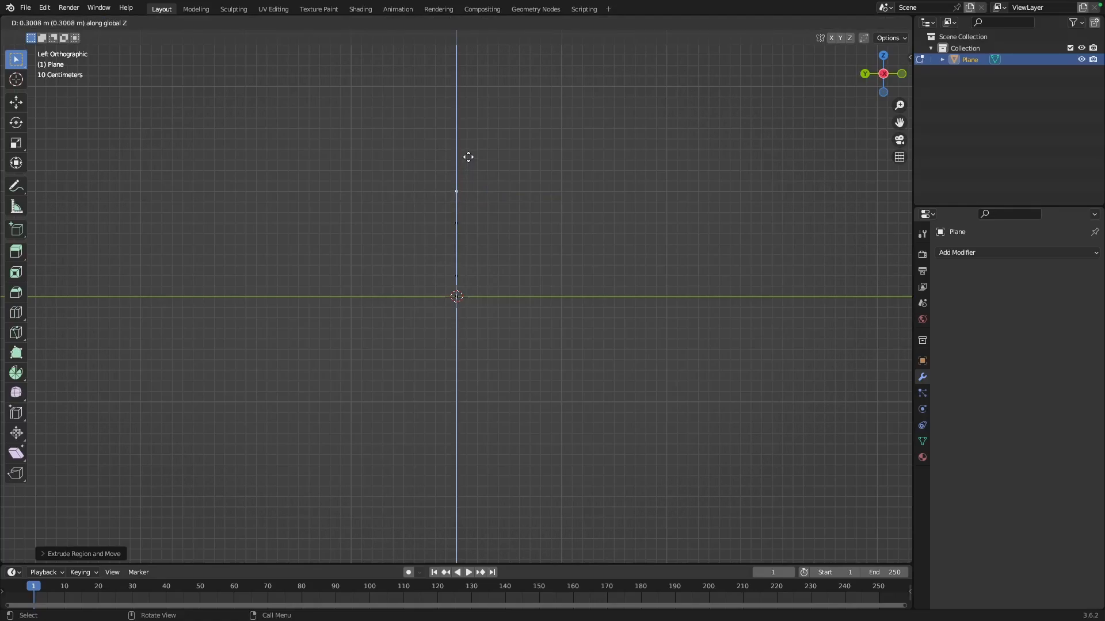
click(469, 157)
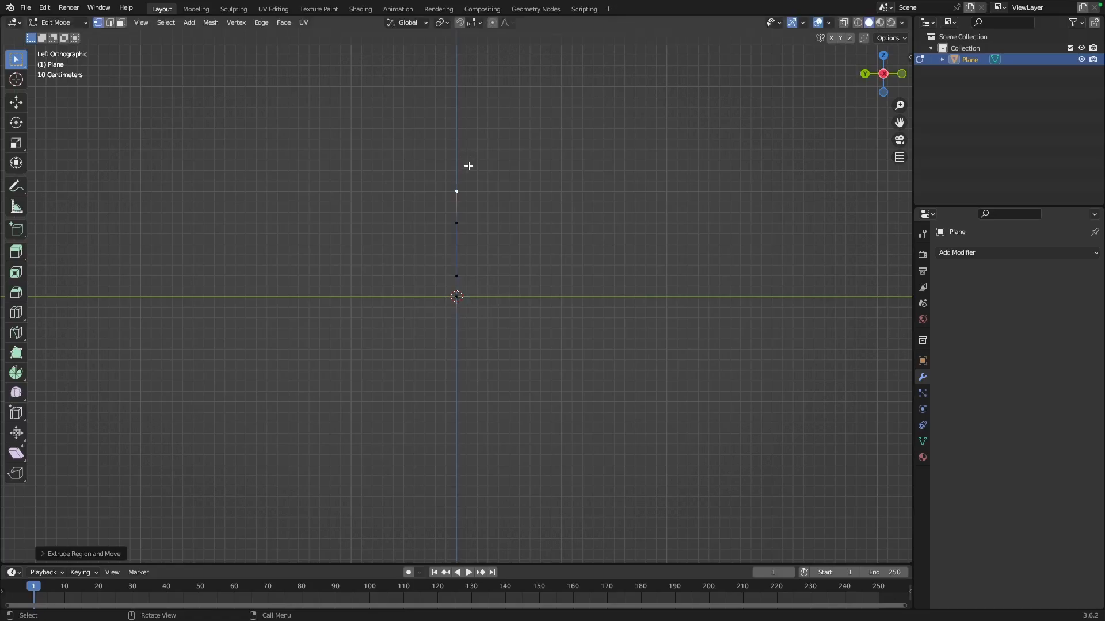
key(e)
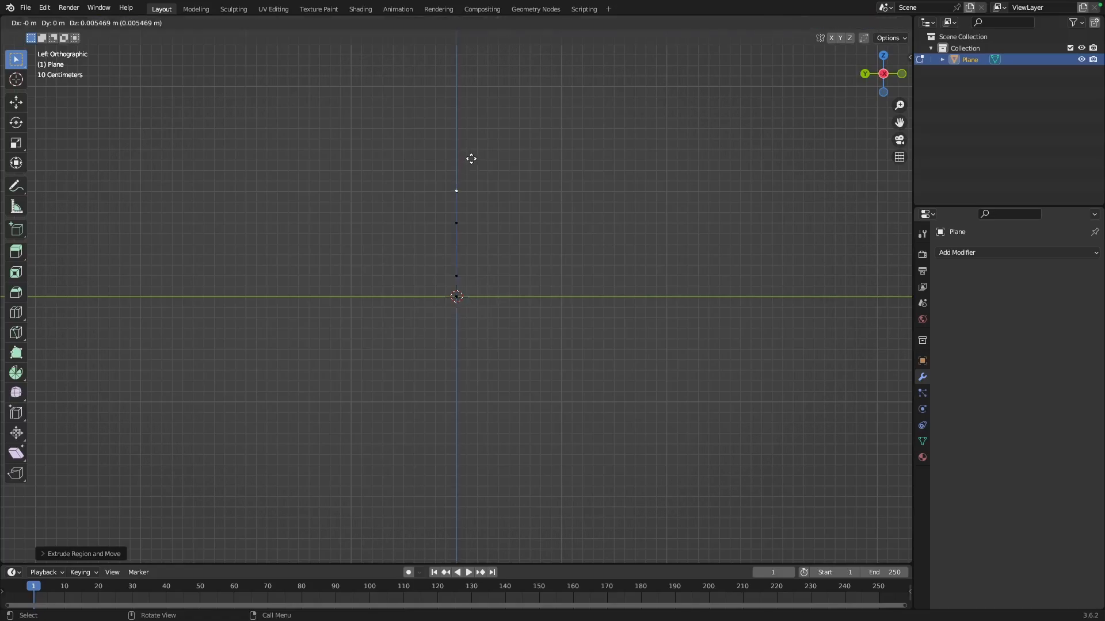
key(z)
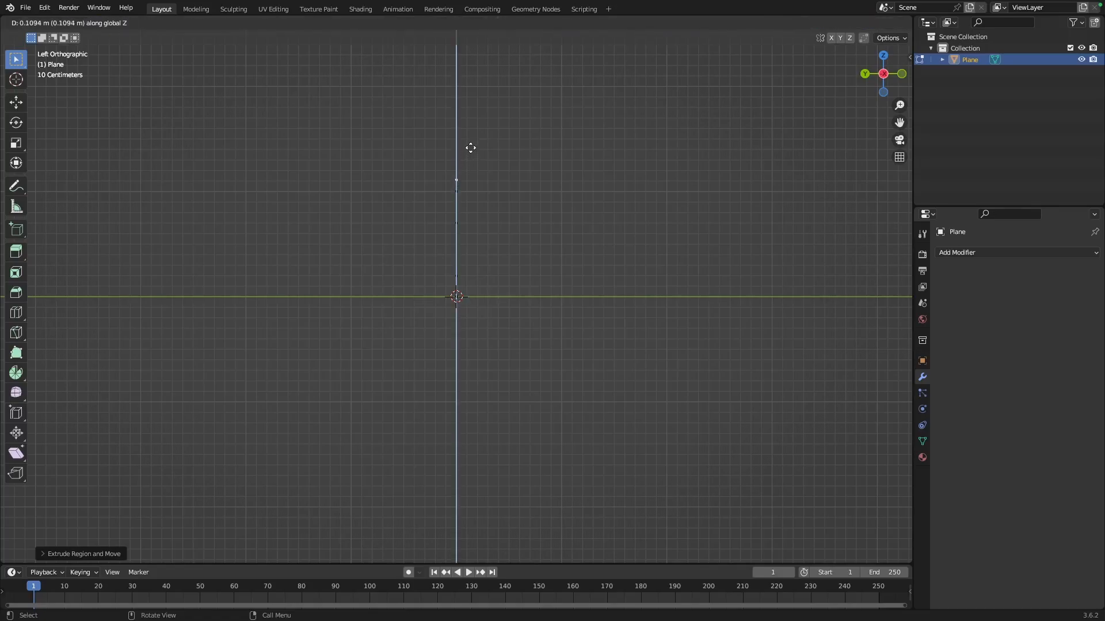
click(470, 148)
Extrude the second-highest vertex along the Y axis to both sides, about 0.3 m each way, to form the shoulders.
click(458, 192)
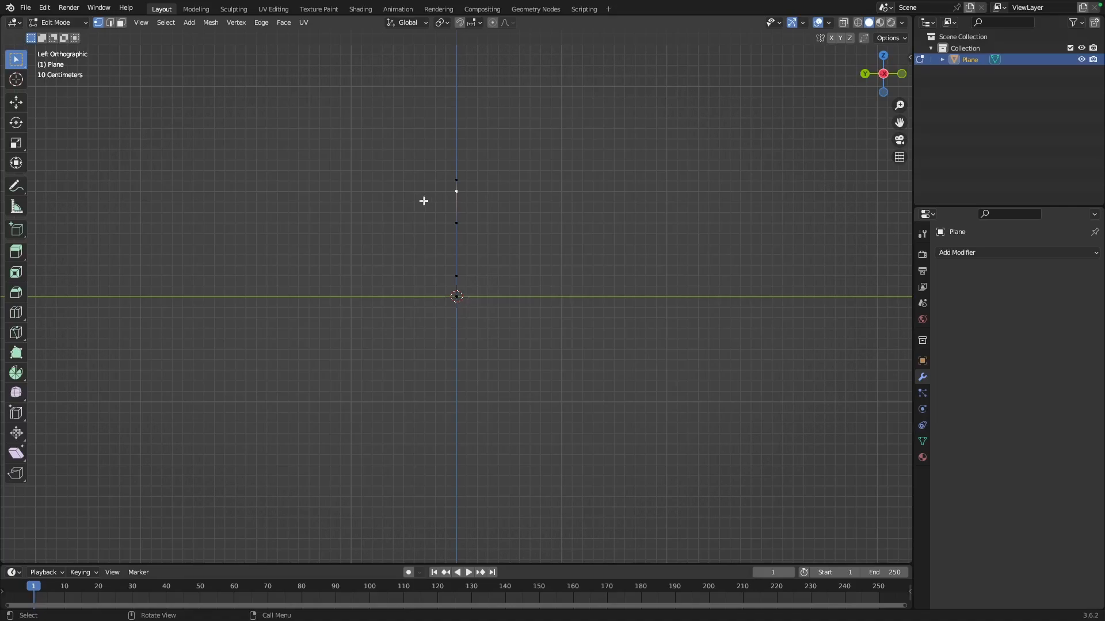
drag(451, 193, 418, 198)
key(z)
key(y)
click(456, 191)
key(g)
key(y)
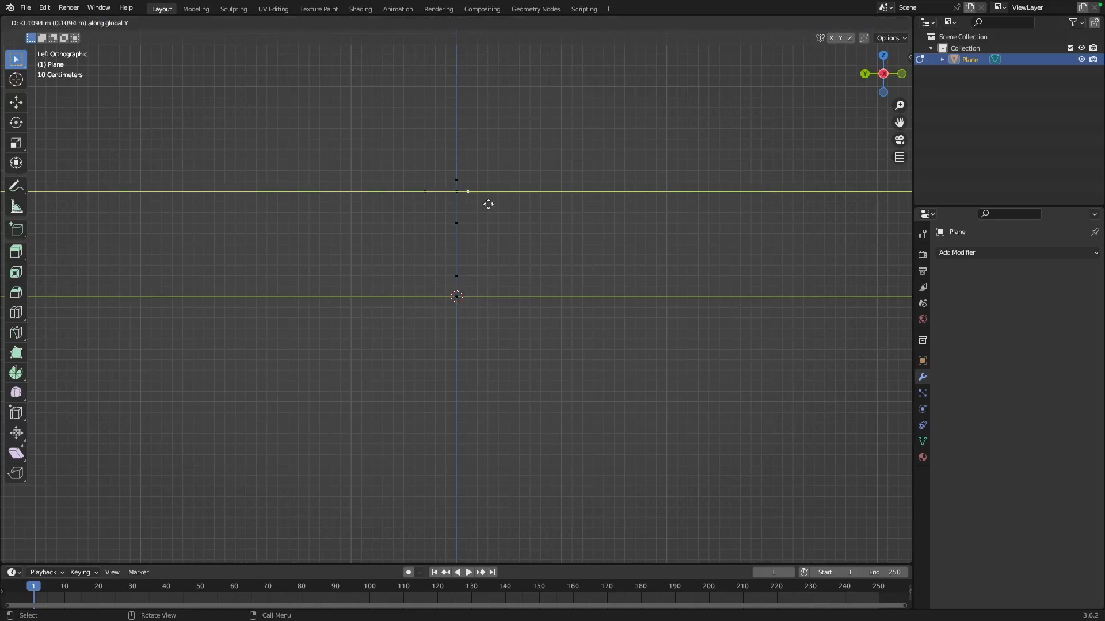
click(501, 205)
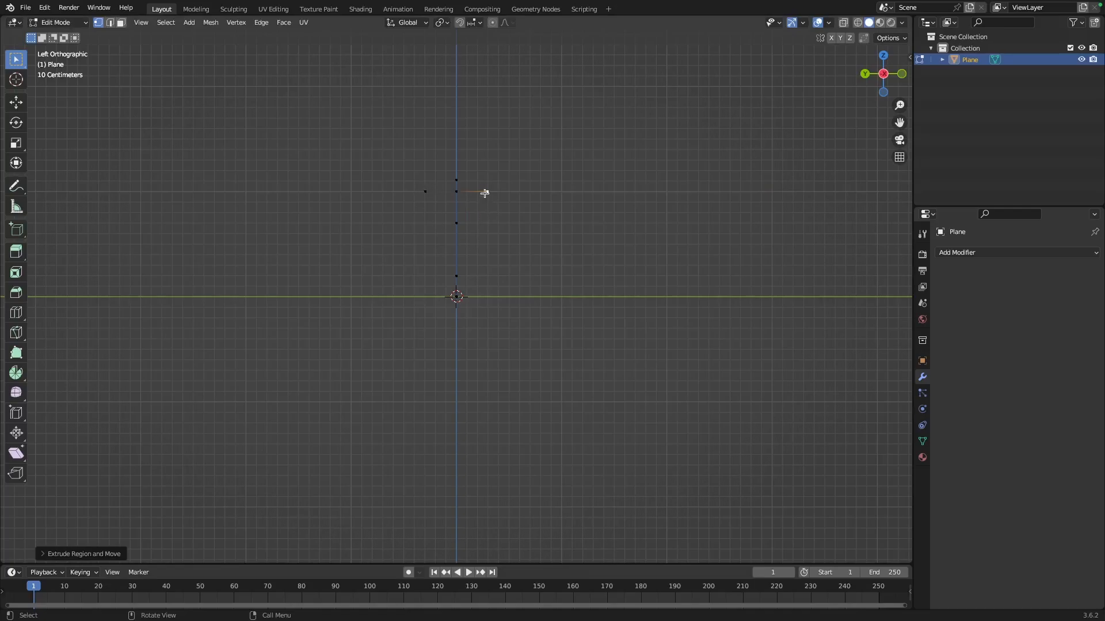
Extrude the -Y shoulder end outward along Y about 0.4 m for the upper arm, plus an elbow segment about 0.05 m long.
scroll(505, 188, up, 1)
click(494, 169)
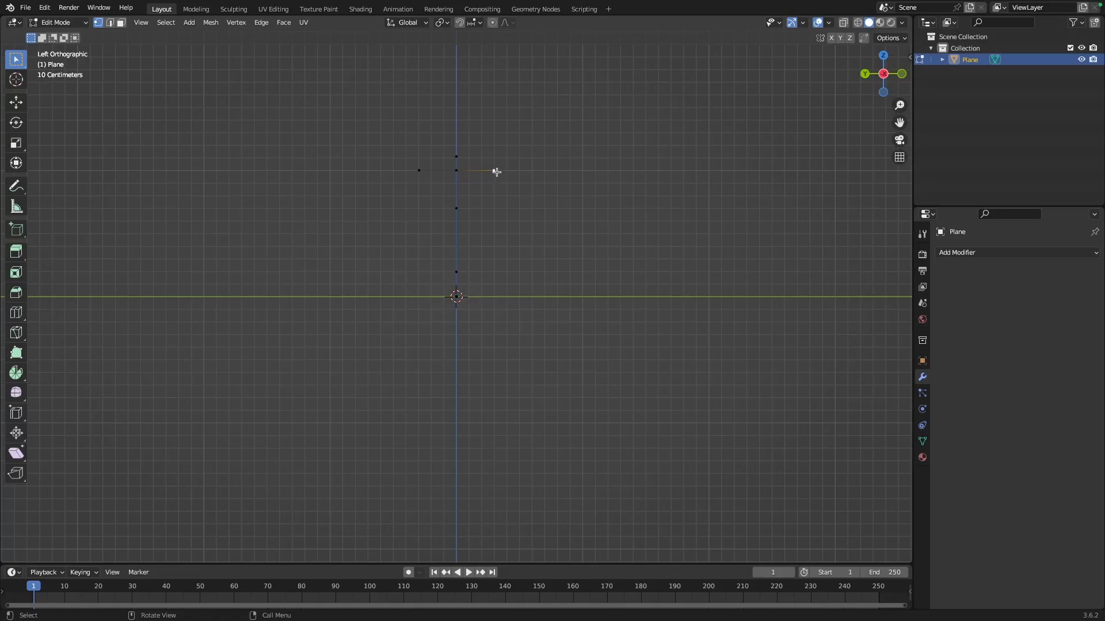
key(e)
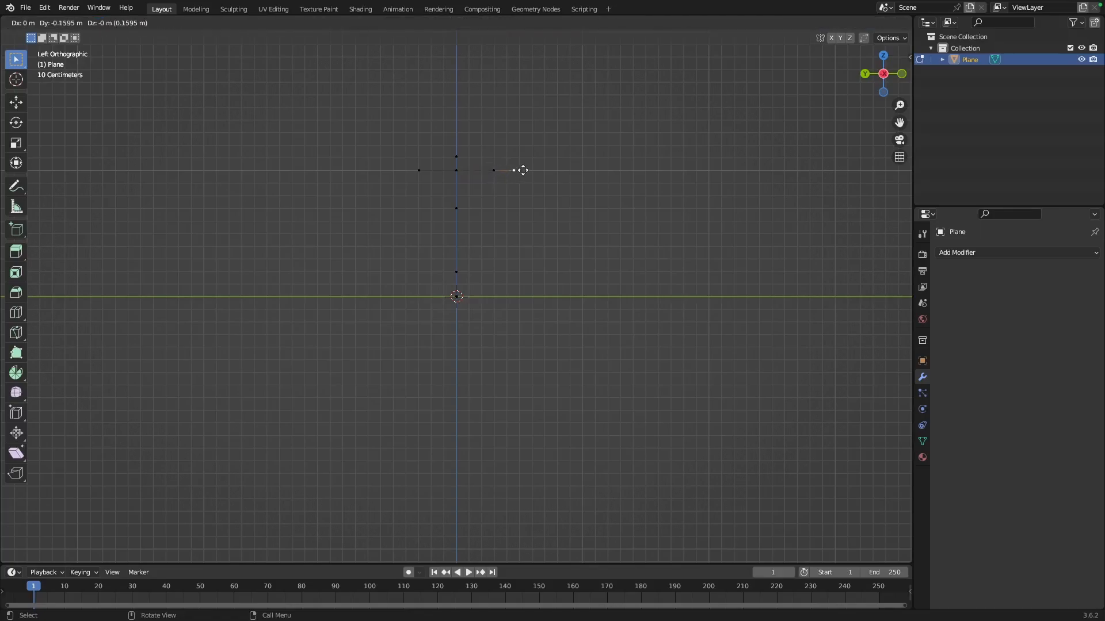
key(y)
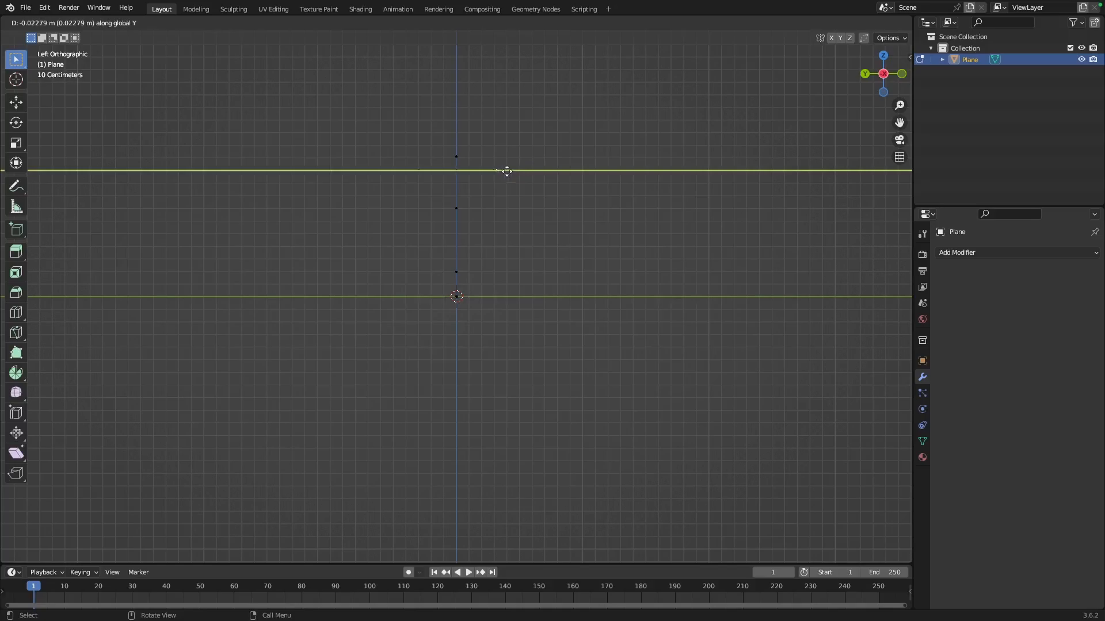
click(553, 171)
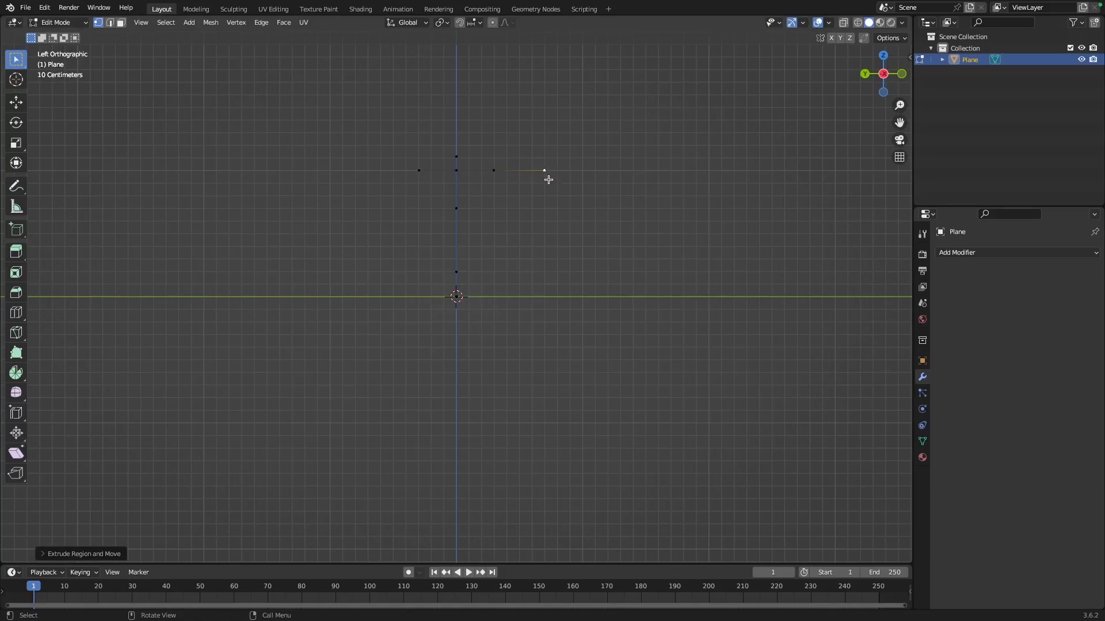
key(e)
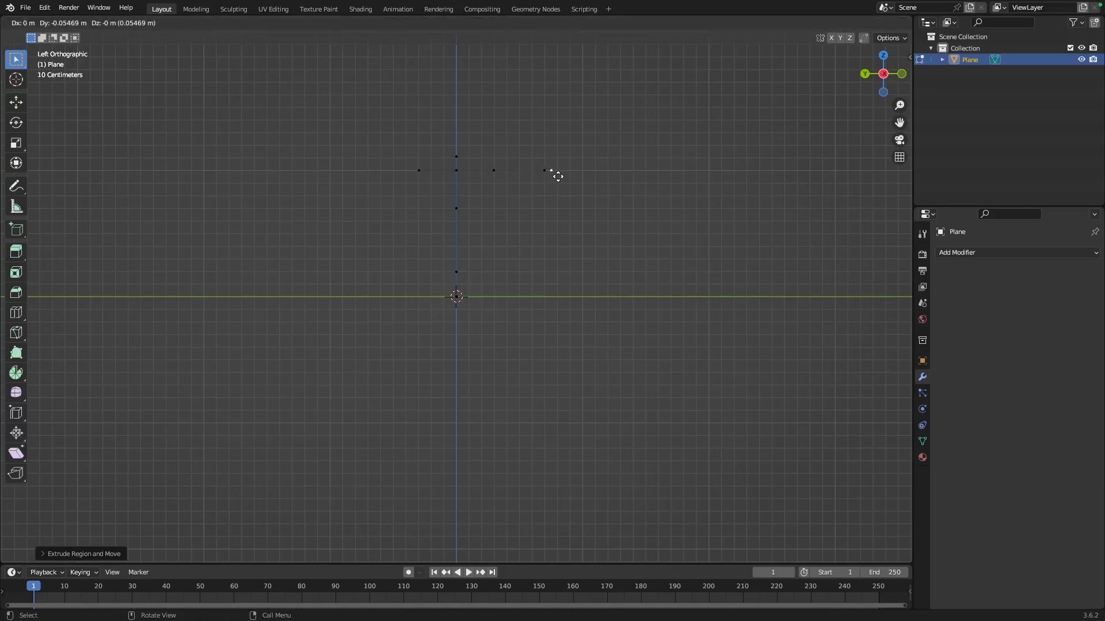
key(y)
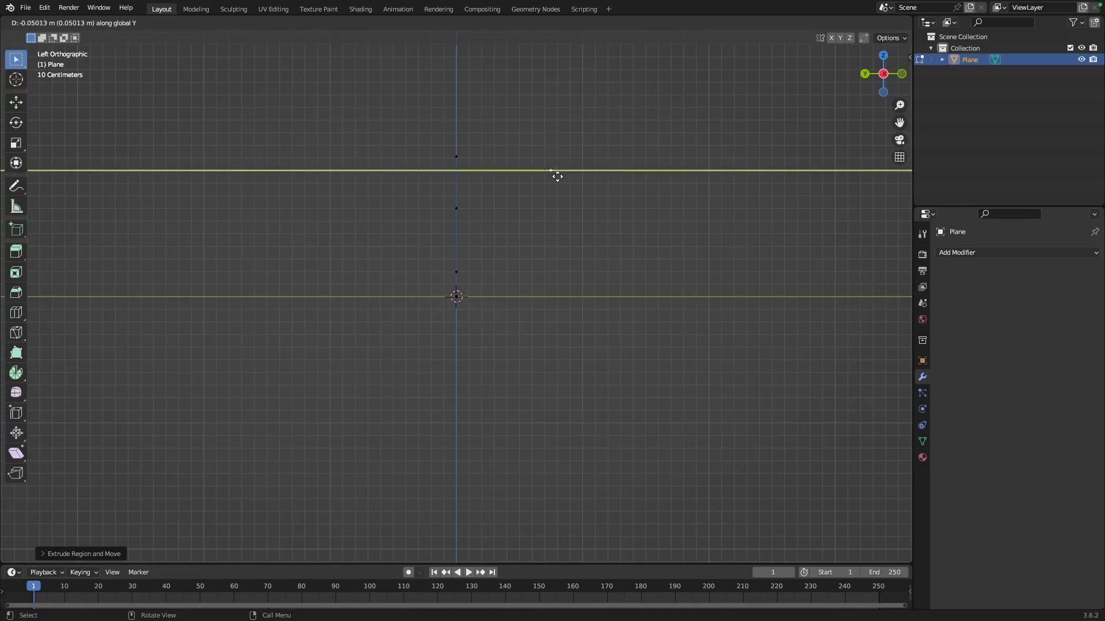
click(557, 176)
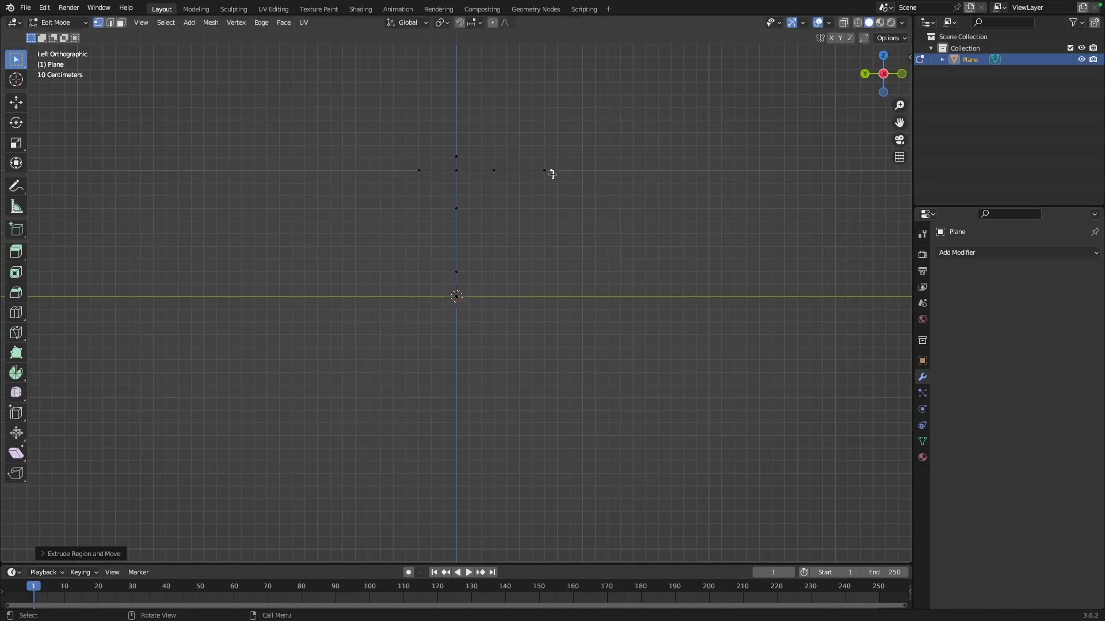
Move the elbow's end vertex back toward the shoulder along the Y axis by about 0.03 m.
scroll(557, 173, up, 5)
scroll(636, 134, down, 1)
shift+middle_drag(640, 78, 583, 263)
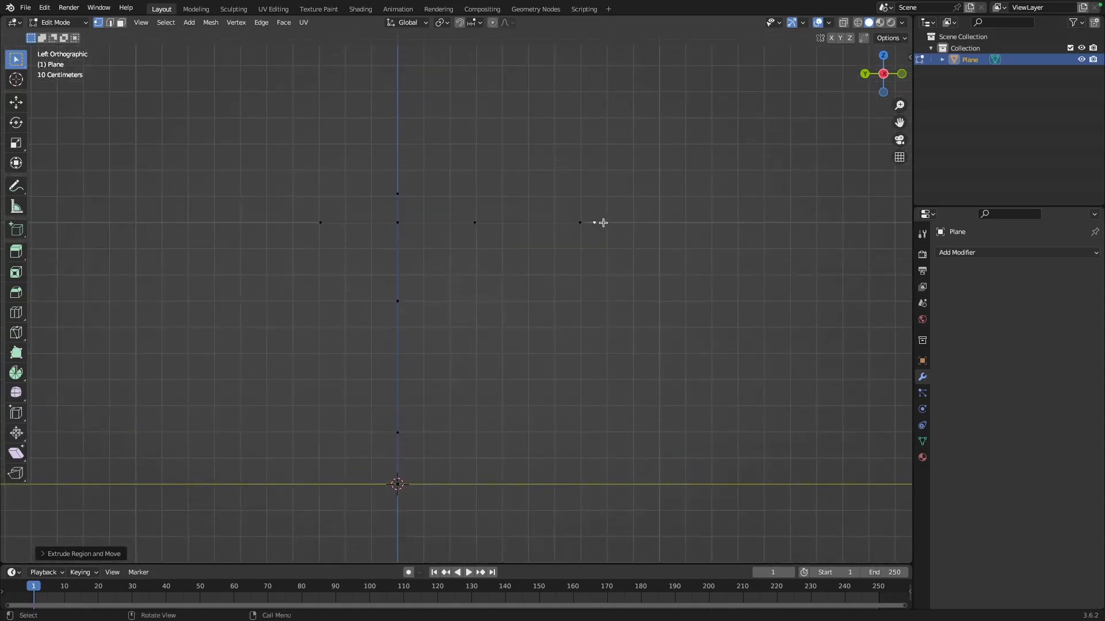
key(g)
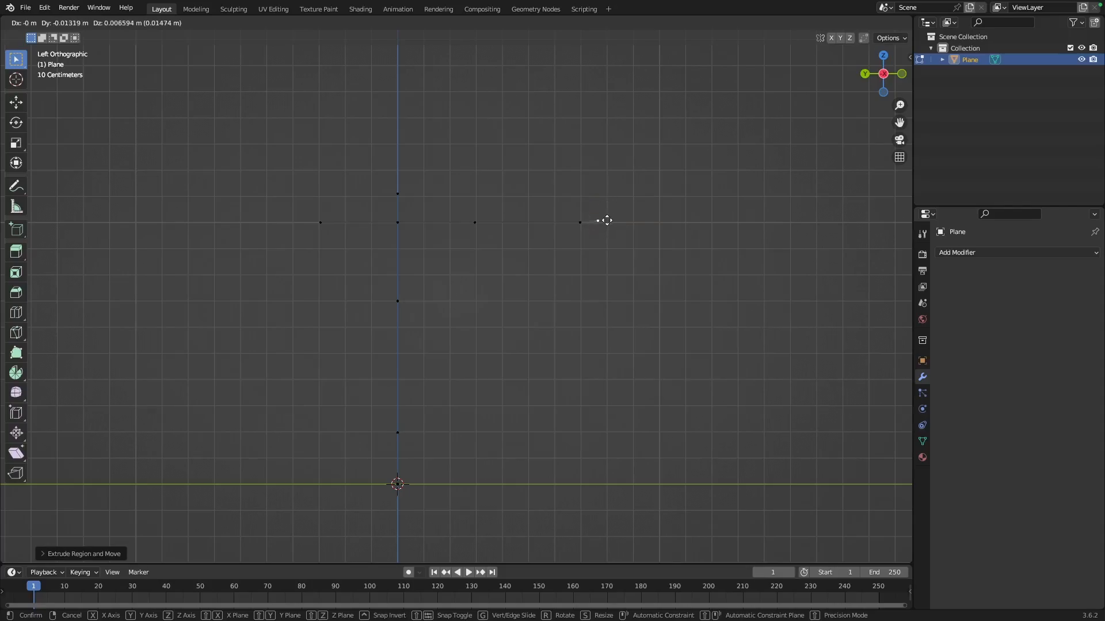
key(y)
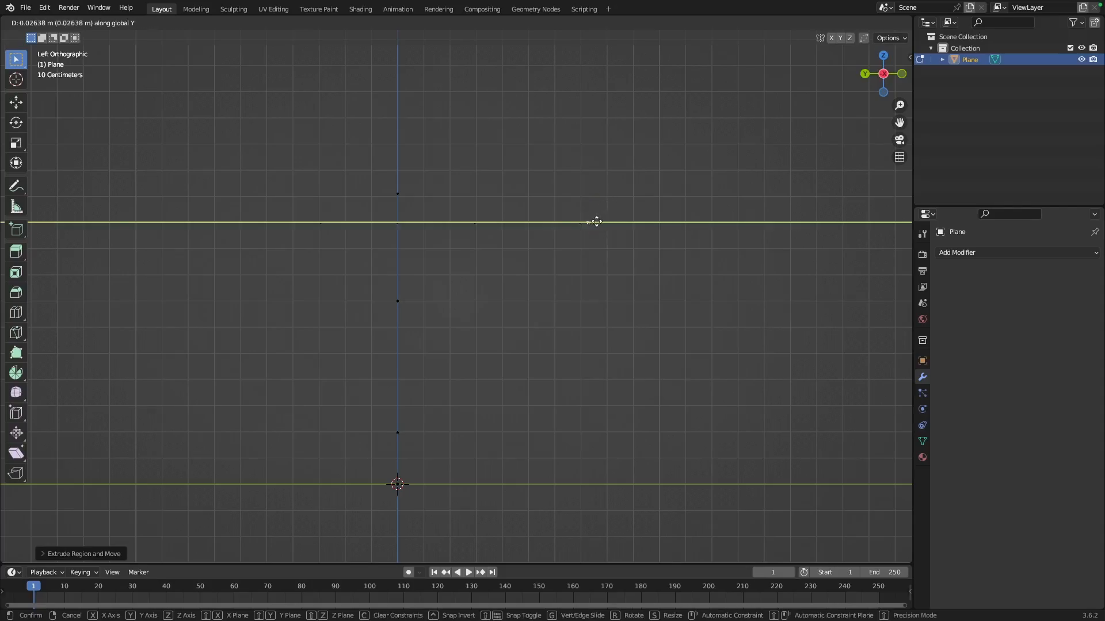
click(597, 221)
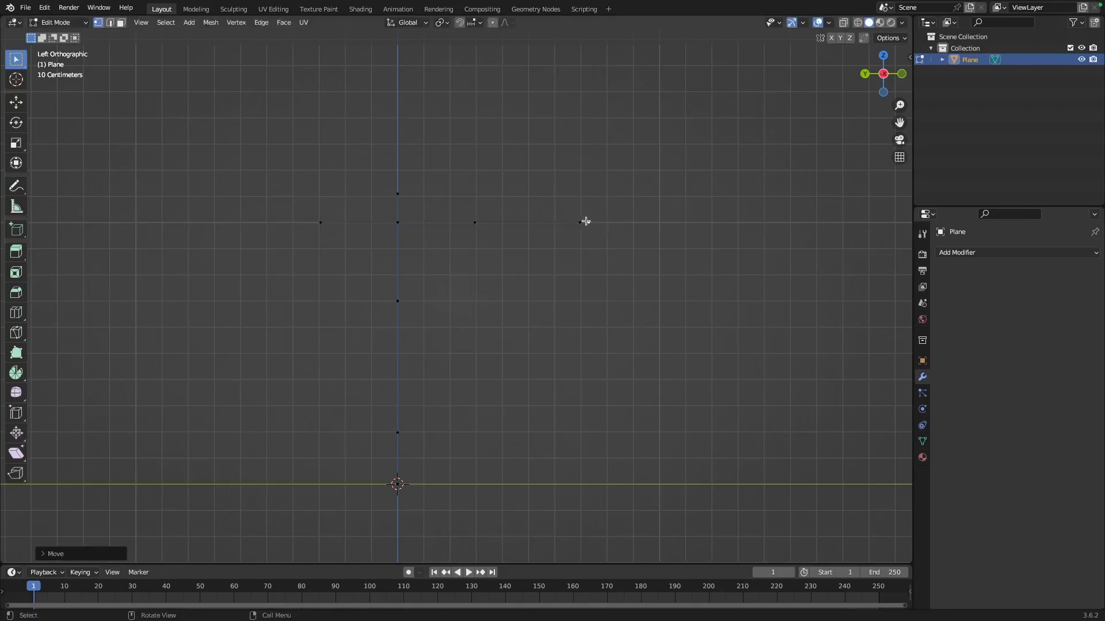
Extrude a forearm segment from the elbow's end vertex outward along Y and adjust its length to about 0.33 m.
scroll(583, 222, up, 3)
scroll(666, 187, down, 3)
scroll(581, 241, down, 1)
key(g)
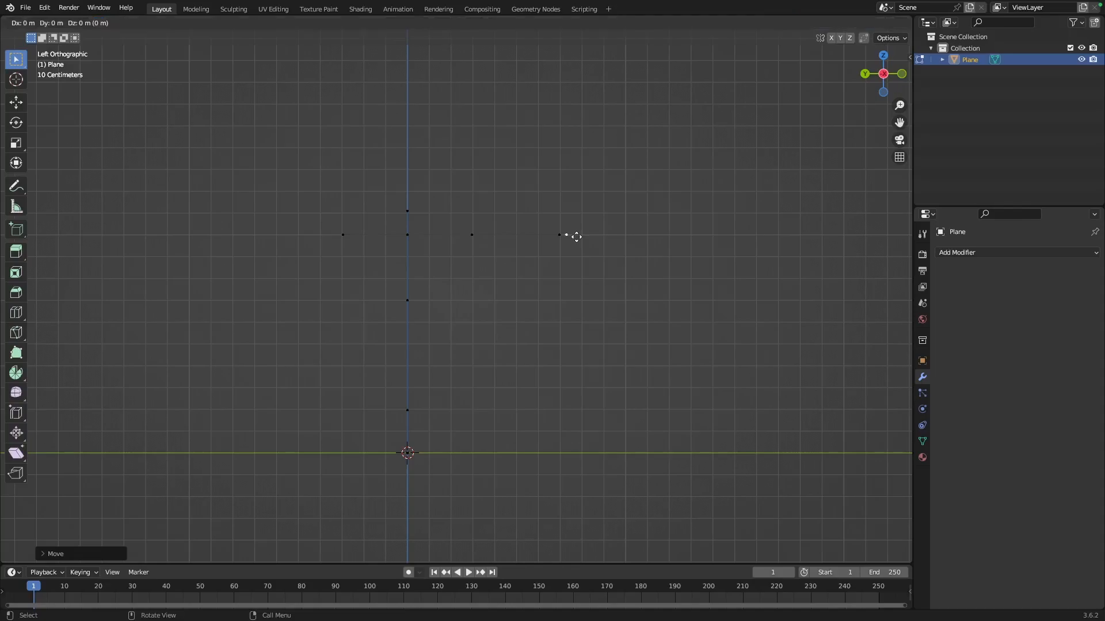
key(y)
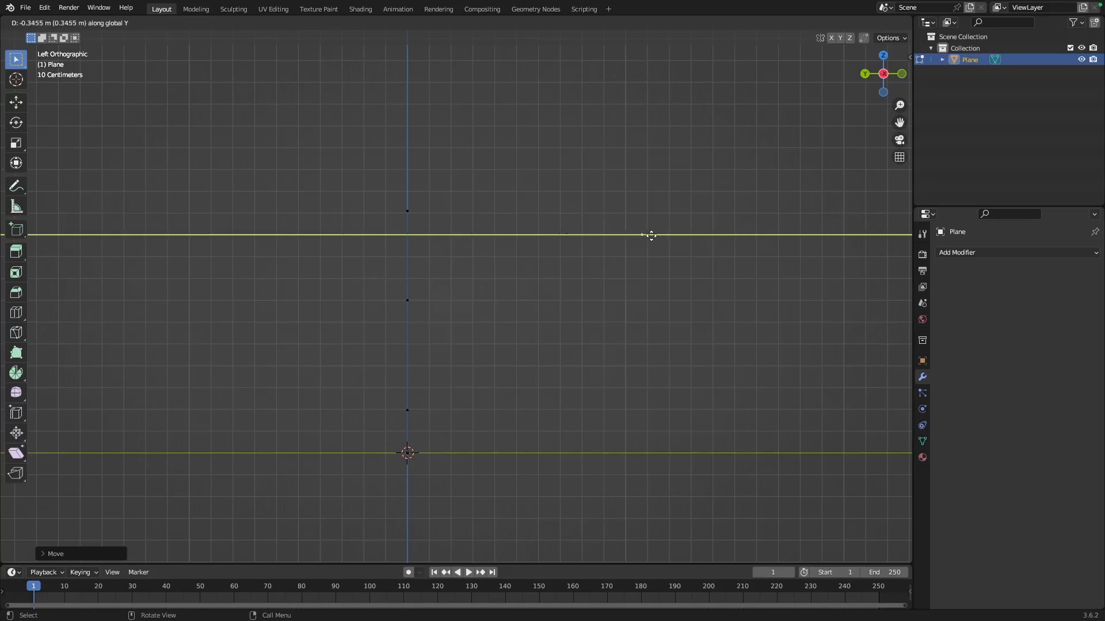
click(630, 235)
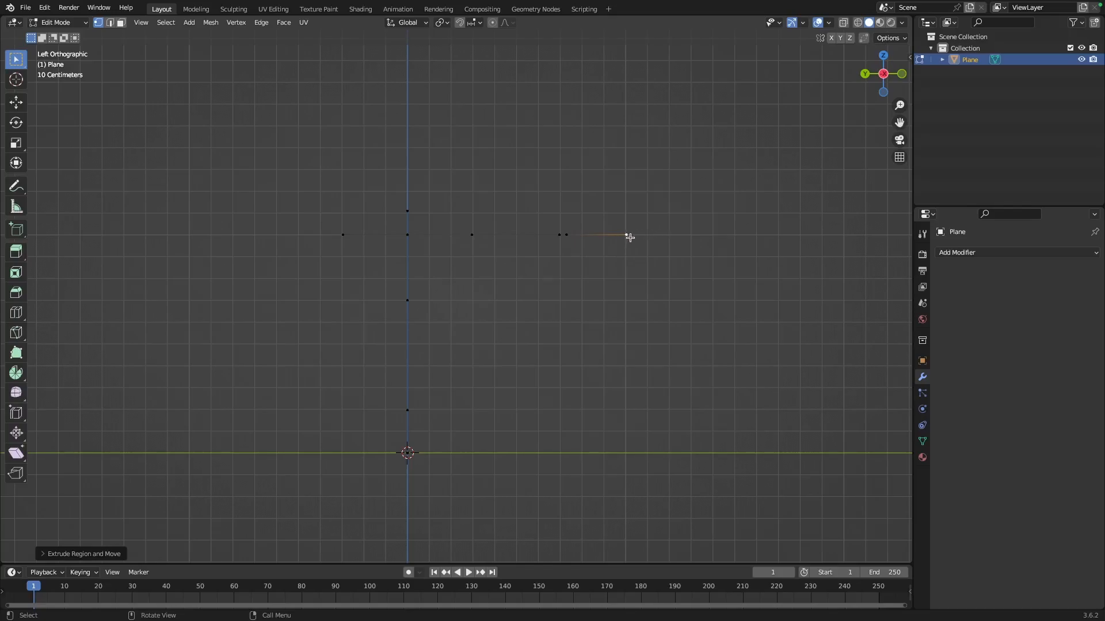
key(e)
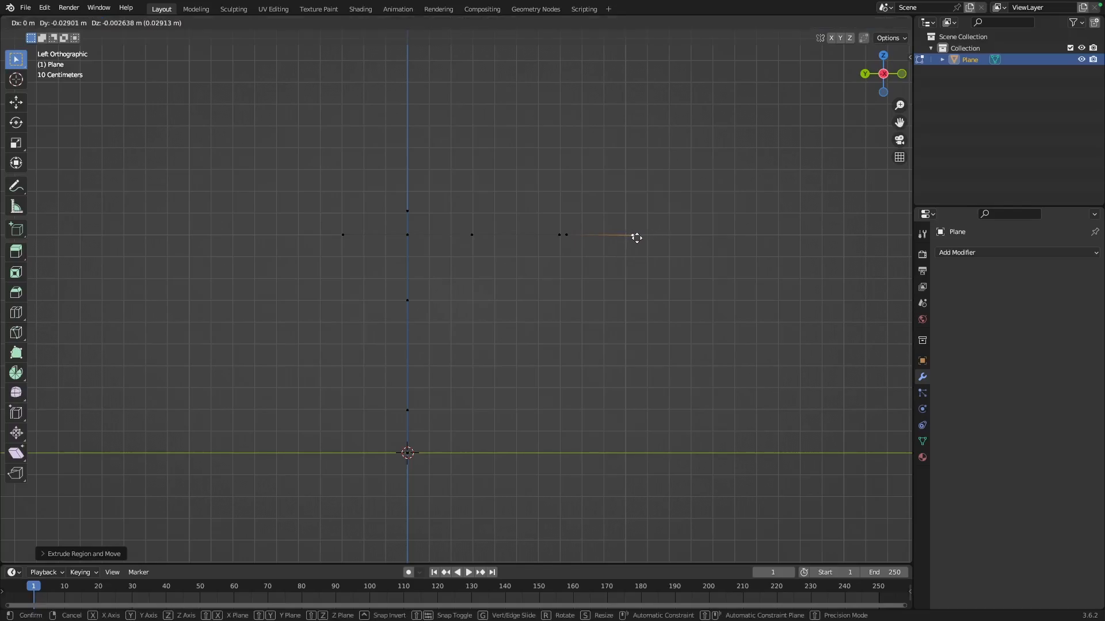
key(y)
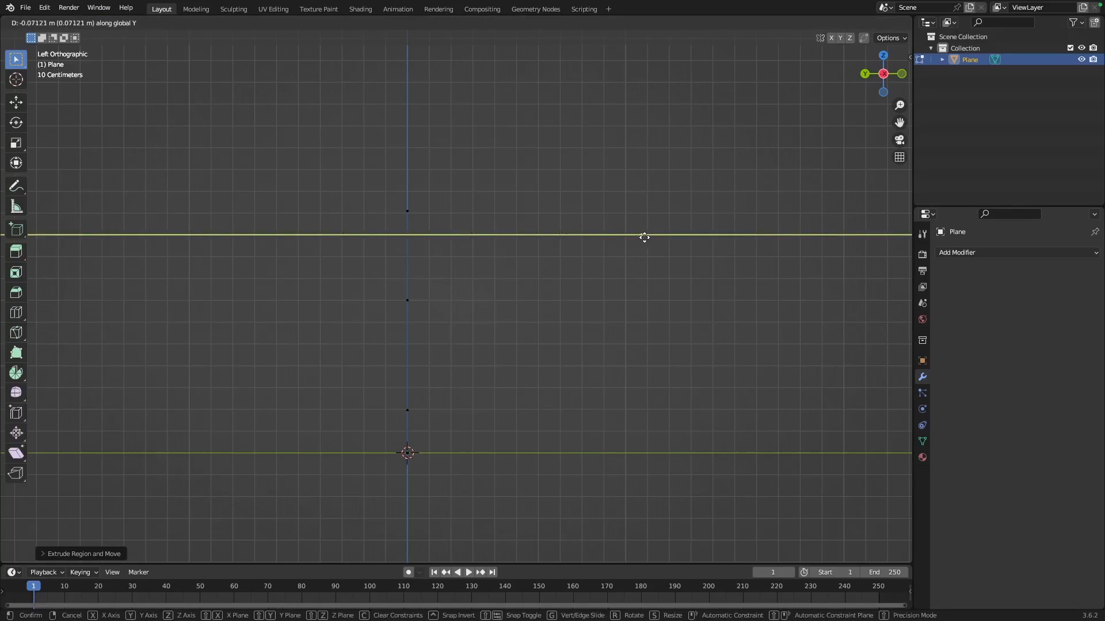
click(641, 237)
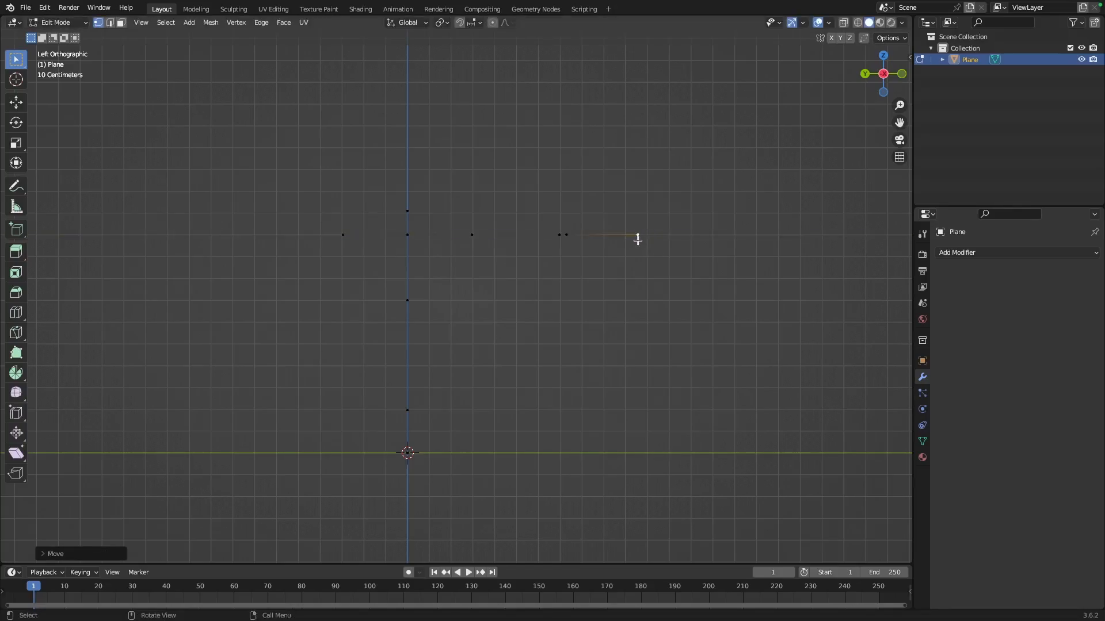
Extrude four short wrist and hand segments outward along Y from the arm's end, about 0.07 m, 0.09 m, 0.06 m and 0.05 m long.
key(e)
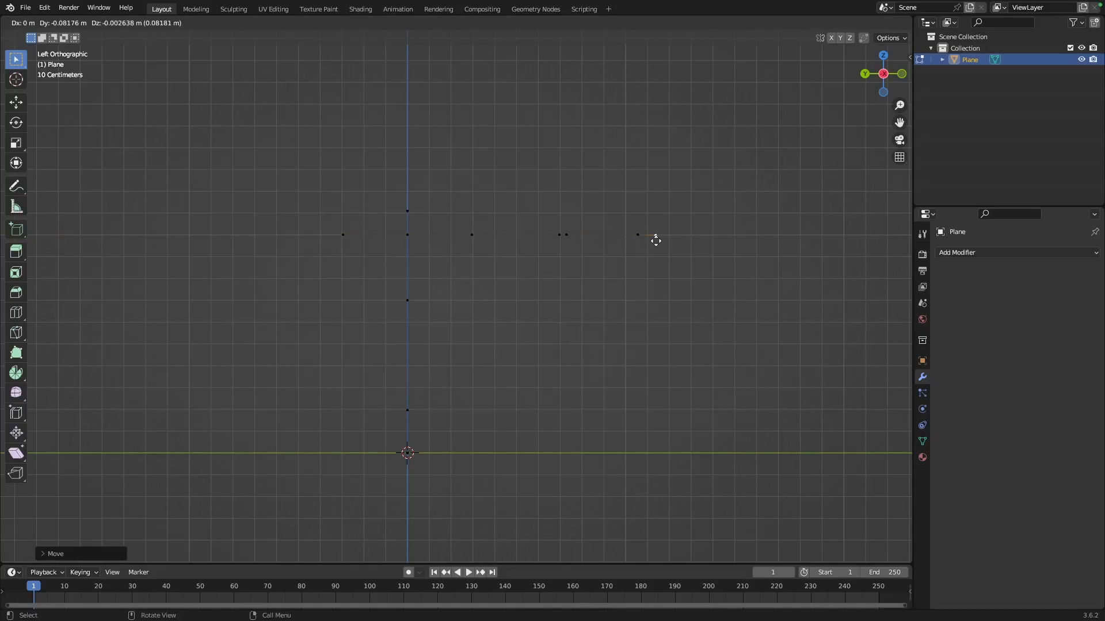
key(y)
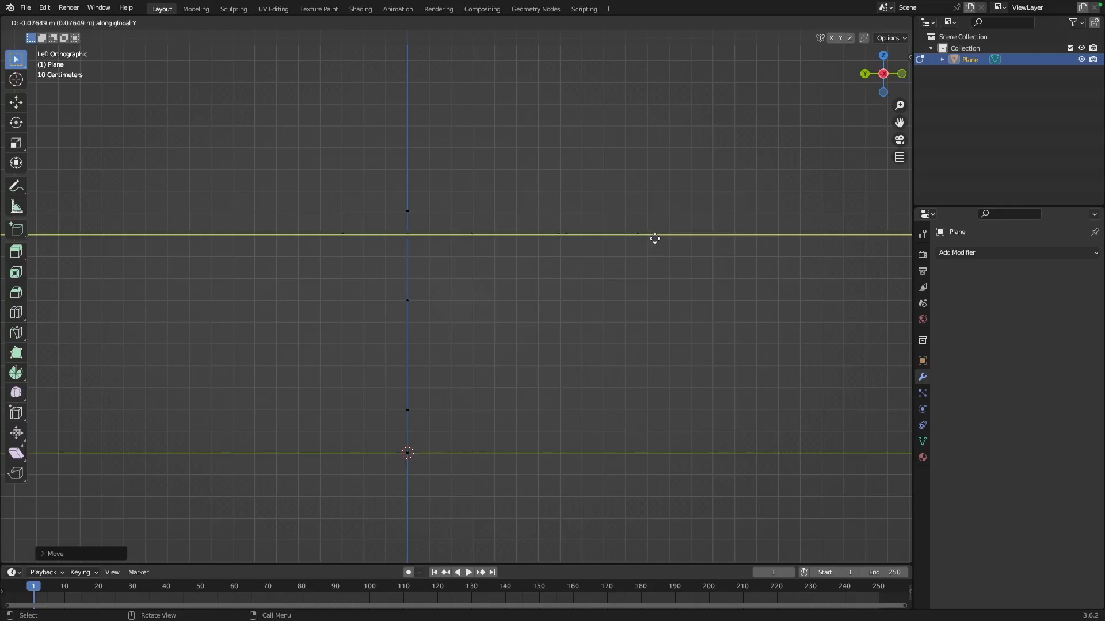
click(652, 238)
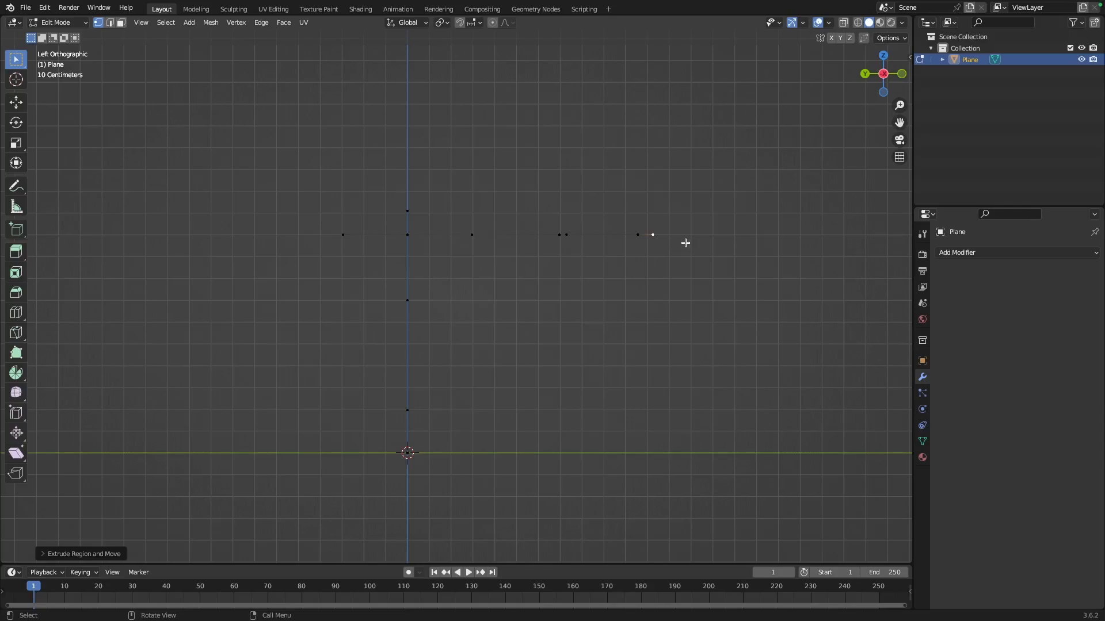
key(e)
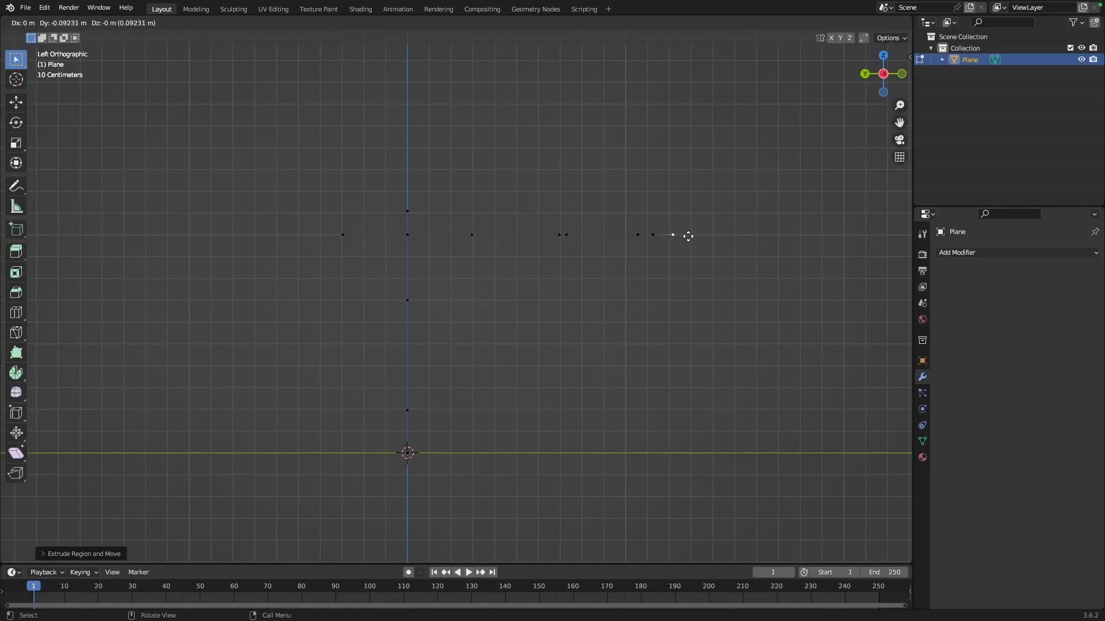
click(689, 237)
key(e)
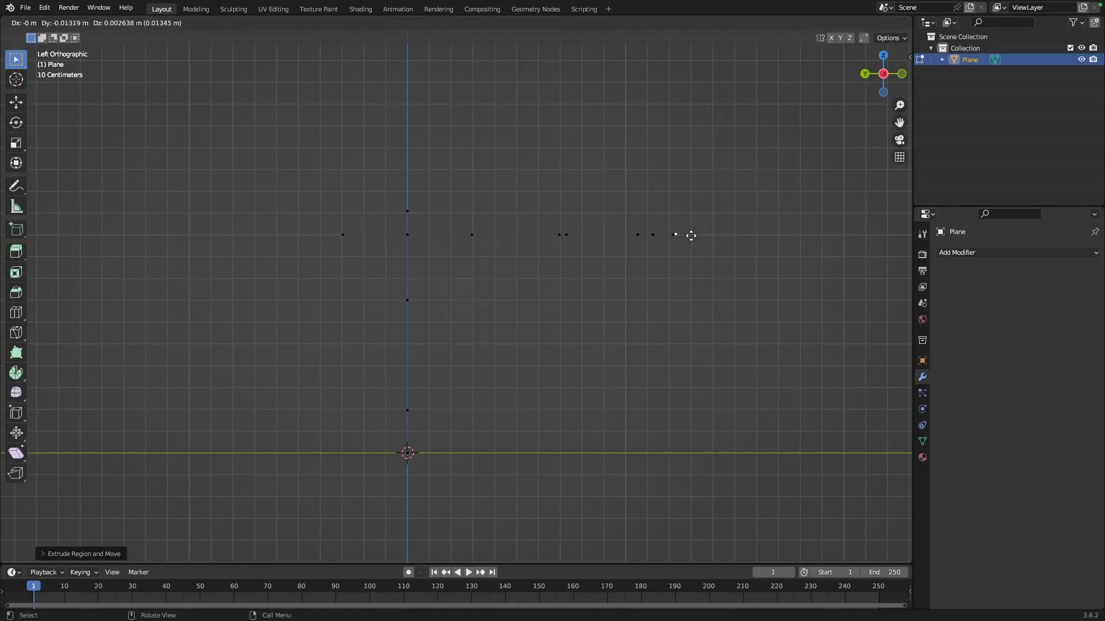
key(y)
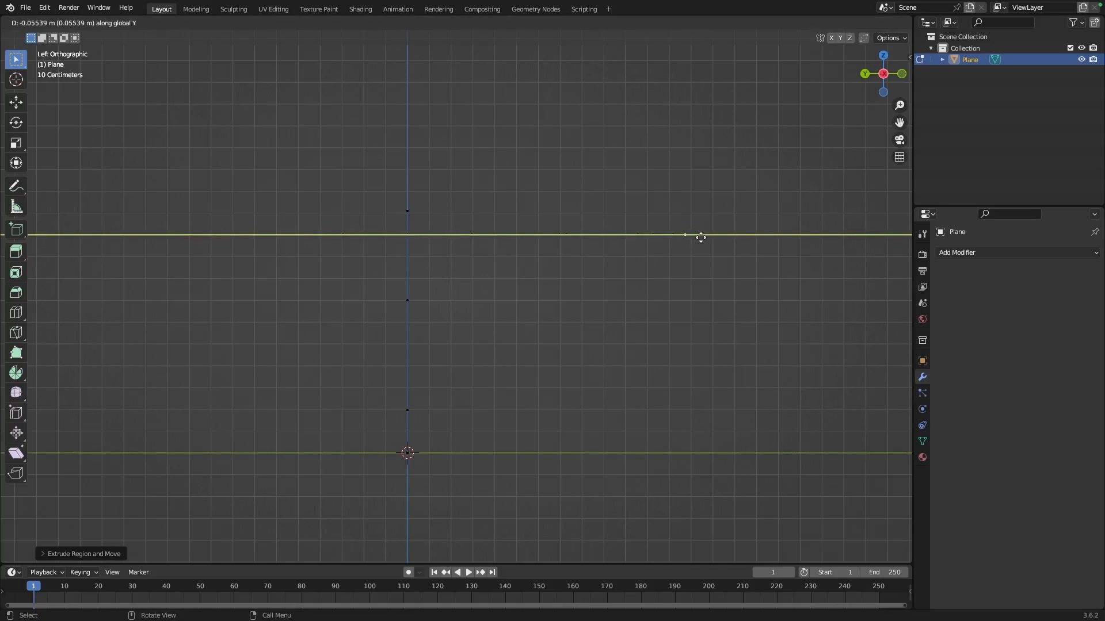
click(700, 238)
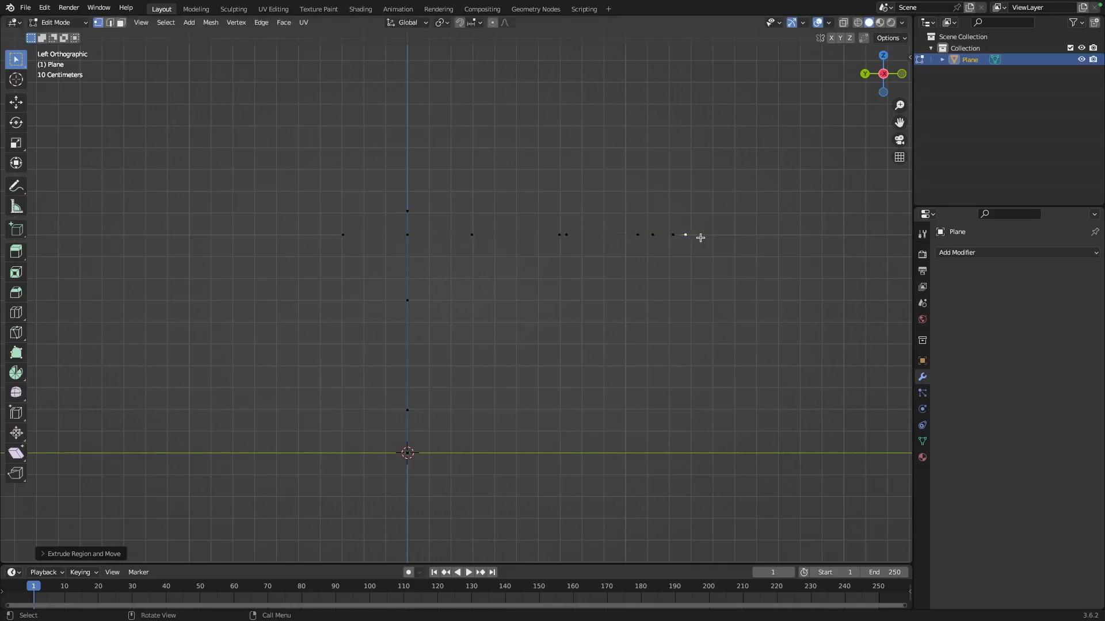
key(e)
key(y)
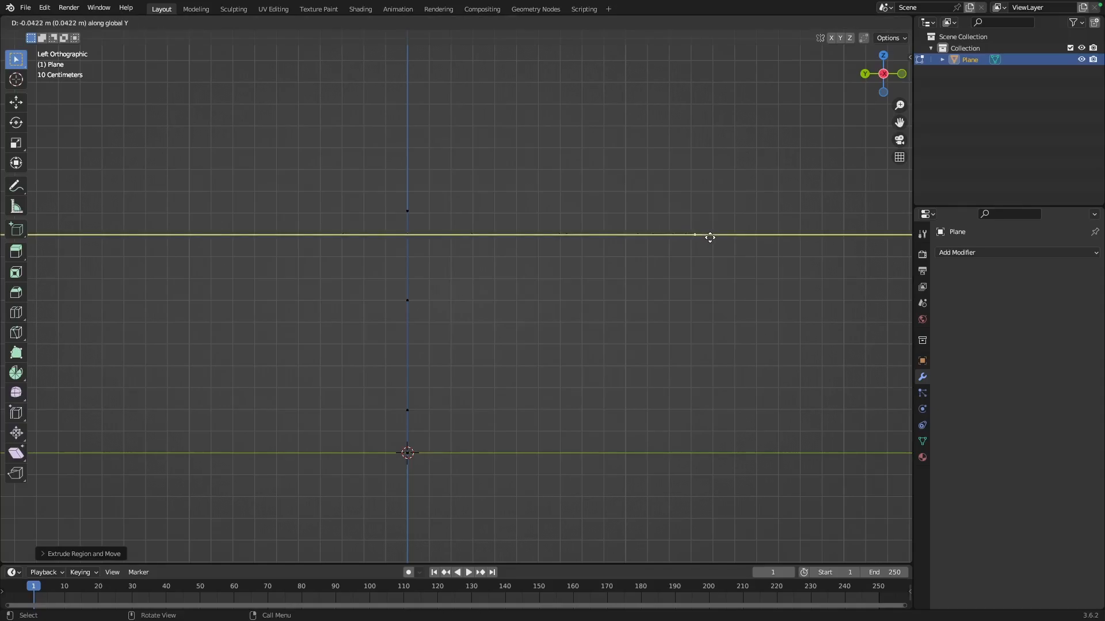
click(712, 238)
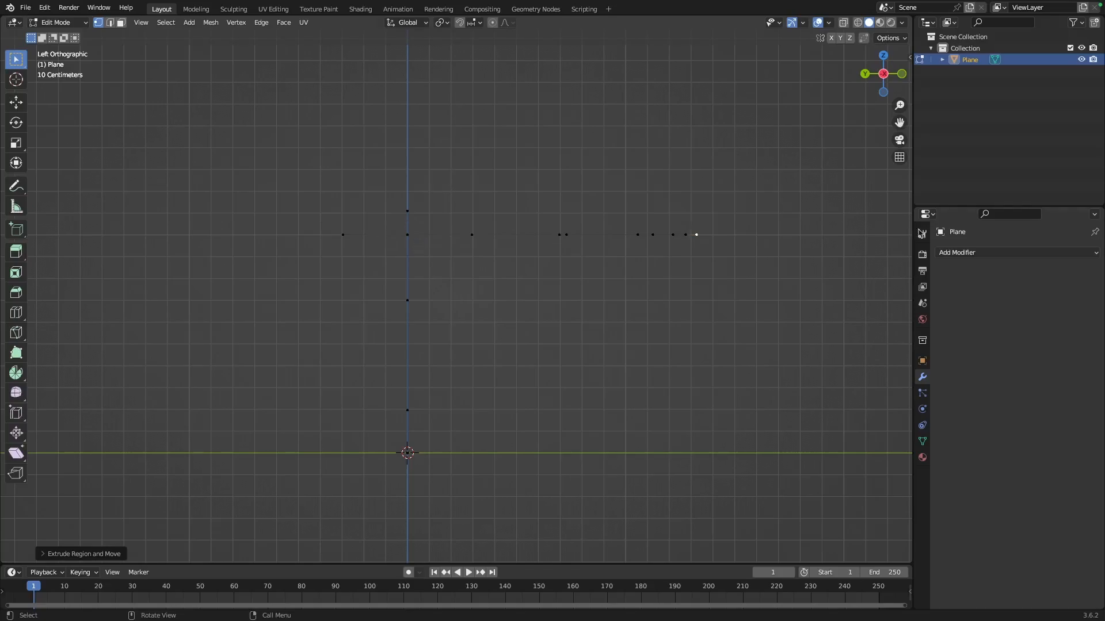
Select all vertices of the stick figure and add a Skin modifier to the mesh.
click(977, 252)
key(a)
click(976, 253)
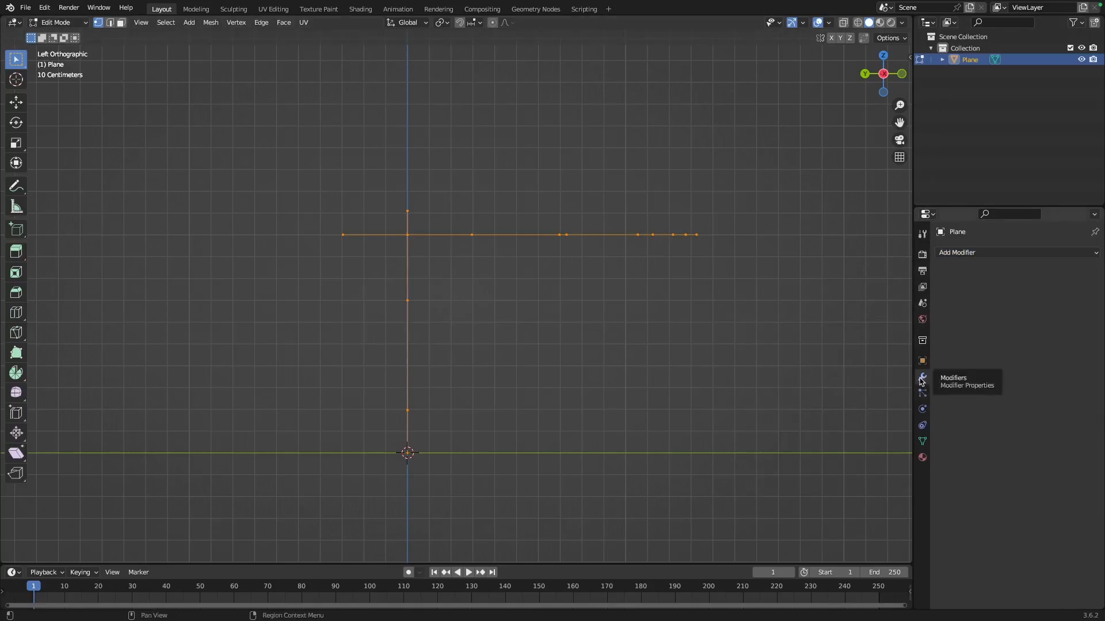
click(973, 254)
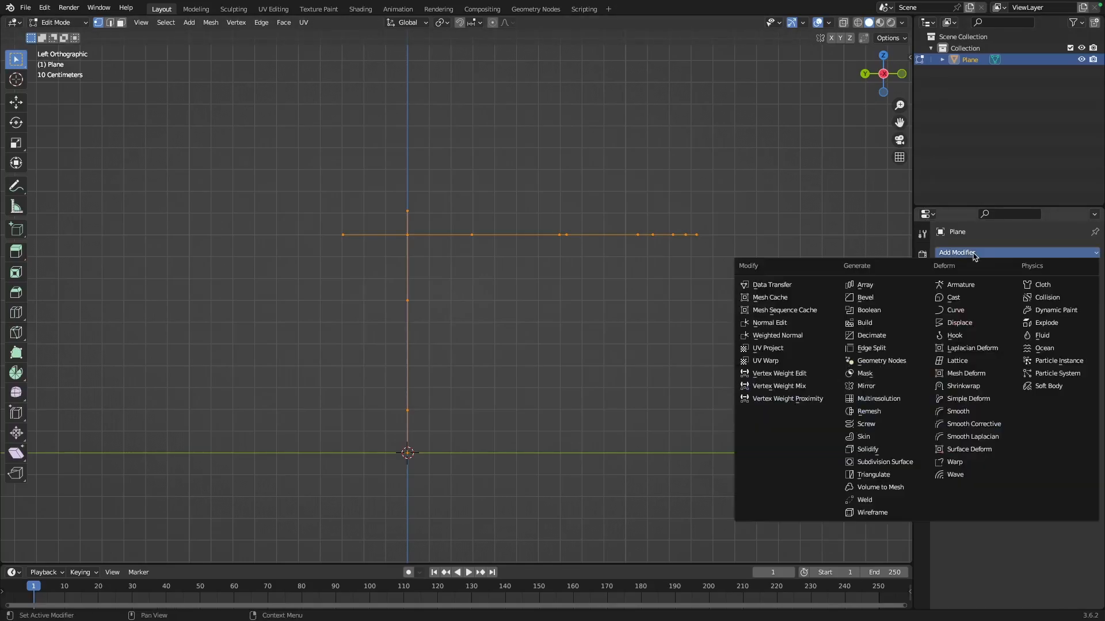
click(872, 442)
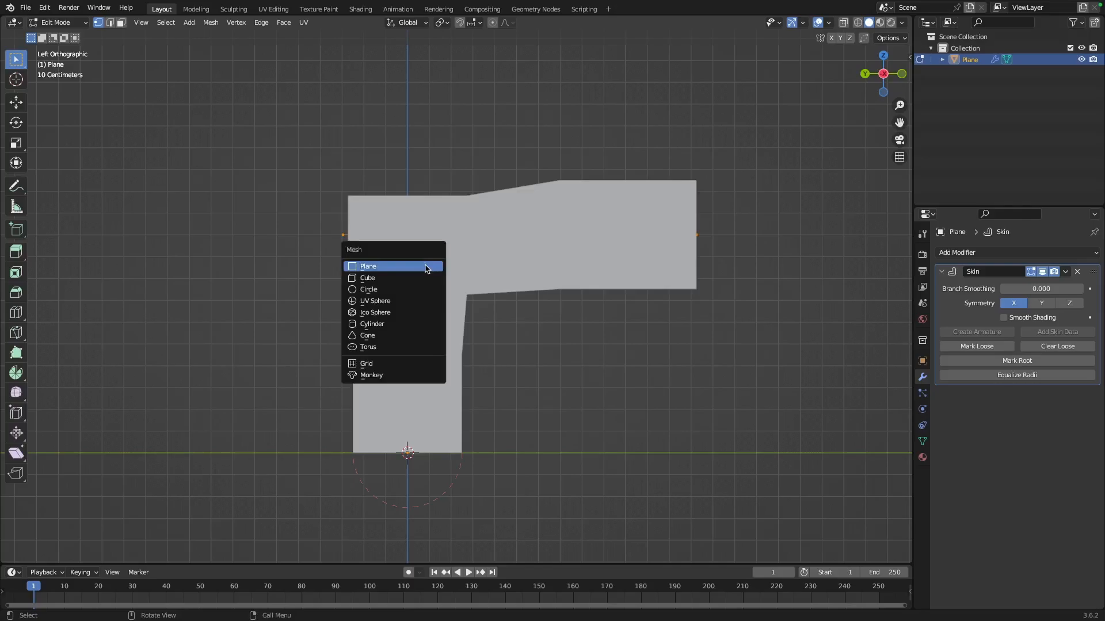
Scale the skin radius of all selected vertices down to about 0.3.
key(Escape)
key(ctrl+a)
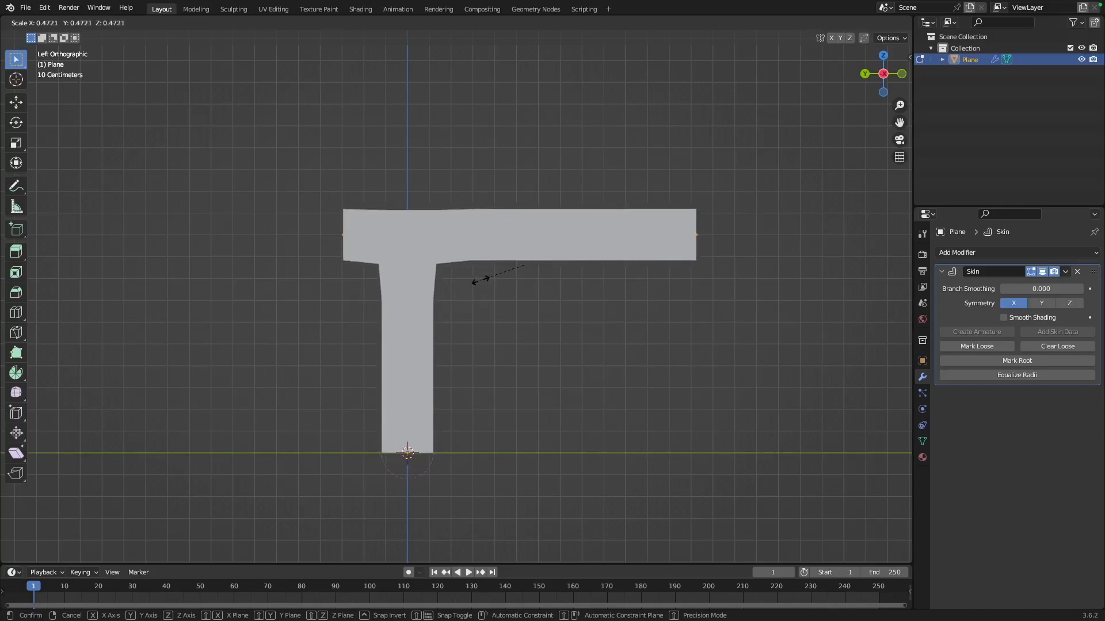
click(498, 279)
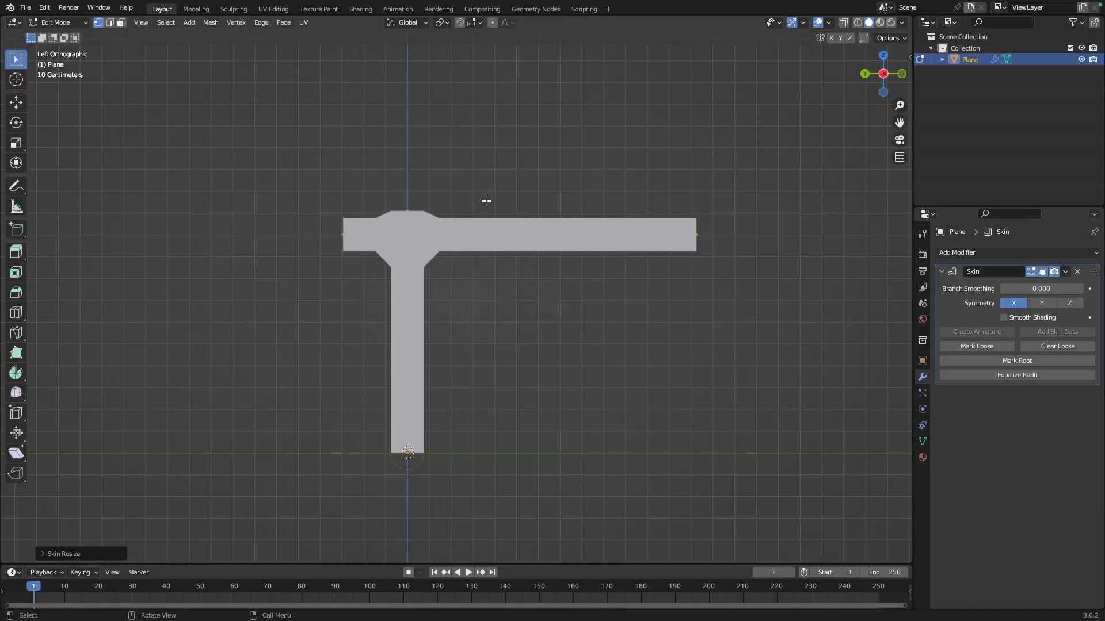
Turn on X-ray display so the vertices inside the skin can be selected.
click(843, 23)
click(843, 24)
click(844, 24)
click(844, 24)
click(843, 24)
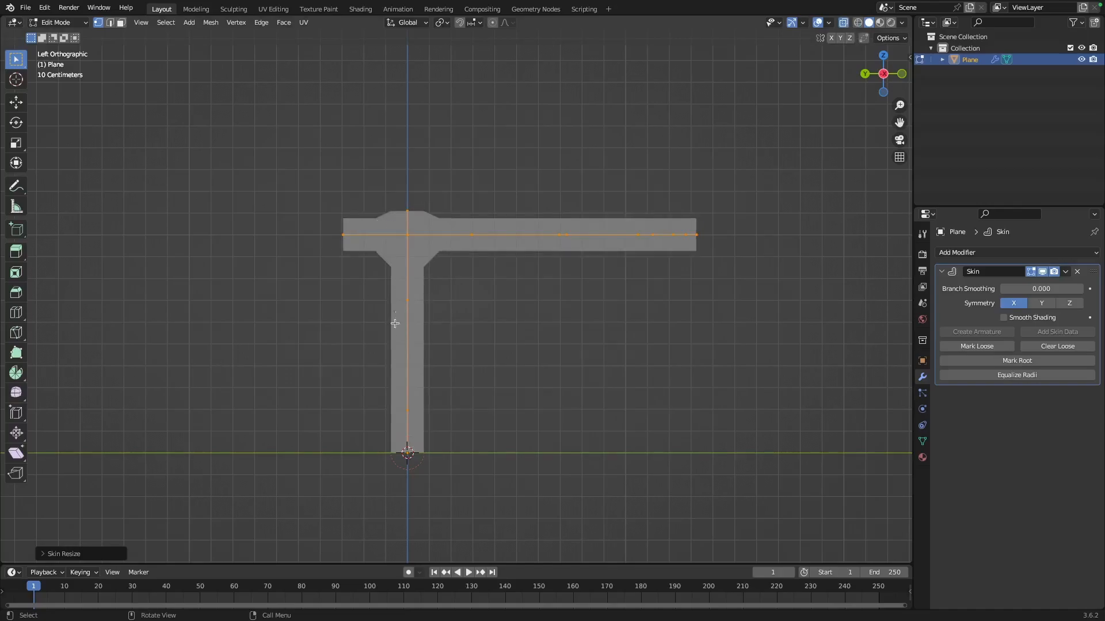
Scale the skin radius of the three lowest spine vertices up to about 3.06 to thicken the lower torso.
click(409, 481)
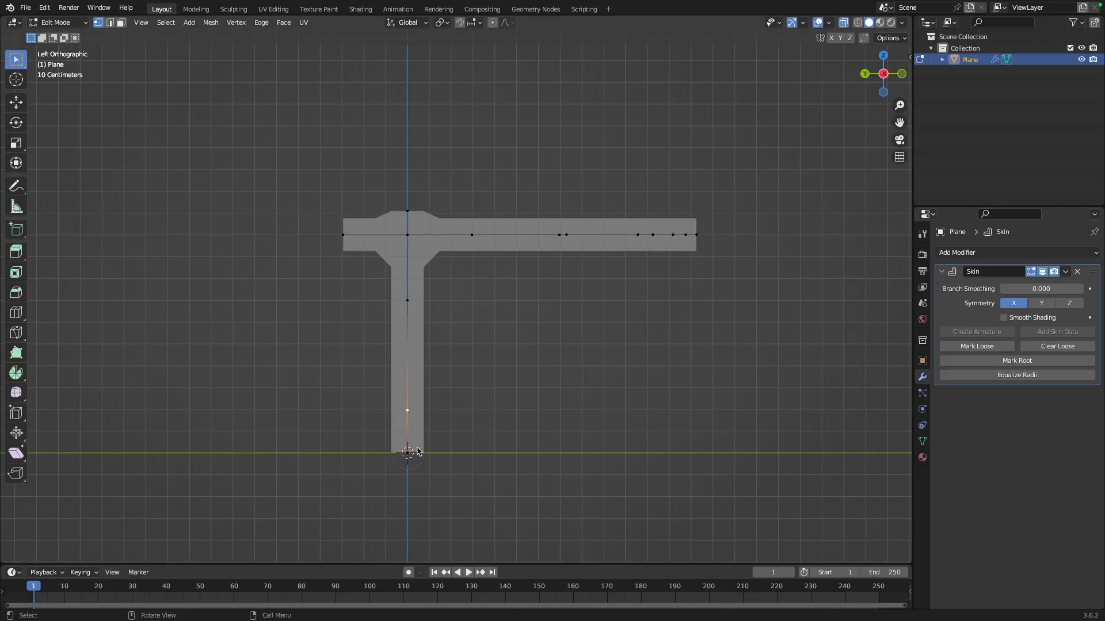
ctrl+click(408, 412)
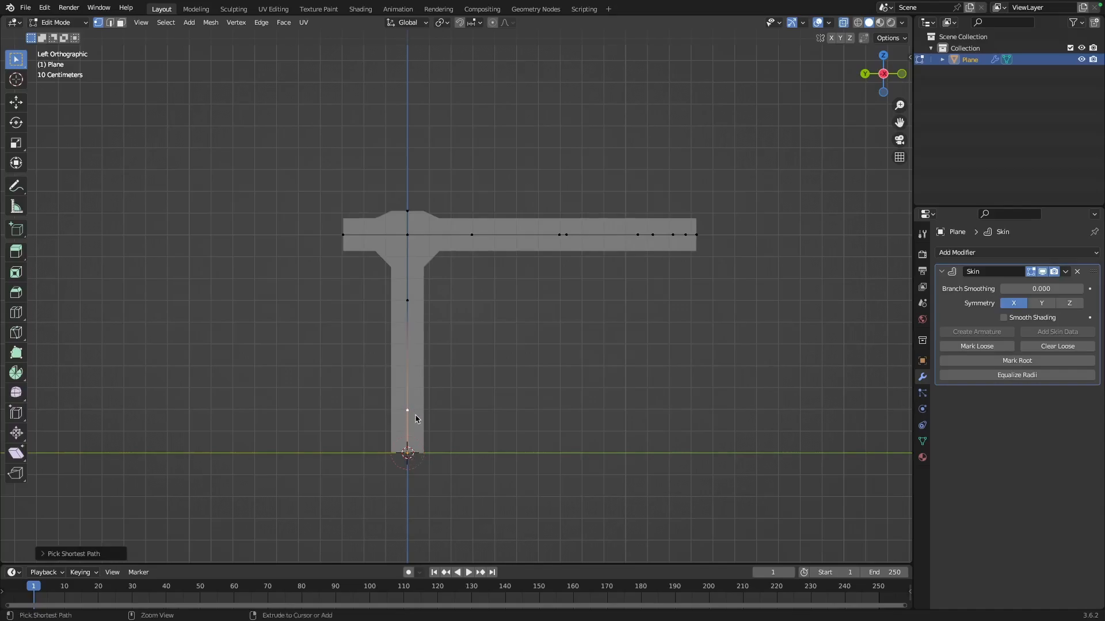
ctrl+click(408, 302)
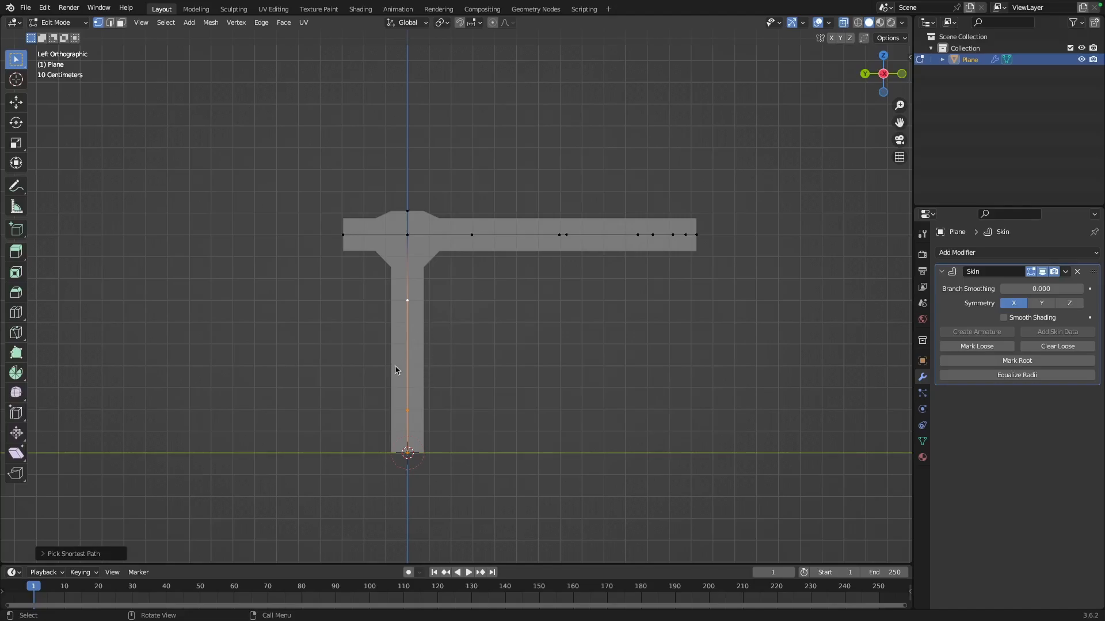
key(ctrl+a)
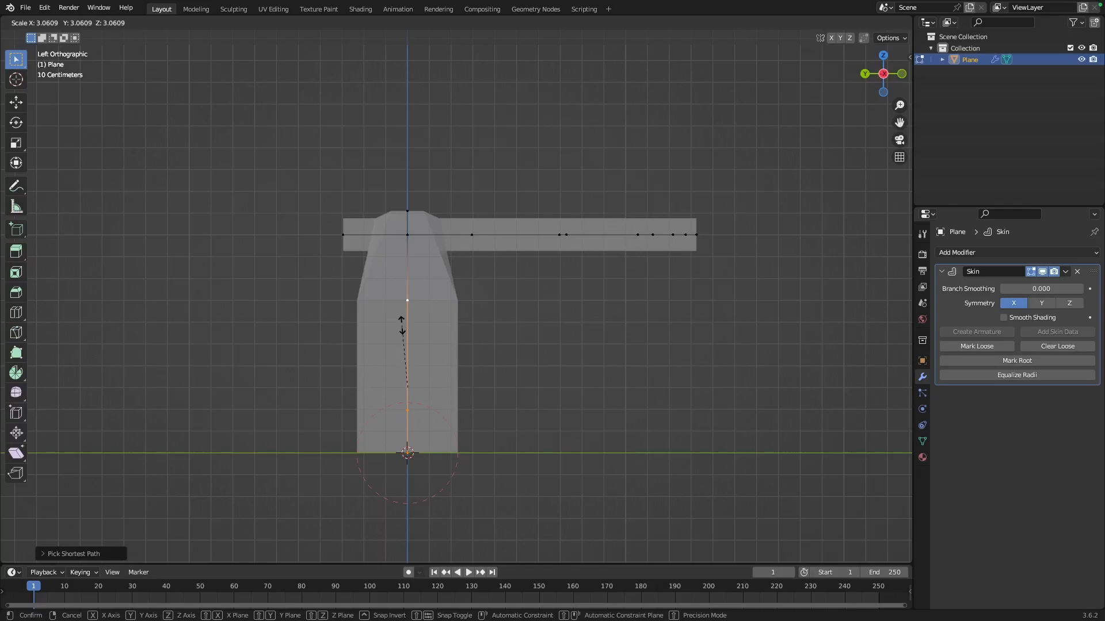
click(401, 324)
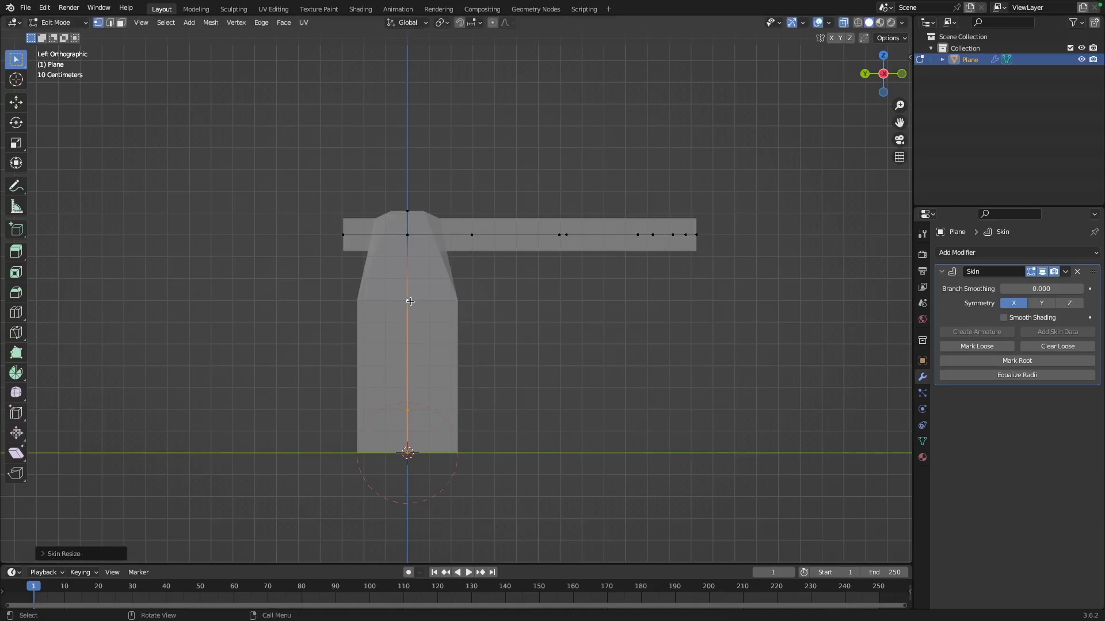
Scale the skin radius of the mid-torso spine vertex up to about 1.17.
click(406, 234)
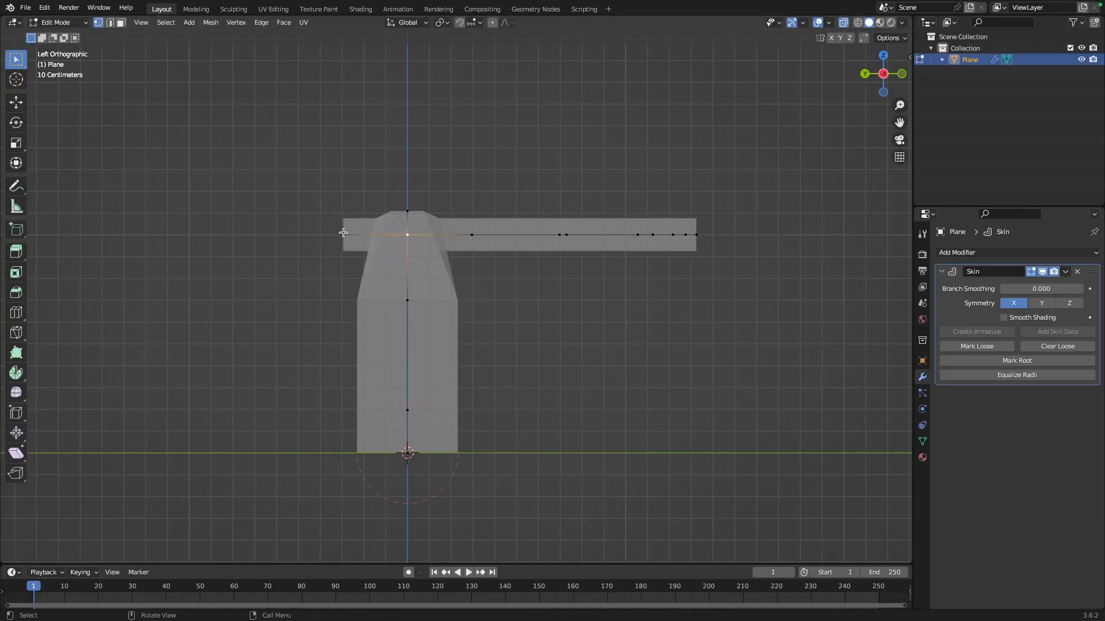
click(402, 299)
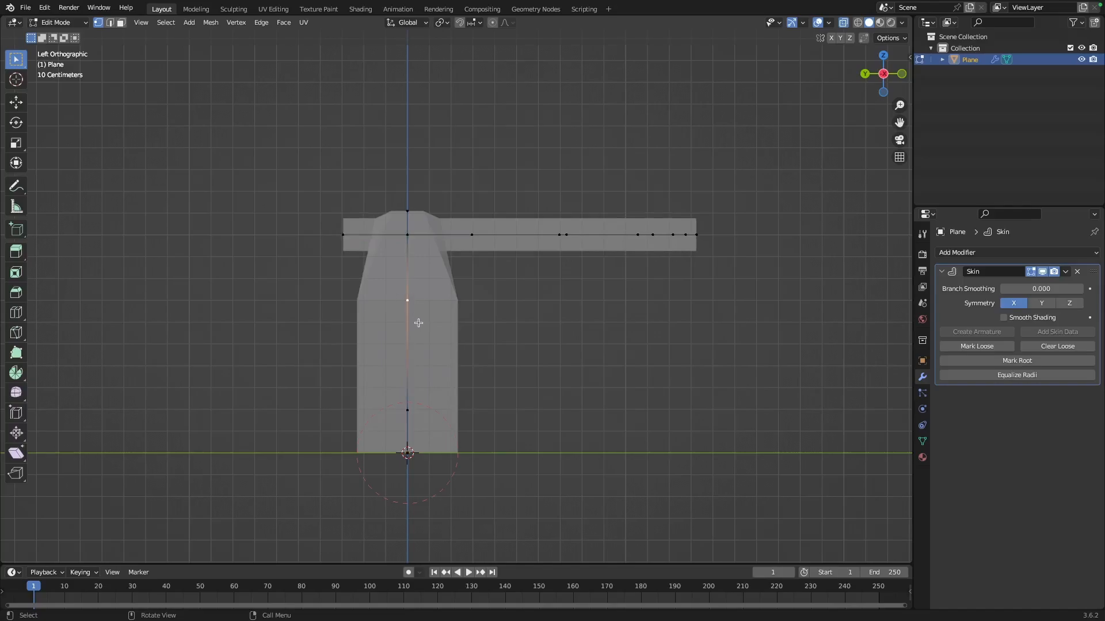
key(ctrl+a)
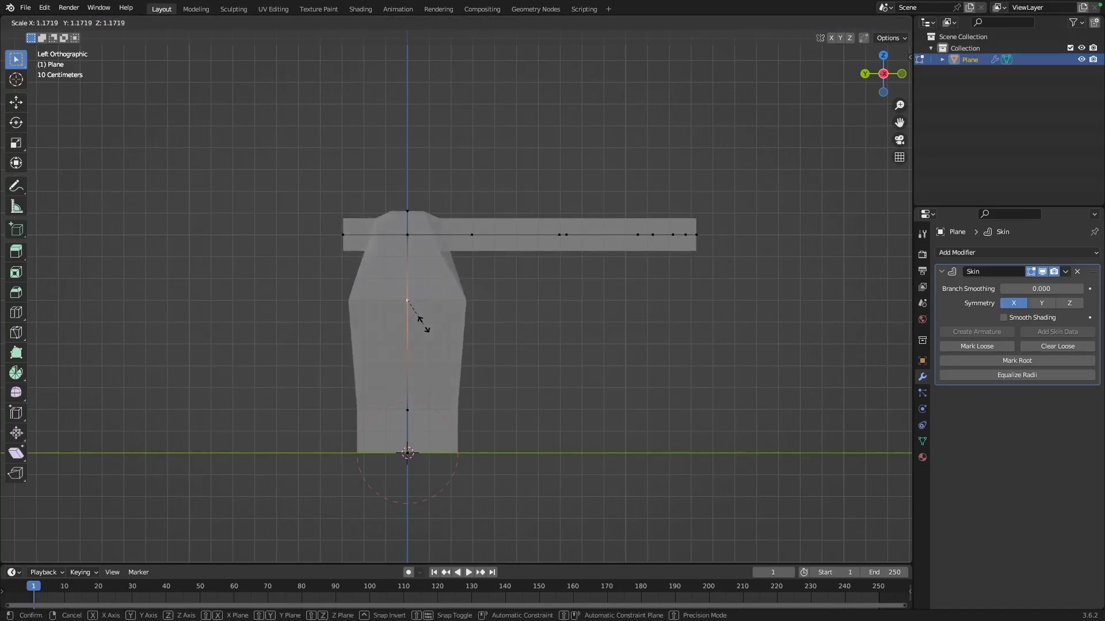
click(423, 324)
Scale the skin radius of the spine vertex between the shoulders up to about 3.2 to widen the upper chest.
click(351, 240)
click(407, 234)
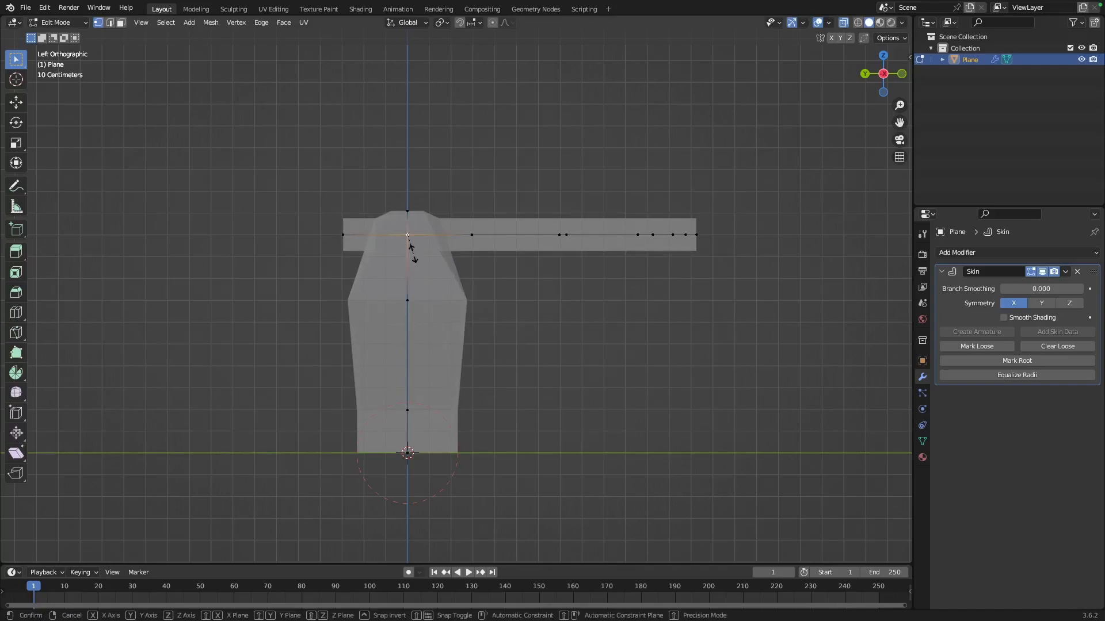
key(ctrl+a)
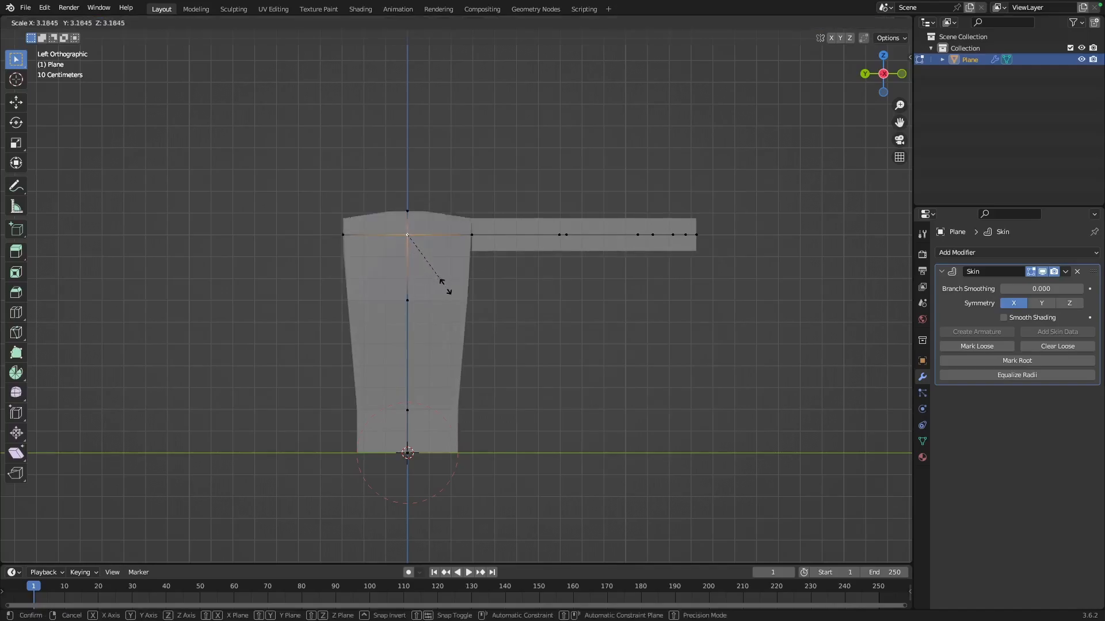
click(386, 253)
Enlarge the skin radius of both shoulder vertices, scaling the one at the arm's base to about 1.46.
click(343, 235)
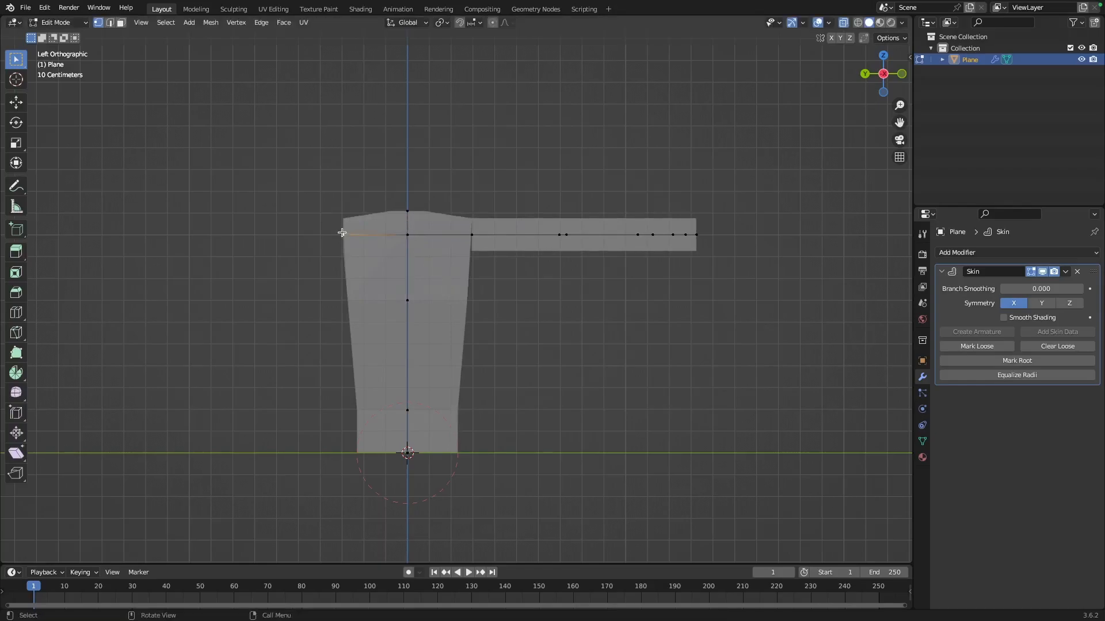
key(ctrl+a)
click(363, 251)
click(472, 234)
key(ctrl+a)
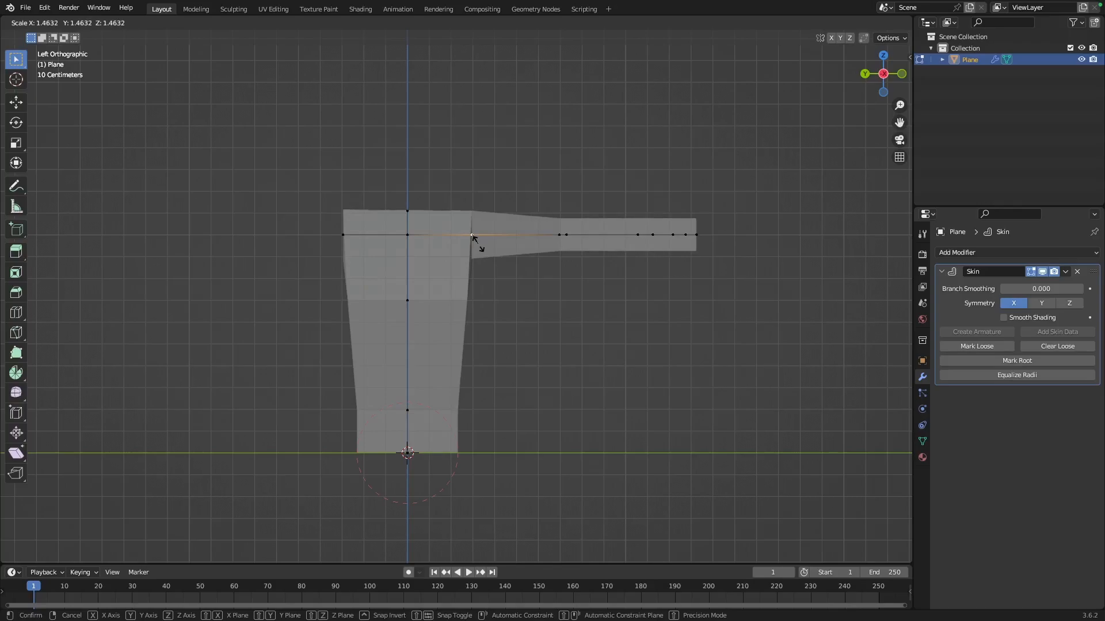
click(495, 239)
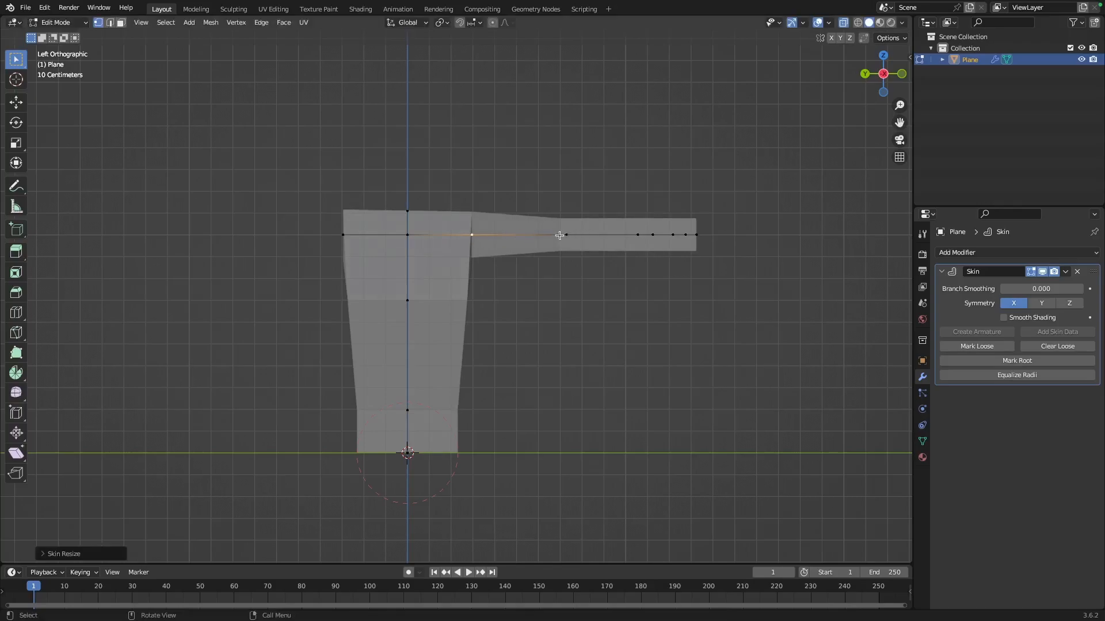
Select the hand vertices at the arm's end and scale their skin radius down to about 0.36.
click(652, 235)
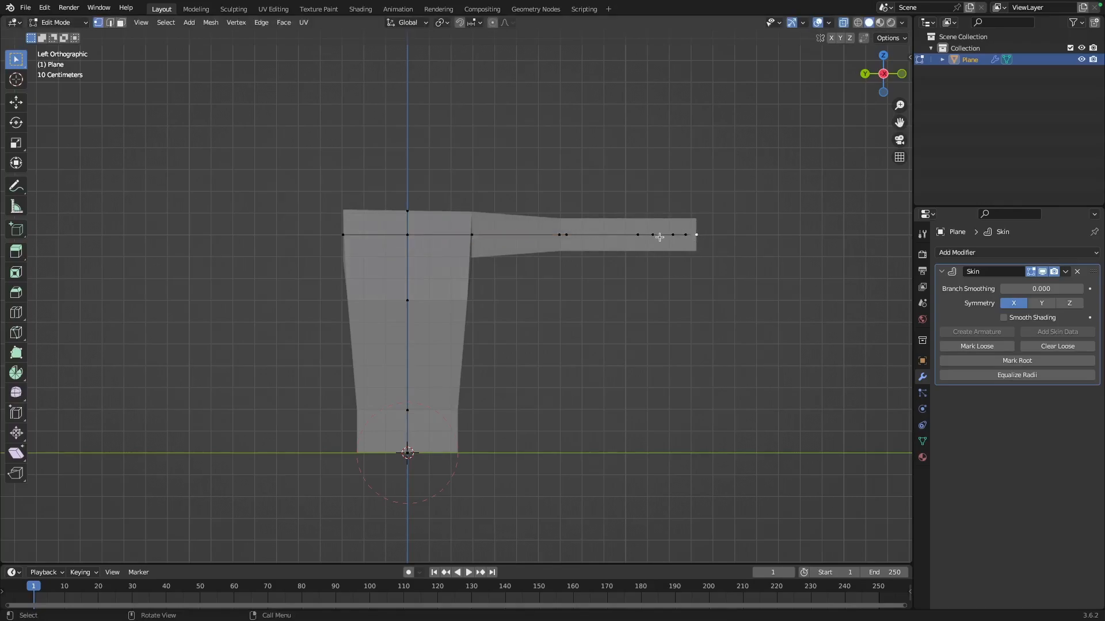
shift+click(685, 235)
click(662, 242)
shift+click(697, 235)
key(ctrl+a)
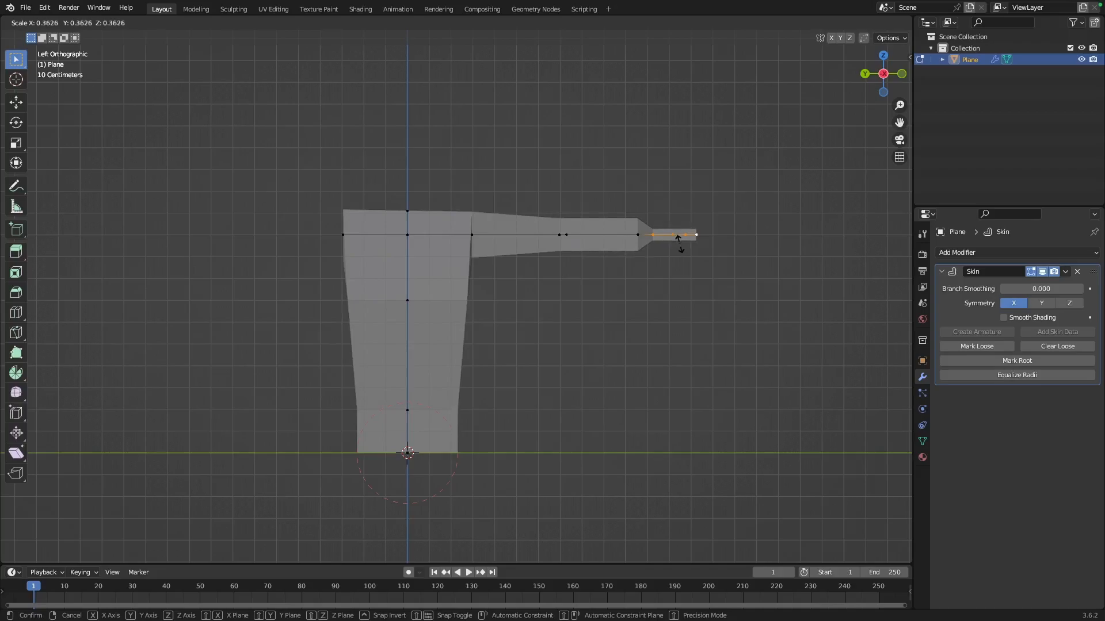
click(677, 238)
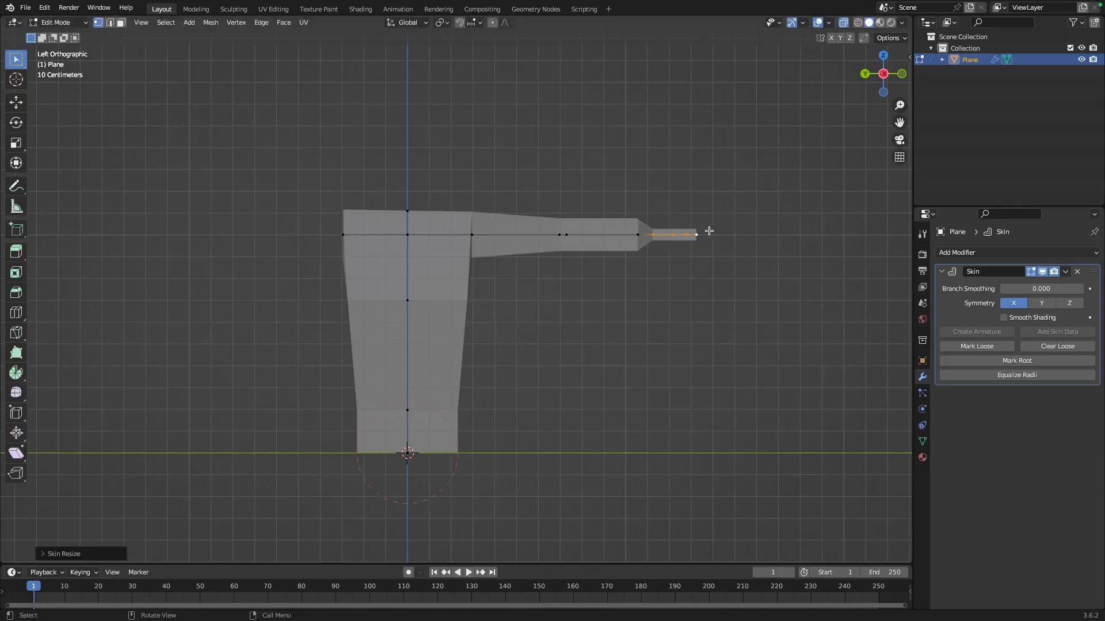
Scale the skin radius of the wrist vertex down to about half so the forearm tapers into the hand.
click(640, 234)
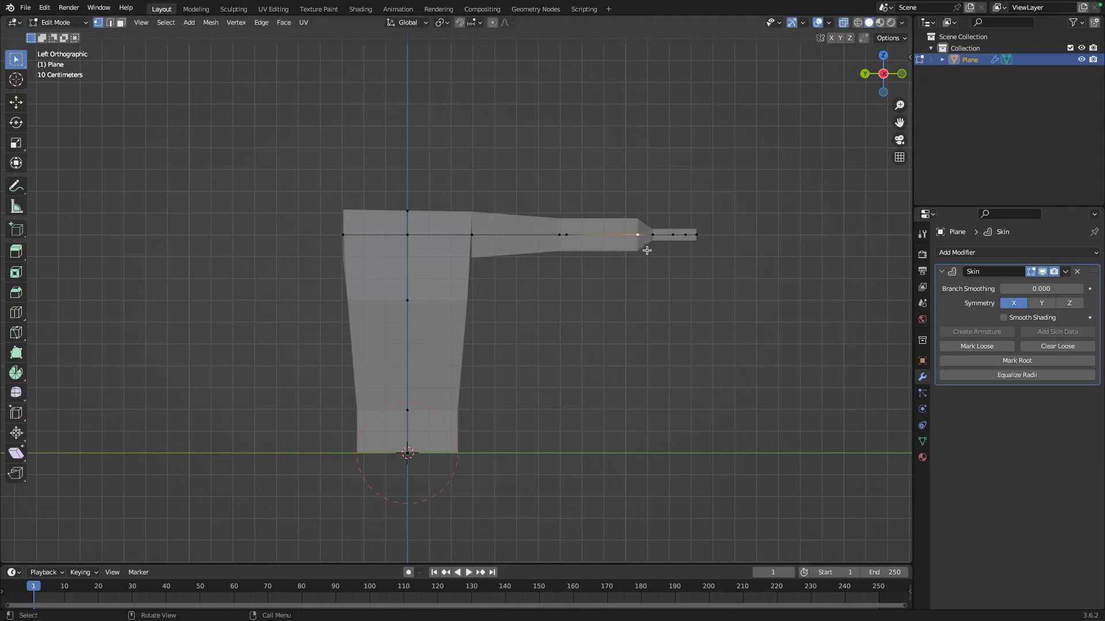
key(ctrl+a)
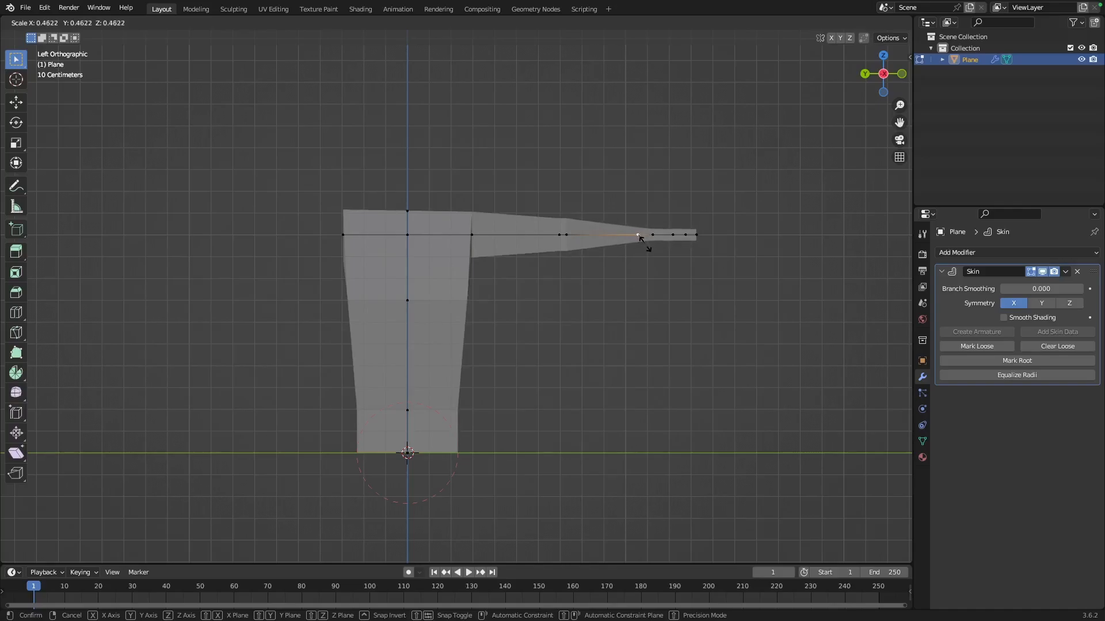
click(648, 240)
Scale the skin radius of the shoulder vertex at the arm's base up to about 1.08.
click(653, 236)
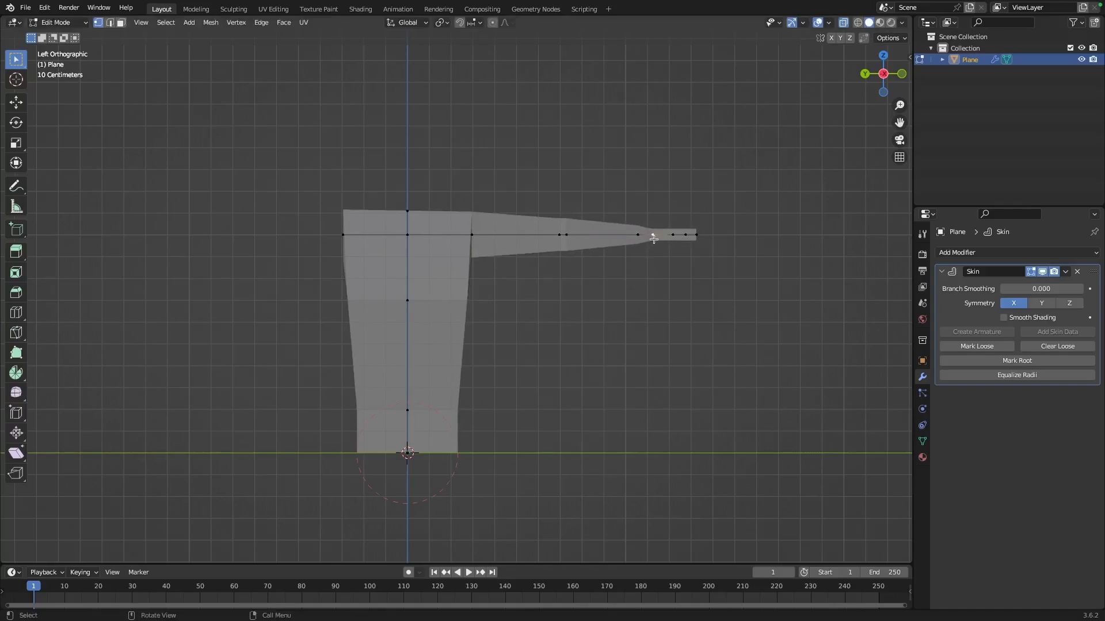
click(652, 234)
click(638, 235)
shift+click(566, 234)
click(472, 234)
key(ctrl+a)
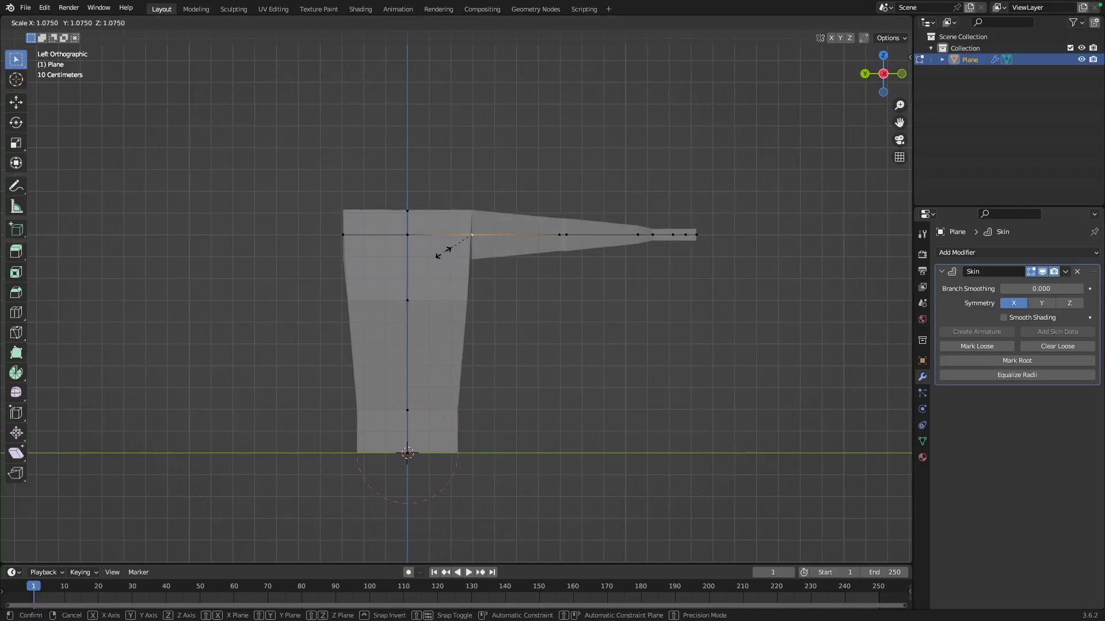
click(443, 252)
click(408, 211)
mouse_move(417, 188)
middle_down()
mouse_move(429, 193)
mouse_move(441, 175)
mouse_move(444, 185)
mouse_move(313, 204)
mouse_move(249, 185)
mouse_move(323, 170)
mouse_move(499, 181)
mouse_move(385, 193)
mouse_move(414, 196)
middle_up()
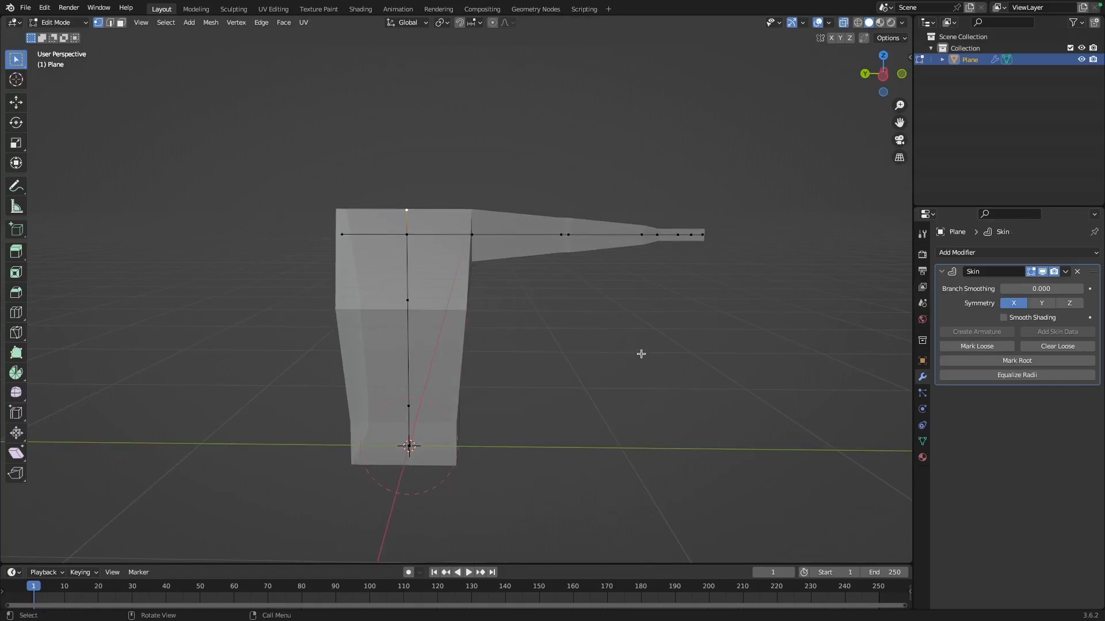
middle_drag(567, 386, 518, 374)
key(a)
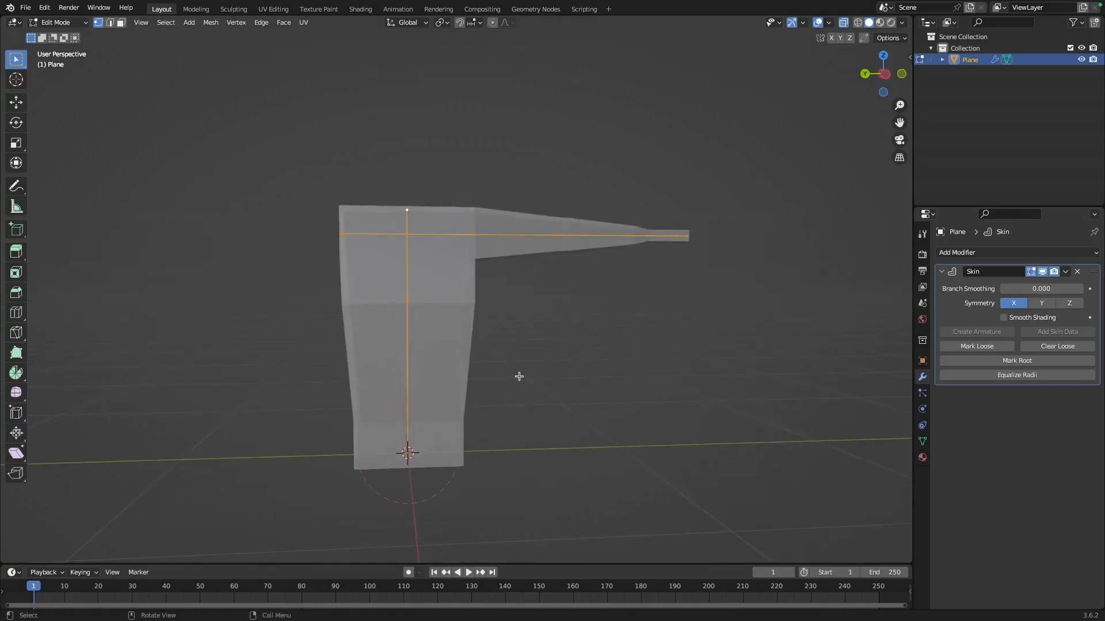
mouse_move(677, 353)
middle_down()
mouse_move(575, 405)
mouse_move(646, 424)
mouse_move(700, 361)
mouse_move(632, 339)
mouse_move(676, 345)
middle_up()
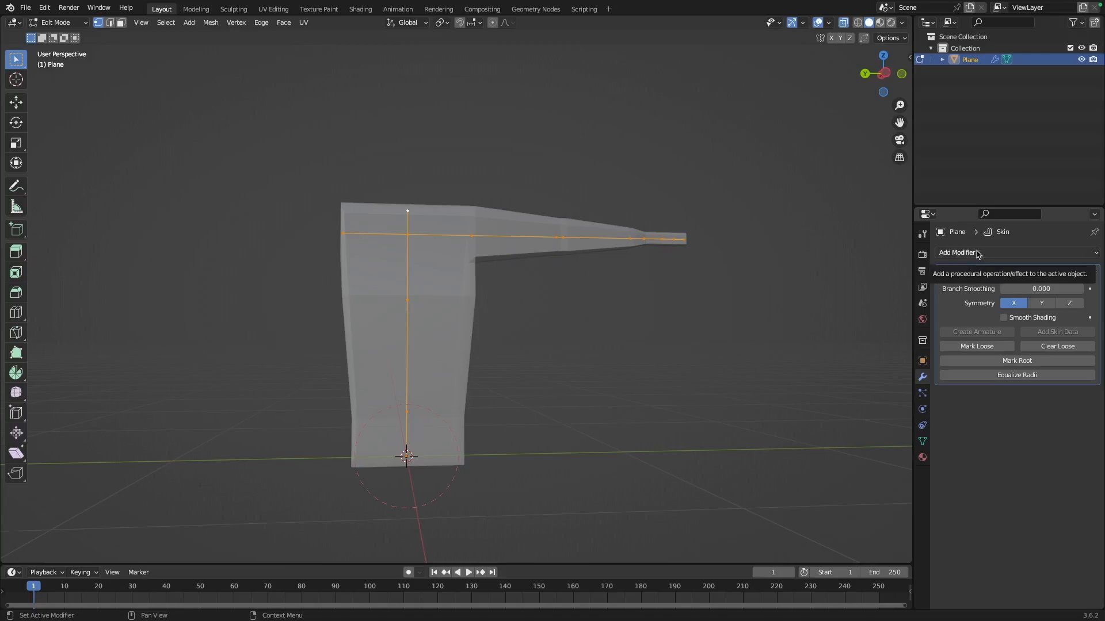
click(1006, 253)
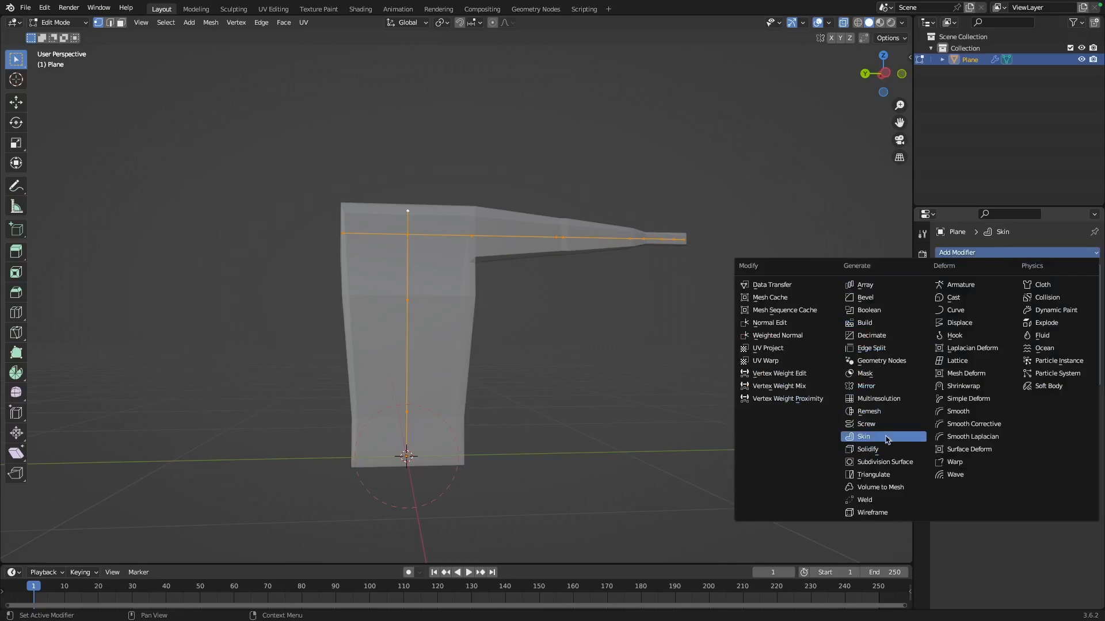
click(884, 436)
Narrow the skin of the lower torso vertices along the X axis to about 0.73.
mouse_move(409, 315)
middle_down()
mouse_move(471, 323)
mouse_move(412, 343)
mouse_move(382, 338)
mouse_move(395, 323)
mouse_move(382, 328)
mouse_move(473, 330)
mouse_move(414, 333)
middle_up()
click(445, 443)
middle_drag(621, 390, 563, 394)
click(456, 404)
mouse_move(429, 385)
middle_down()
mouse_move(518, 378)
mouse_move(407, 377)
mouse_move(438, 383)
middle_up()
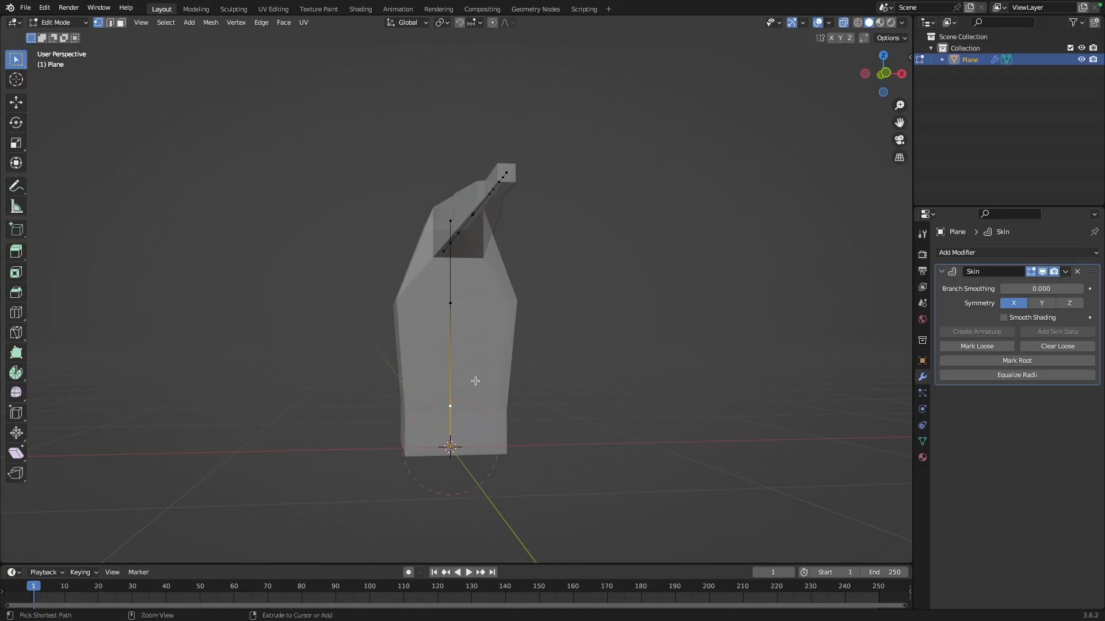
key(ctrl+a)
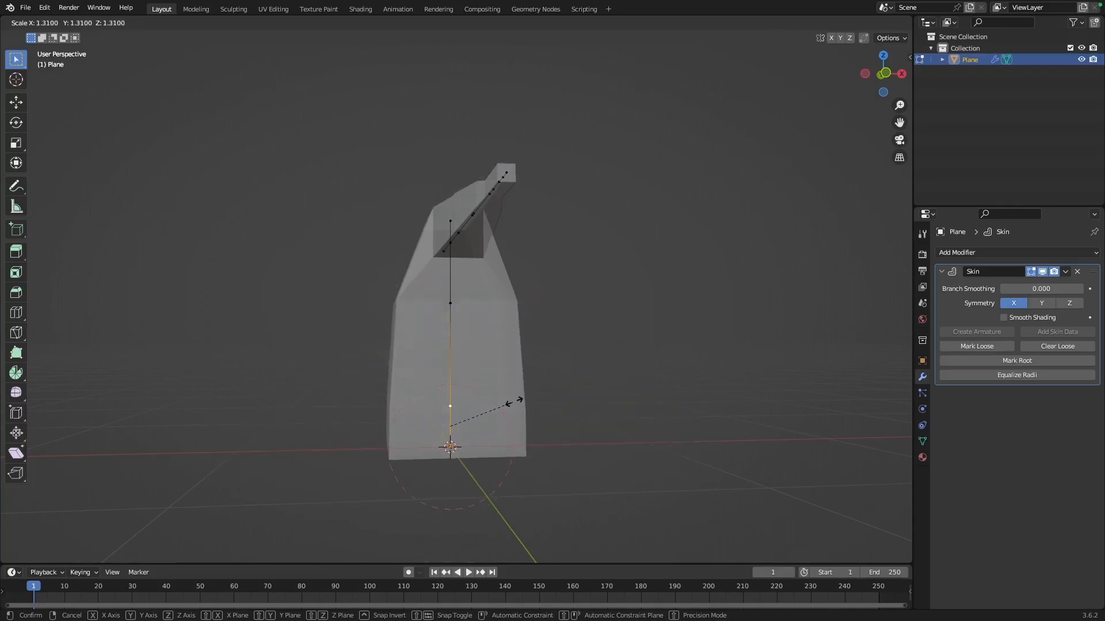
key(x)
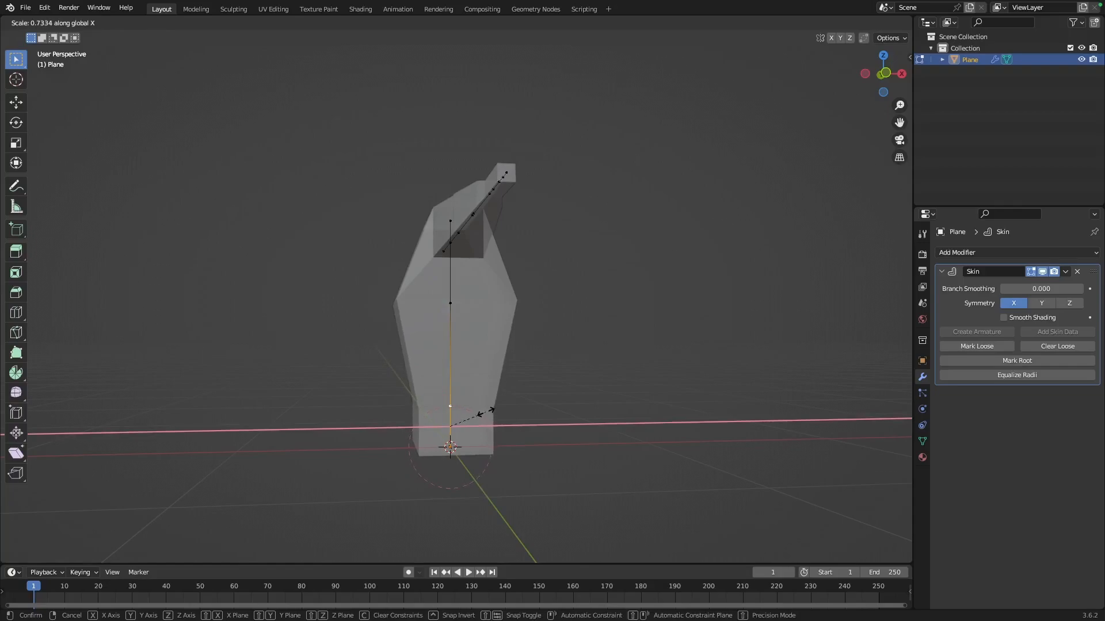
click(481, 415)
Adjust the skin radius of the mid-torso vertex to suit the narrowed lower torso.
middle_drag(311, 370, 427, 392)
middle_drag(537, 400, 503, 288)
click(446, 302)
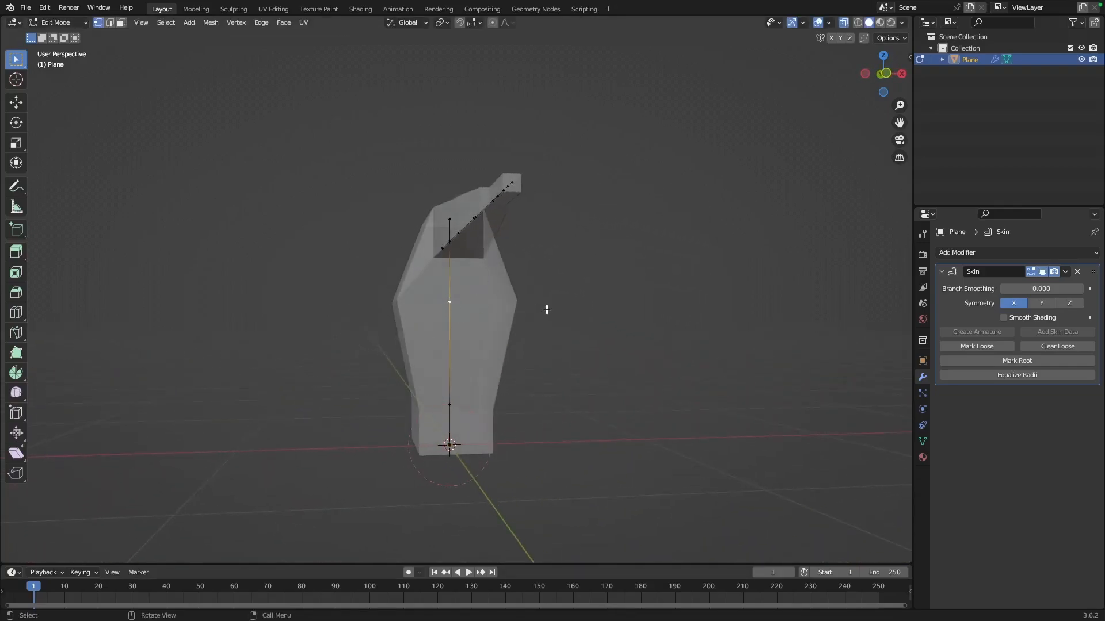
key(ctrl+a)
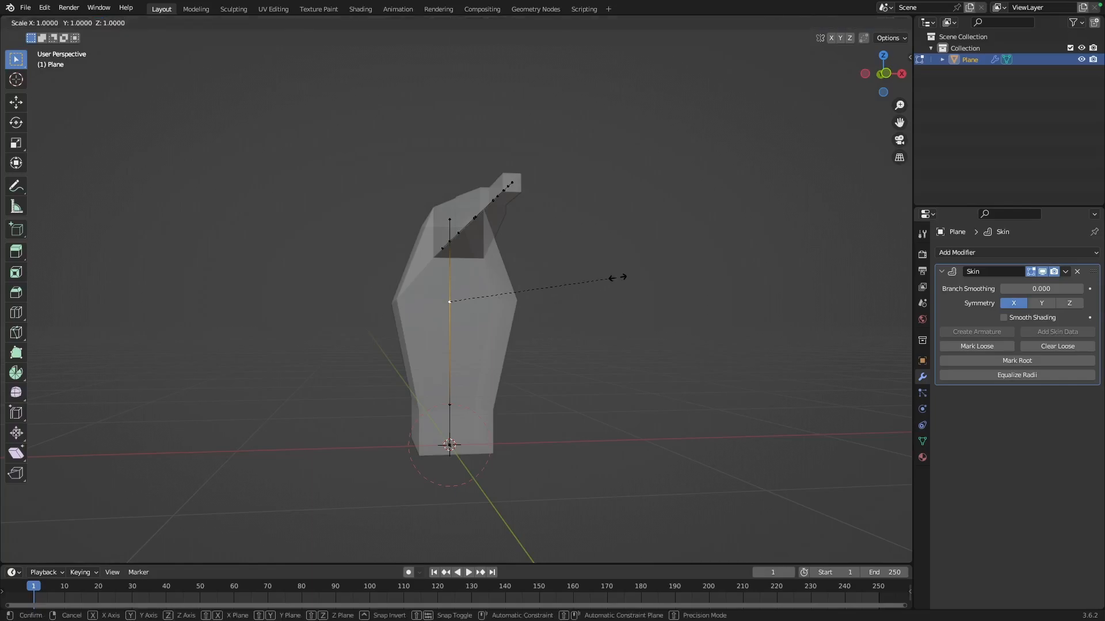
click(588, 286)
Add a Subdivision Surface modifier to the mesh and set its viewport levels to 2.
middle_drag(405, 305, 540, 354)
key(a)
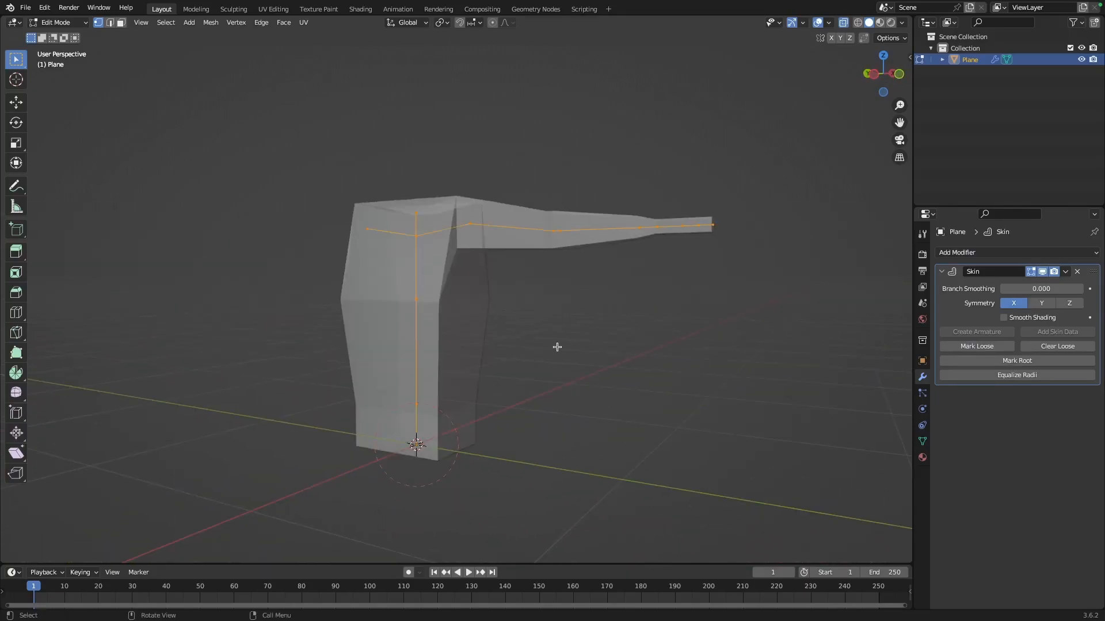
click(991, 256)
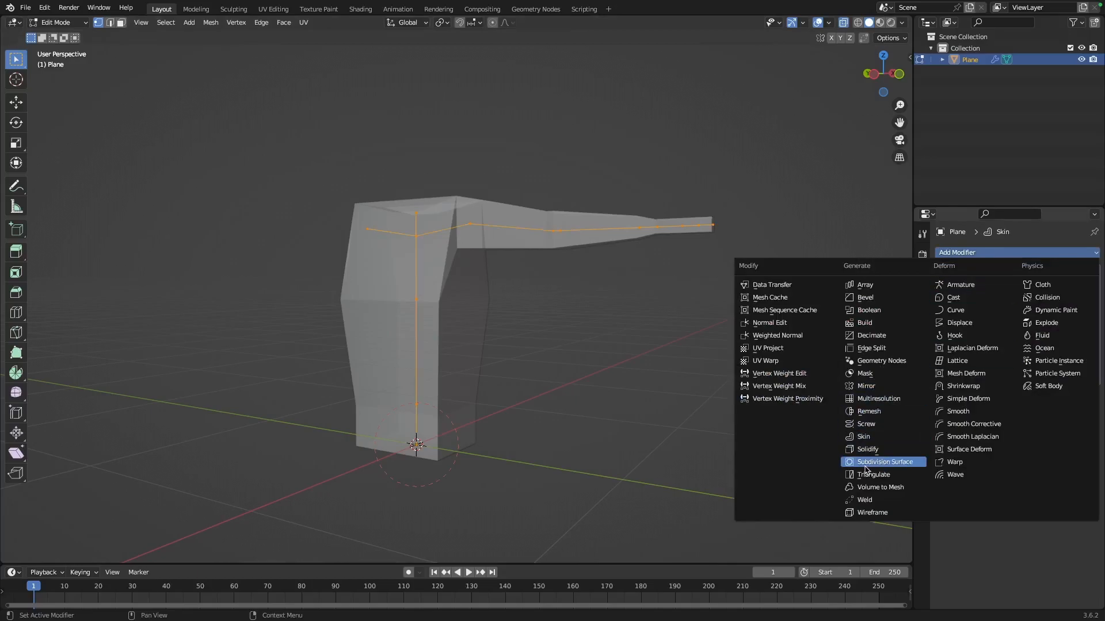
click(901, 464)
middle_drag(414, 308, 473, 301)
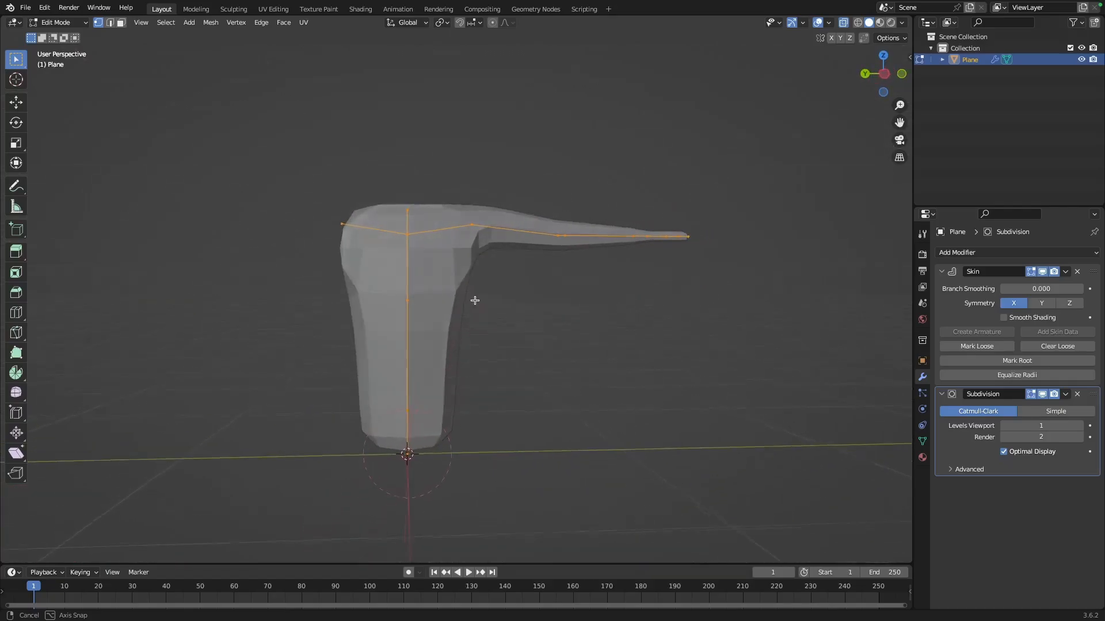
click(1079, 426)
Inspect the alignment of the shoulder and arm vertices inside the smoothed mesh from above and from other angles.
middle_drag(524, 355, 497, 303)
click(409, 234)
scroll(766, 306, up, 4)
scroll(777, 308, down, 5)
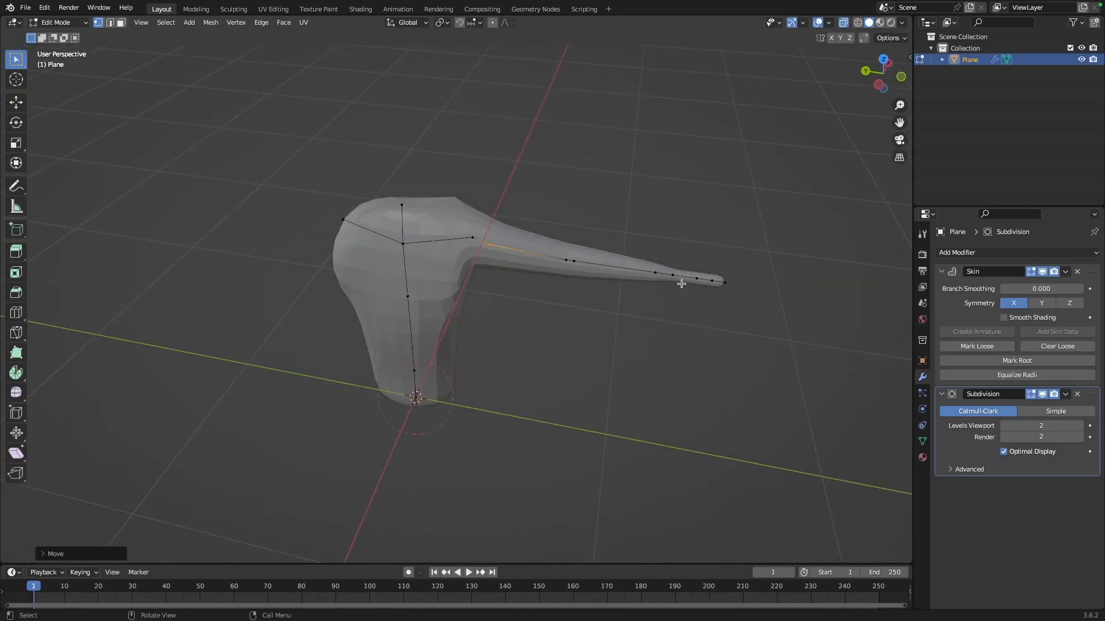
click(884, 59)
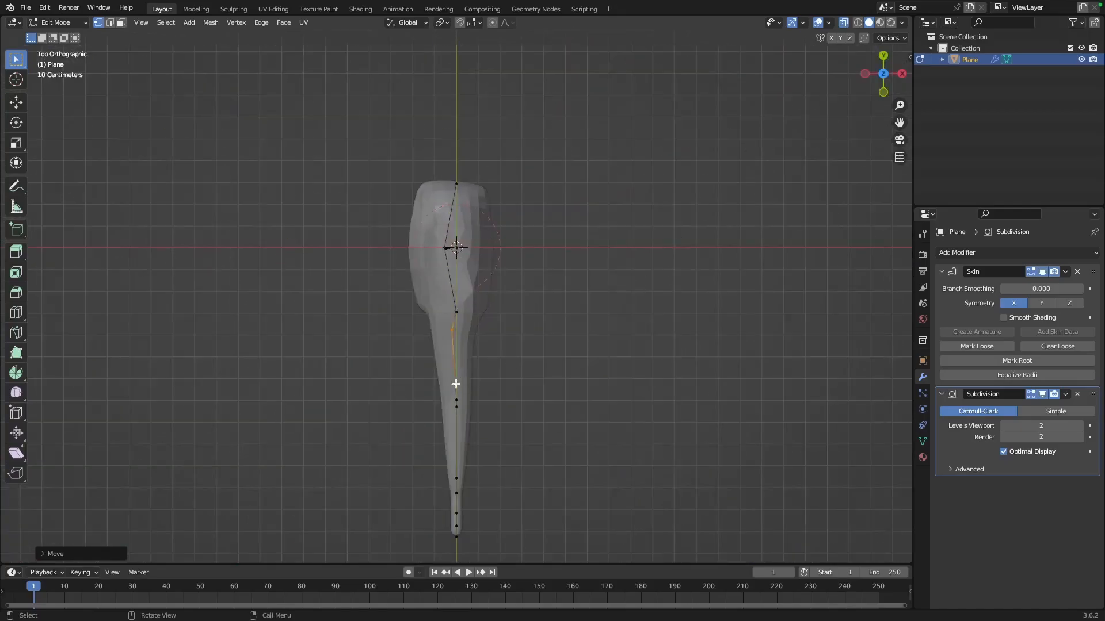
middle_drag(417, 403, 507, 125)
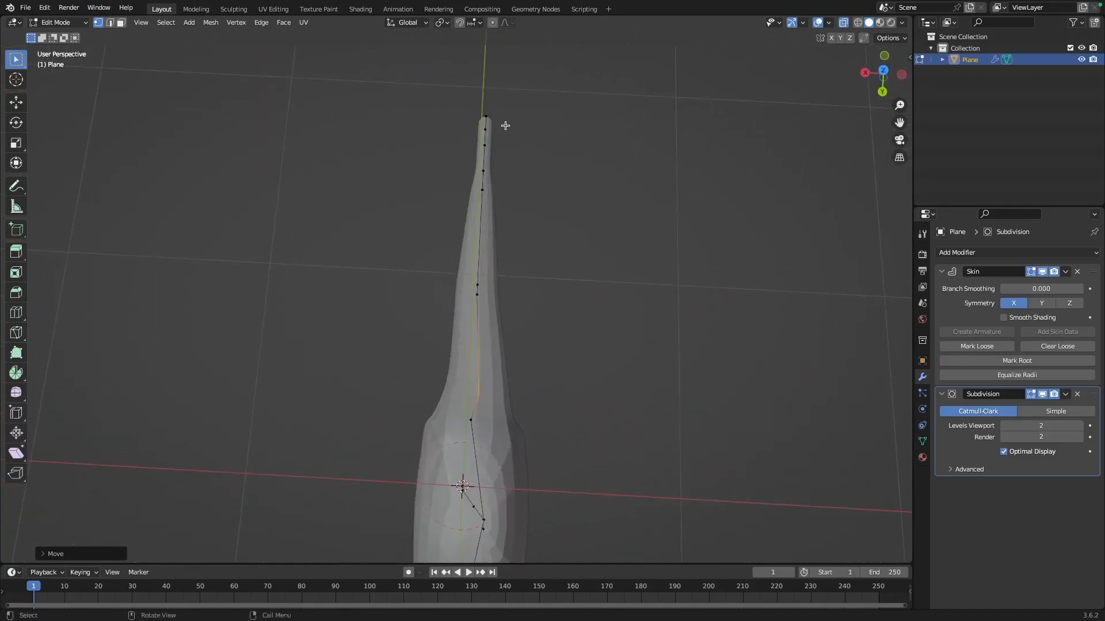
Shrink the skin radius of the finger vertices at the end of the arm to make a thinner finger.
scroll(472, 118, up, 1)
drag(462, 70, 535, 126)
click(490, 74)
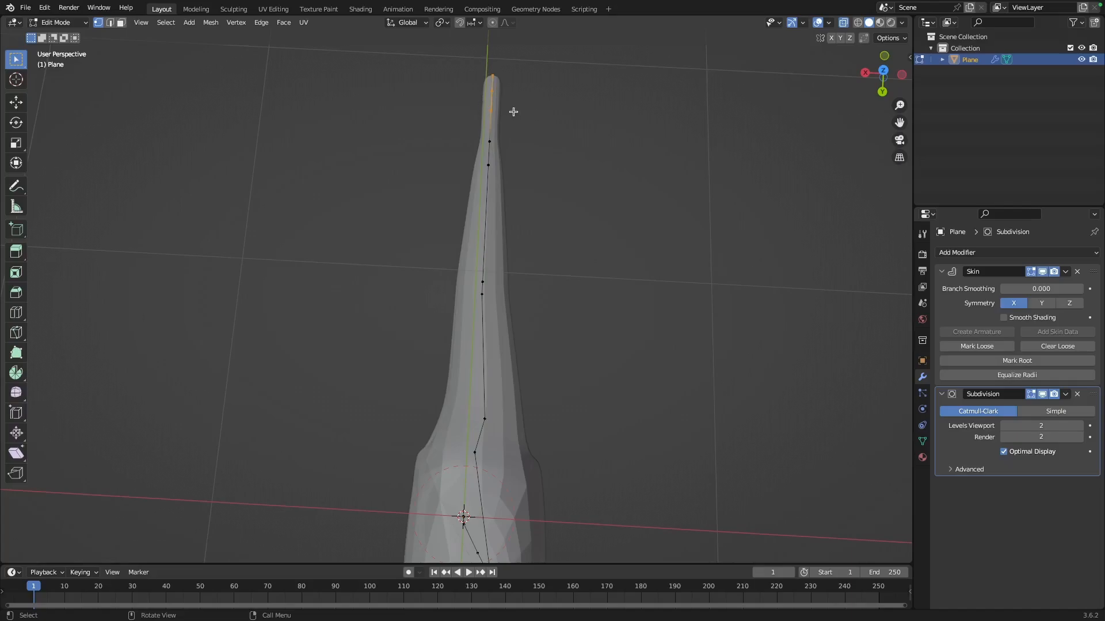
key(ctrl+a)
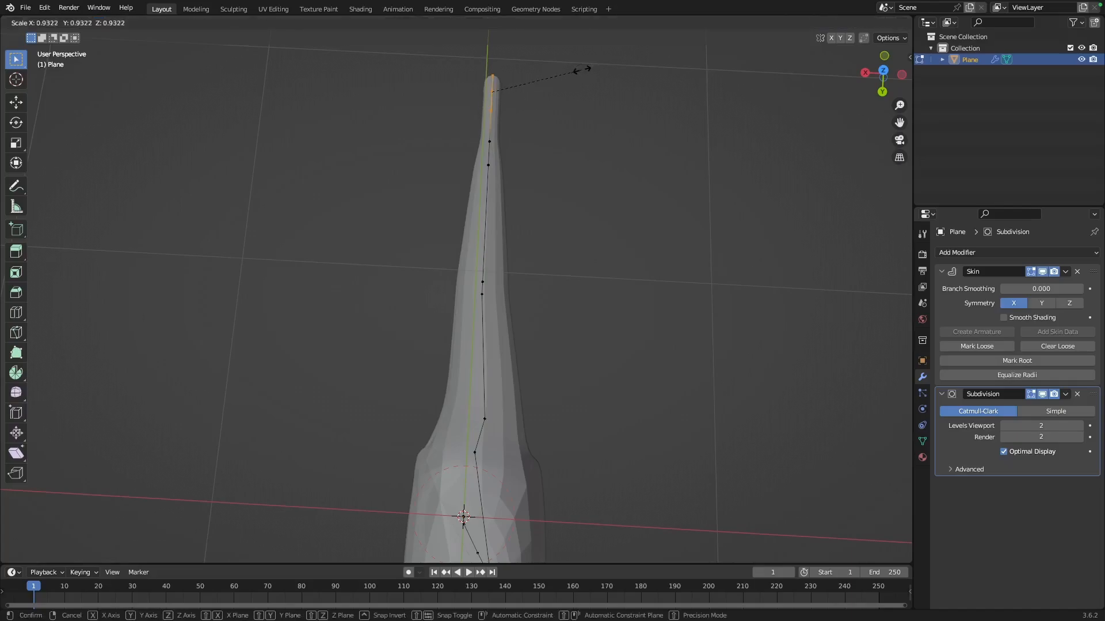
click(547, 82)
middle_drag(620, 109, 611, 133)
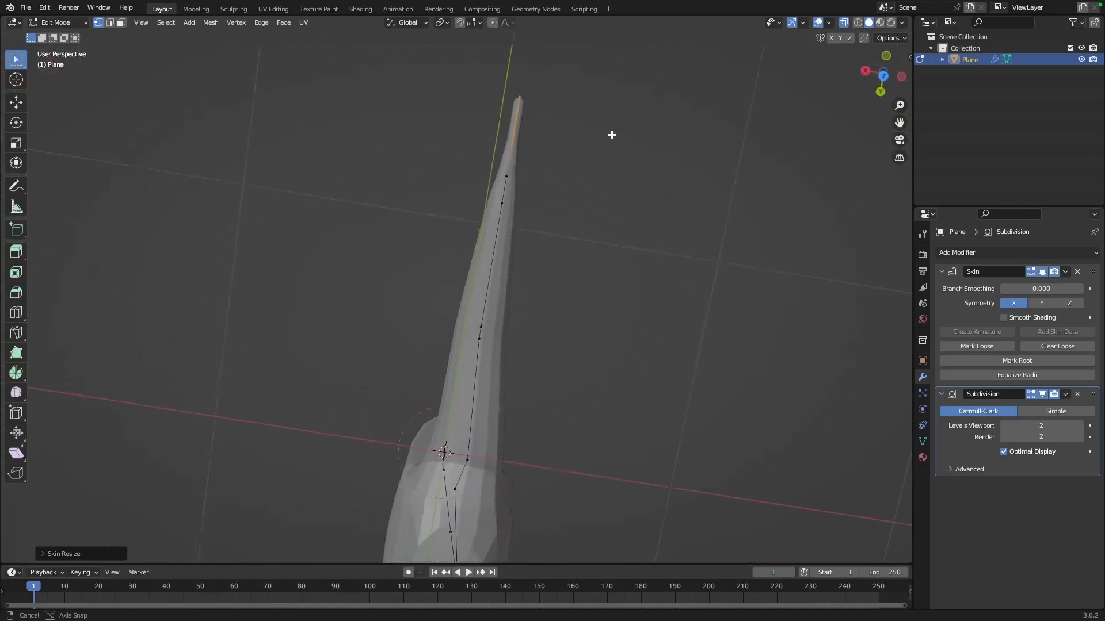
Extrude a second finger of three segments from the palm vertex, parallel to the first, with an end segment about 0.05 m long.
click(505, 171)
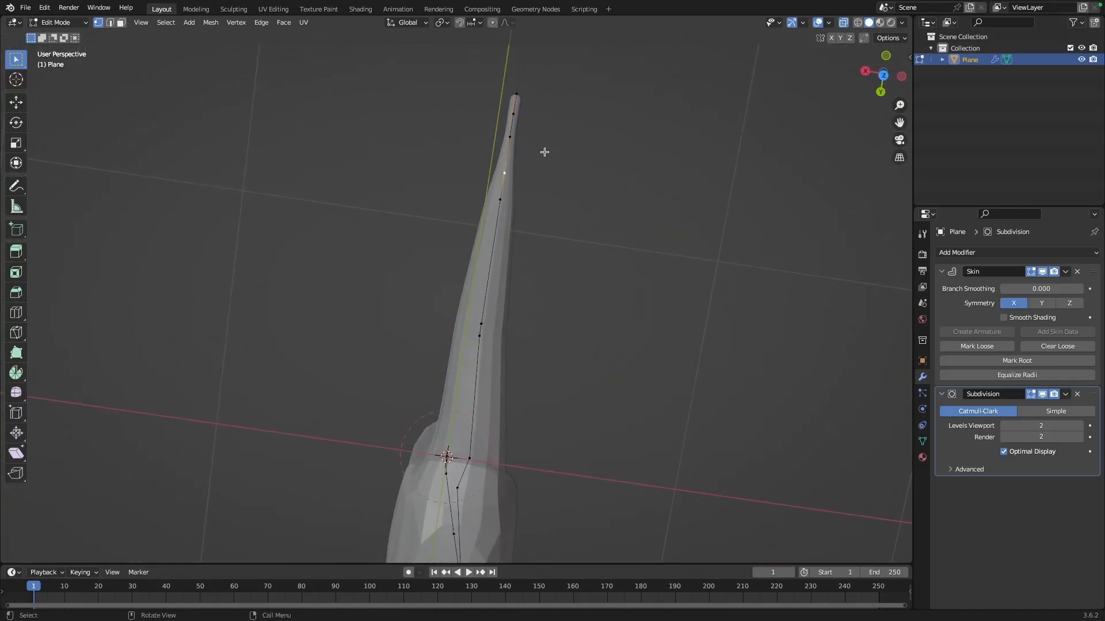
middle_drag(568, 162, 500, 158)
middle_drag(426, 109, 598, 156)
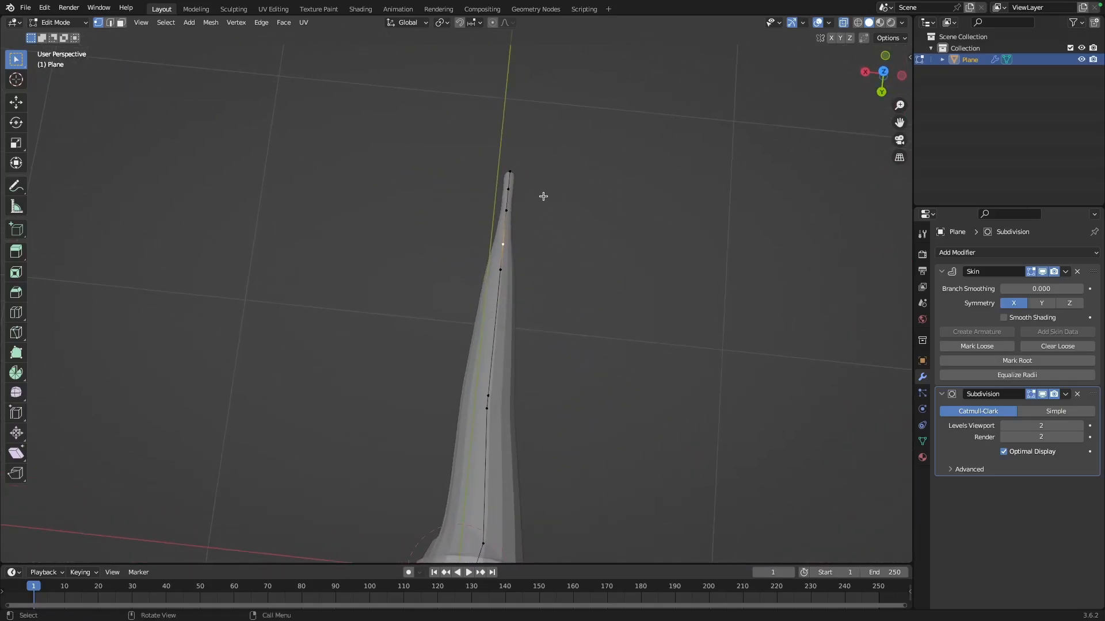
key(g)
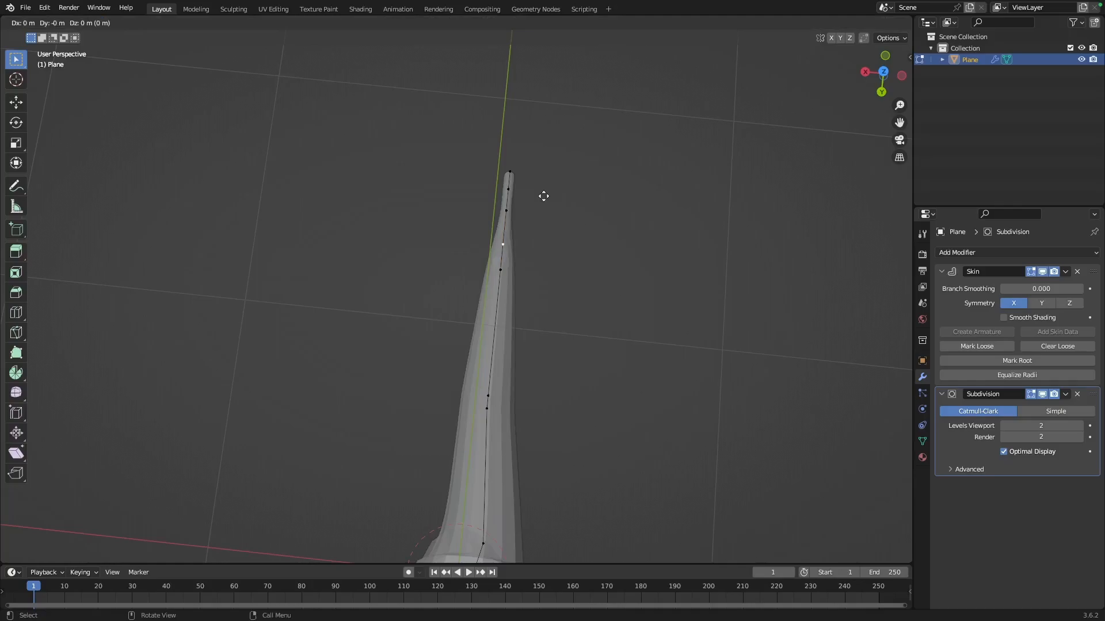
click(559, 163)
key(e)
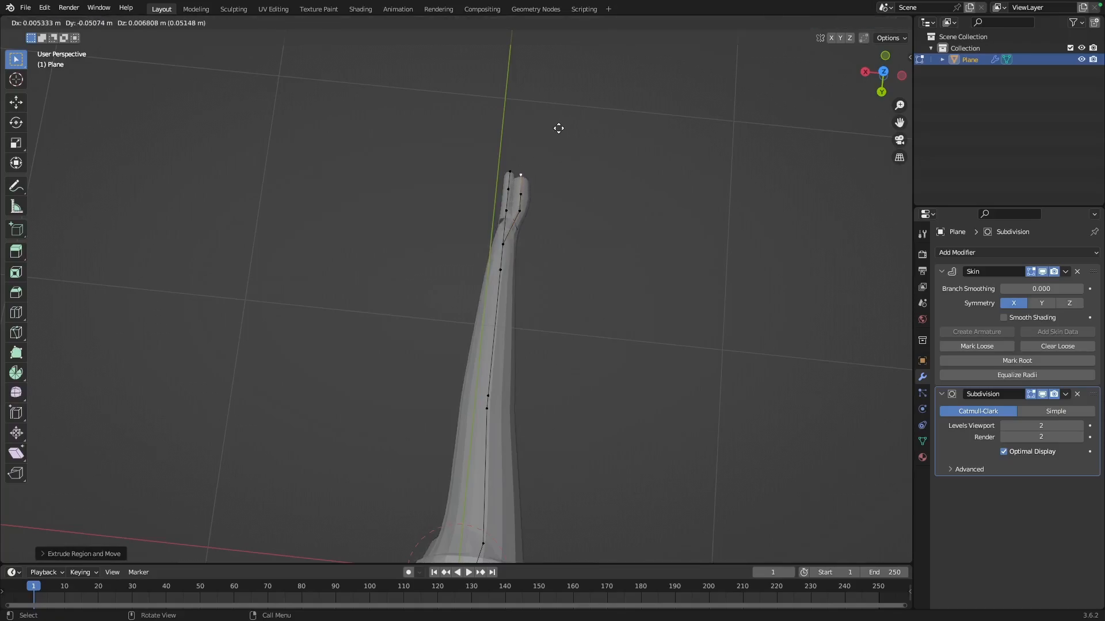
click(559, 127)
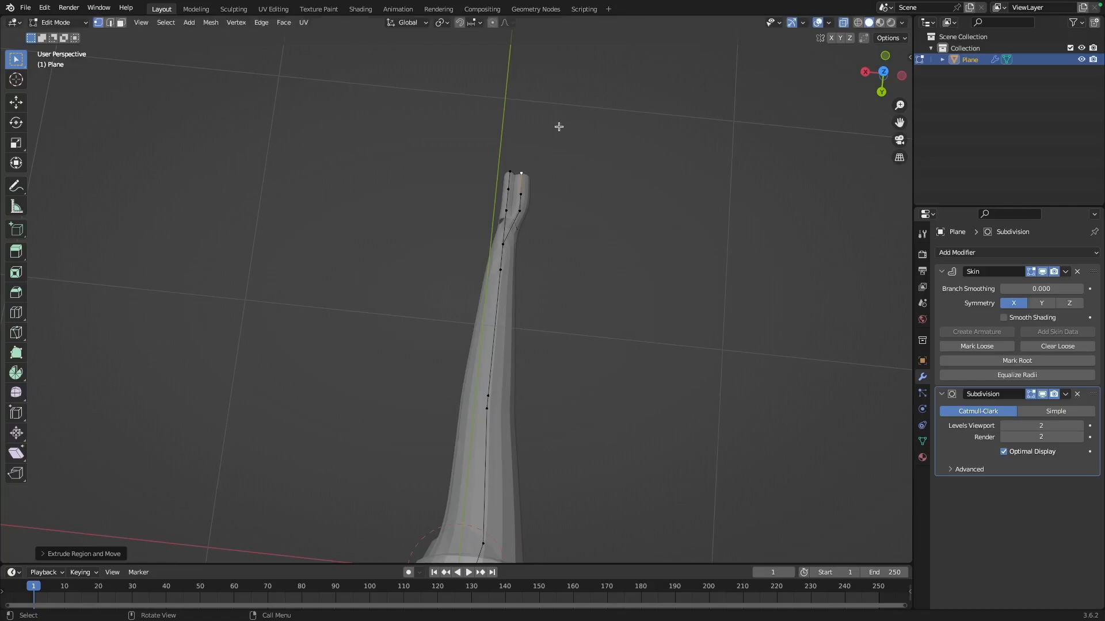
Extrude a third finger of three segments from the palm vertex on the opposite side of the first, starting with a segment about 0.1 m long.
key(ctrl+z)
key(e)
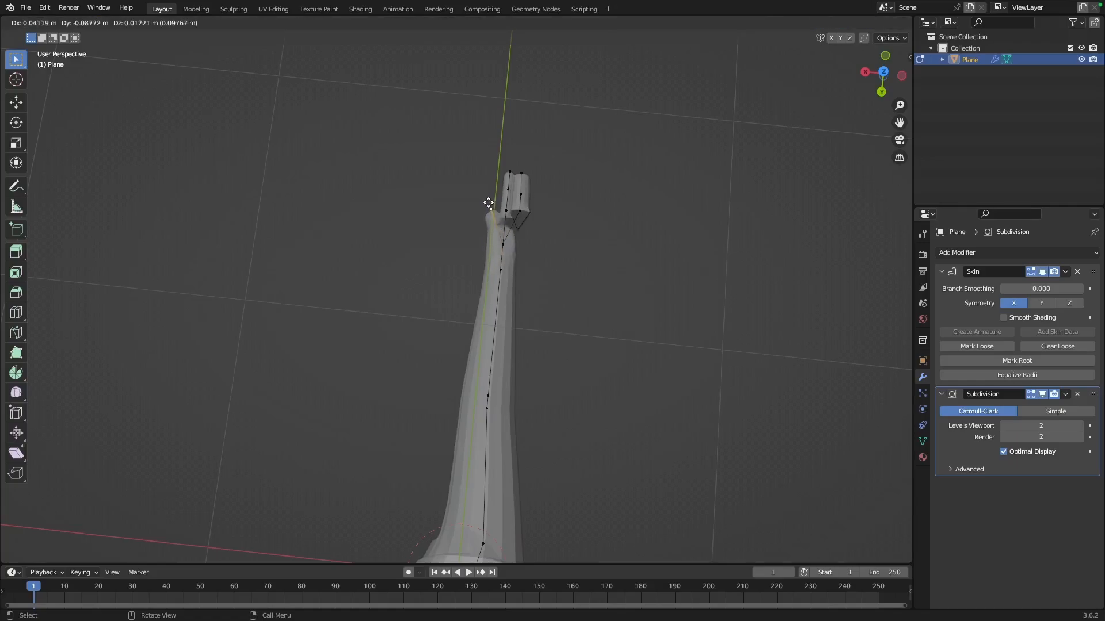
click(488, 205)
key(g)
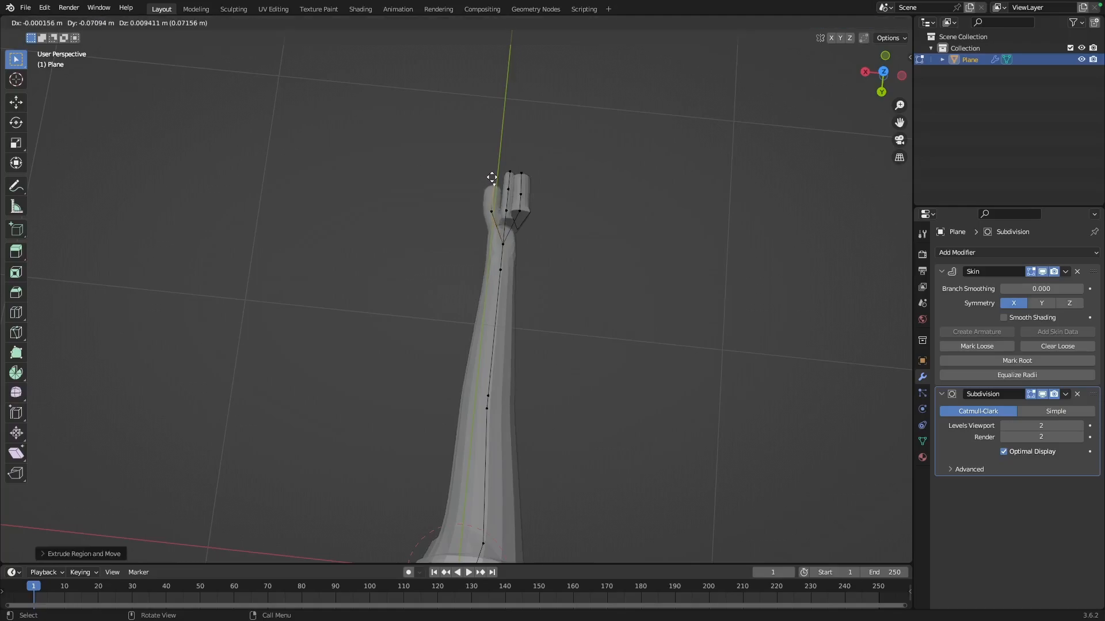
click(490, 188)
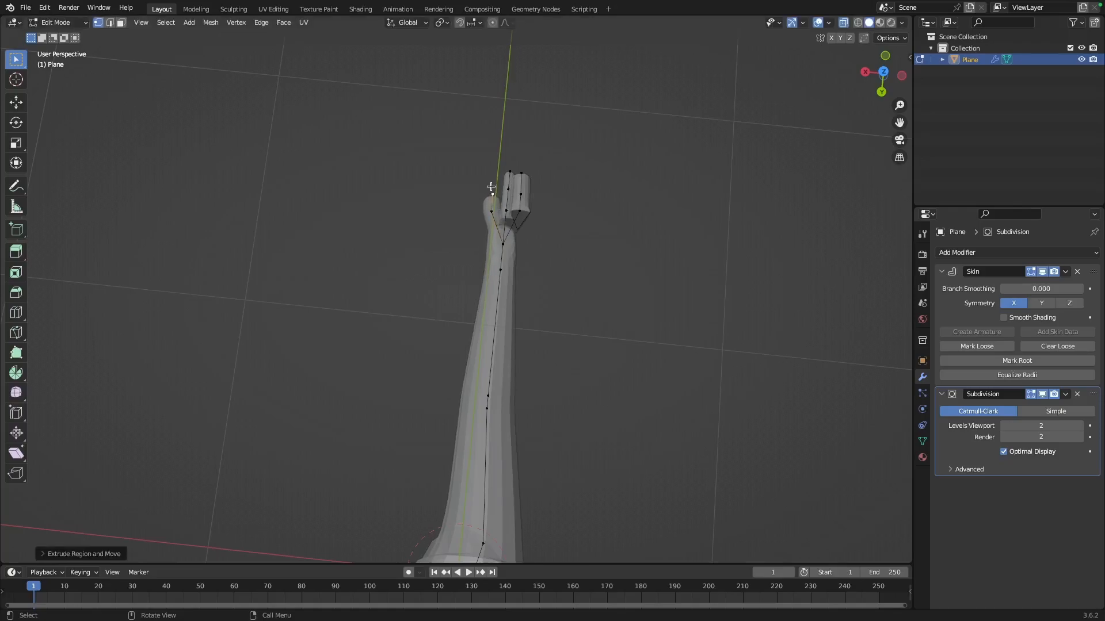
key(g)
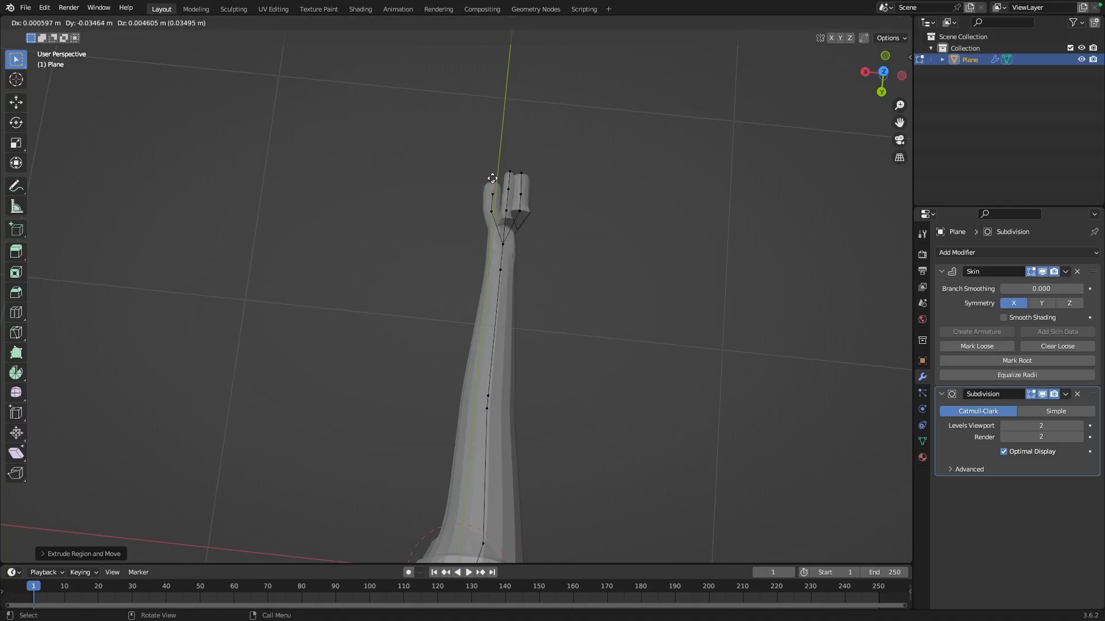
click(492, 179)
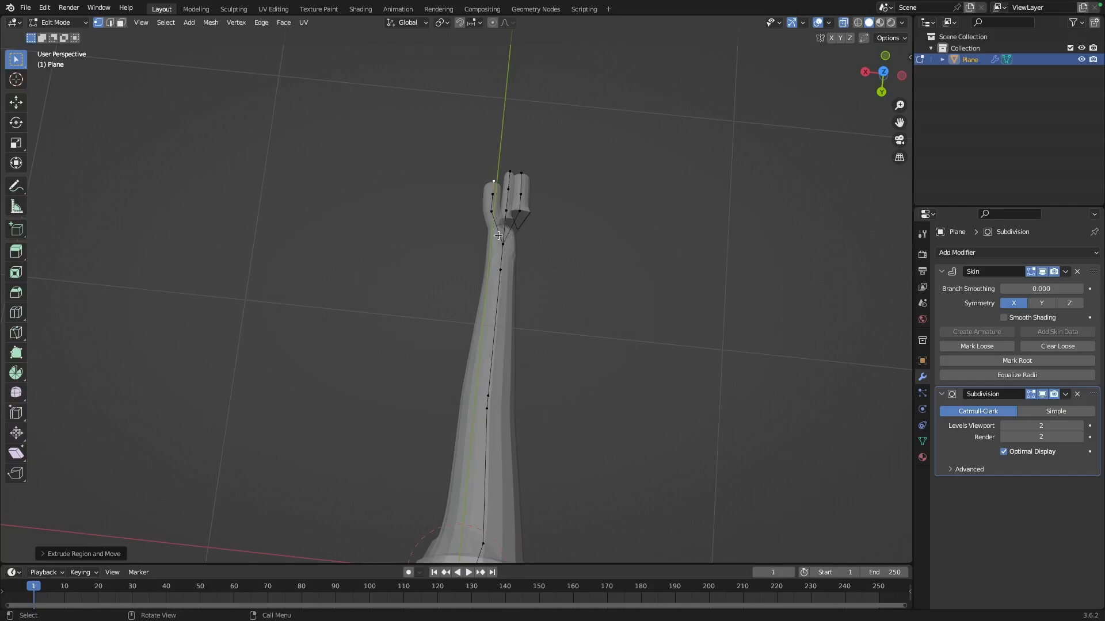
click(521, 173)
key(e)
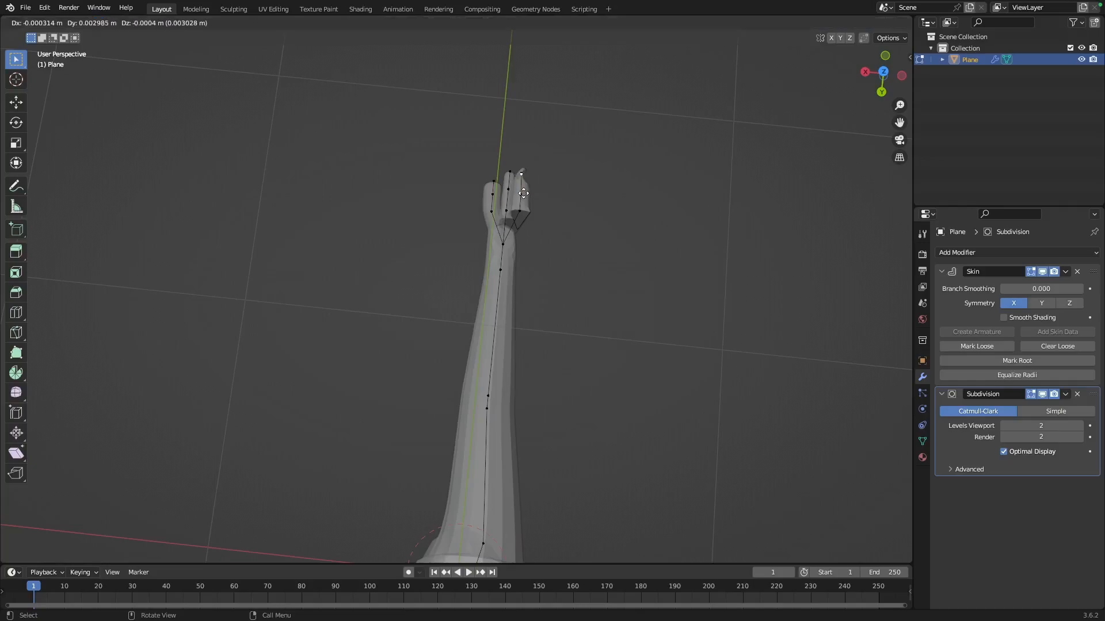
click(524, 192)
key(ctrl+z)
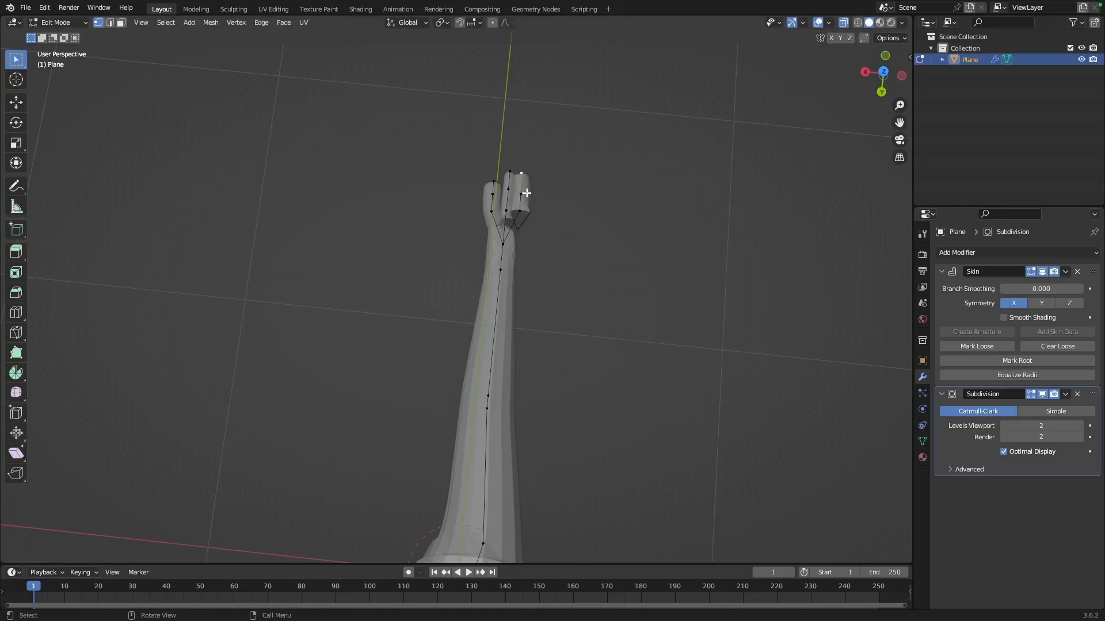
Extrude the base segment of a fourth finger from the palm vertex, about 0.09 m outward beyond the third finger.
key(g)
click(523, 230)
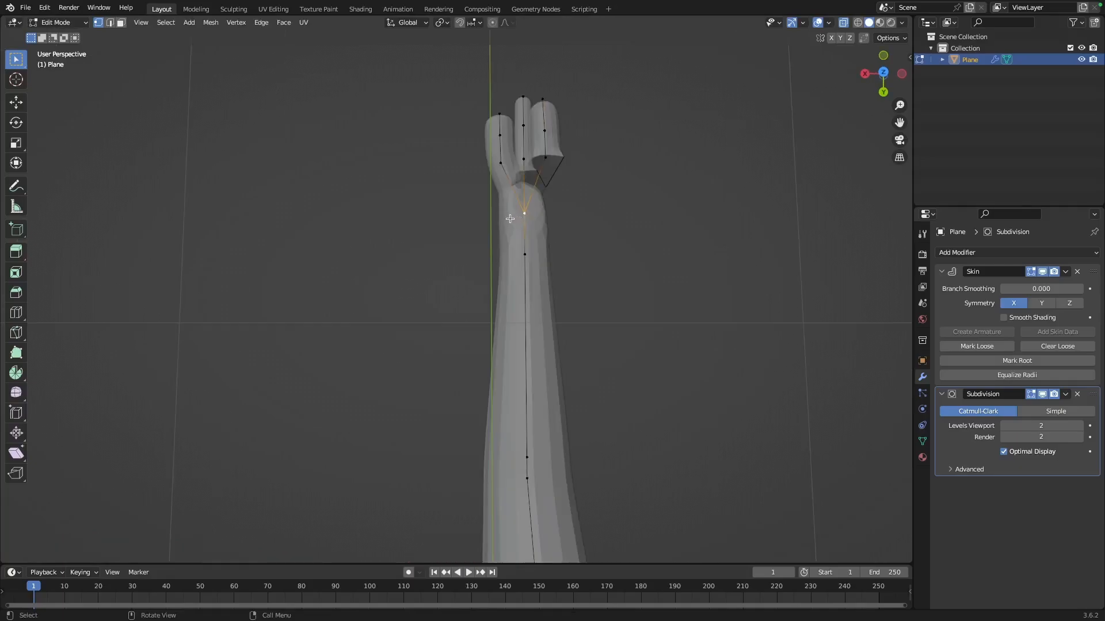
key(e)
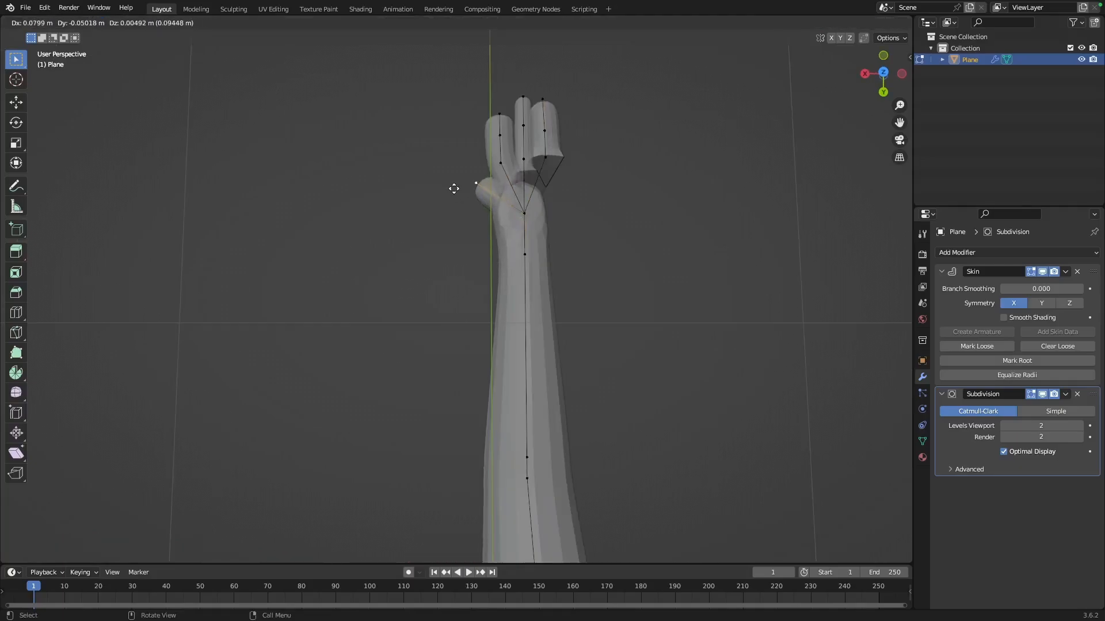
click(454, 188)
key(e)
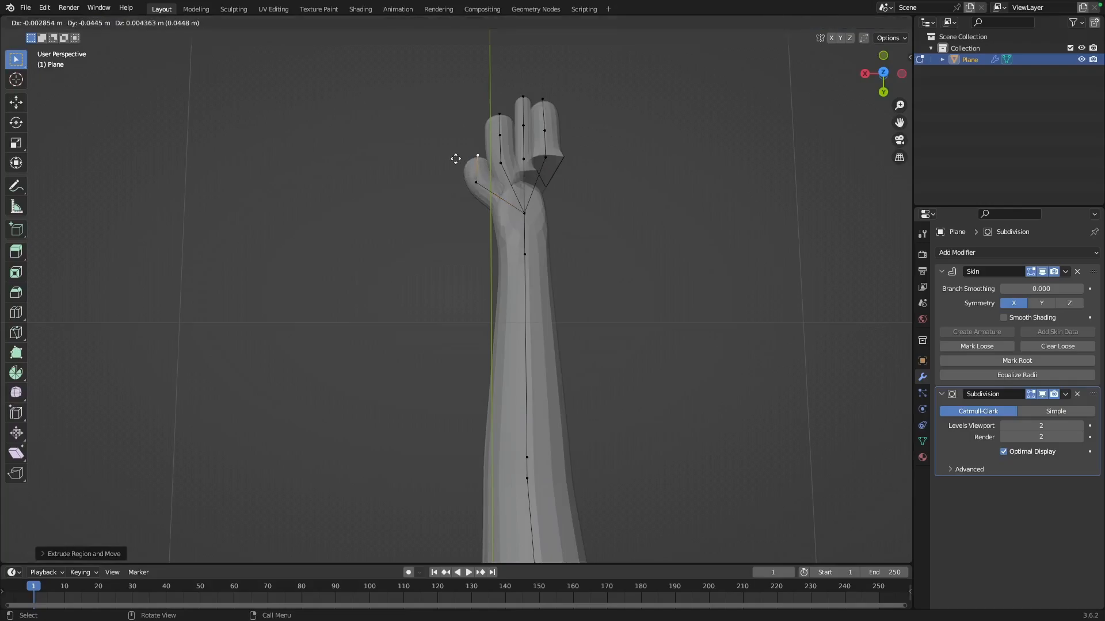
key(Escape)
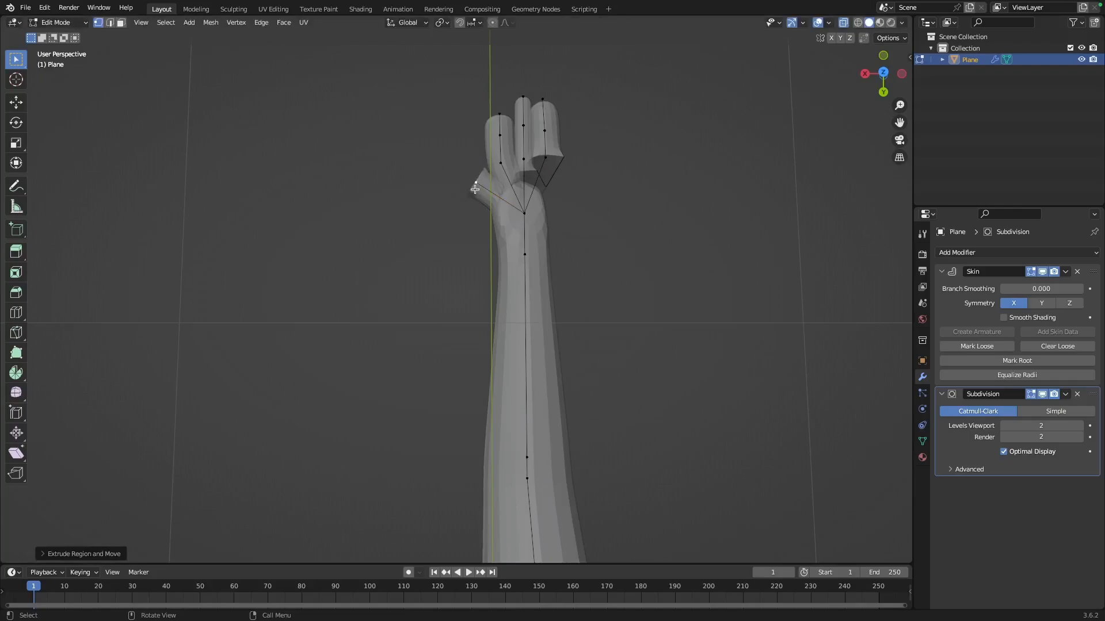
key(e)
key(Escape)
key(g)
click(477, 164)
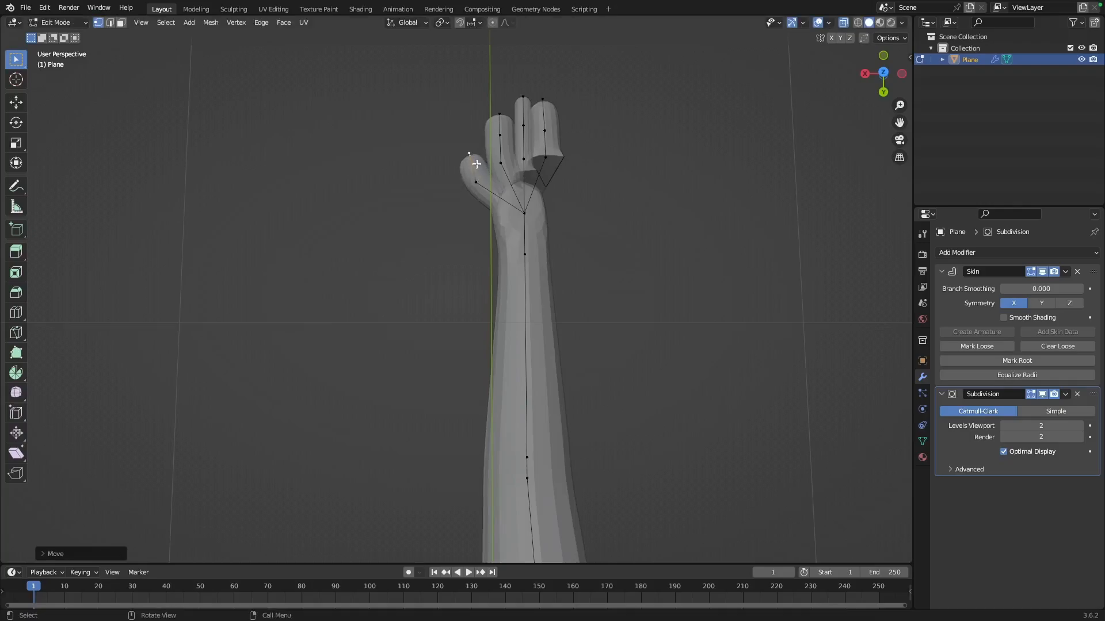
key(x)
click(477, 164)
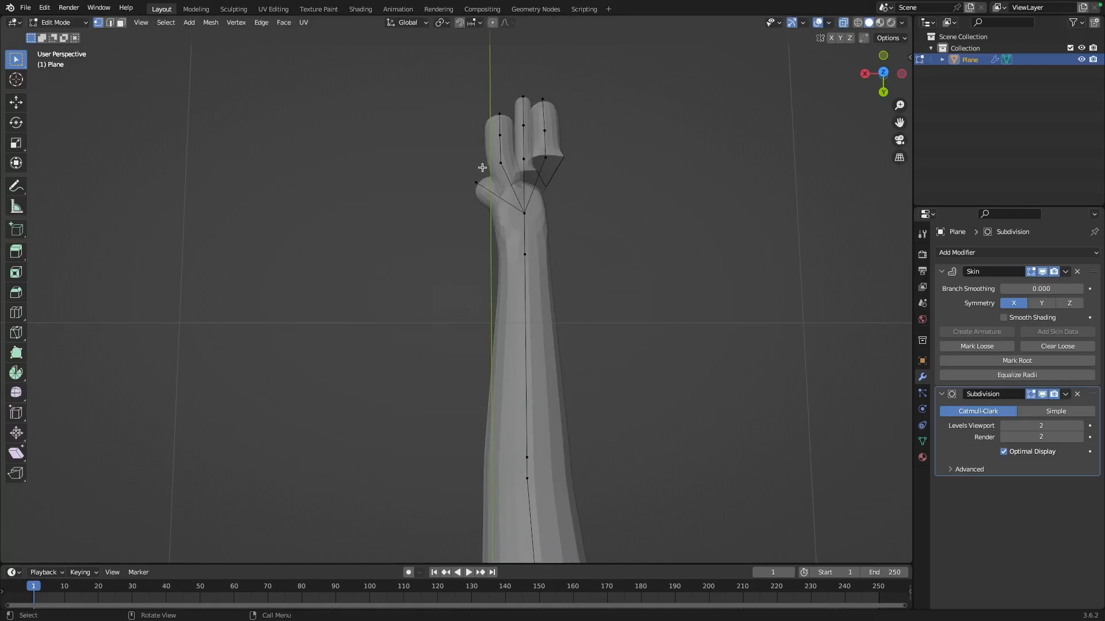
Move the fourth finger's base vertex closer to the other fingers and extrude two segments, about 0.05 m and 0.03 m, from it.
key(g)
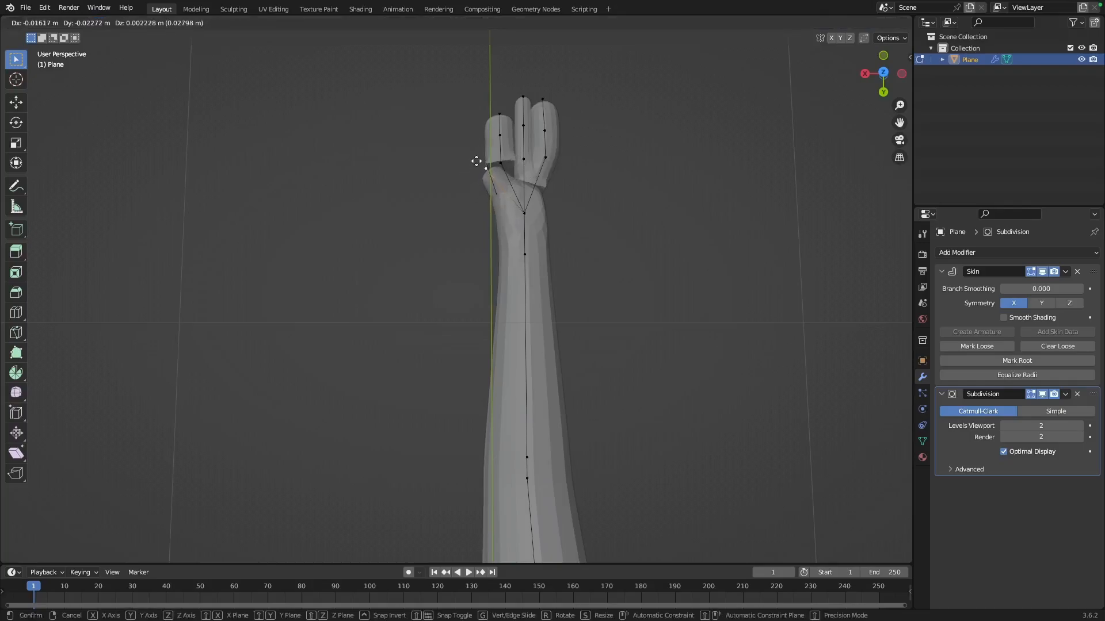
click(471, 170)
key(e)
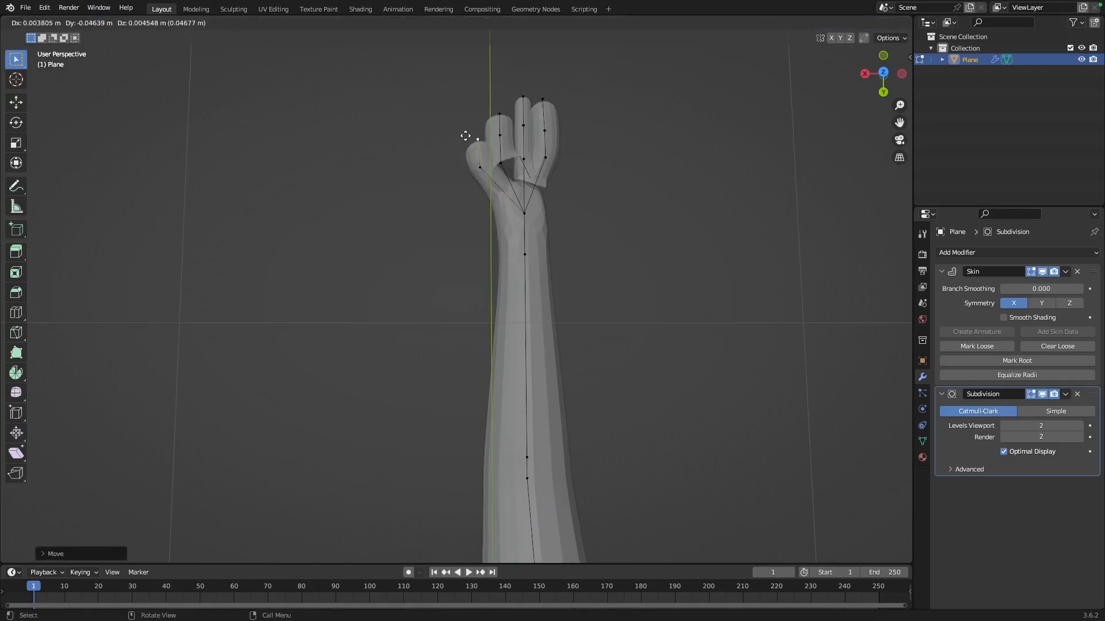
click(467, 143)
key(e)
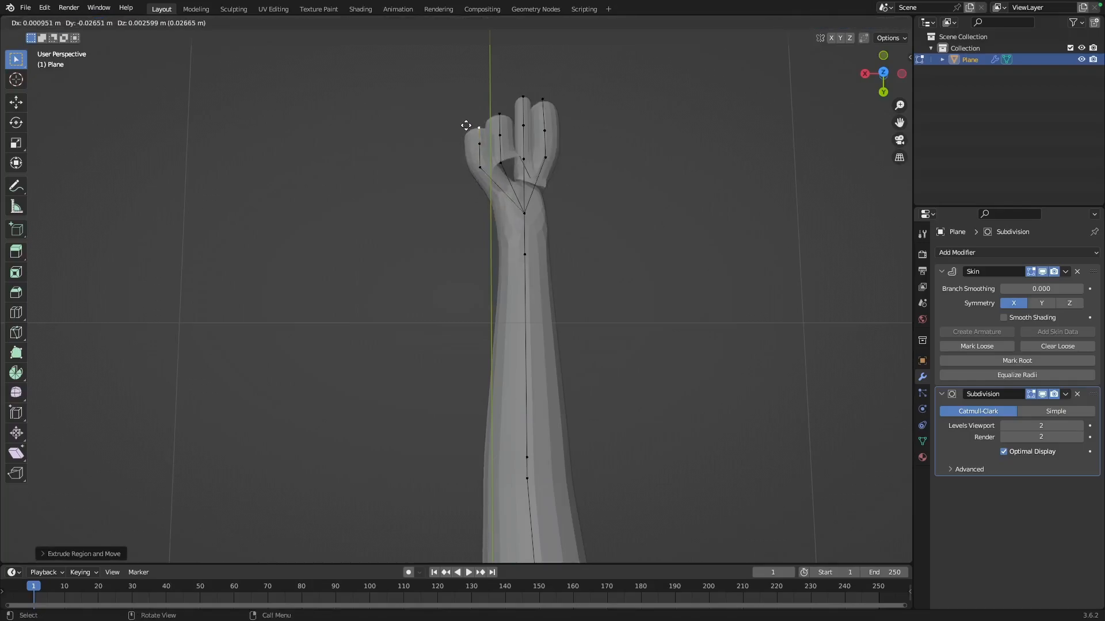
click(467, 123)
Extrude a thumb sideways from the palm vertex in three segments of about 0.07, 0.05 and 0.03 m.
click(526, 212)
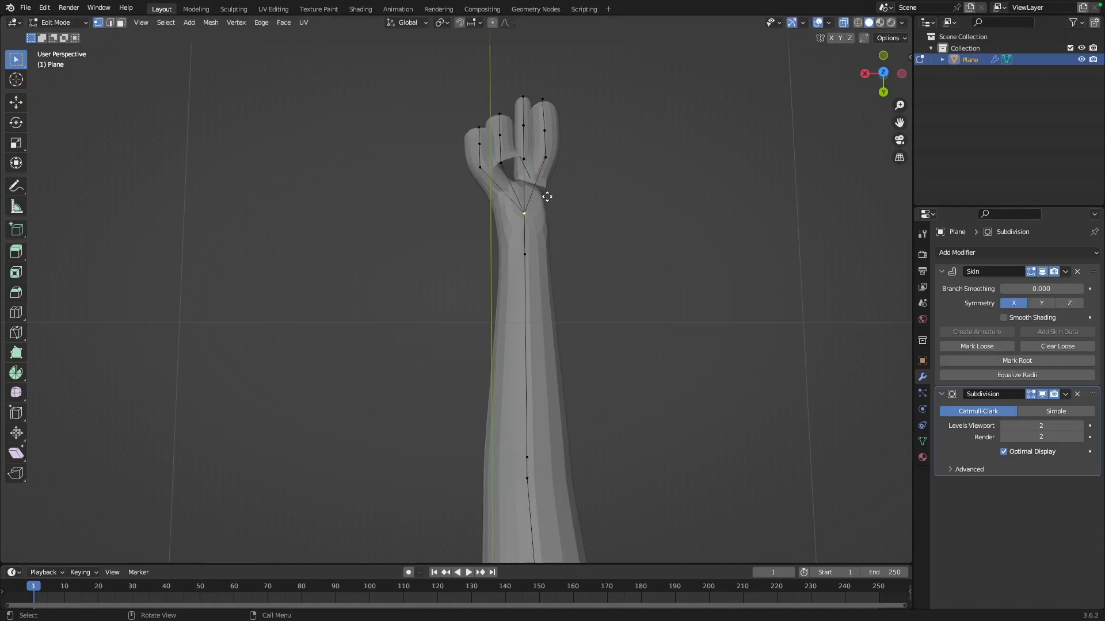
key(e)
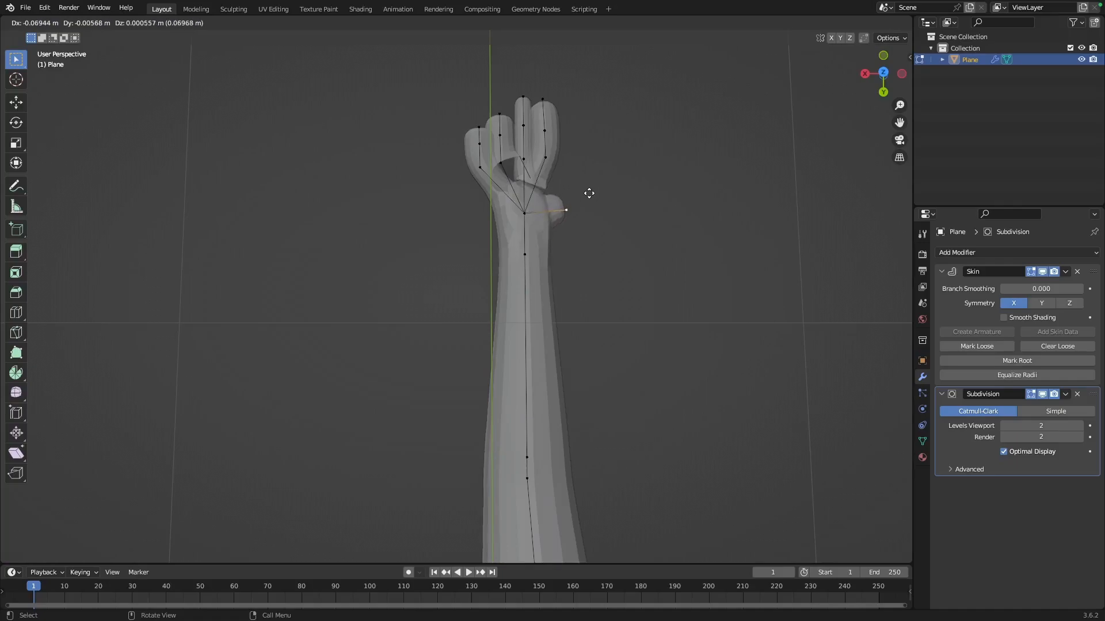
click(588, 190)
key(e)
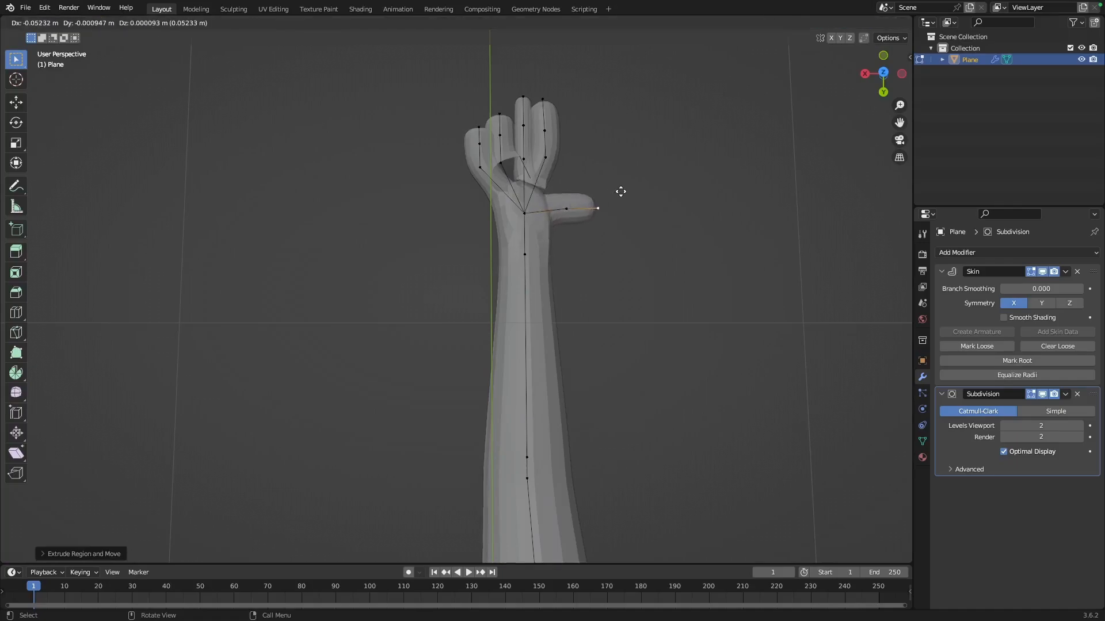
click(621, 191)
key(e)
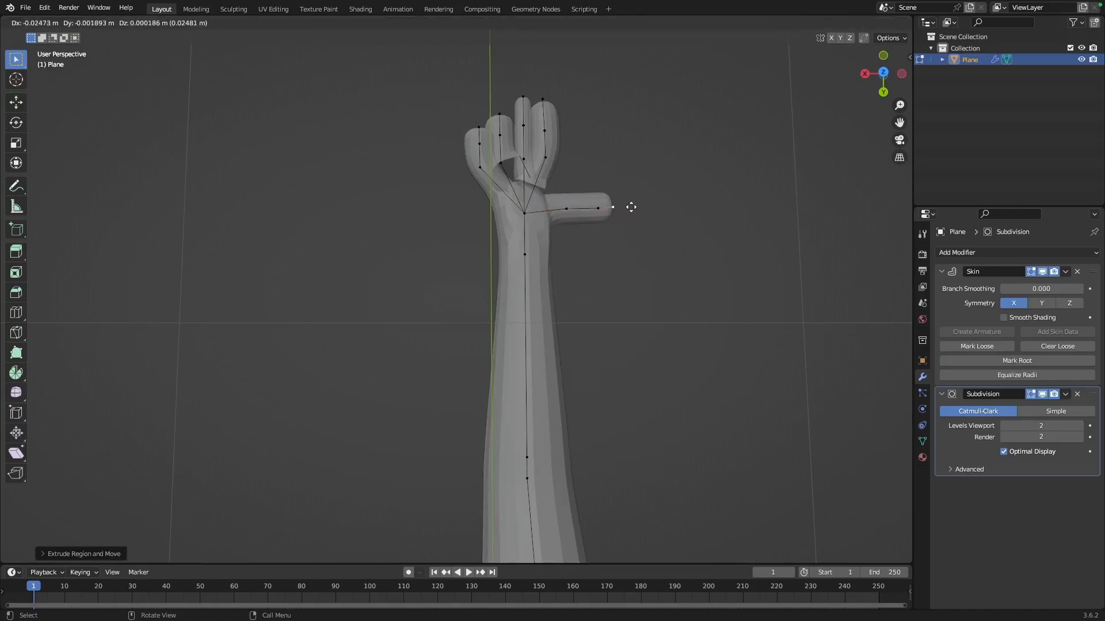
click(635, 208)
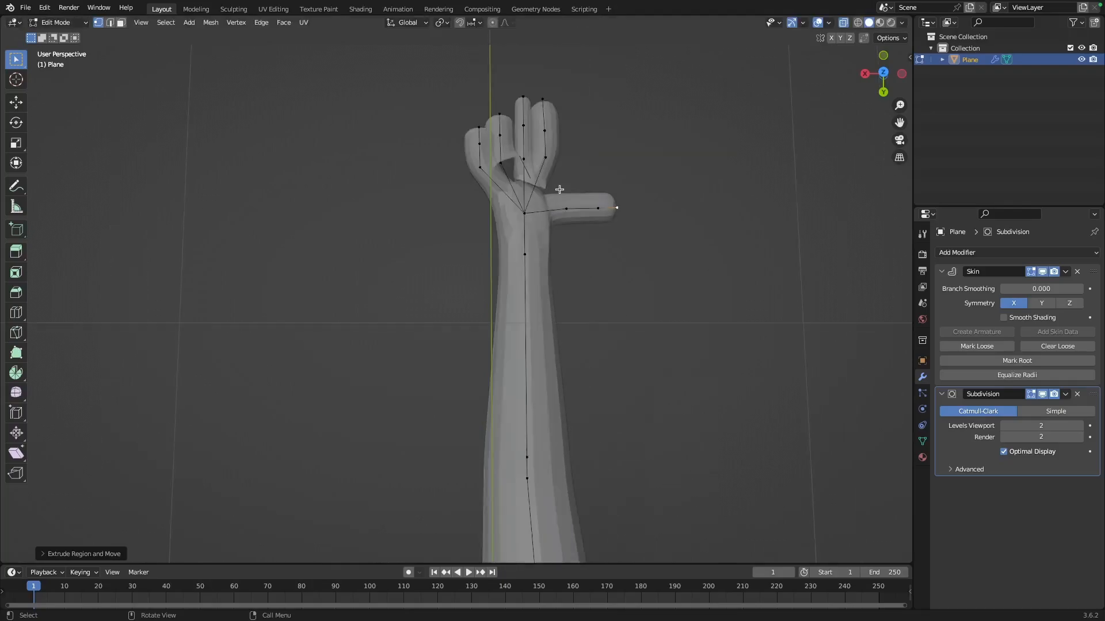
Shrink the skin radius of the two fingers farthest from the thumb to about 0.58.
shift+middle_drag(577, 163, 553, 211)
drag(409, 176, 472, 277)
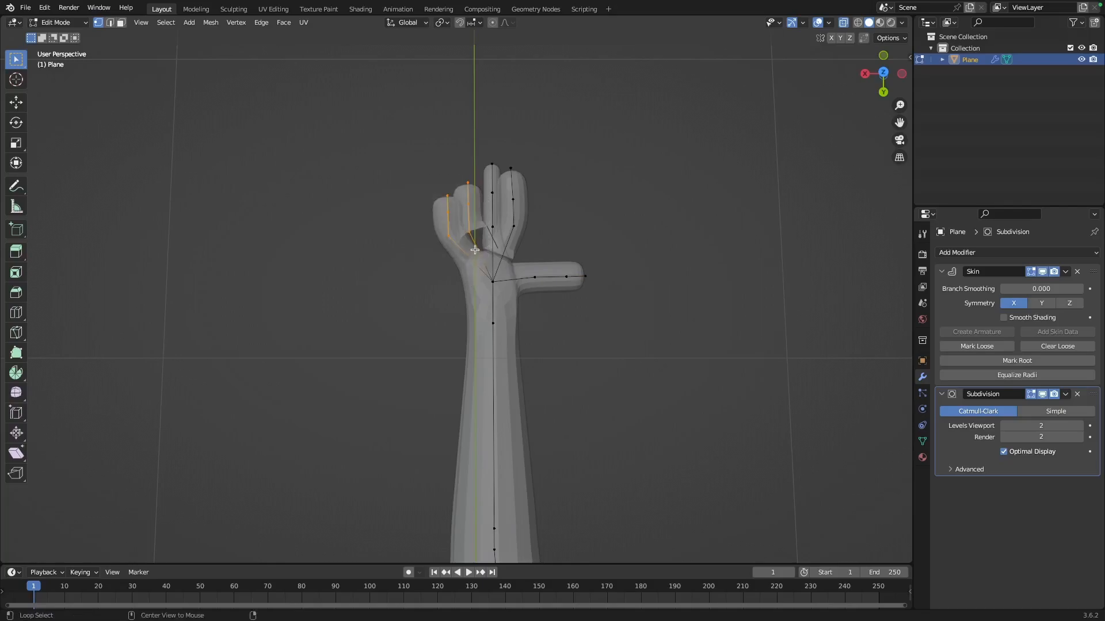
key(ctrl+a)
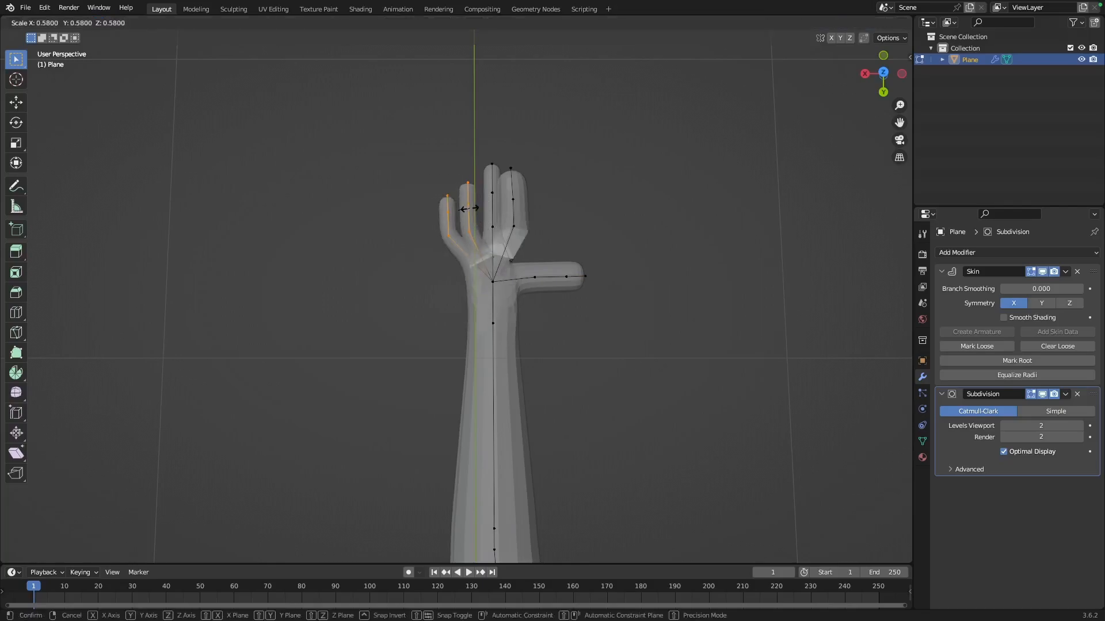
click(469, 209)
Shrink the skin radius of the finger nearest the thumb to about 0.54 and move its tip vertex to shorten it.
drag(560, 165, 505, 239)
key(ctrl+a)
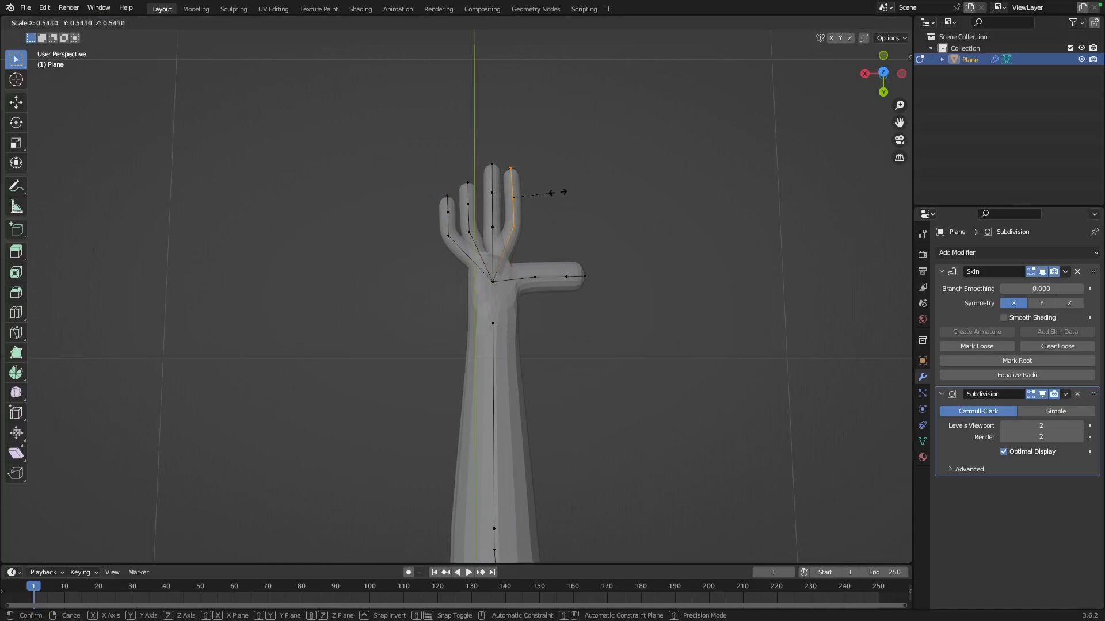
click(558, 191)
click(511, 169)
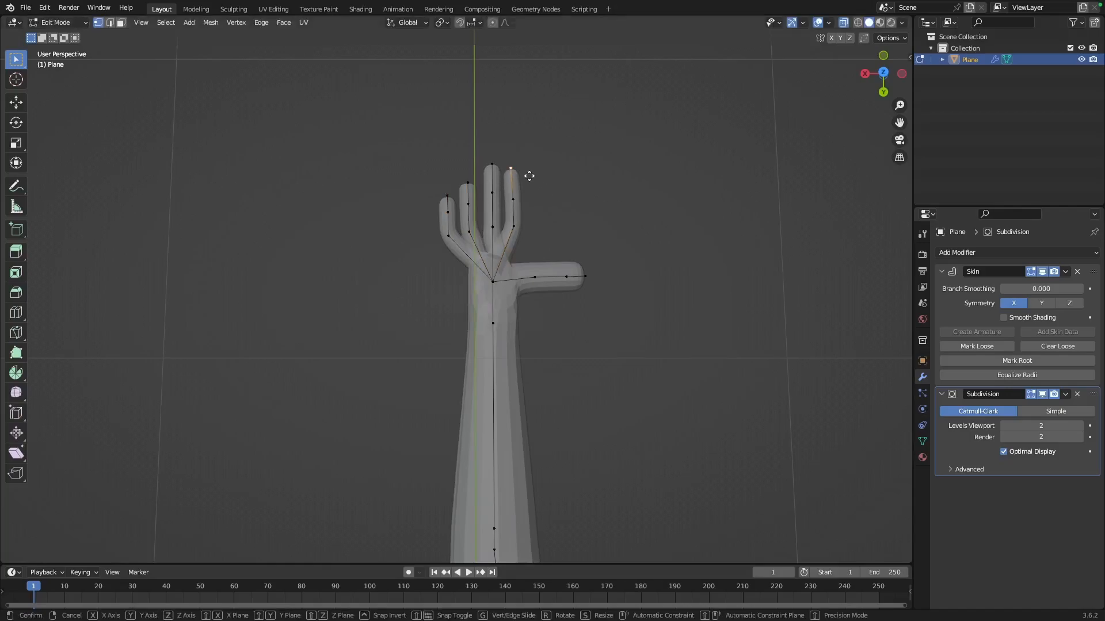
key(g)
click(530, 184)
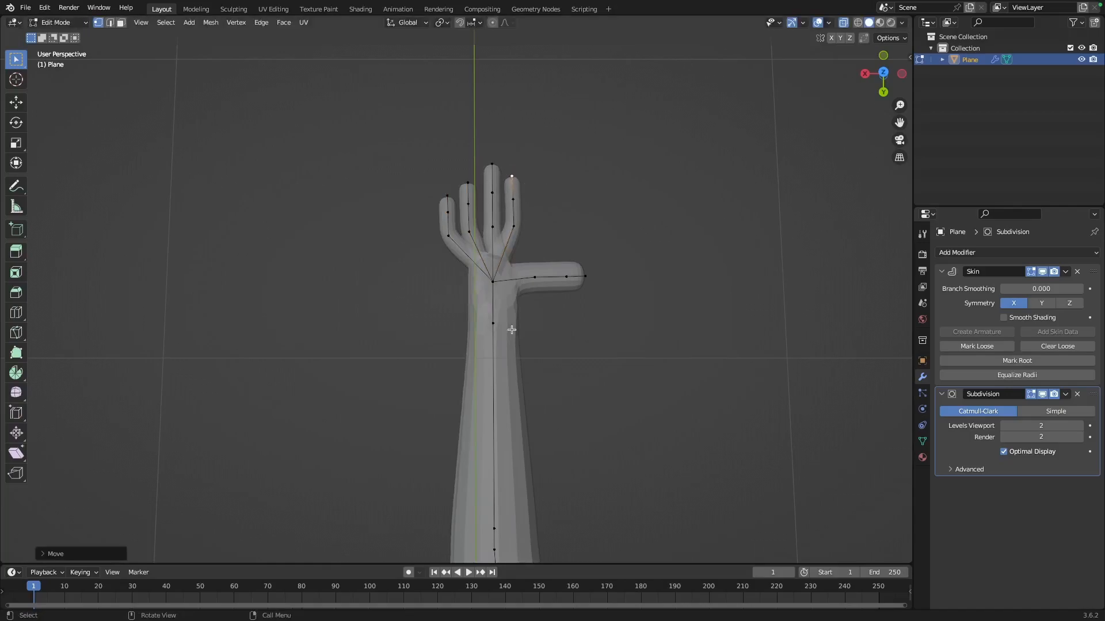
Enlarge the skin radius of the palm vertex where the fingers and thumb meet, widening the palm.
click(493, 279)
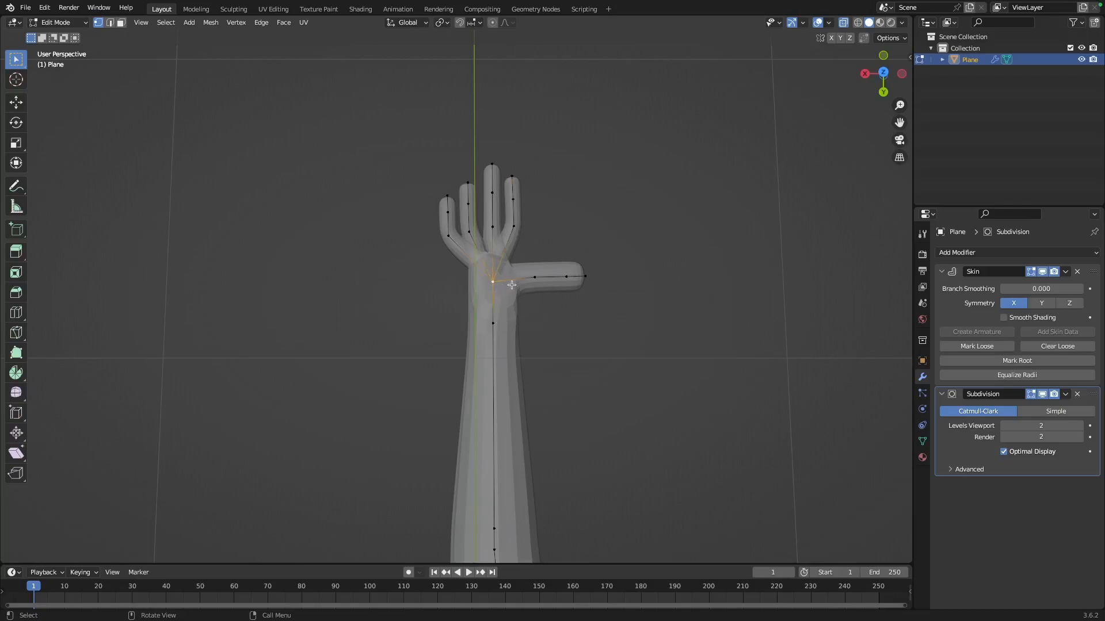
key(ctrl+a)
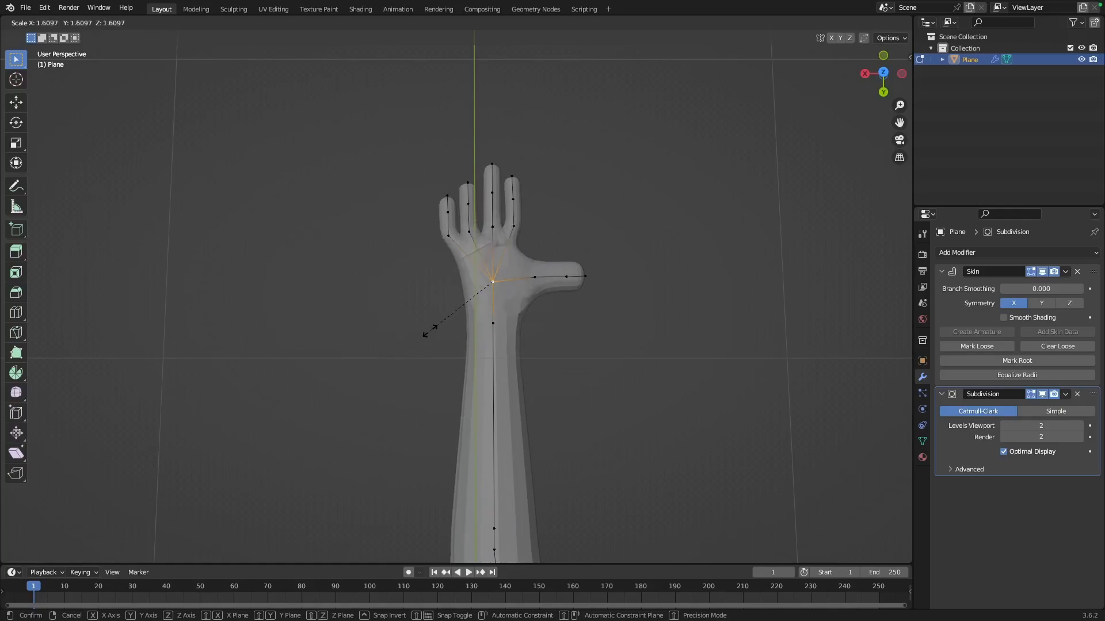
click(350, 386)
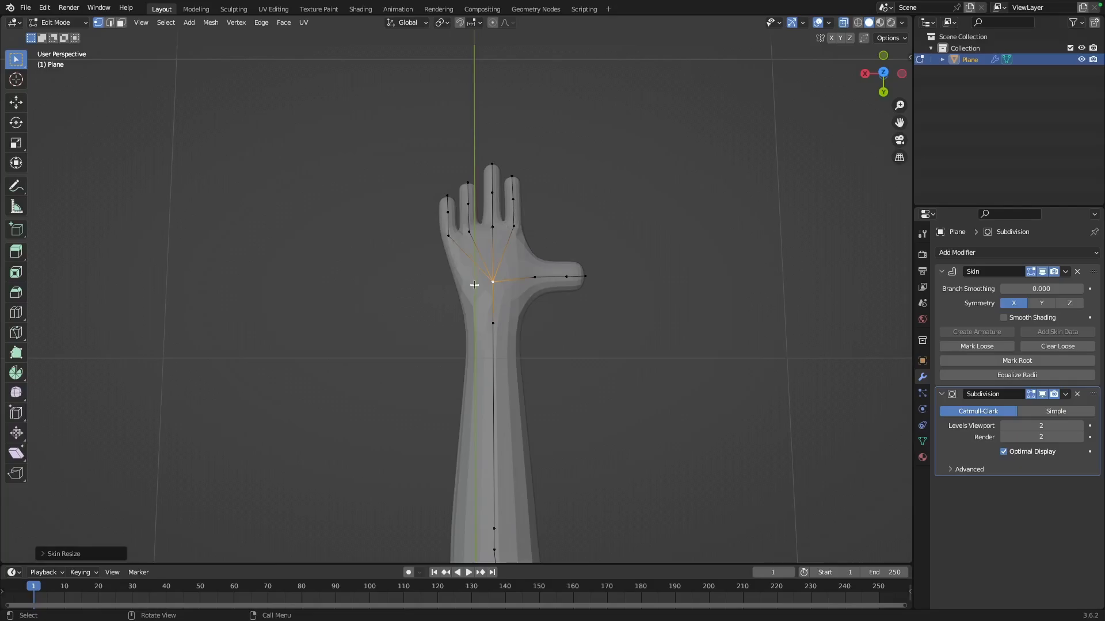
middle_drag(592, 243, 833, 195)
middle_drag(417, 242, 193, 281)
scroll(500, 261, up, 6)
scroll(501, 261, down, 6)
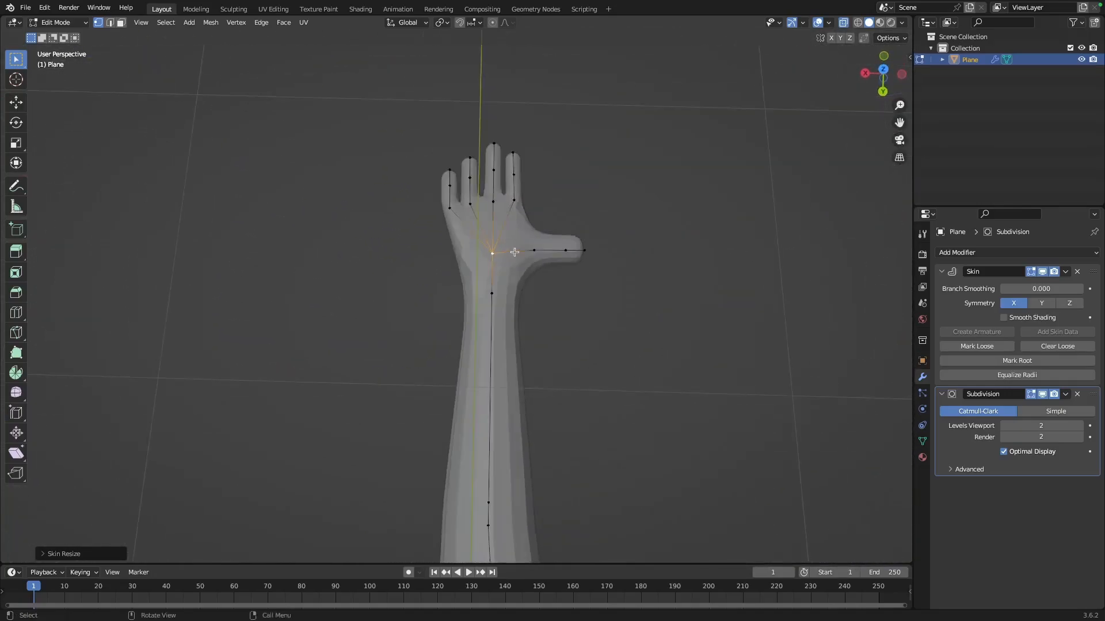
Shrink the skin radius of the thumb's tip vertex and scale that of its base vertex to about 0.80.
click(536, 251)
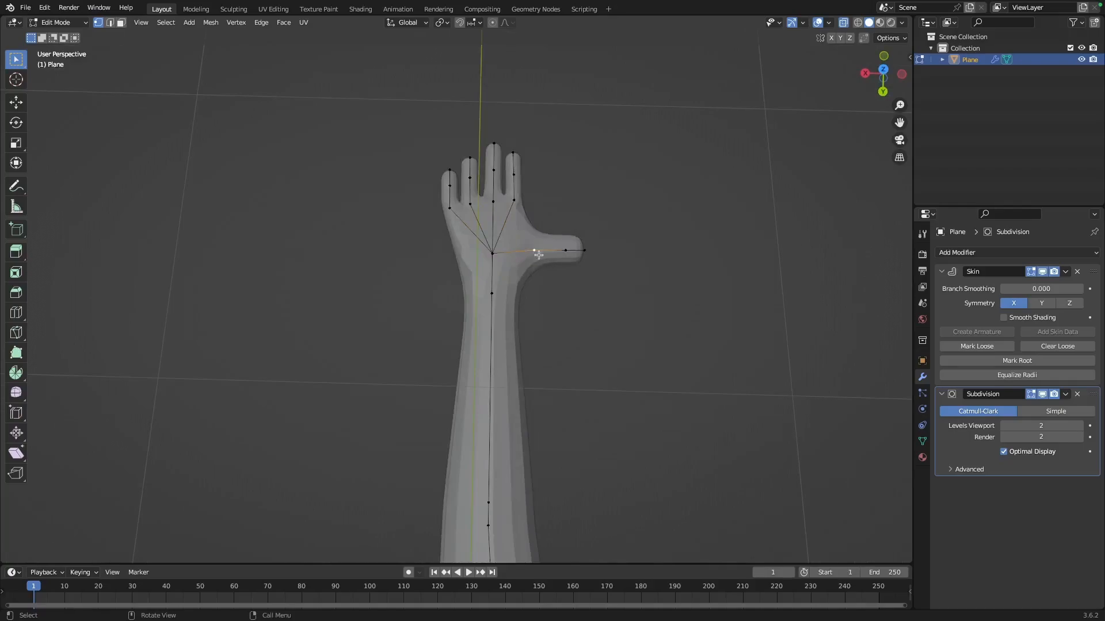
click(582, 249)
ctrl+right_click(584, 253)
key(ctrl+a)
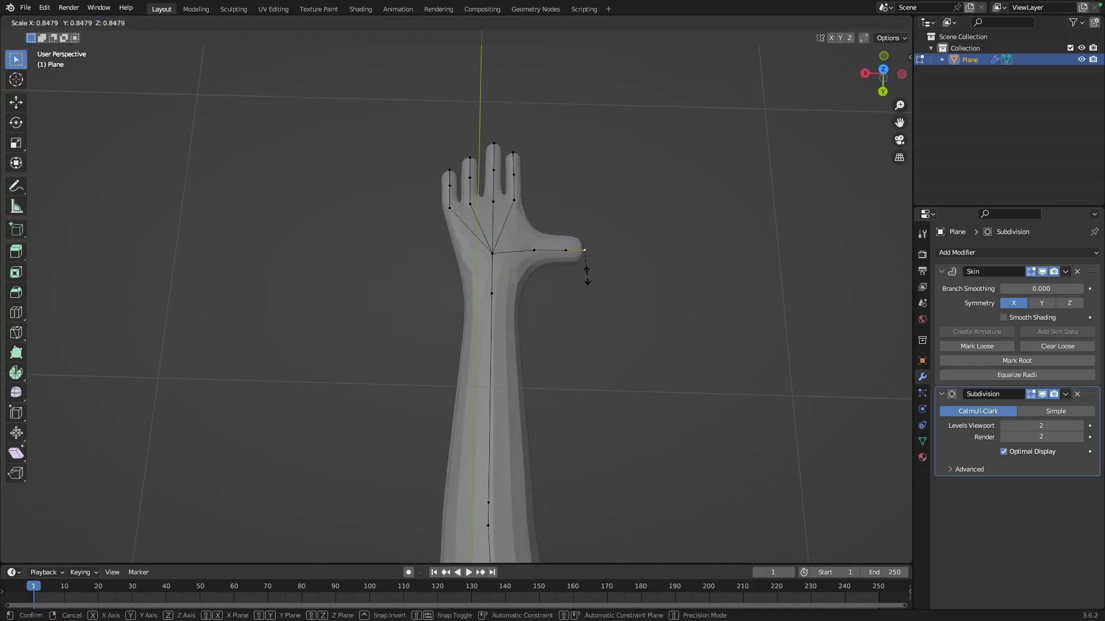
click(576, 262)
click(564, 250)
click(537, 250)
key(ctrl+a)
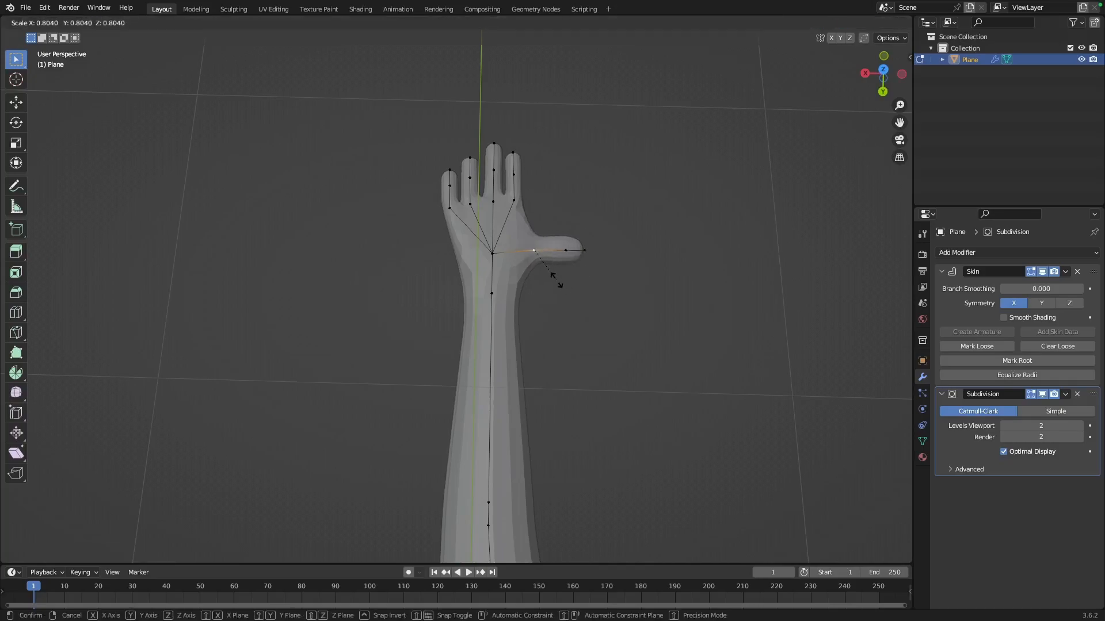
click(558, 281)
Adjust the skin radius of the thumb's middle vertex and its tip vertex to refine the thumb's taper.
click(566, 250)
key(ctrl+a)
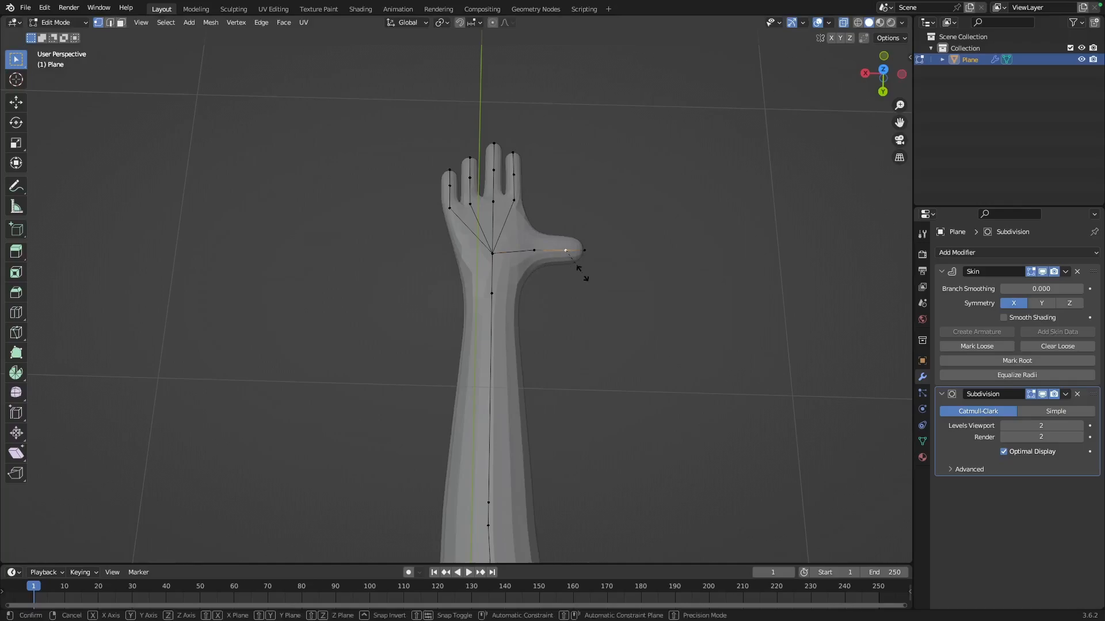
click(576, 269)
click(585, 251)
key(ctrl+a)
click(592, 268)
Select the two fingers farthest from the thumb and set the transform pivot point to Individual Origins.
middle_drag(633, 232, 526, 257)
middle_drag(514, 332, 491, 240)
drag(459, 241, 483, 250)
middle_drag(524, 196, 537, 249)
key(g)
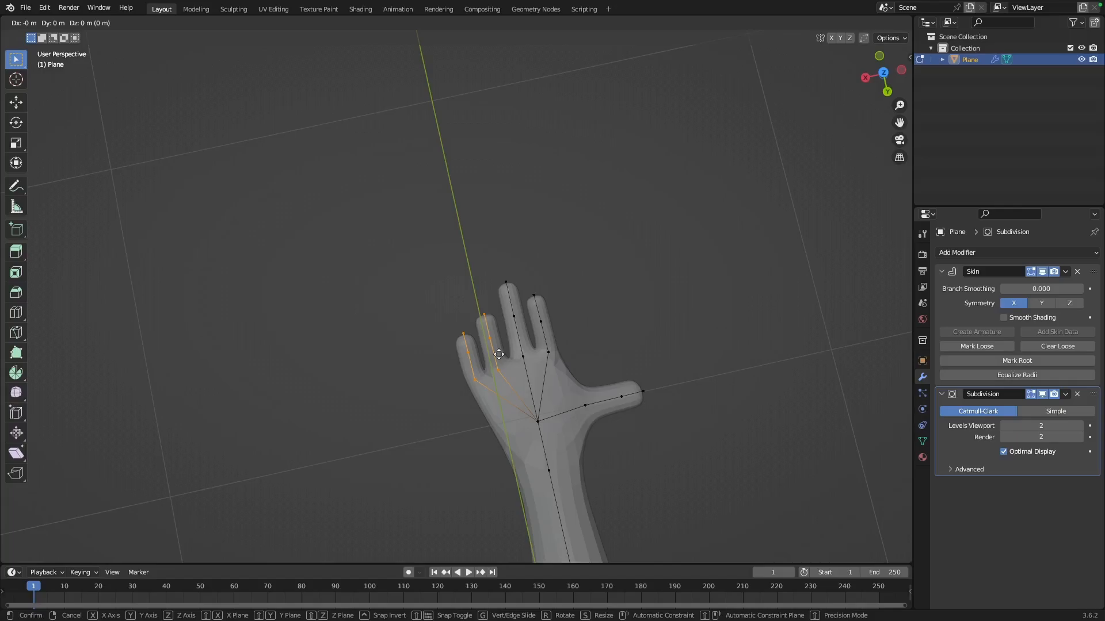
right_click(499, 354)
click(441, 22)
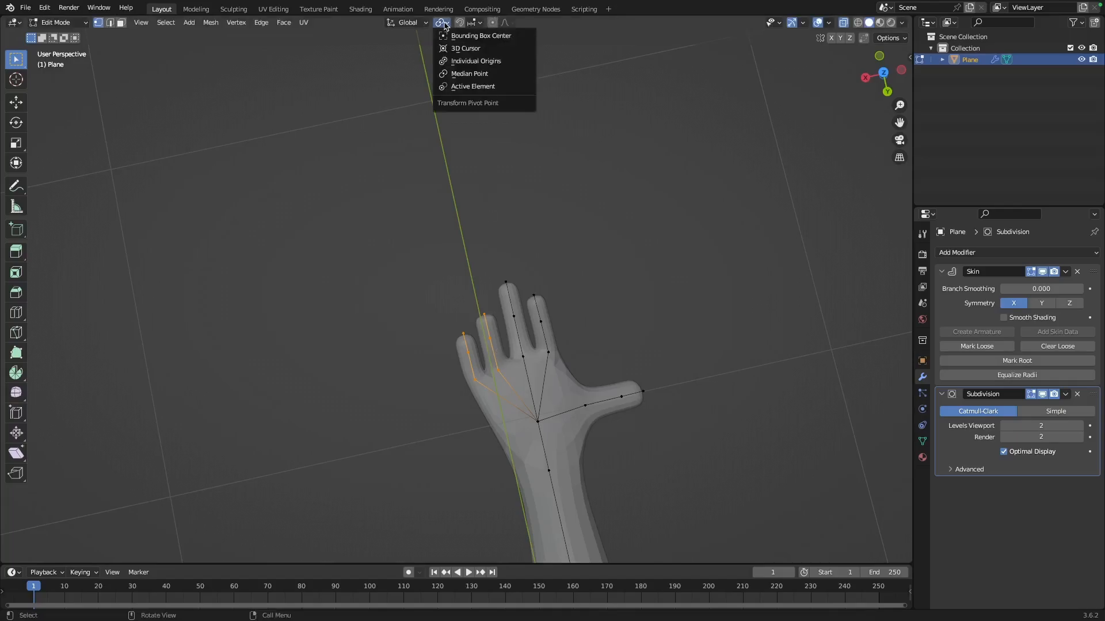
click(477, 62)
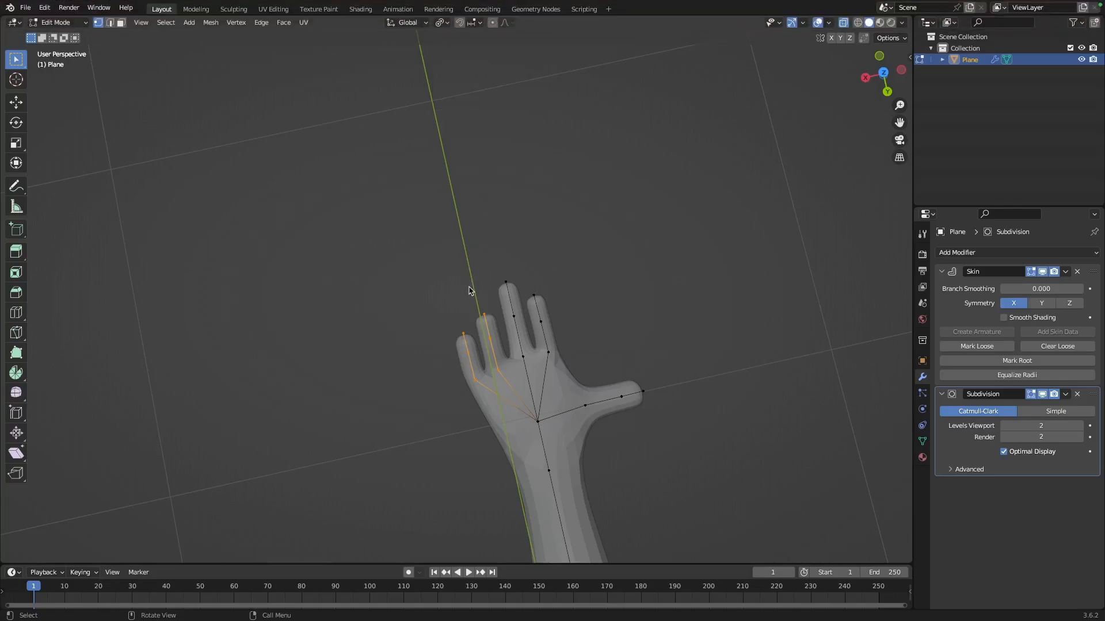
Move the two selected fingers slightly along the global X axis toward the middle finger.
key(g)
key(x)
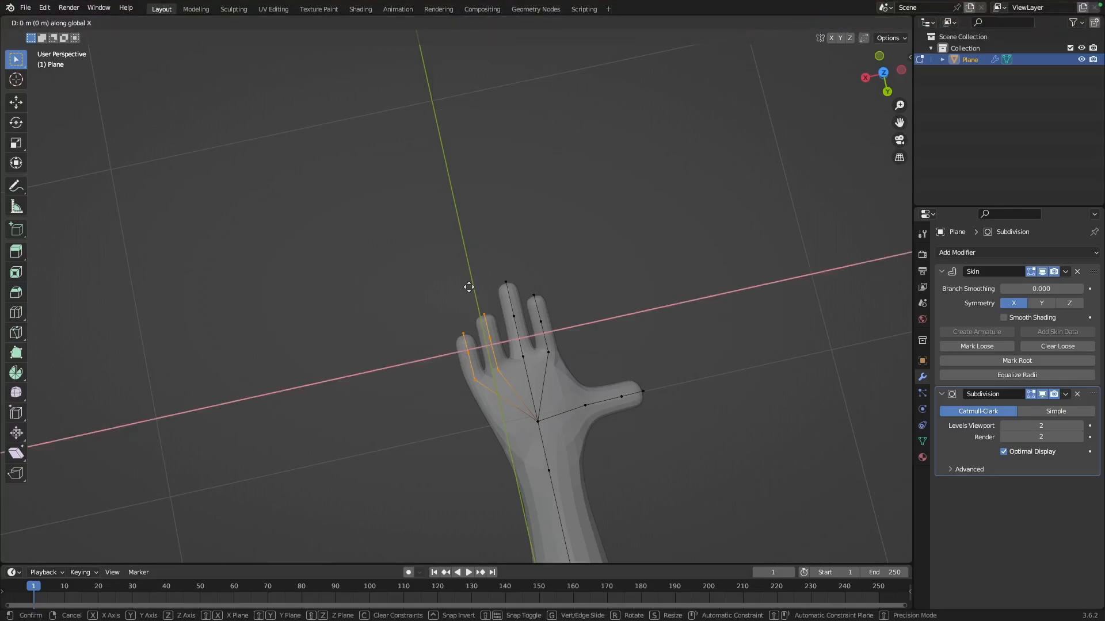
click(475, 287)
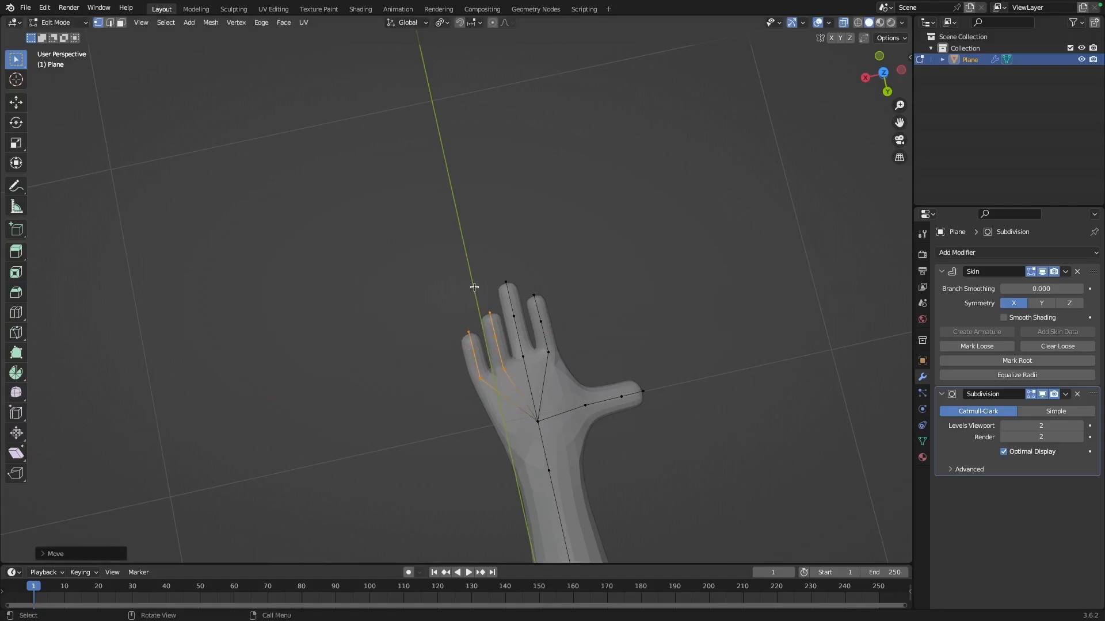
middle_drag(525, 360, 560, 354)
click(540, 360)
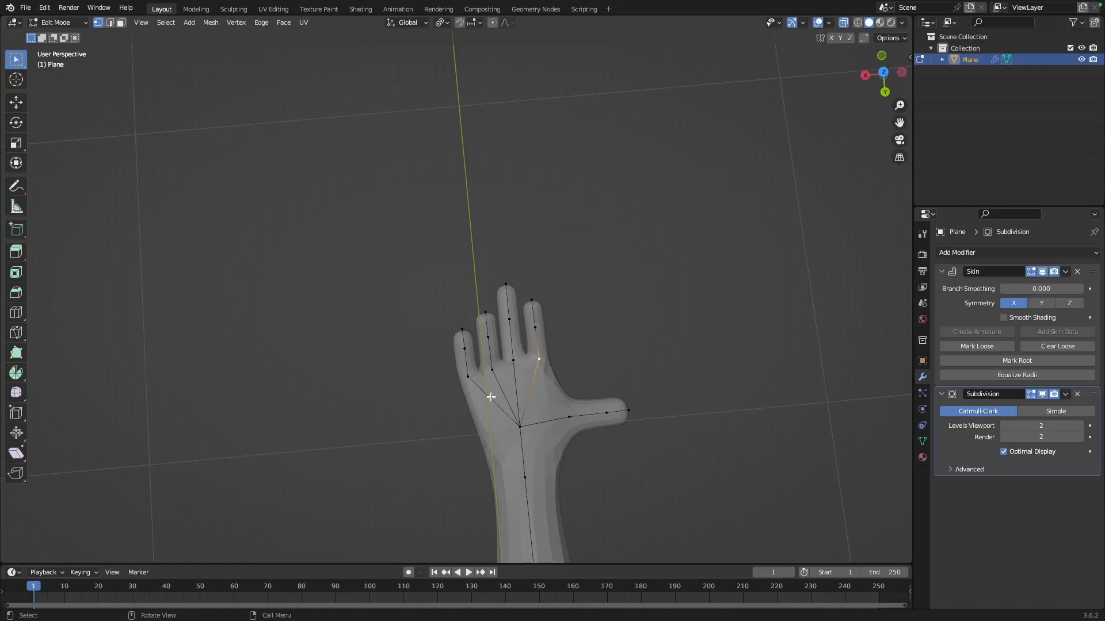
Scale the skin radius of the elbow vertex on the forearm side to about 1.24.
scroll(512, 380, down, 3)
middle_drag(508, 469, 374, 264)
scroll(435, 164, up, 1)
click(414, 188)
middle_drag(412, 128, 414, 185)
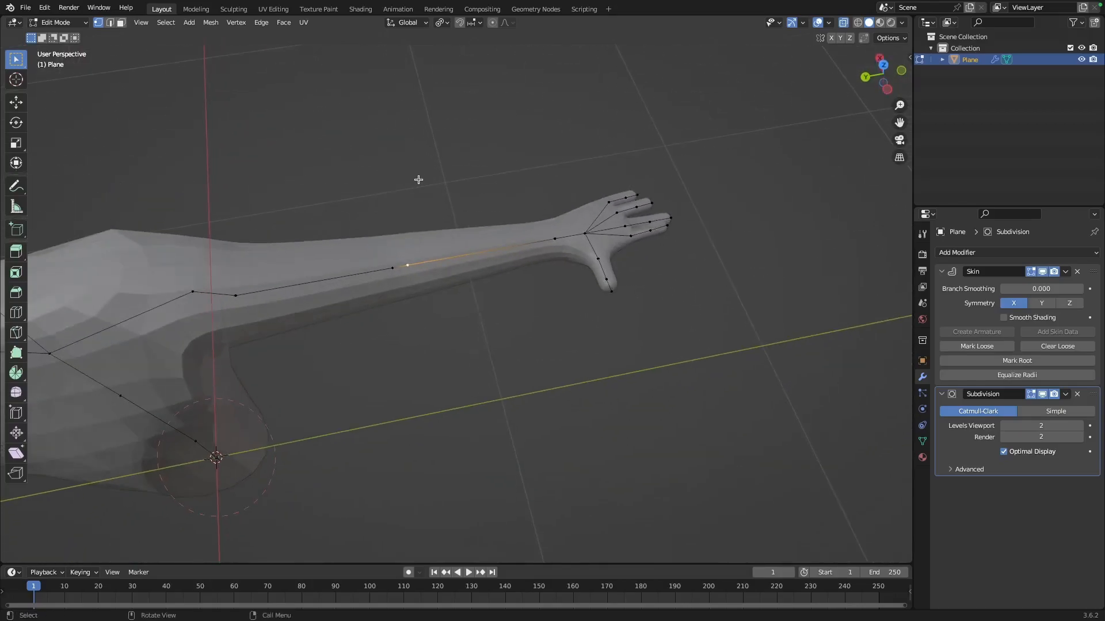
key(ctrl+a)
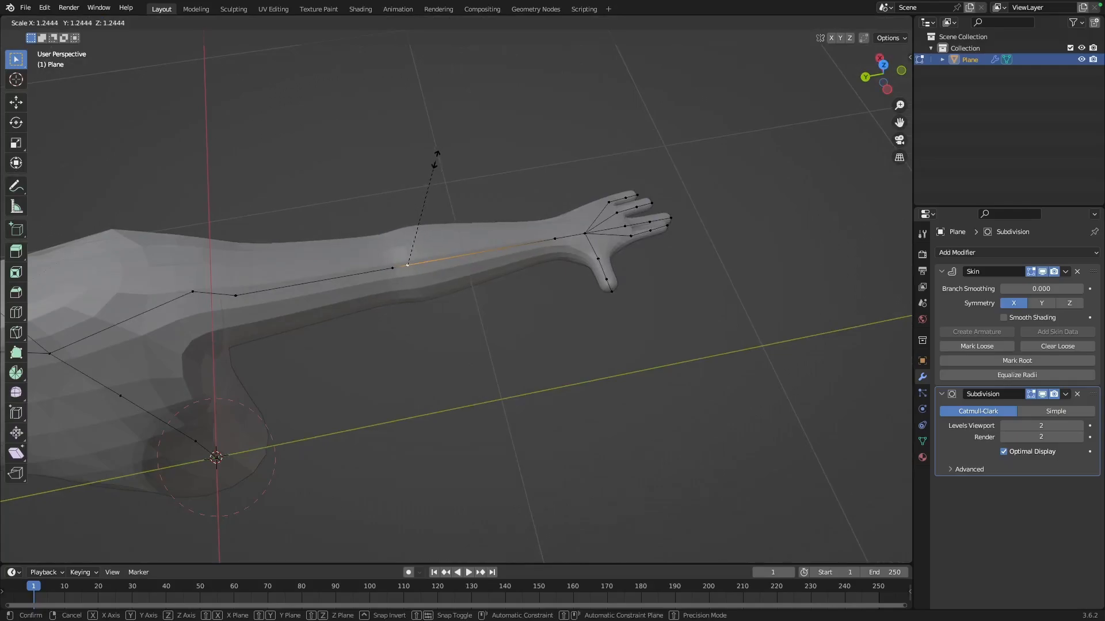
click(436, 157)
Scale the skin radius of the upper-arm vertex next to the shoulder to about 1.23.
middle_drag(436, 157, 312, 201)
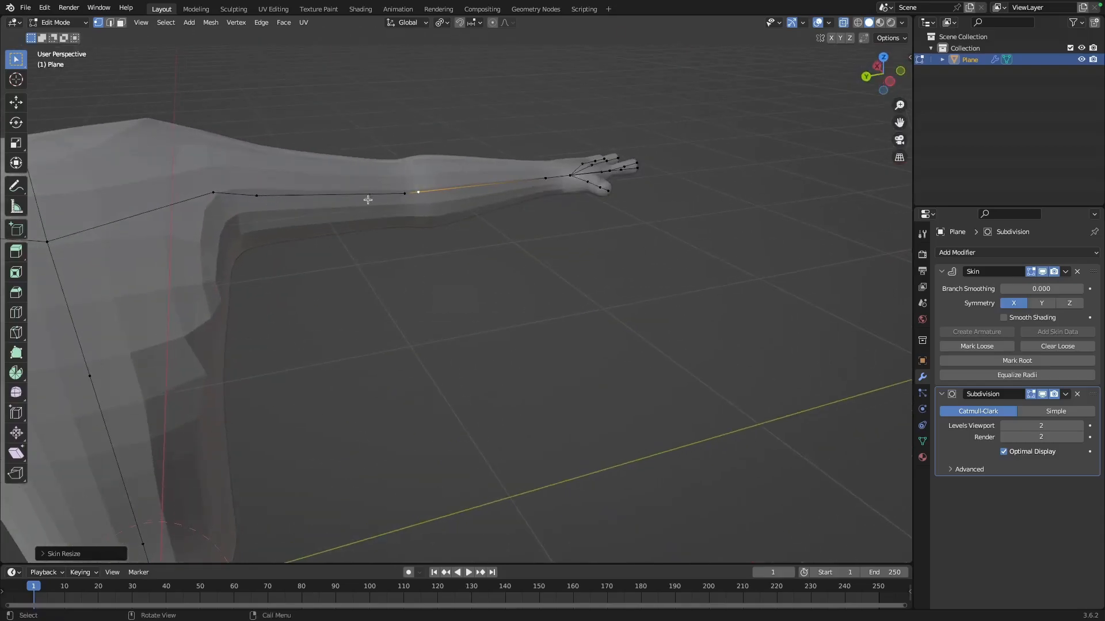
click(268, 198)
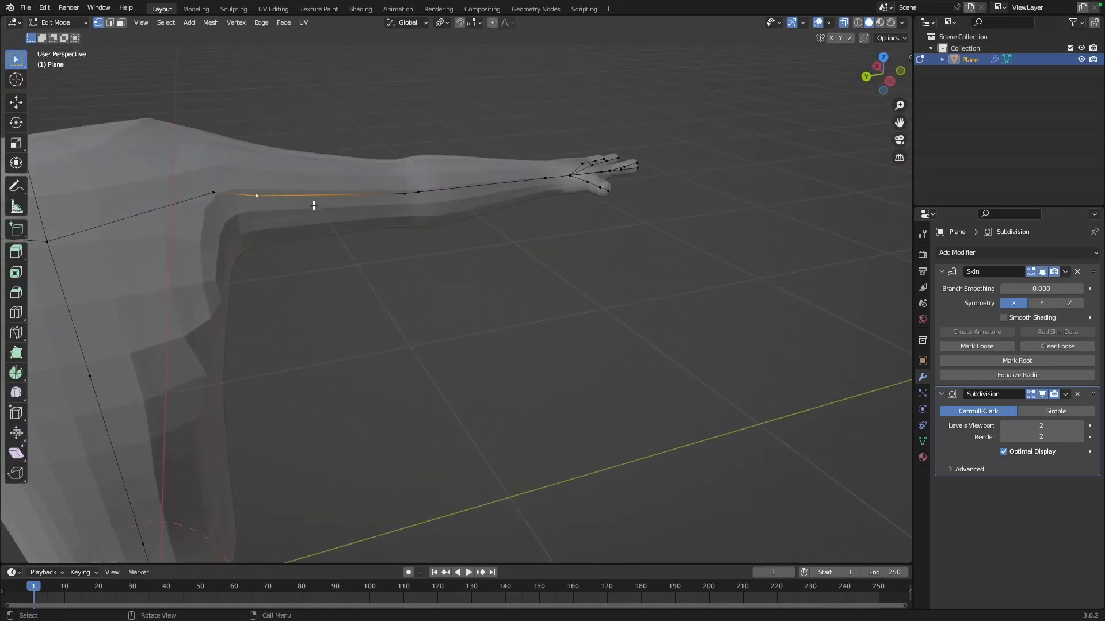
key(ctrl+a)
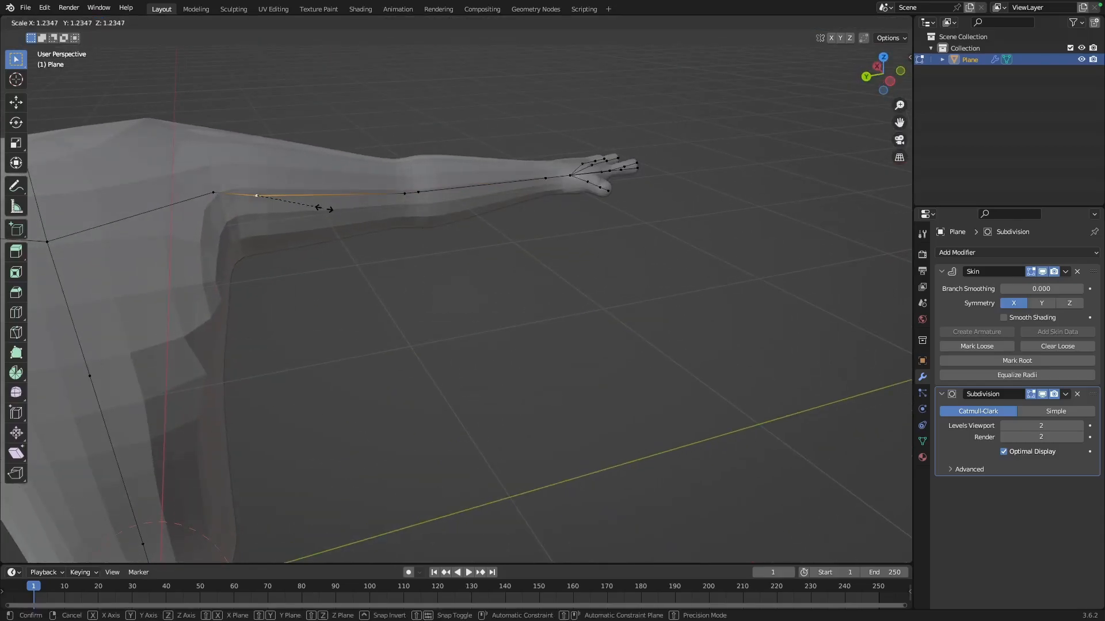
click(326, 207)
Scale the skin radius of the spine vertex just above the torso's base to about 1.64, widening the lower torso.
mouse_move(404, 162)
middle_down()
mouse_move(438, 167)
mouse_move(394, 149)
middle_up()
scroll(321, 176, down, 6)
mouse_move(276, 249)
middle_down()
mouse_move(363, 258)
mouse_move(282, 252)
middle_up()
middle_drag(268, 364, 289, 281)
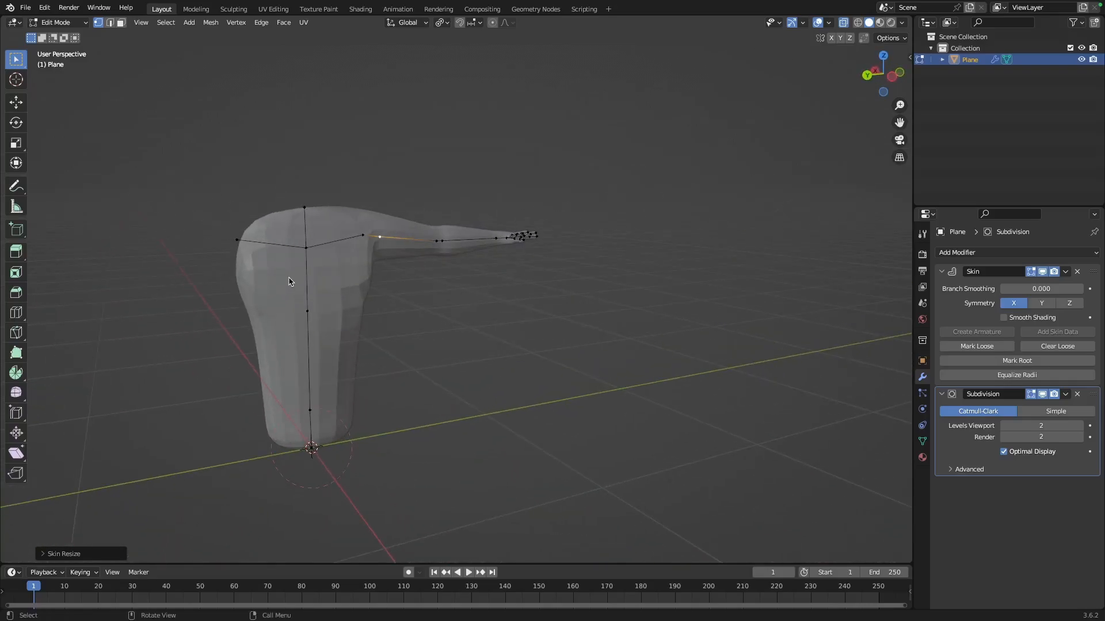
click(362, 236)
shift+click(307, 249)
middle_drag(337, 246, 266, 293)
scroll(257, 291, up, 4)
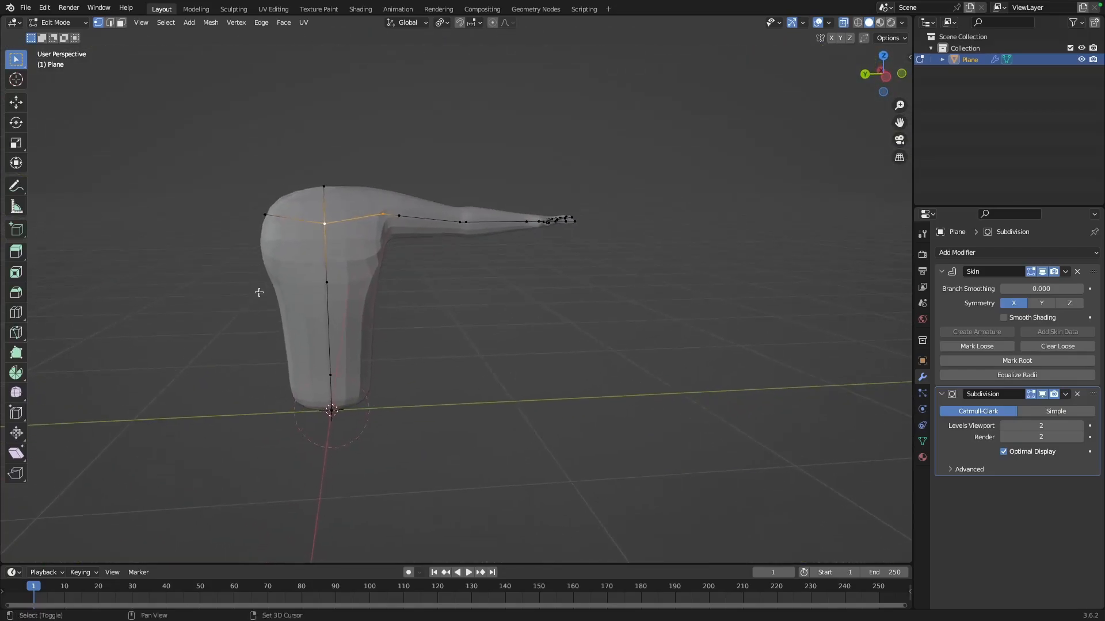
shift+middle_drag(263, 367, 325, 318)
click(292, 393)
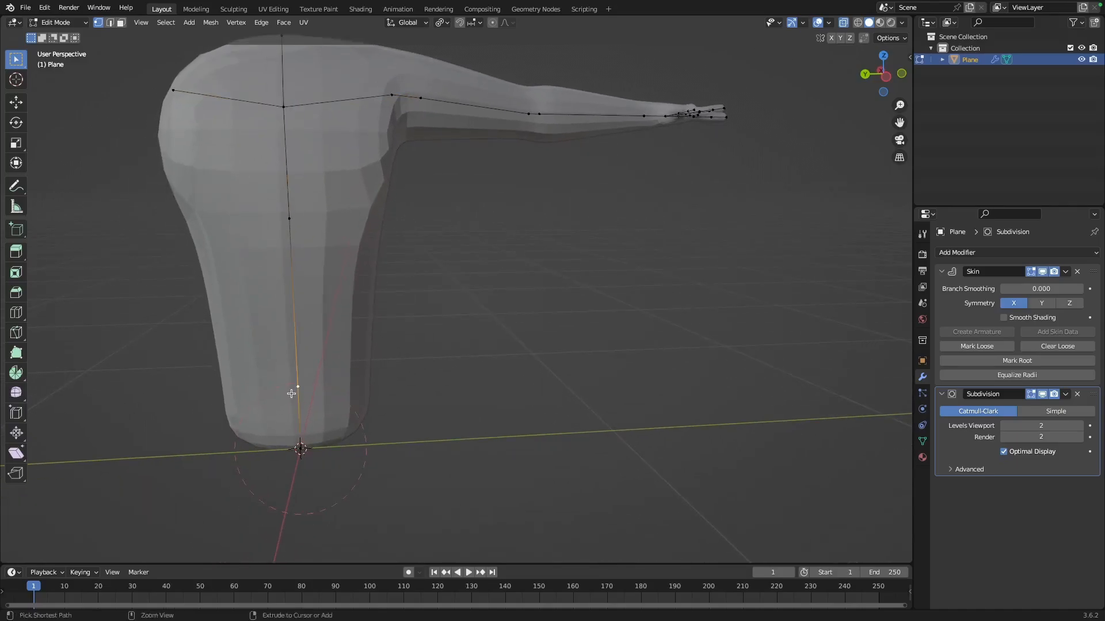
key(ctrl+a)
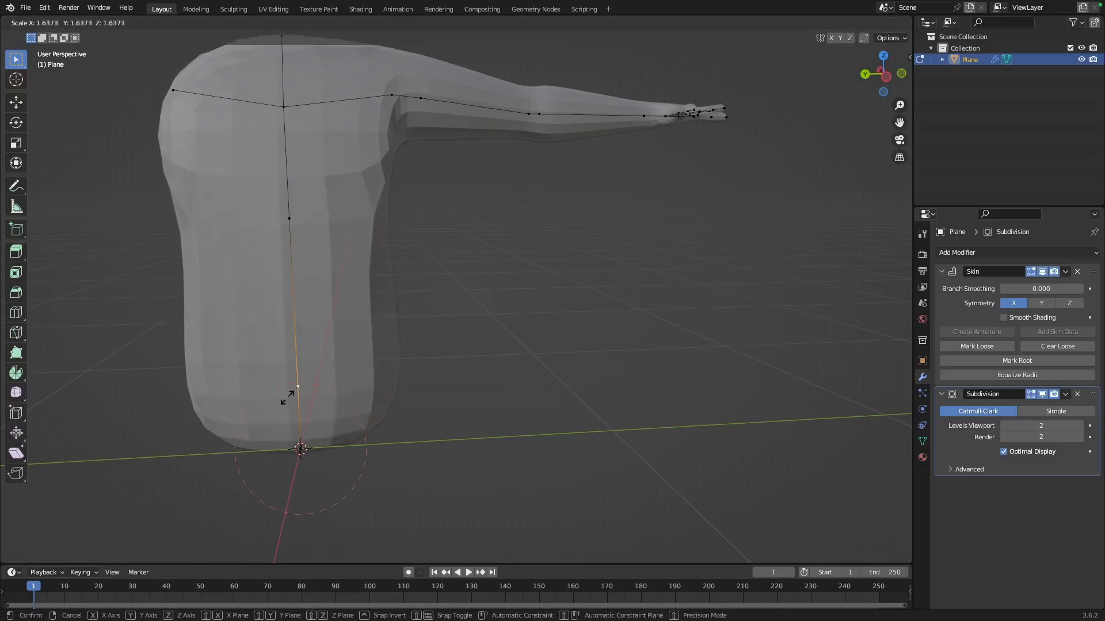
click(287, 397)
middle_drag(165, 372, 260, 233)
Switch to Object Mode and select the whole body mesh.
click(58, 22)
click(58, 34)
click(540, 321)
click(346, 235)
middle_drag(345, 236, 252, 240)
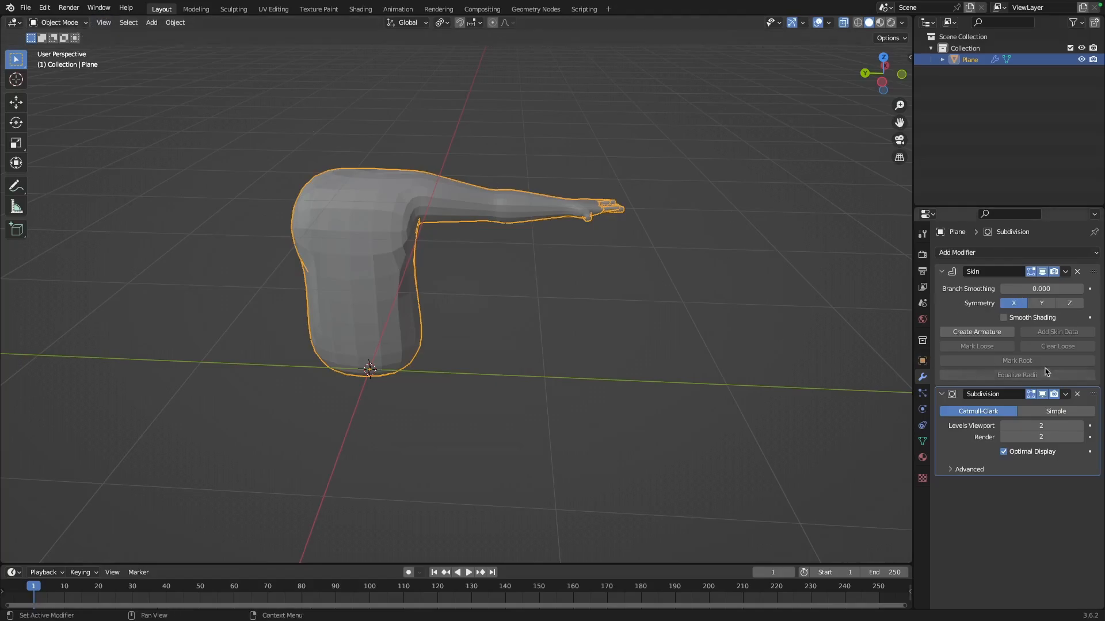
click(473, 316)
middle_drag(473, 315, 369, 316)
drag(241, 139, 706, 558)
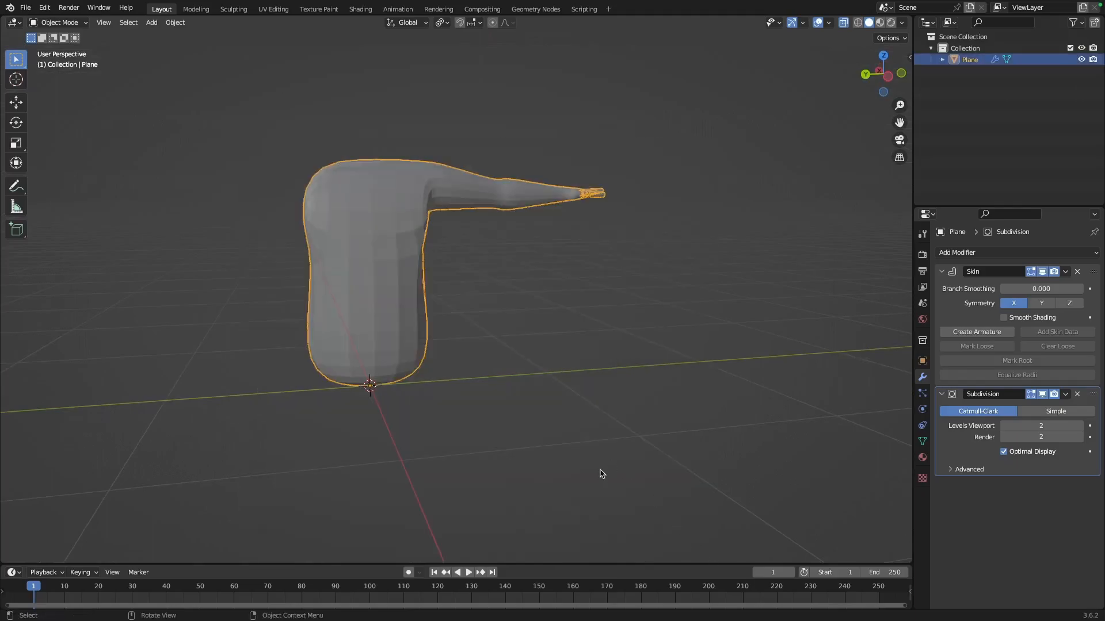
Rename the Plane object as BodyWithHand.
double_click(972, 60)
text(Body)
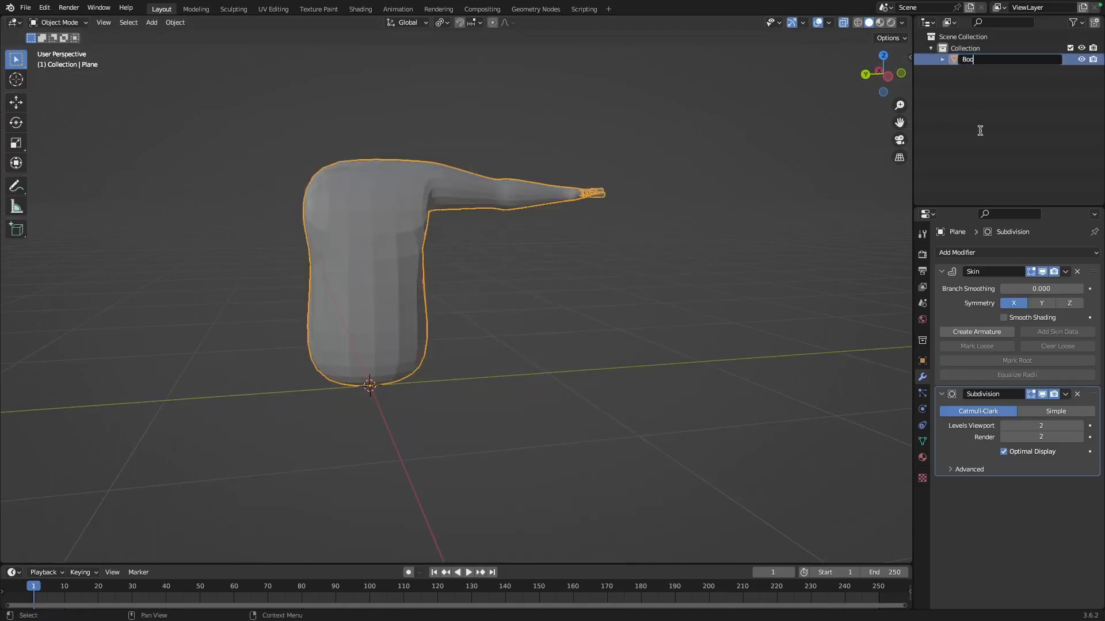
text(WithH)
key(Return)
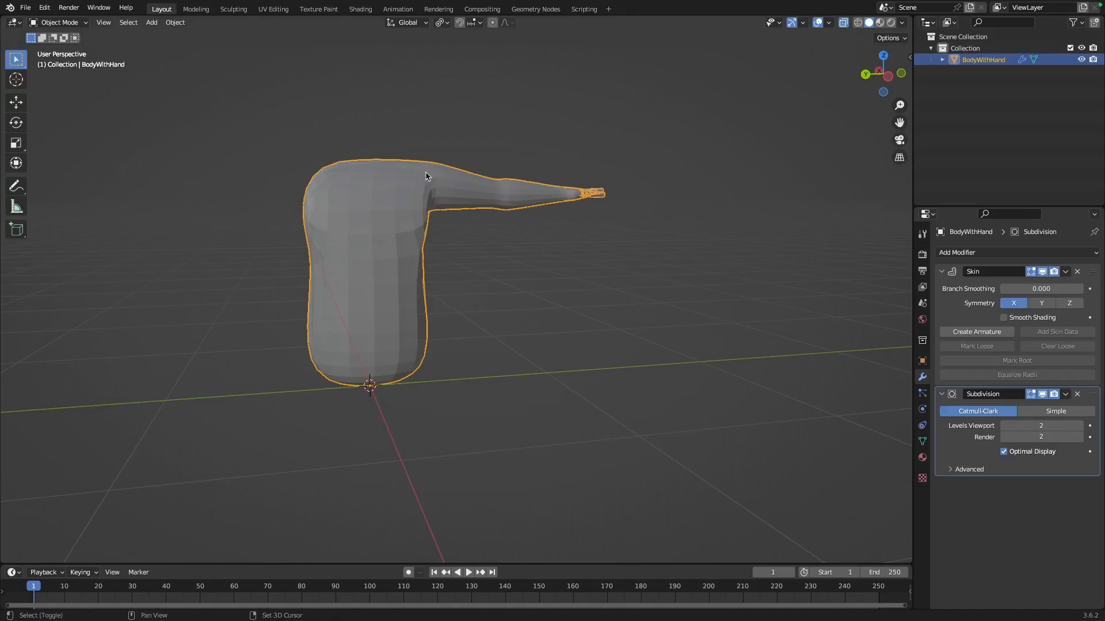
Duplicate the BodyWithHand object in place and hide the copy in the viewport.
key(shift+d)
right_click(445, 168)
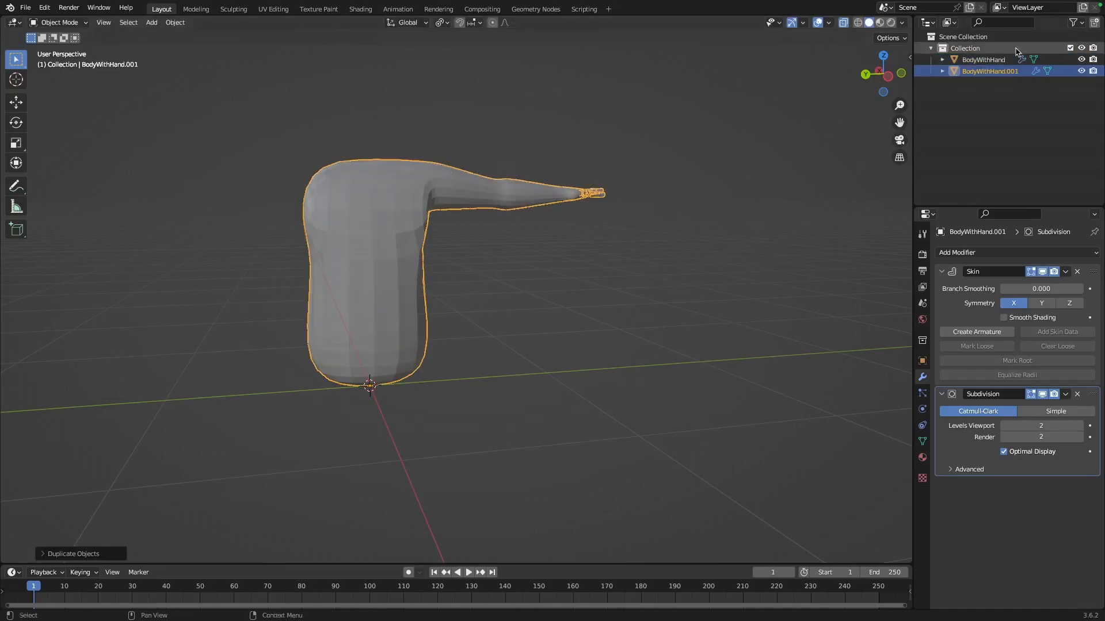
click(1082, 72)
Rename the hidden duplicate as BodyWithHand.Origin.
double_click(1008, 70)
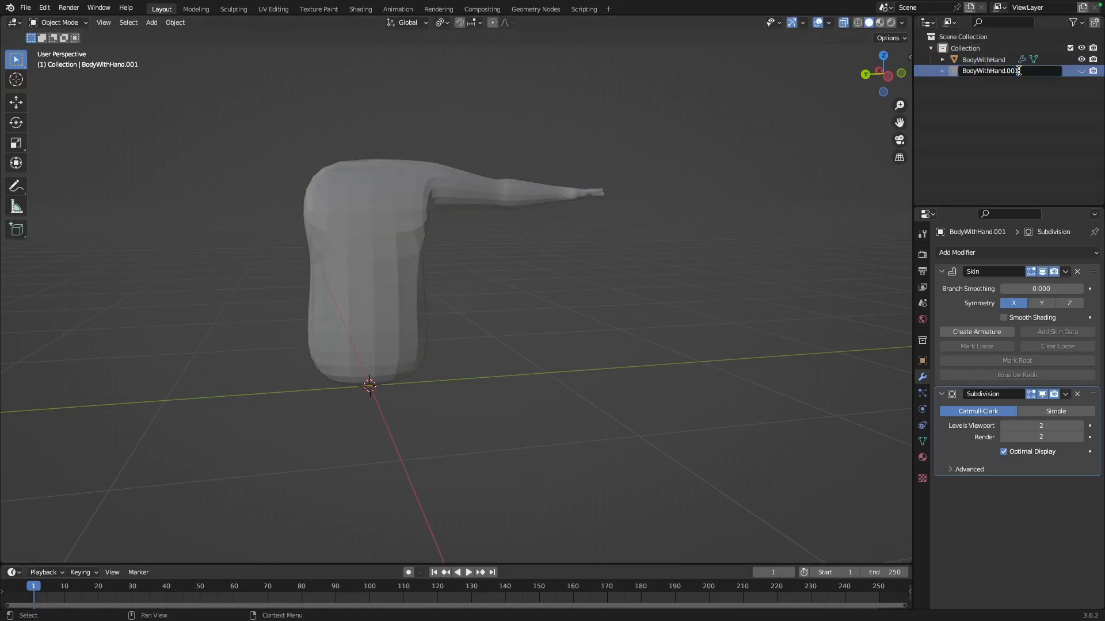
drag(1008, 71, 1030, 71)
text(B)
text(.Origin)
key(Return)
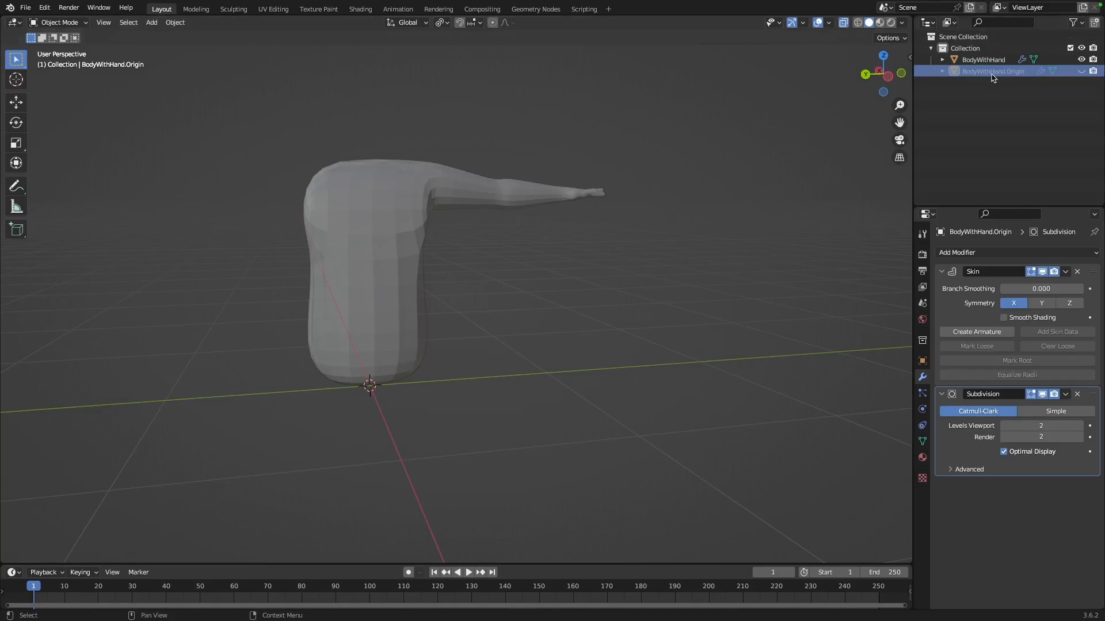
Select the visible BodyWithHand object and create an armature from its Skin modifier.
middle_drag(437, 336, 455, 281)
click(353, 262)
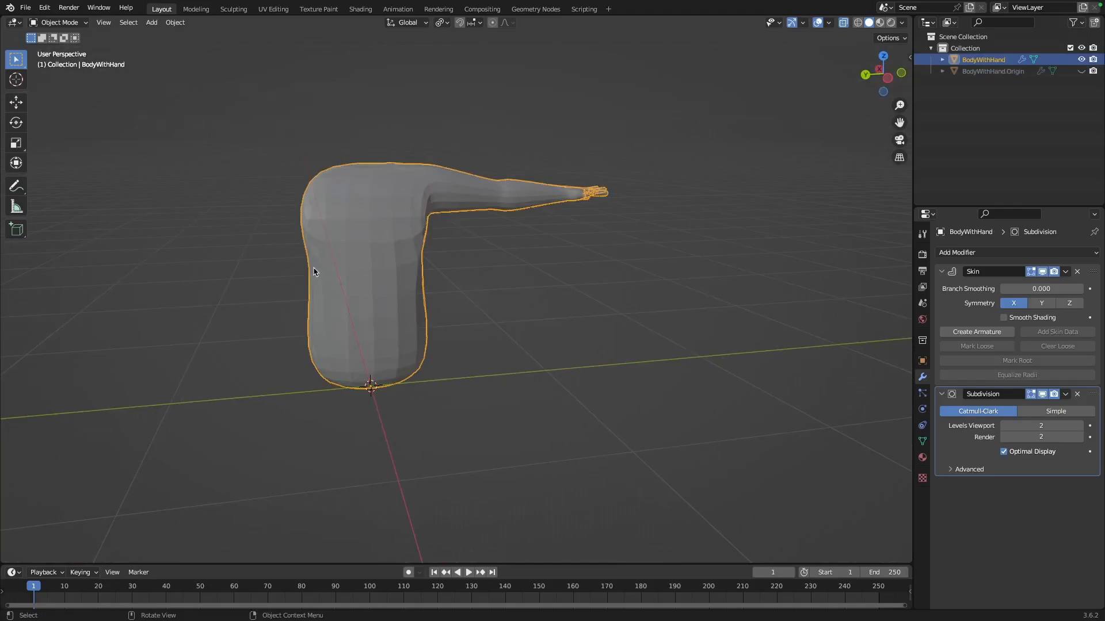
mouse_move(443, 178)
middle_down()
mouse_move(447, 247)
mouse_move(434, 147)
mouse_move(451, 182)
middle_up()
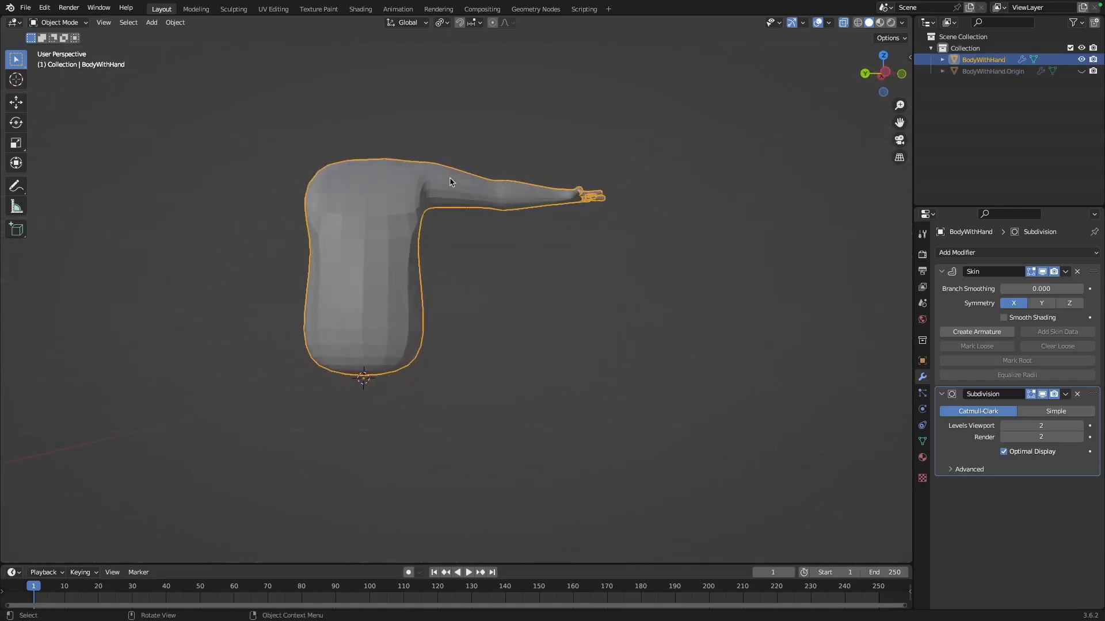
click(970, 335)
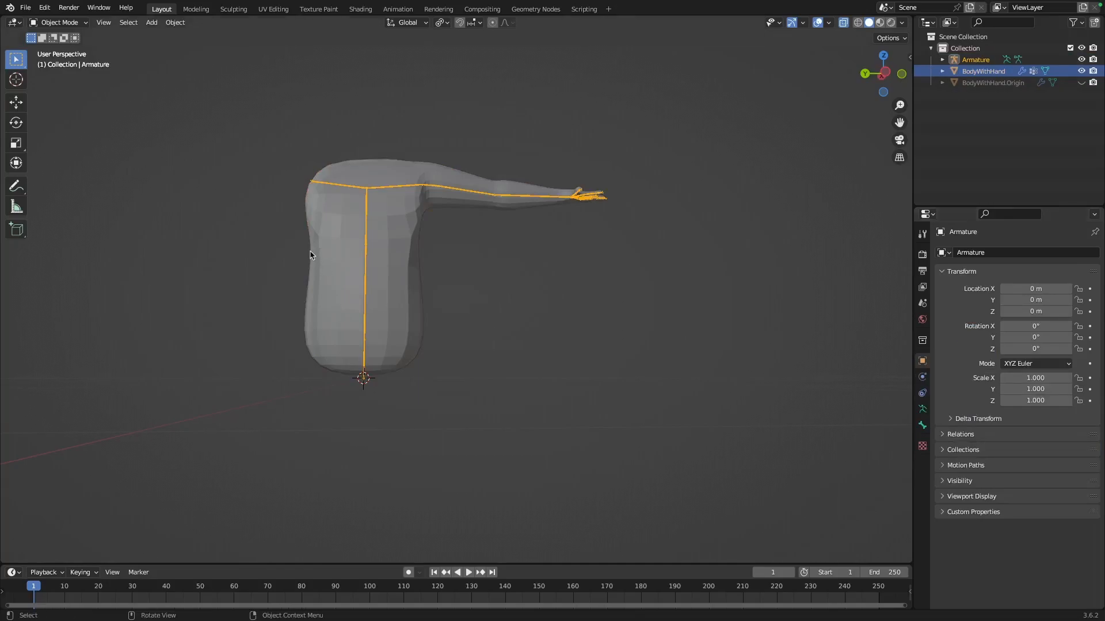
Put the body's new armature into Pose Mode.
middle_drag(313, 142, 233, 170)
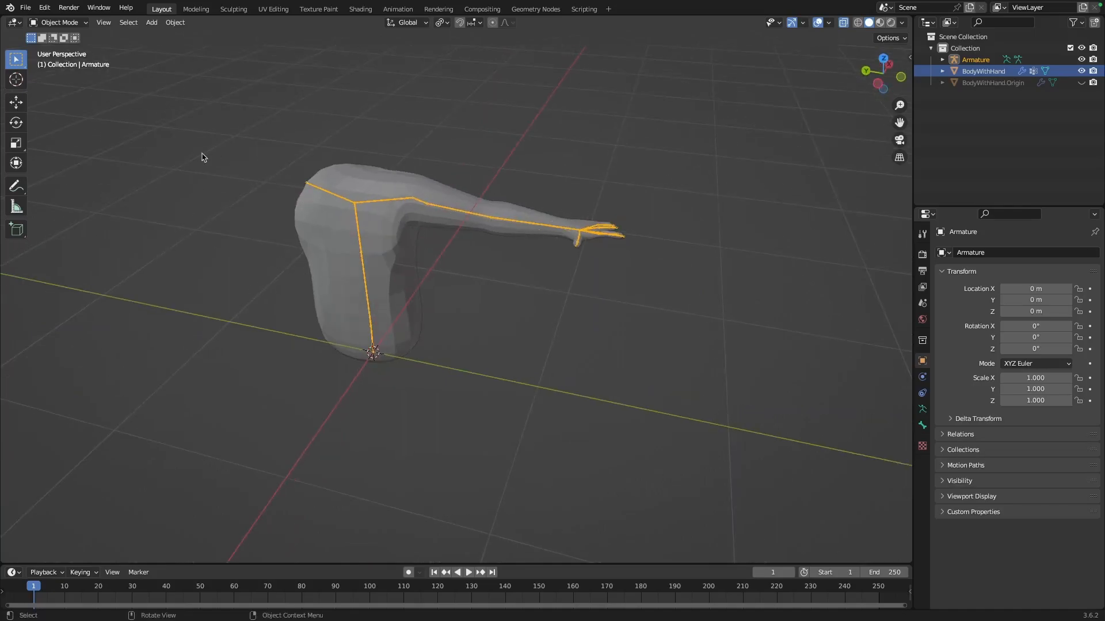
click(57, 22)
click(74, 62)
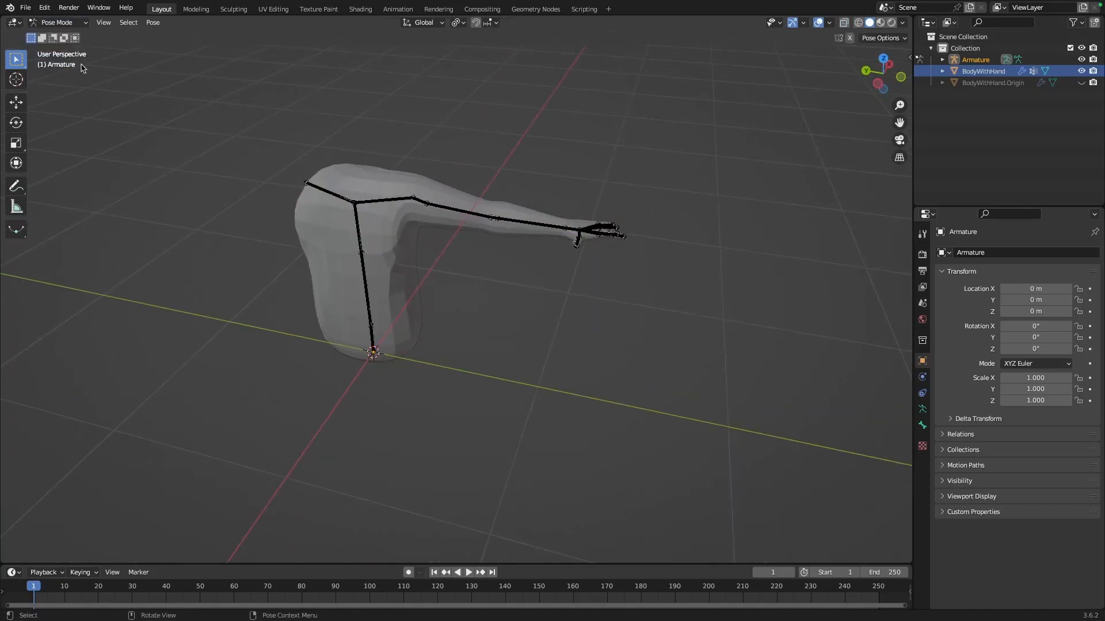
Set the armature's viewport display to Octahedral bones instead of sticks.
middle_drag(510, 286, 562, 242)
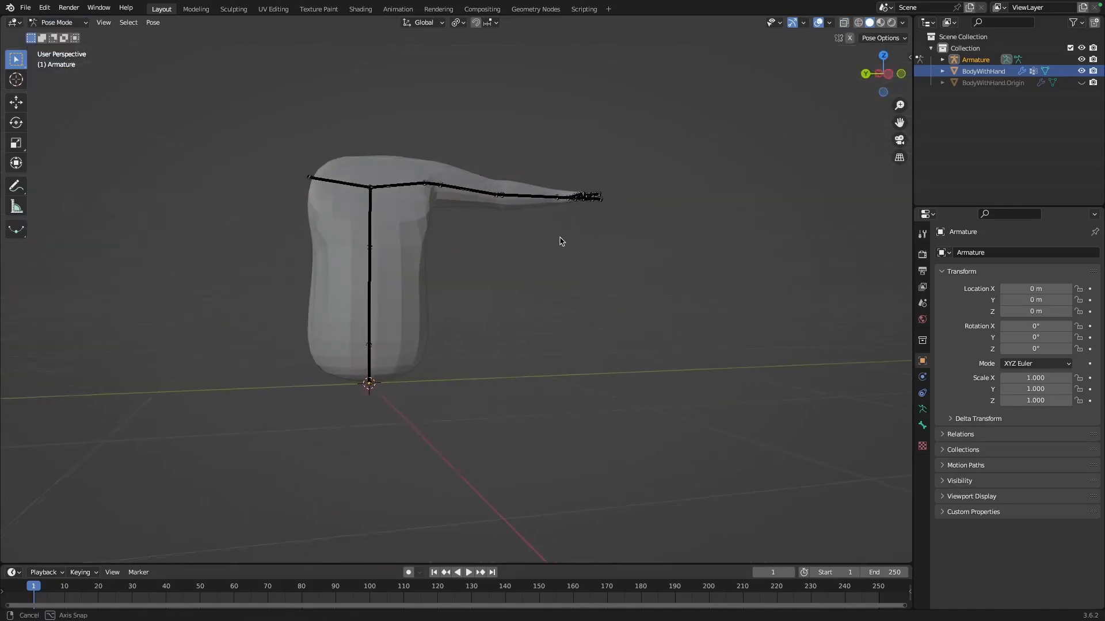
click(370, 201)
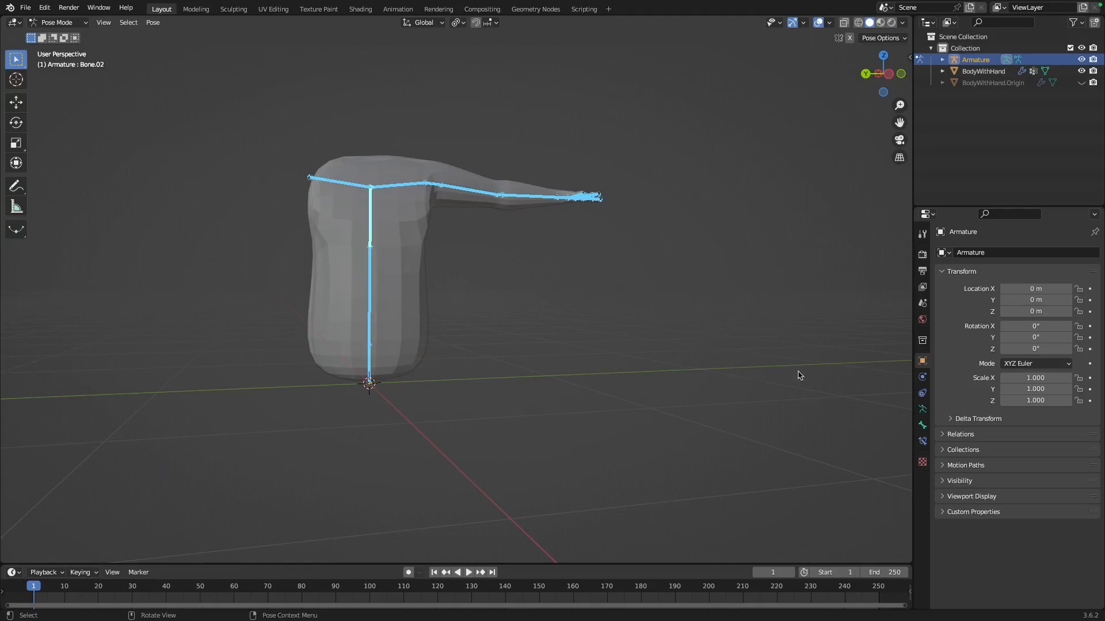
click(923, 409)
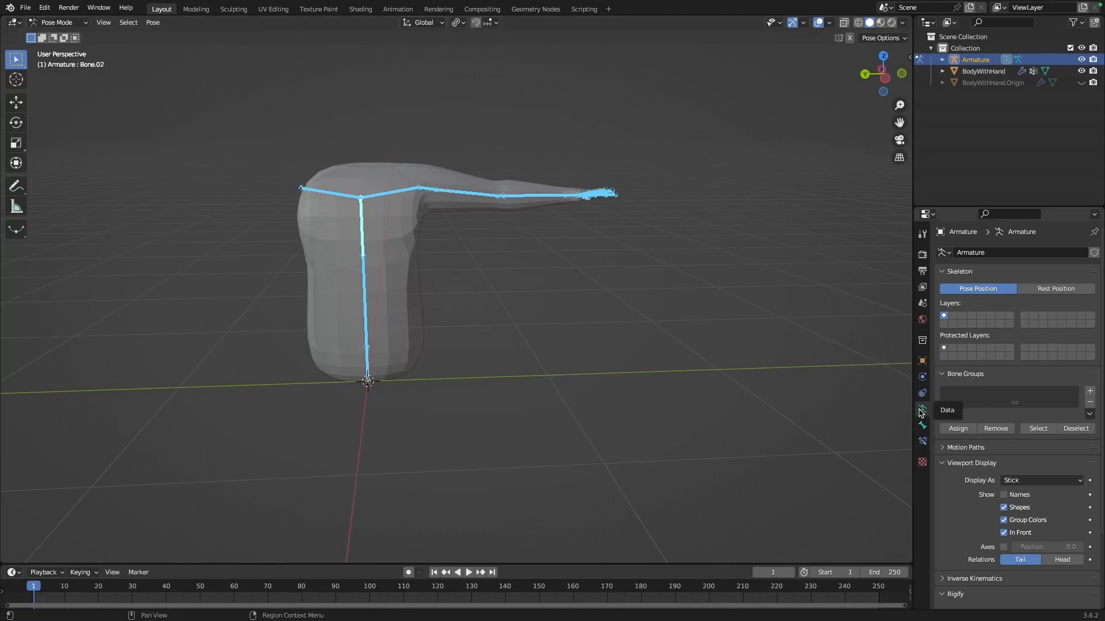
click(959, 464)
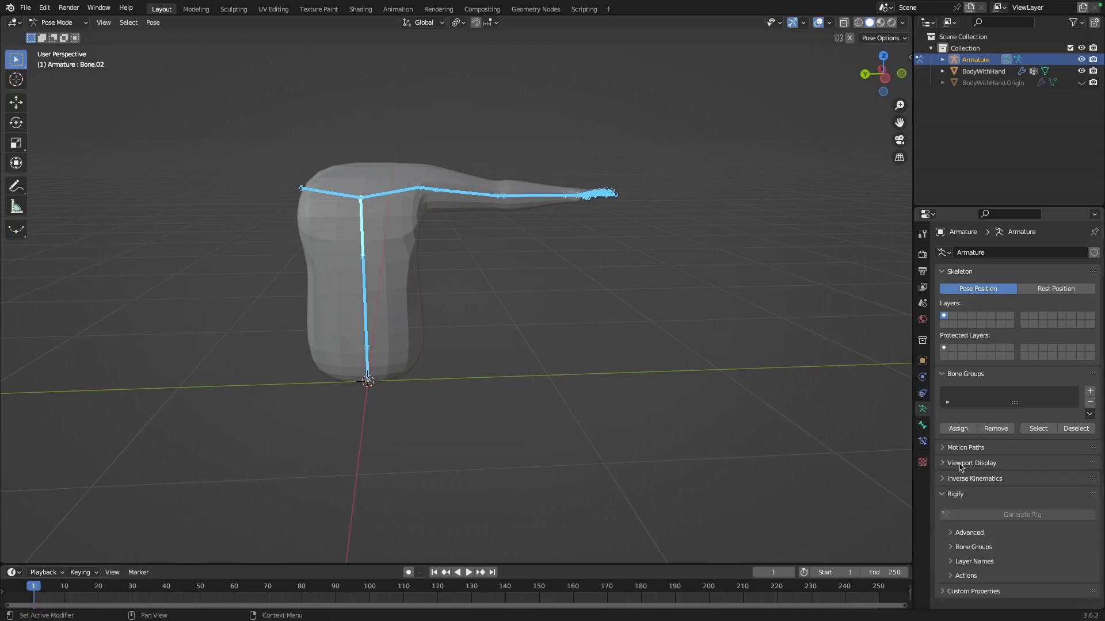
click(959, 465)
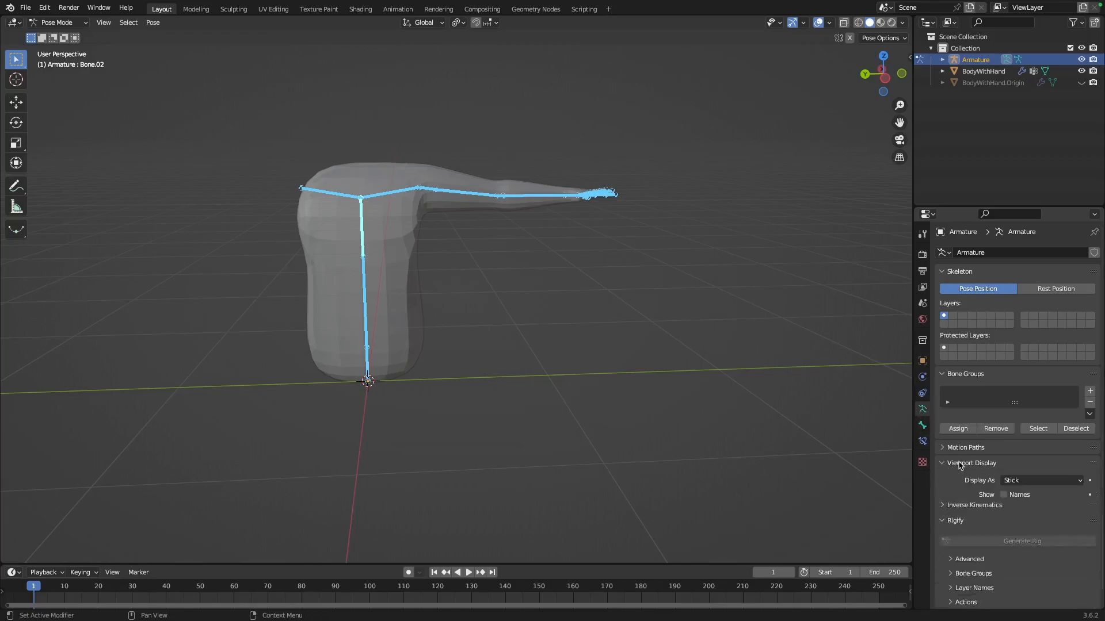
click(1020, 481)
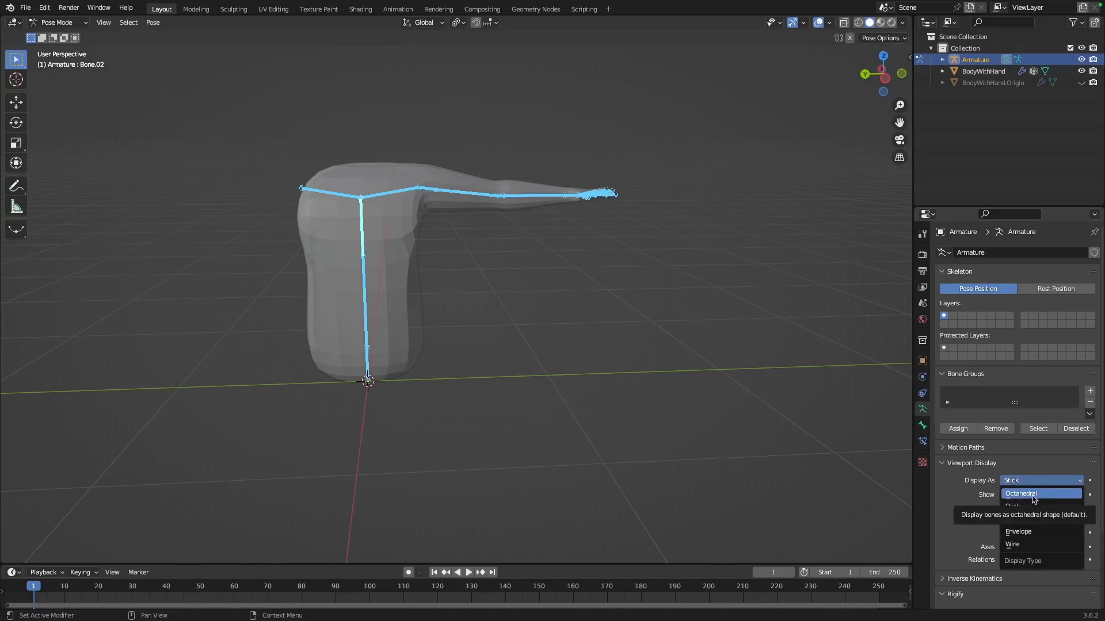
click(1033, 496)
Try rotating the upper-arm bone in Pose Mode, seen from the left orthographic view.
mouse_move(348, 193)
middle_down()
mouse_move(459, 170)
mouse_move(311, 230)
mouse_move(266, 261)
mouse_move(291, 178)
mouse_move(277, 282)
mouse_move(468, 382)
mouse_move(426, 378)
mouse_move(417, 236)
mouse_move(459, 207)
mouse_move(410, 254)
mouse_move(443, 229)
mouse_move(439, 217)
middle_up()
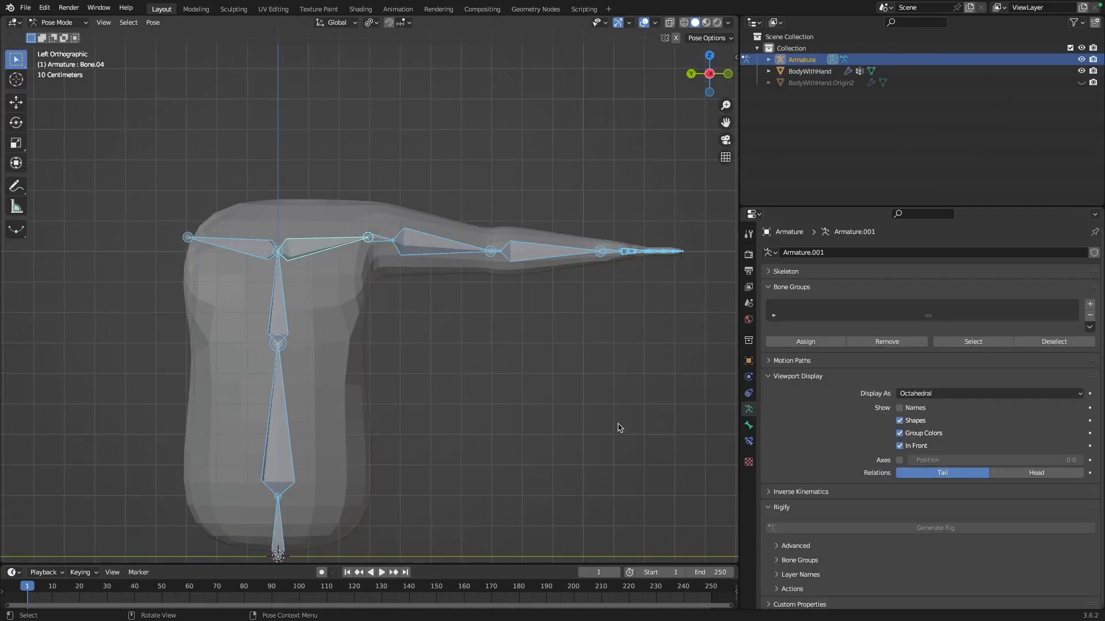
click(447, 255)
key(r)
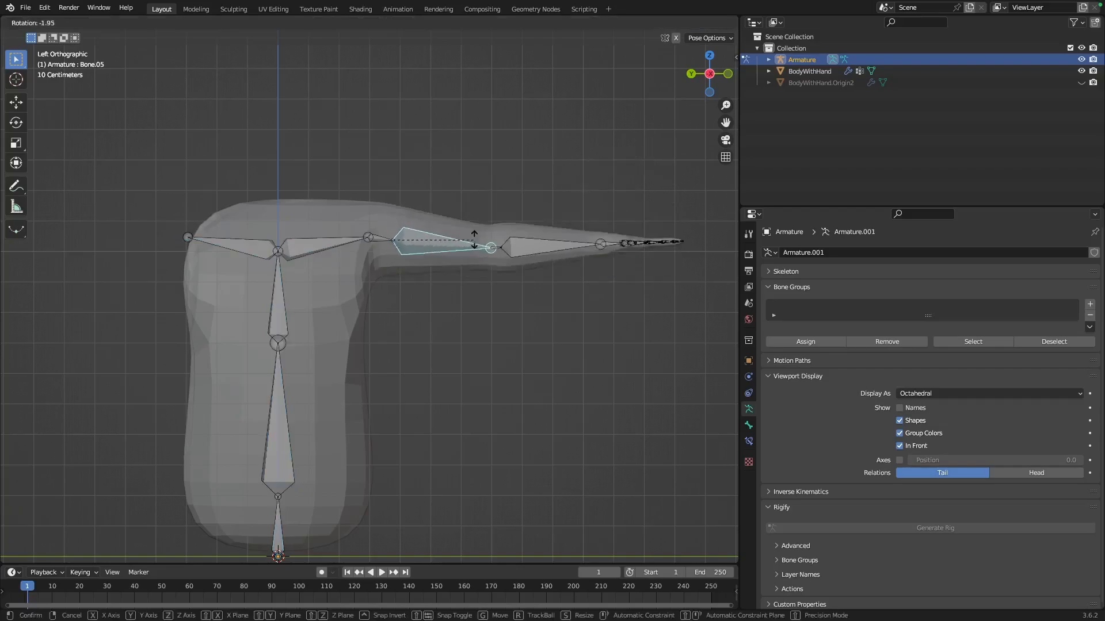
right_click(475, 241)
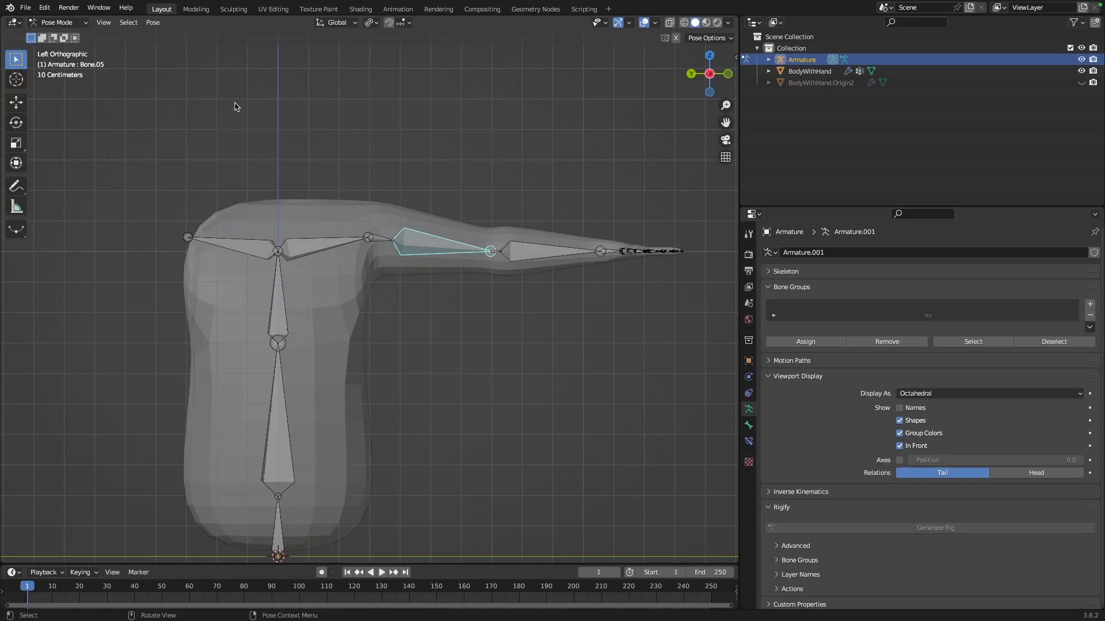
Return to Object Mode and select the BodyWithHand mesh.
click(57, 22)
click(55, 33)
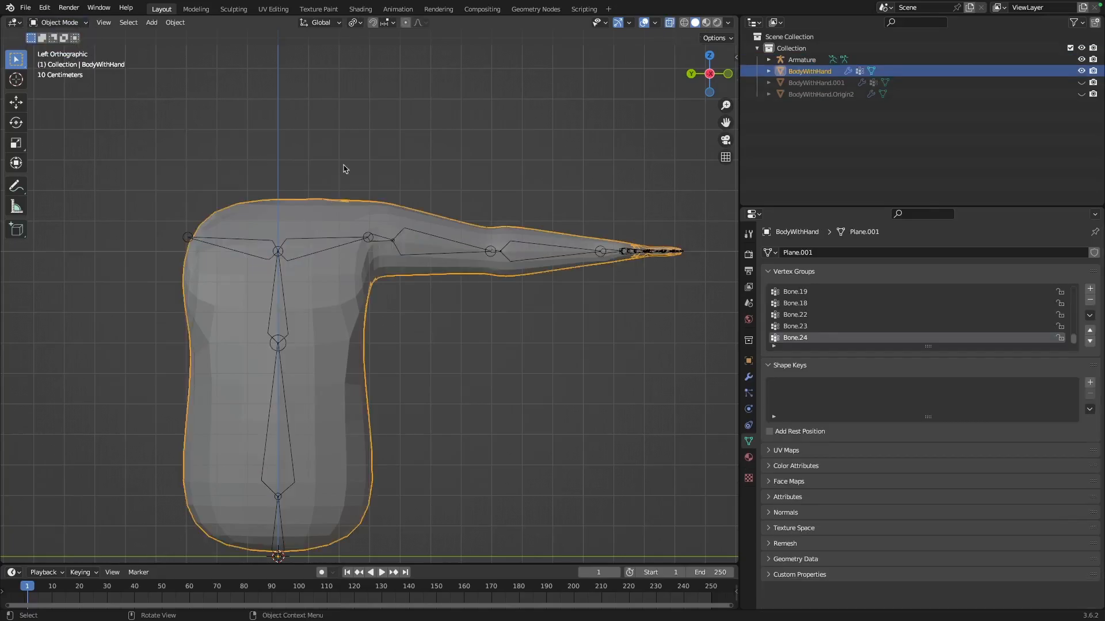
click(344, 124)
click(306, 214)
scroll(713, 354, down, 1)
scroll(720, 361, down, 1)
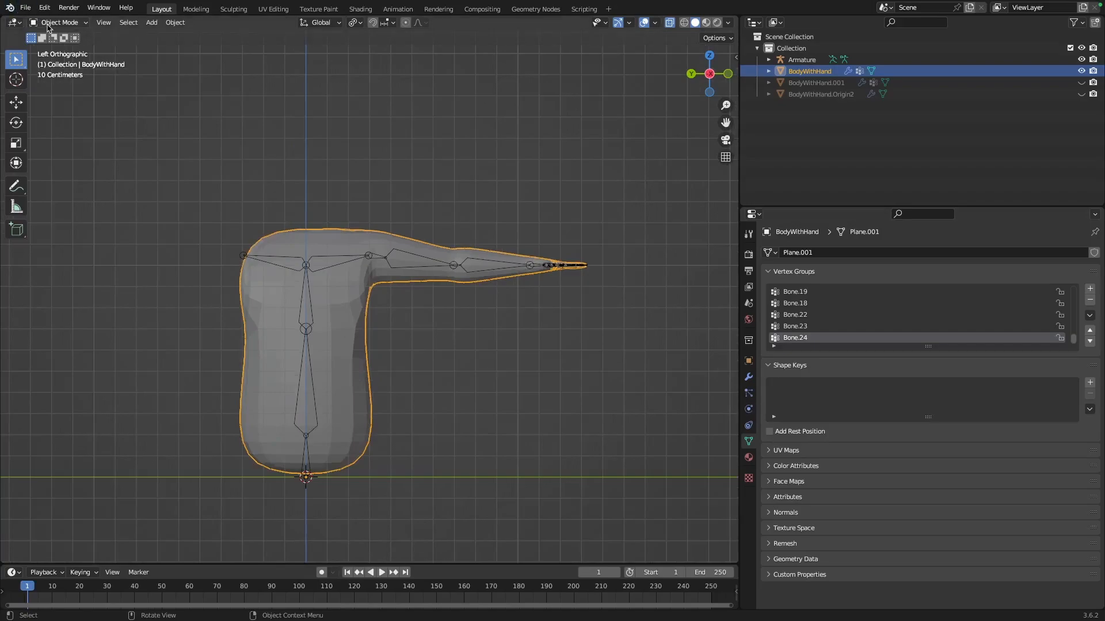
Apply the Skin and Subdivision modifiers on BodyWithHand, keeping its Armature modifier.
click(748, 379)
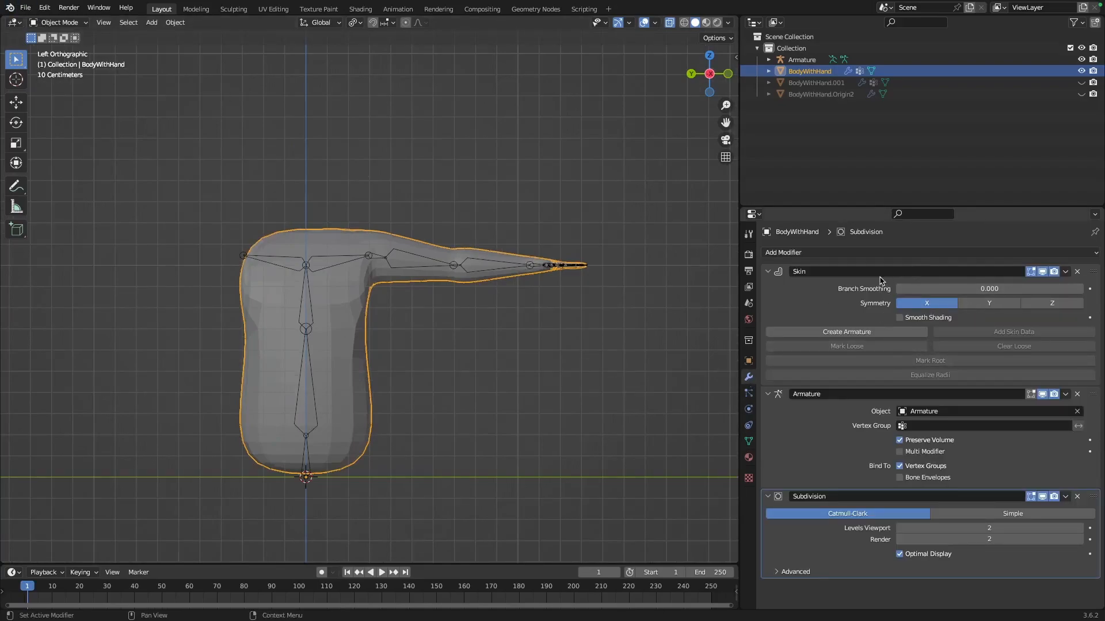
scroll(429, 379, down, 3)
scroll(424, 377, up, 3)
click(1065, 271)
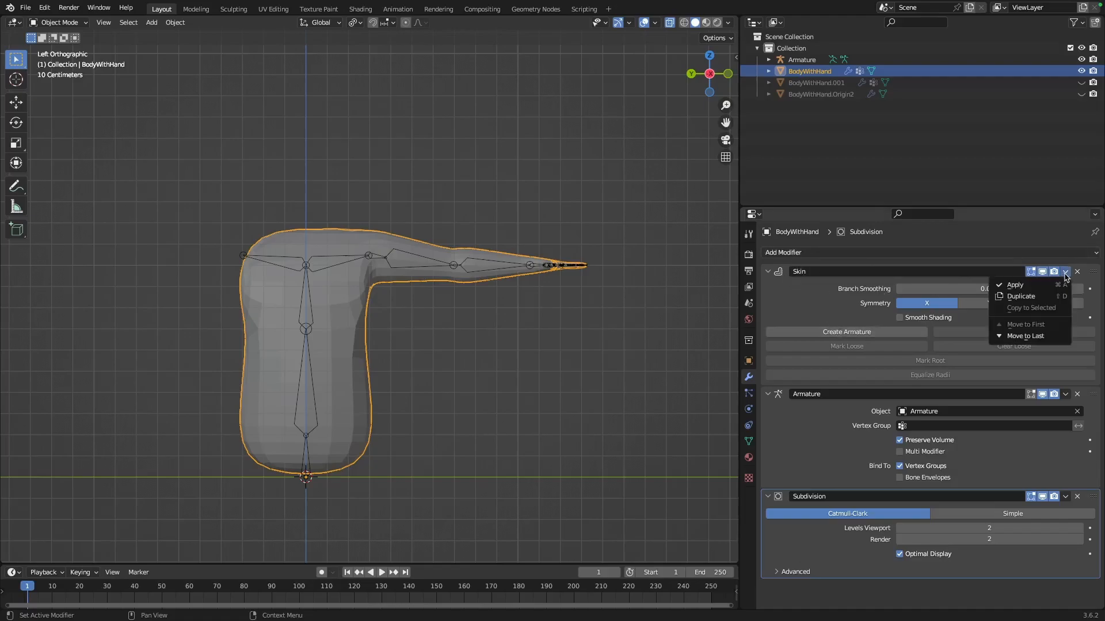
click(1016, 285)
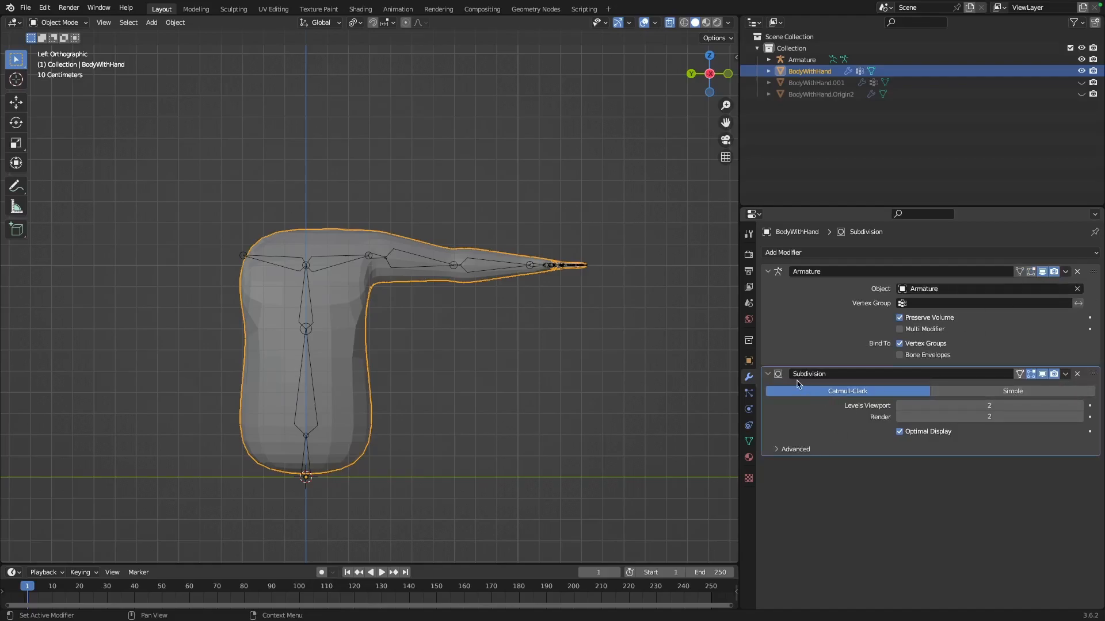
click(1065, 374)
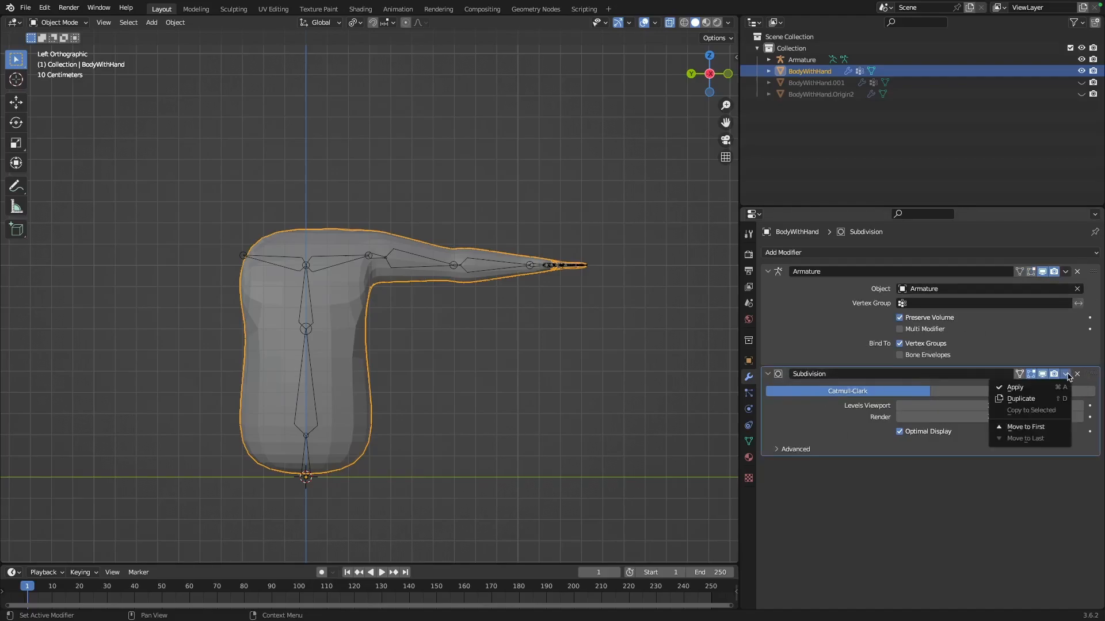
click(1016, 391)
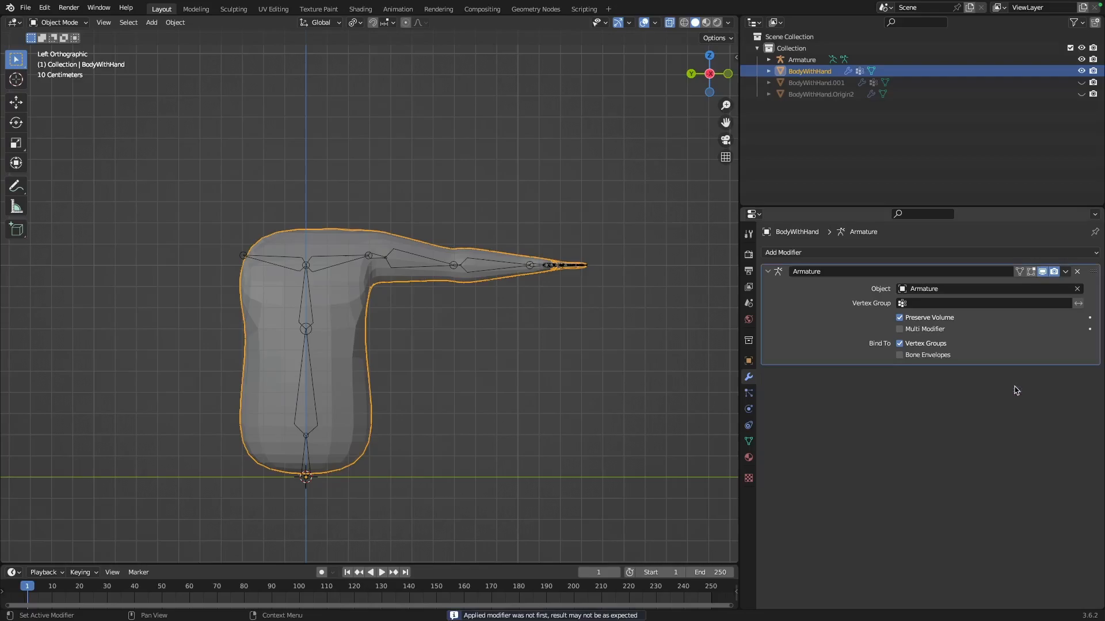
Select the armature and put it into Pose Mode.
click(478, 378)
click(475, 268)
click(530, 270)
click(58, 22)
click(58, 64)
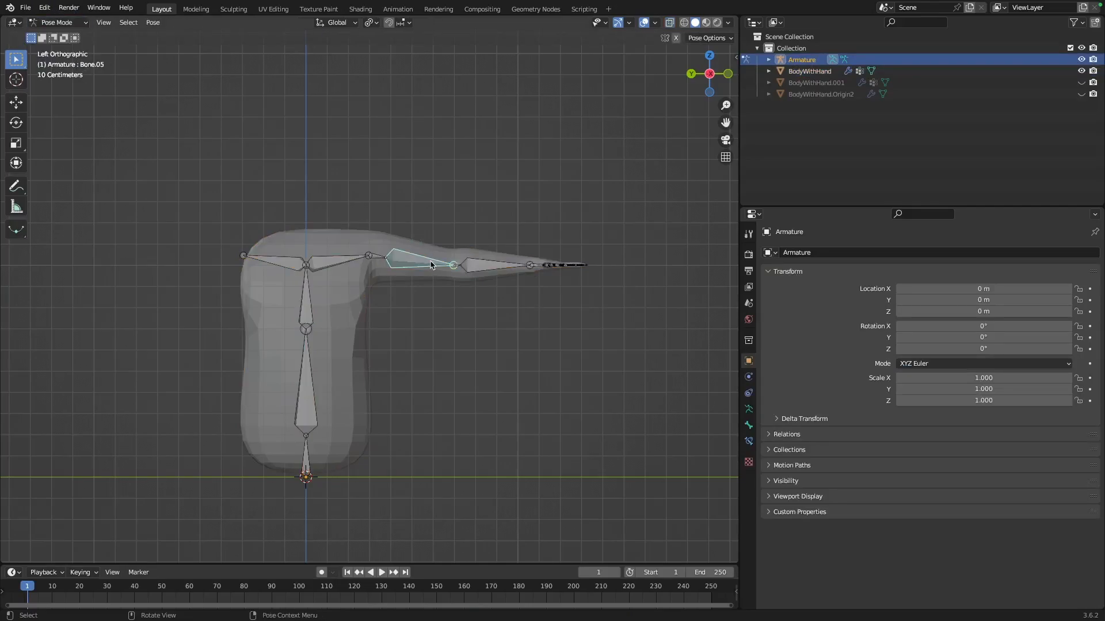
Try rotating the upper-arm bone and the short shoulder bone upward to test how the mesh deforms.
key(r)
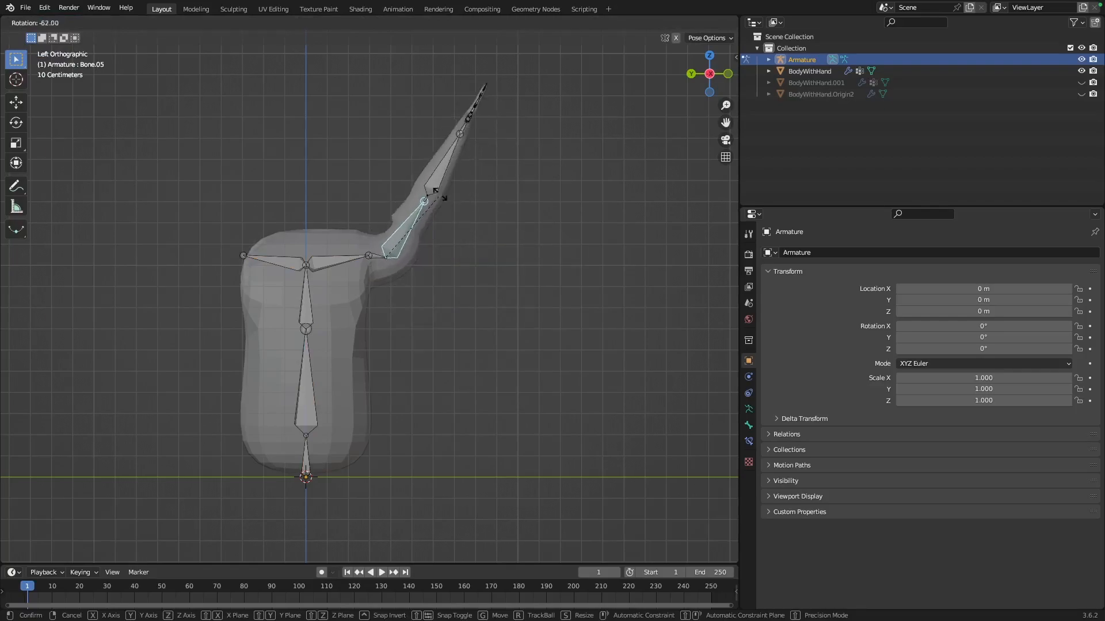
right_click(469, 282)
click(380, 259)
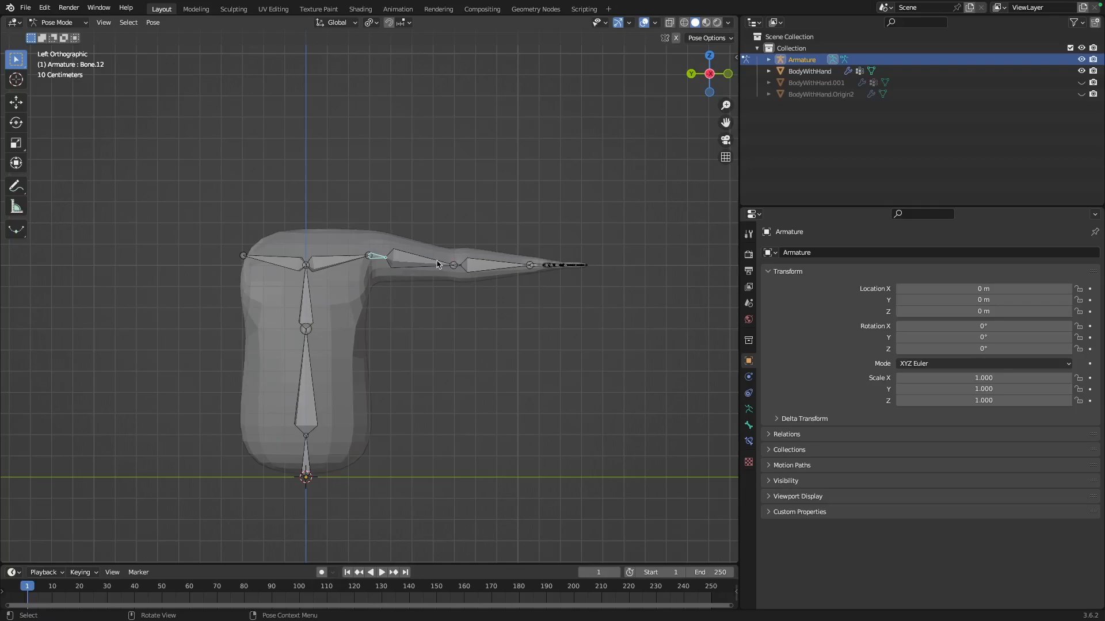
key(r)
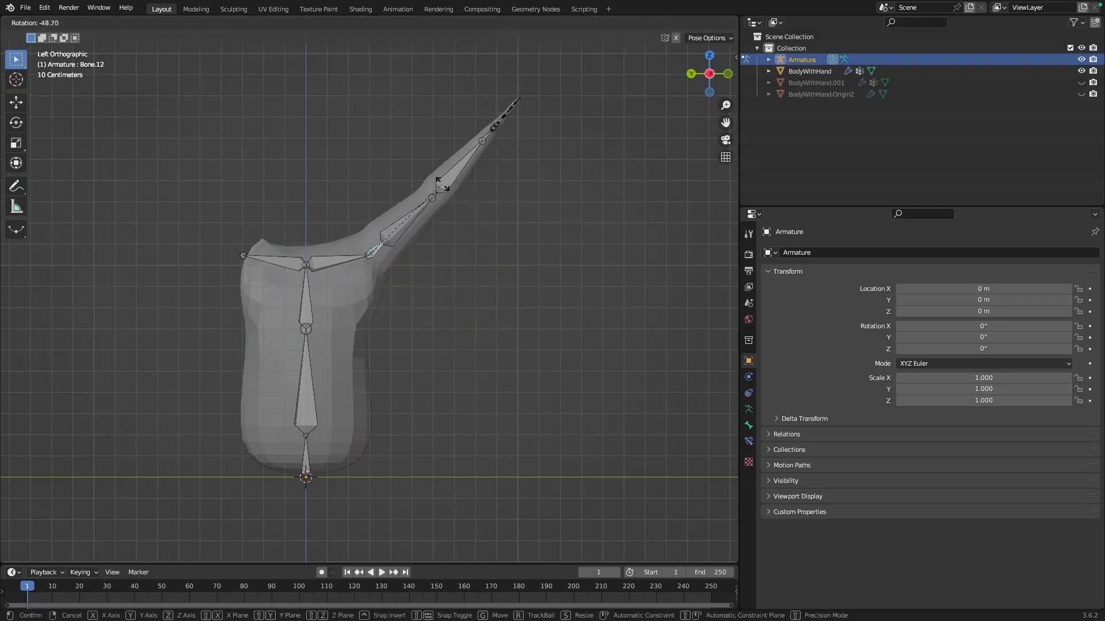
right_click(439, 253)
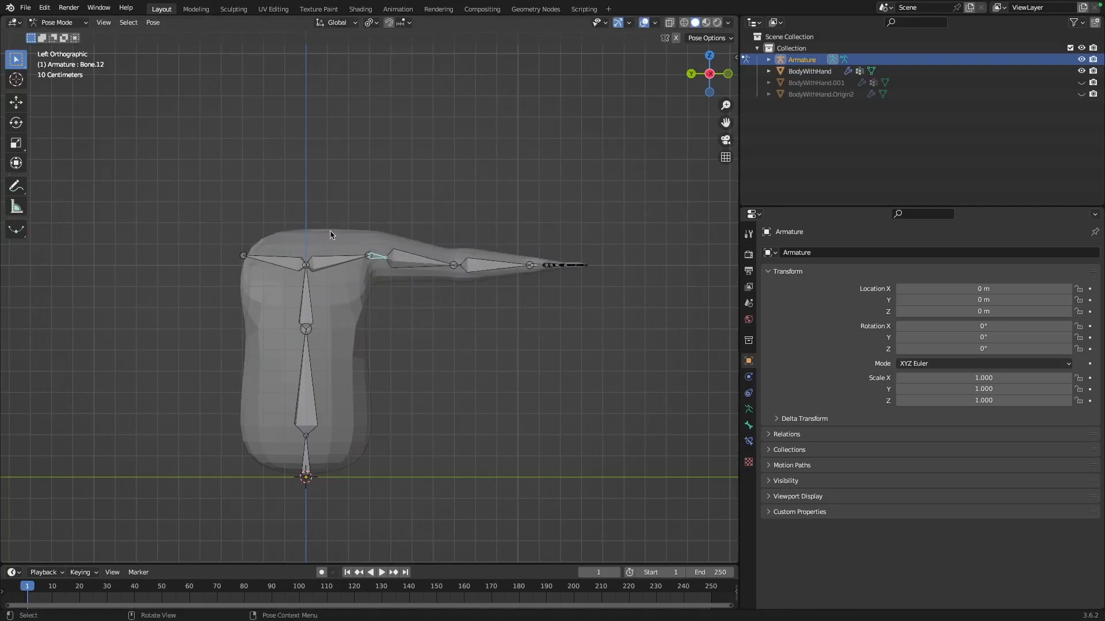
Return to Object Mode and select the armature together with BodyWithHand, leaving the mesh as the active object.
click(58, 22)
click(55, 33)
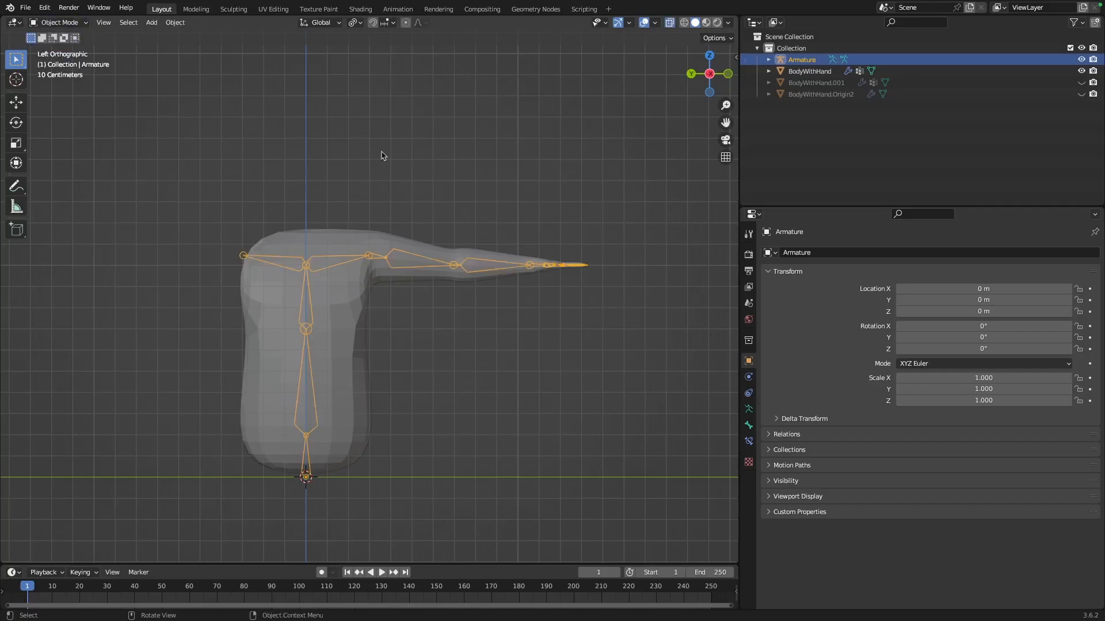
shift+click(369, 239)
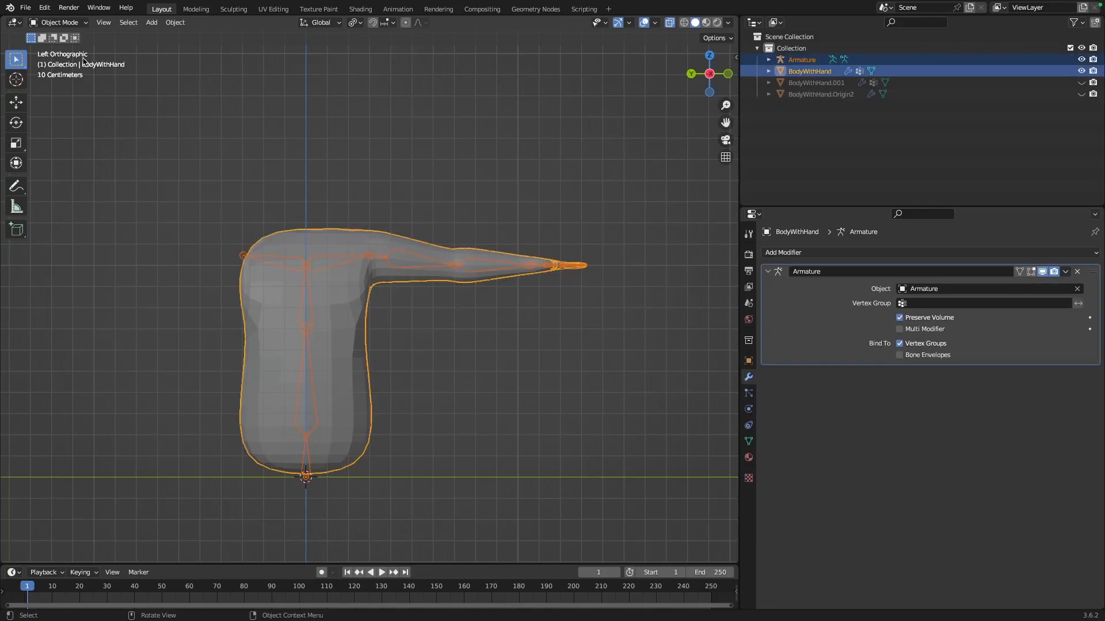
click(70, 25)
click(370, 259)
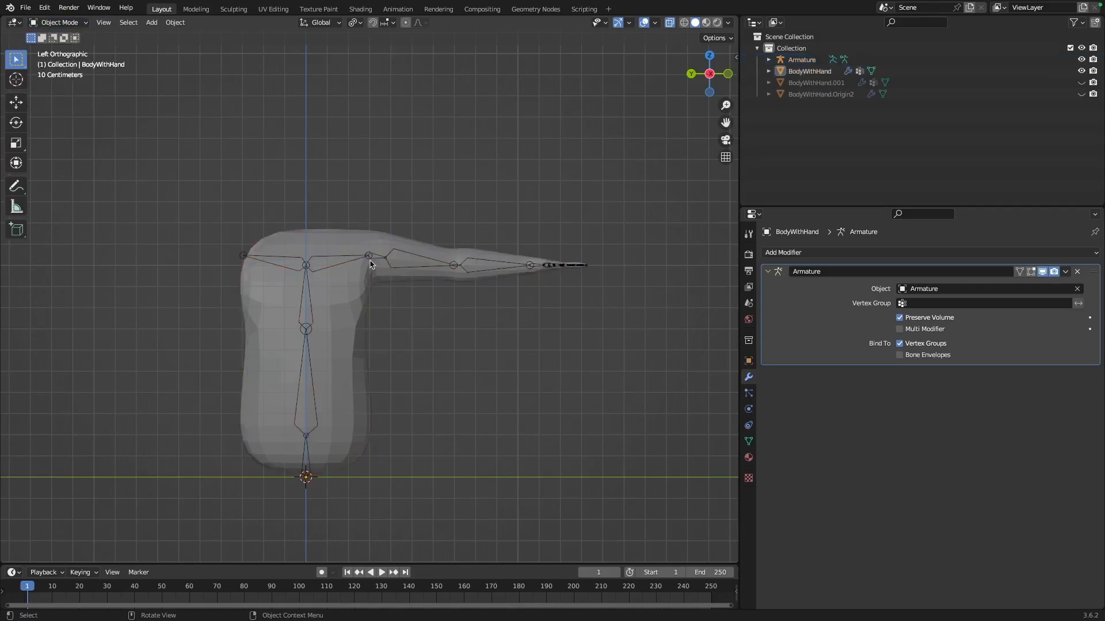
shift+click(368, 257)
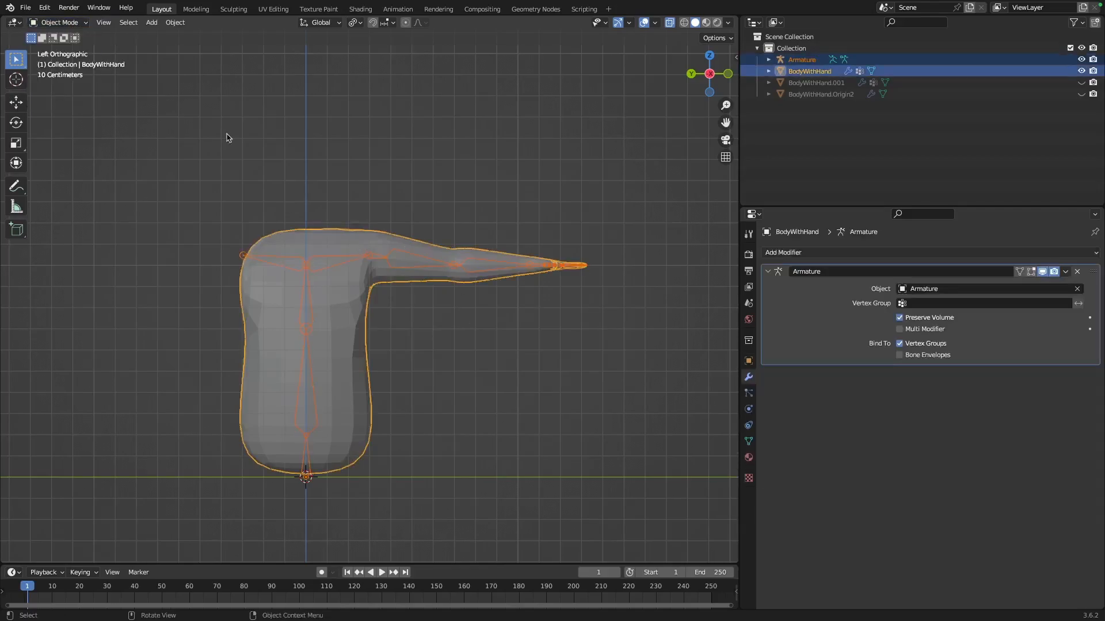
Switch BodyWithHand to Weight Paint mode and assign automatic weights from the bones.
click(65, 24)
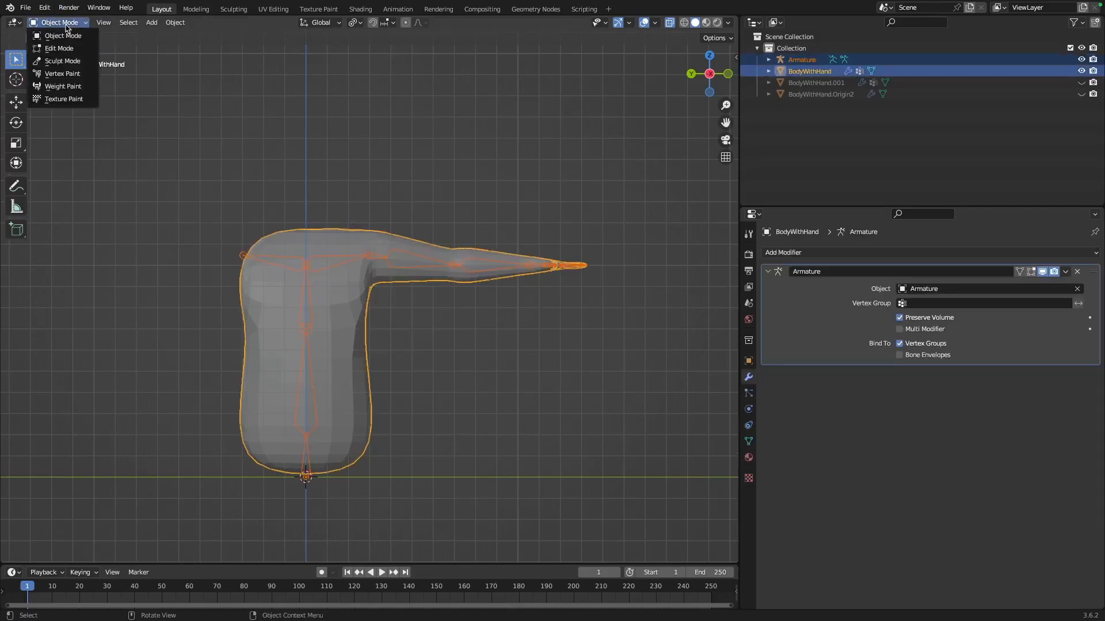
click(64, 87)
click(158, 22)
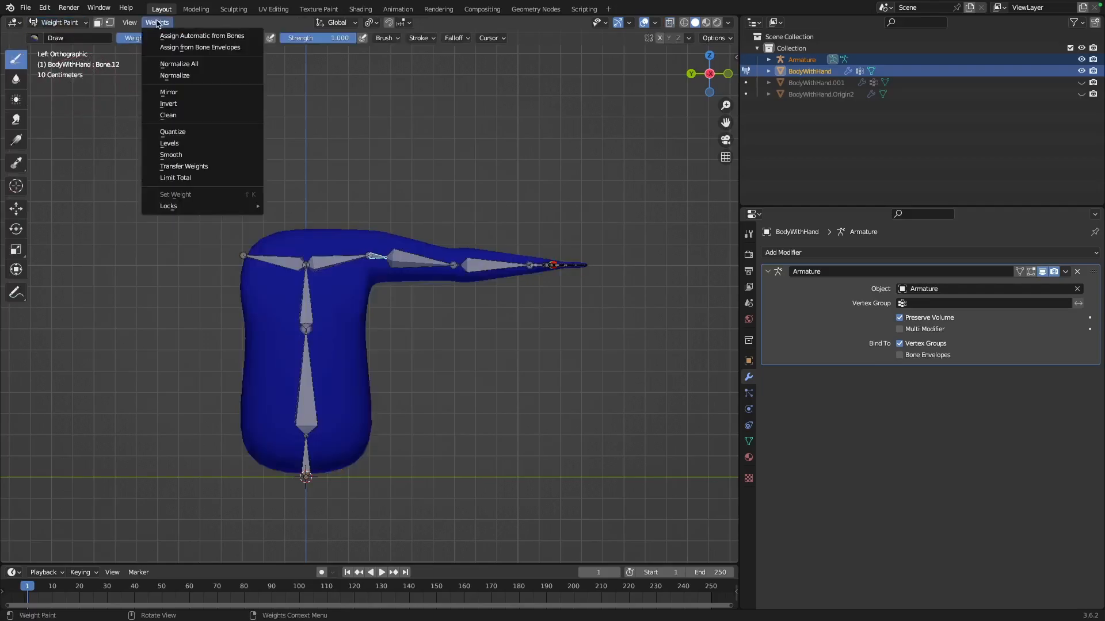
click(200, 37)
middle_drag(494, 248, 357, 206)
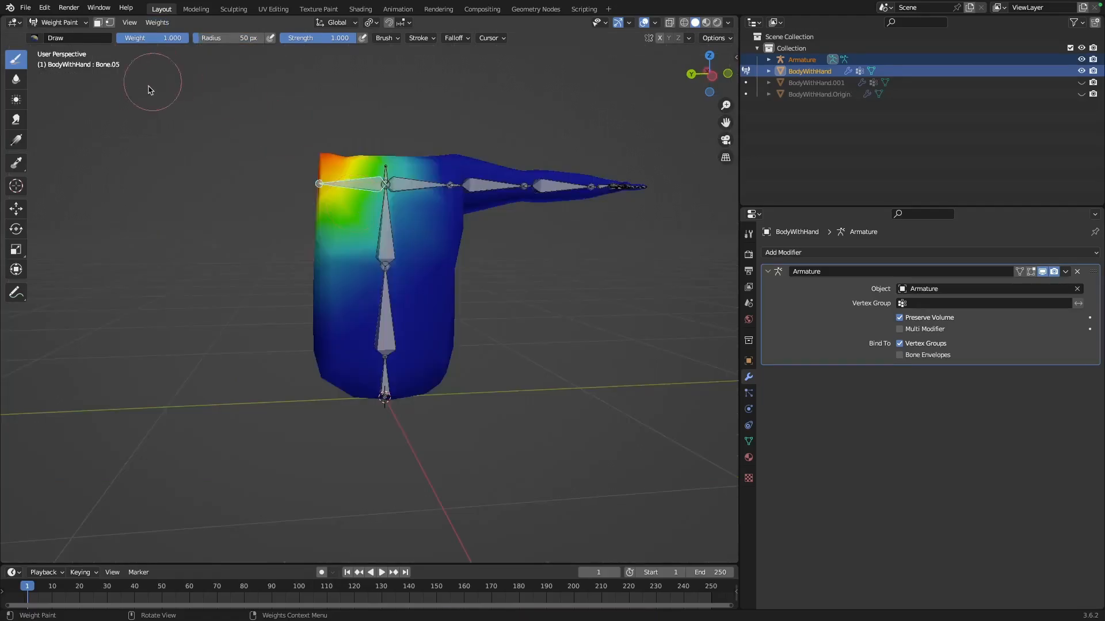
Leave Weight Paint for Object Mode, select only the armature and switch it to Pose Mode.
click(58, 22)
click(57, 32)
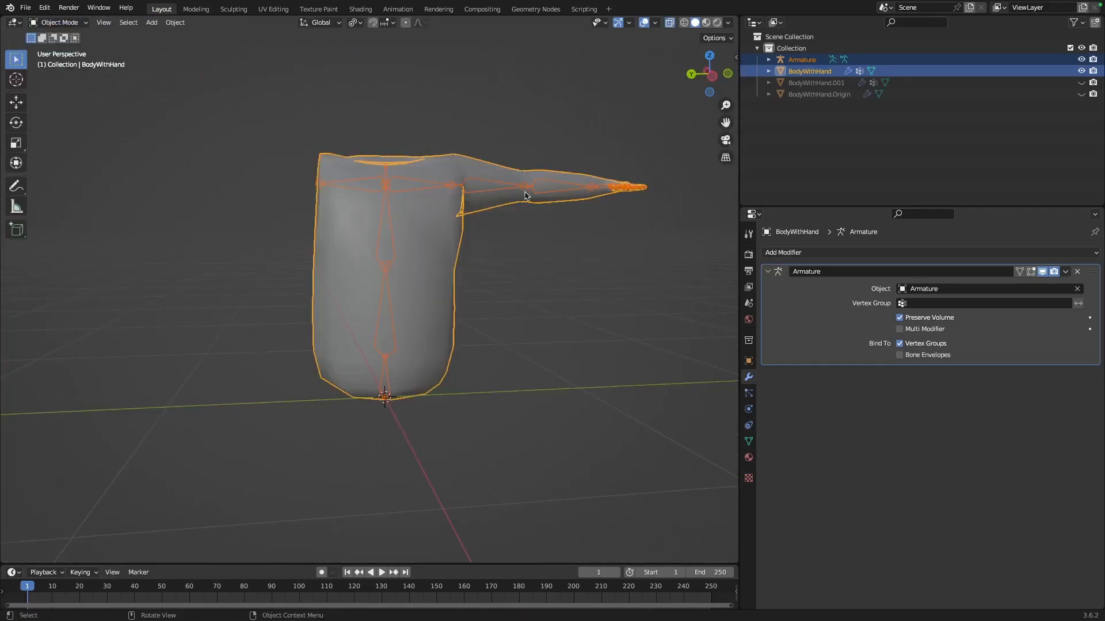
click(524, 190)
click(57, 22)
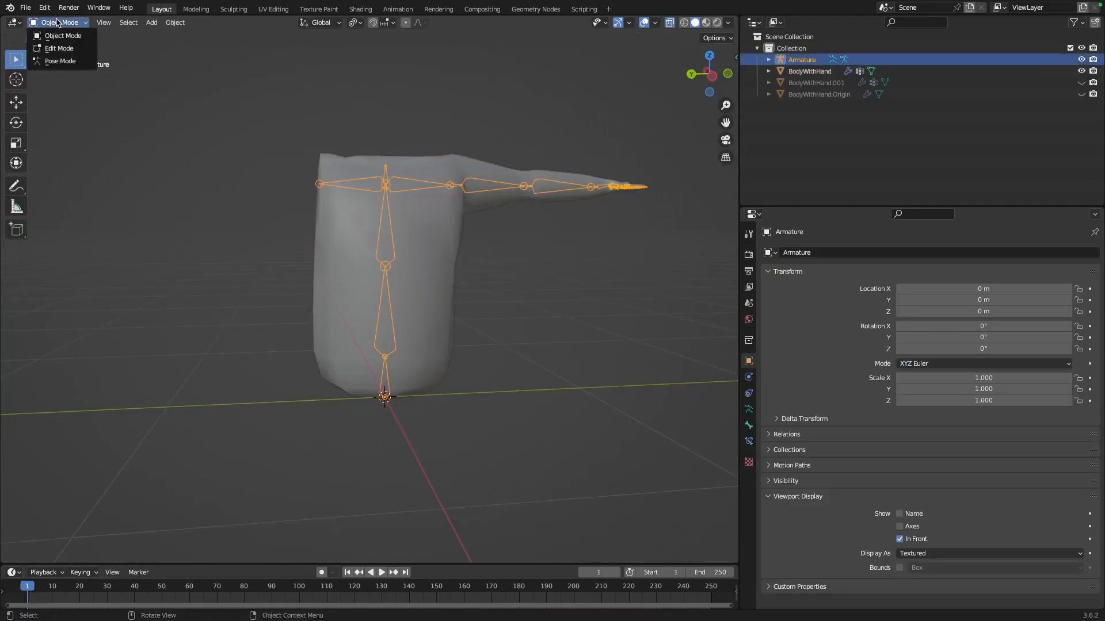
click(60, 61)
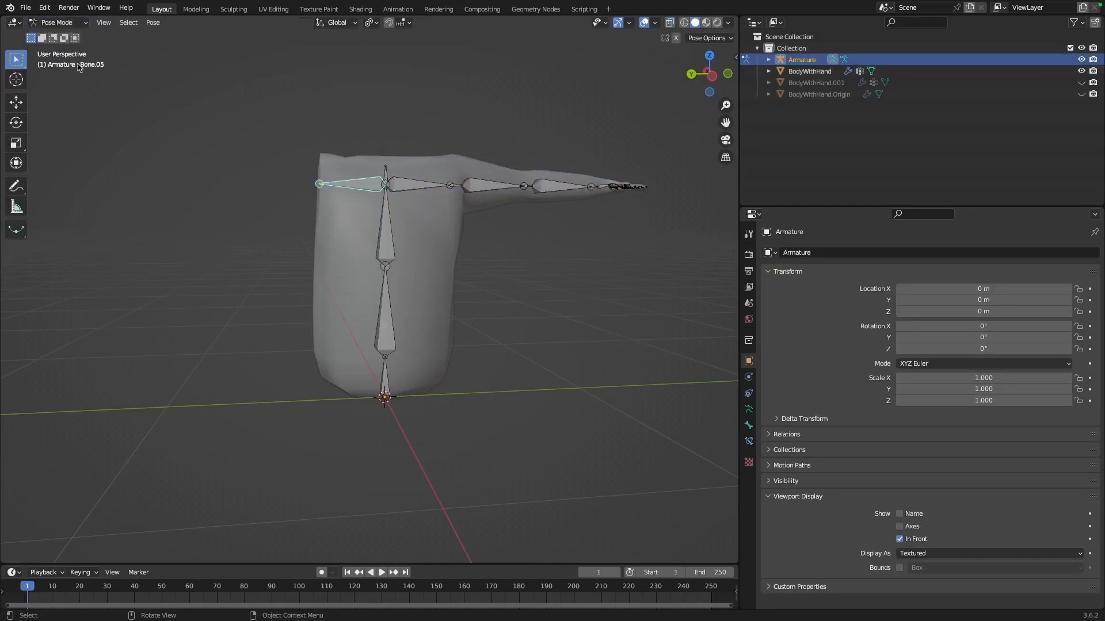
Try rotating the upper-arm bone and the forearm bone to test the new automatic weights.
click(489, 188)
key(r)
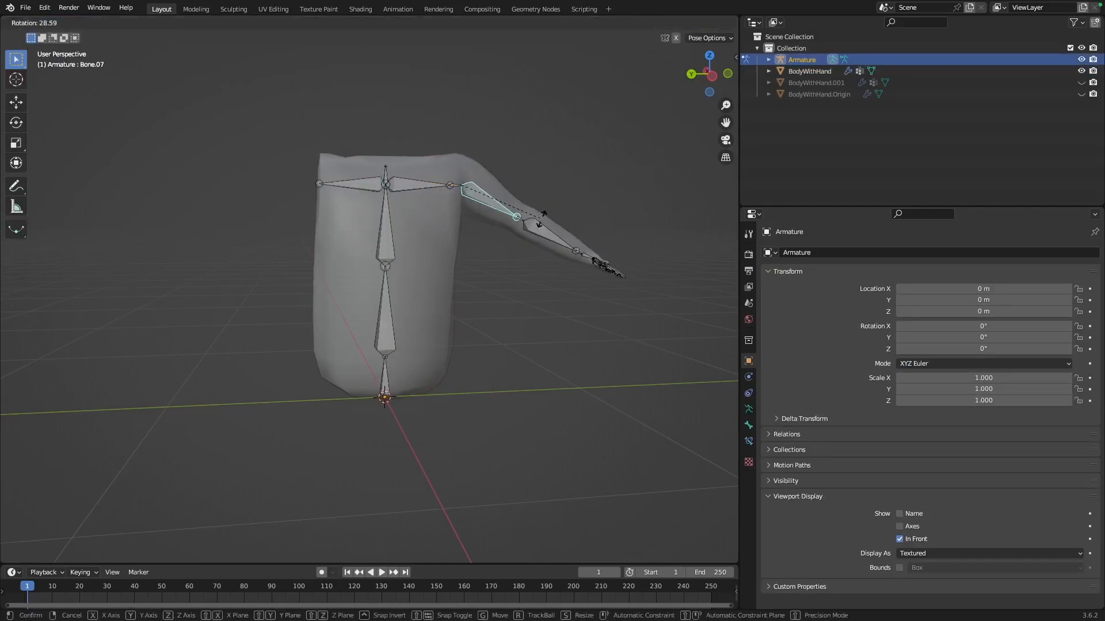
key(Escape)
click(556, 190)
key(r)
key(Escape)
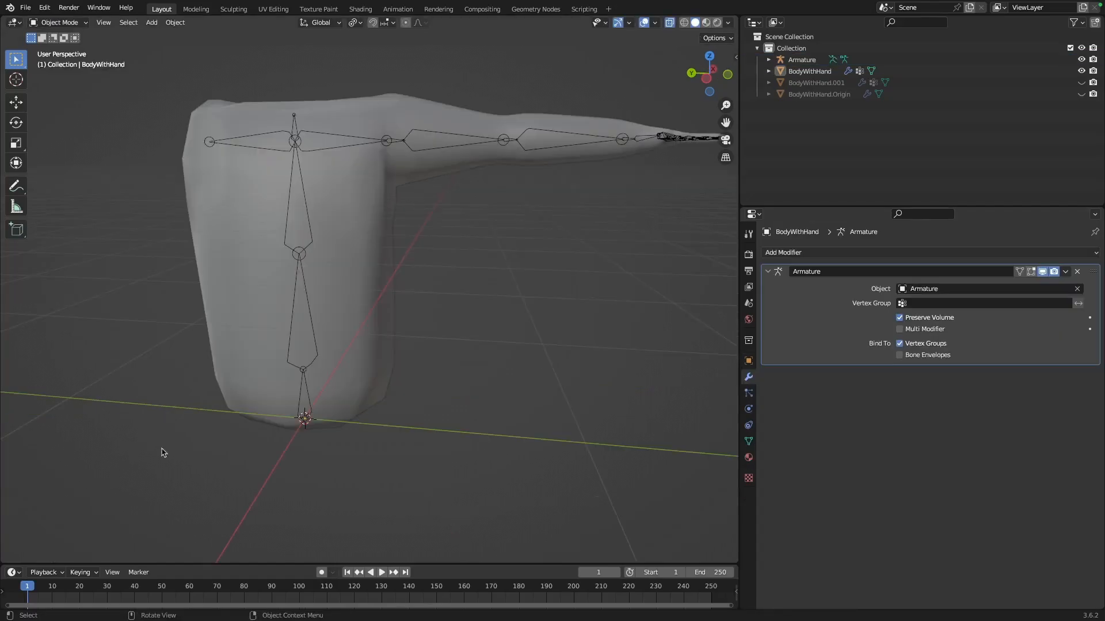
Enlarge the Timeline area up into the 3D viewport's space.
drag(207, 564, 199, 387)
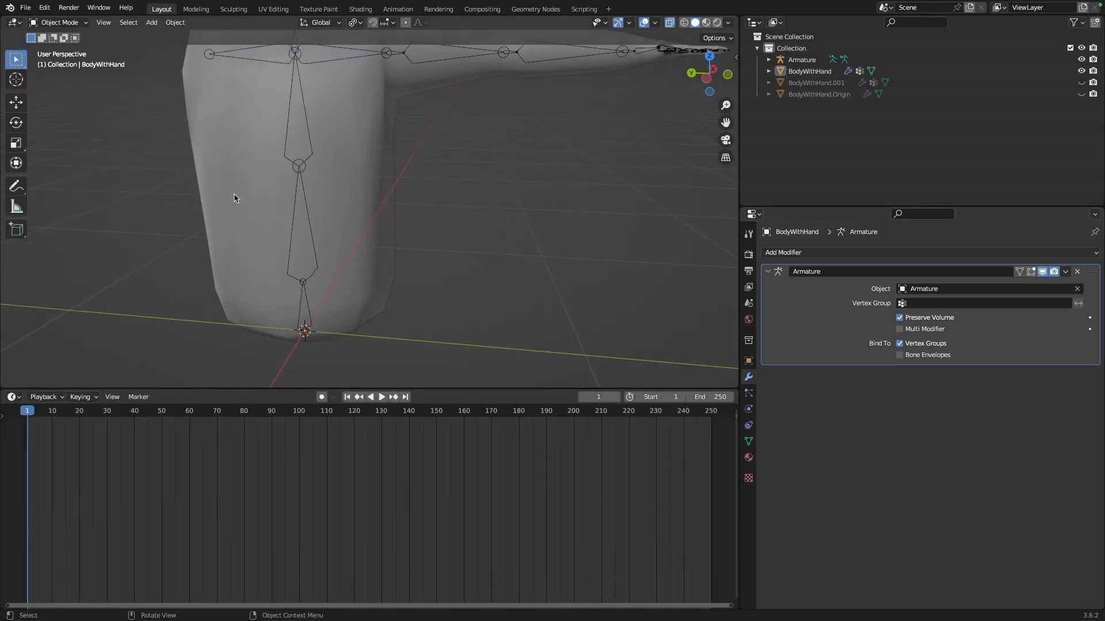
middle_drag(171, 144, 200, 157)
scroll(207, 155, down, 4)
scroll(207, 155, up, 4)
scroll(208, 159, down, 3)
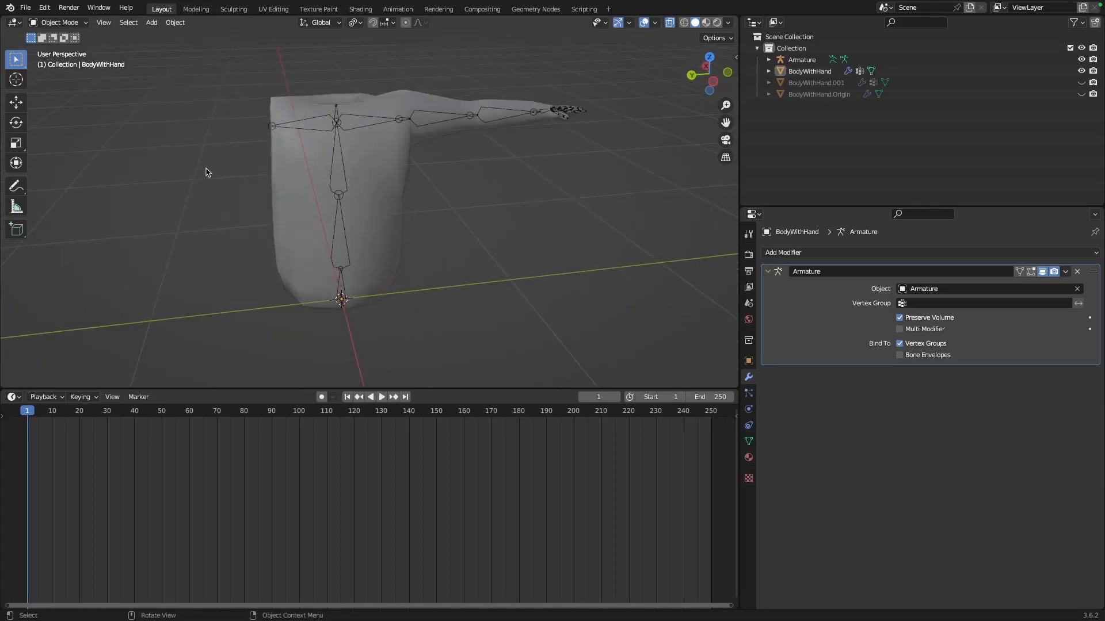
Switch to the Animation workspace and set its main viewport to the left orthographic view of the body.
click(398, 9)
scroll(622, 222, up, 3)
middle_drag(657, 199, 624, 191)
scroll(621, 192, up, 4)
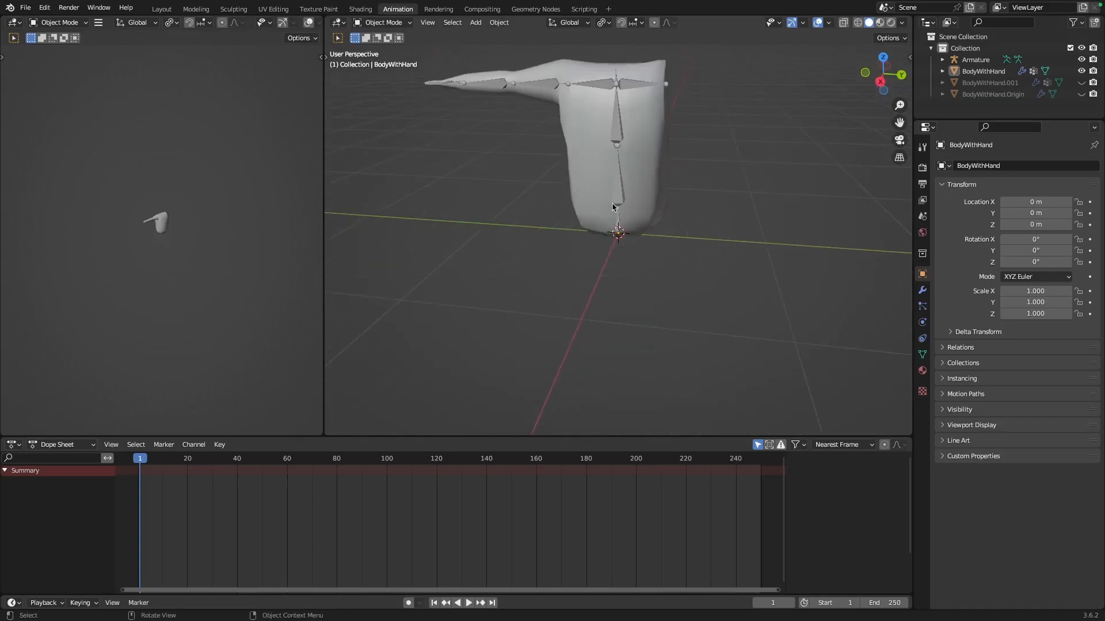
click(881, 79)
click(883, 76)
shift+middle_drag(641, 123, 582, 207)
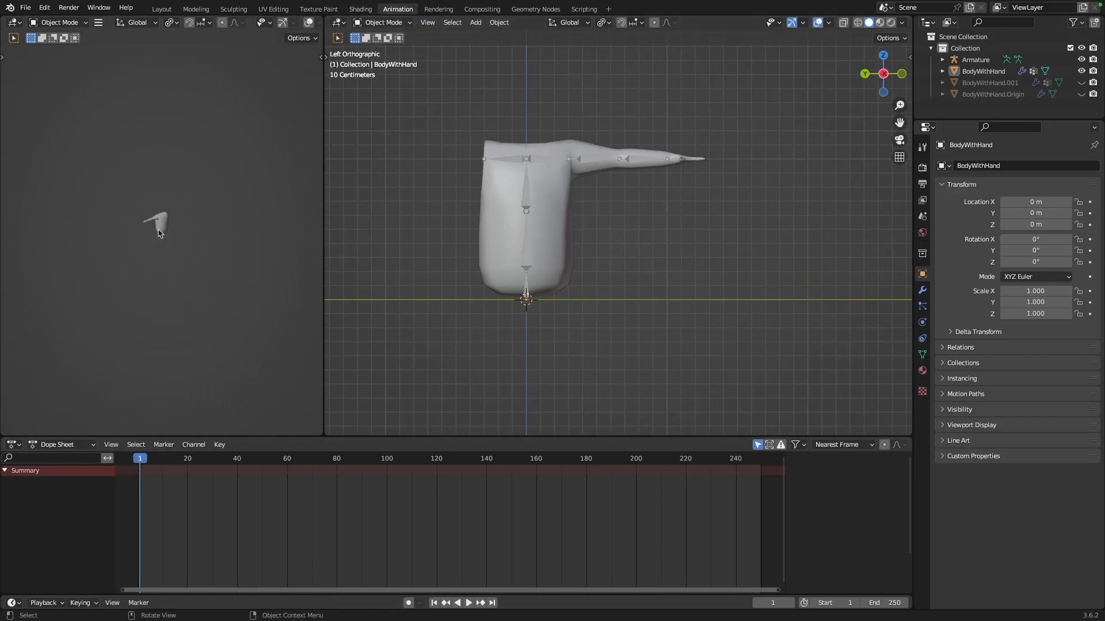
scroll(168, 249, up, 10)
middle_drag(153, 210, 56, 299)
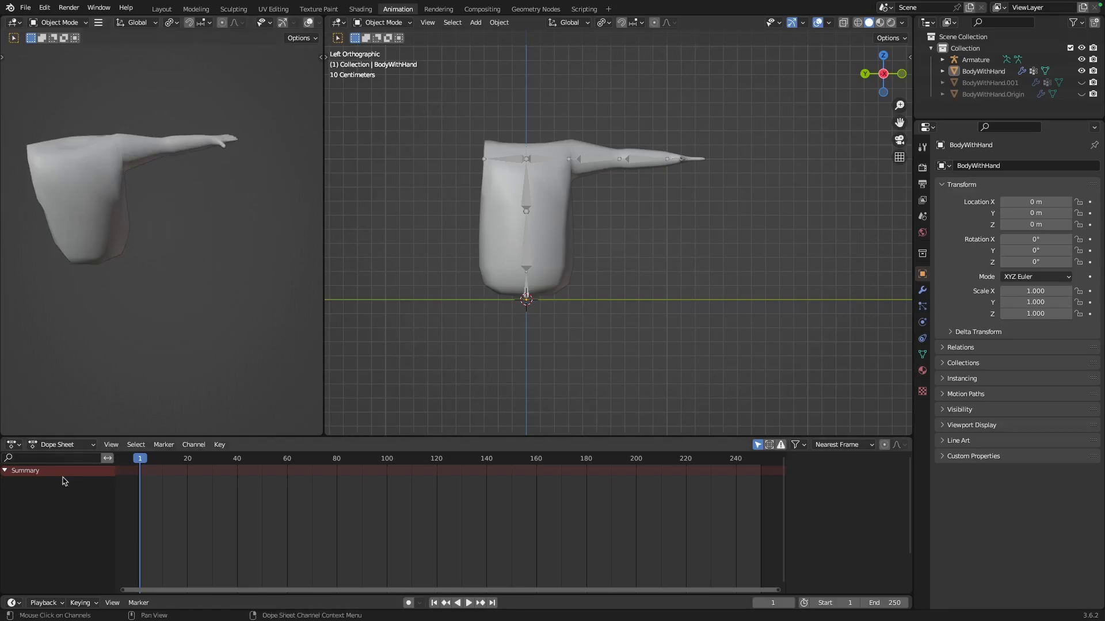
Change the Dope Sheet to the Action Editor, then select the armature and put it in Pose Mode.
click(69, 447)
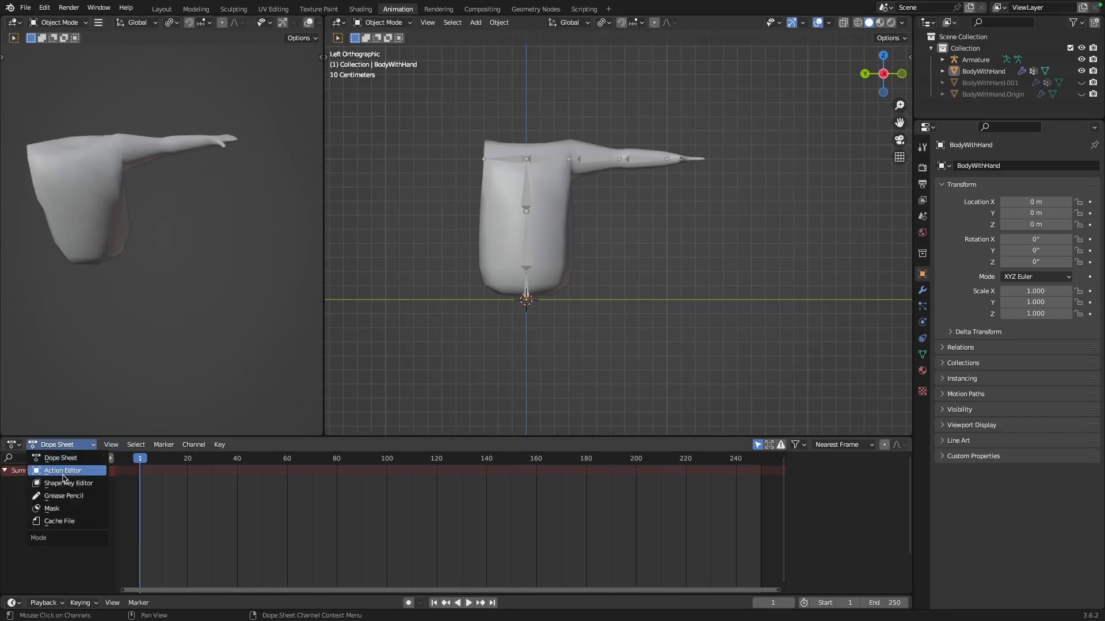
click(63, 471)
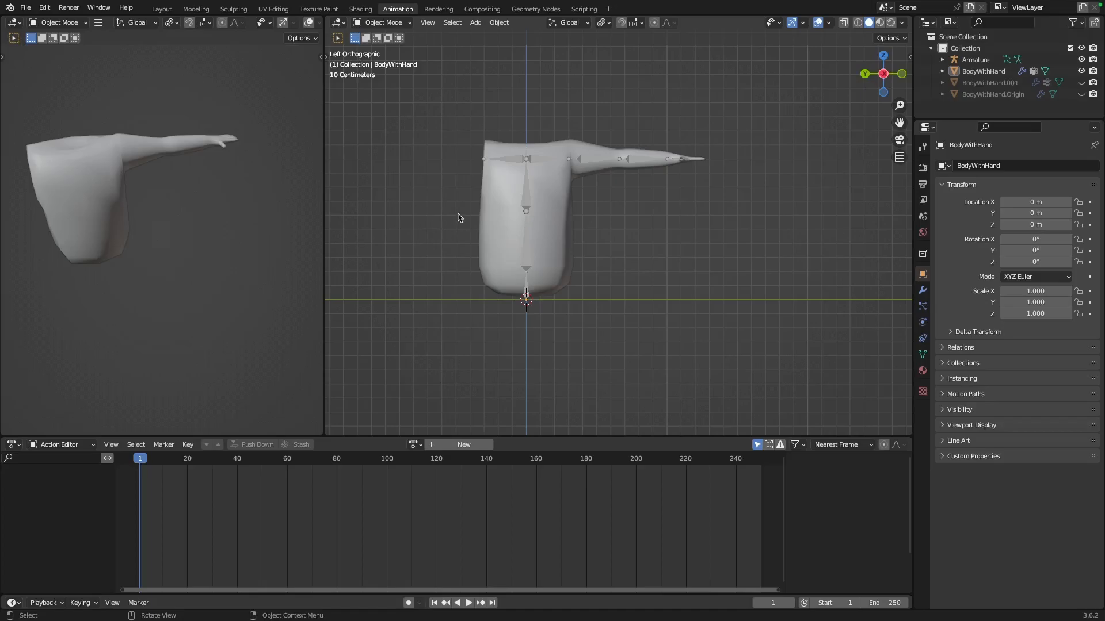
click(493, 213)
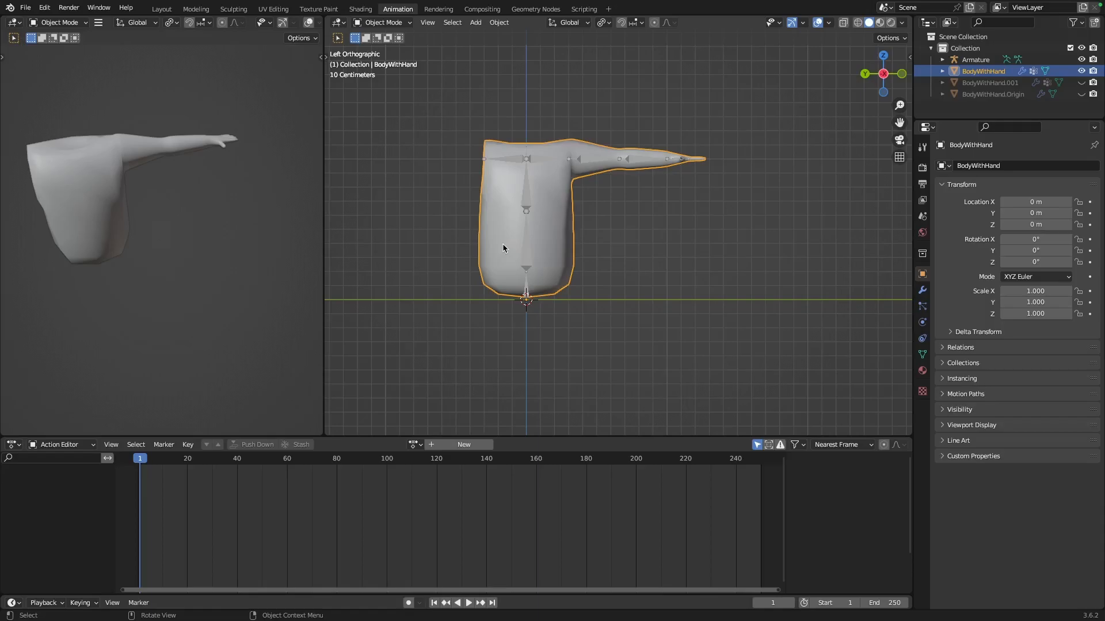
click(586, 164)
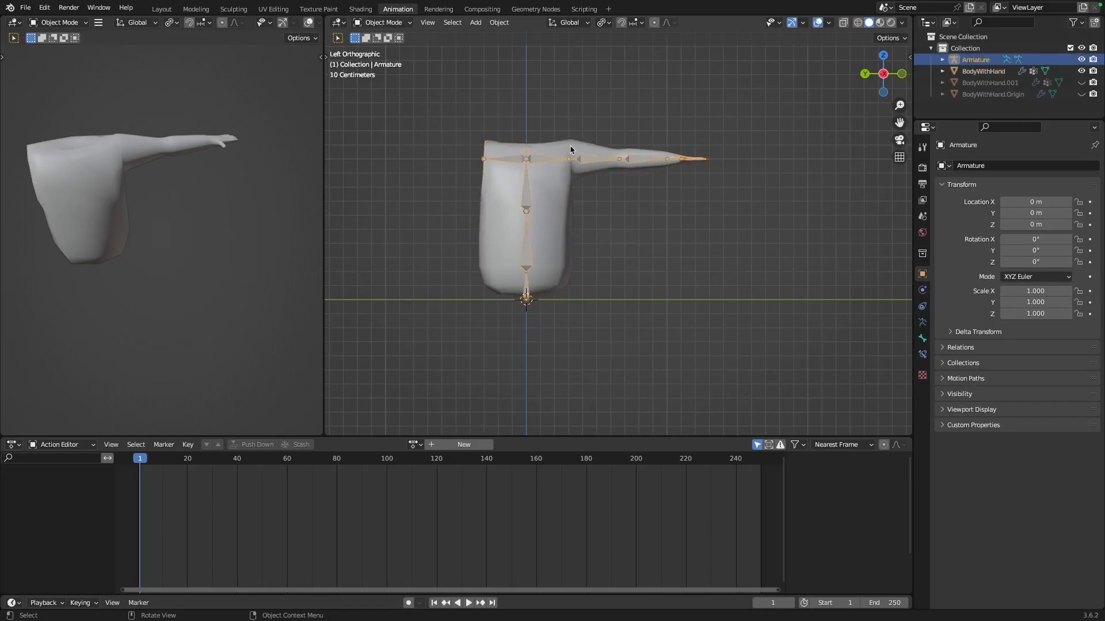
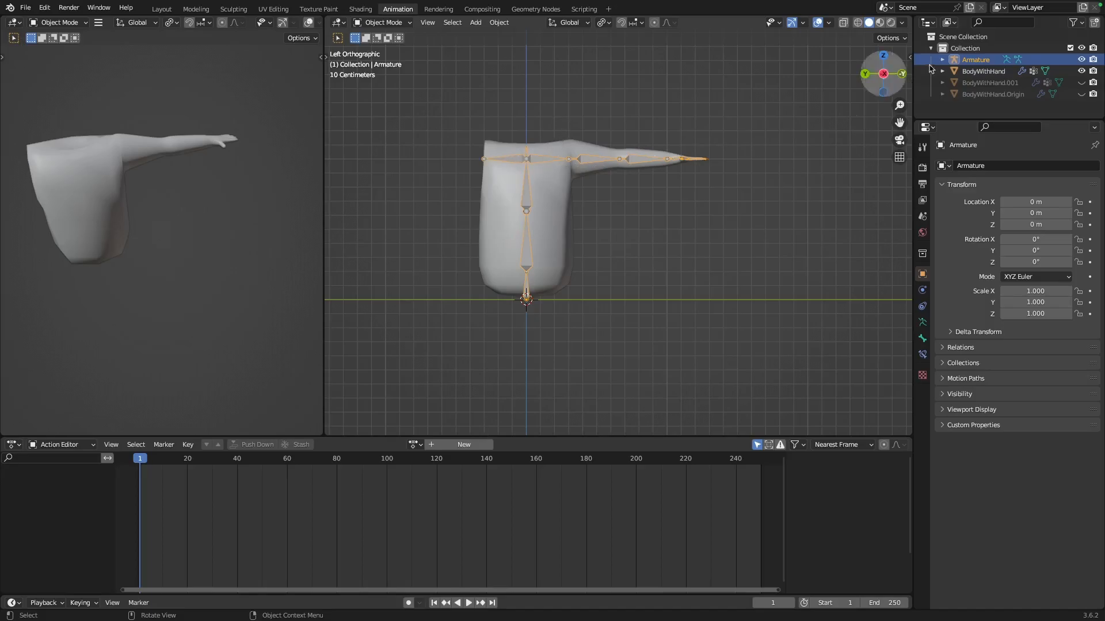
click(400, 23)
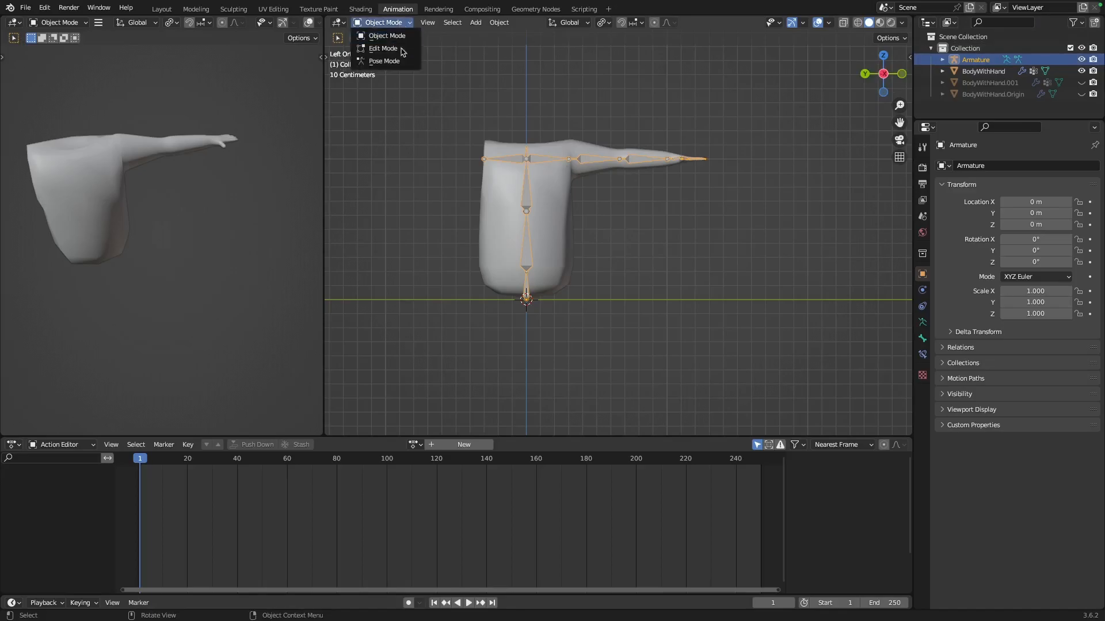
click(381, 61)
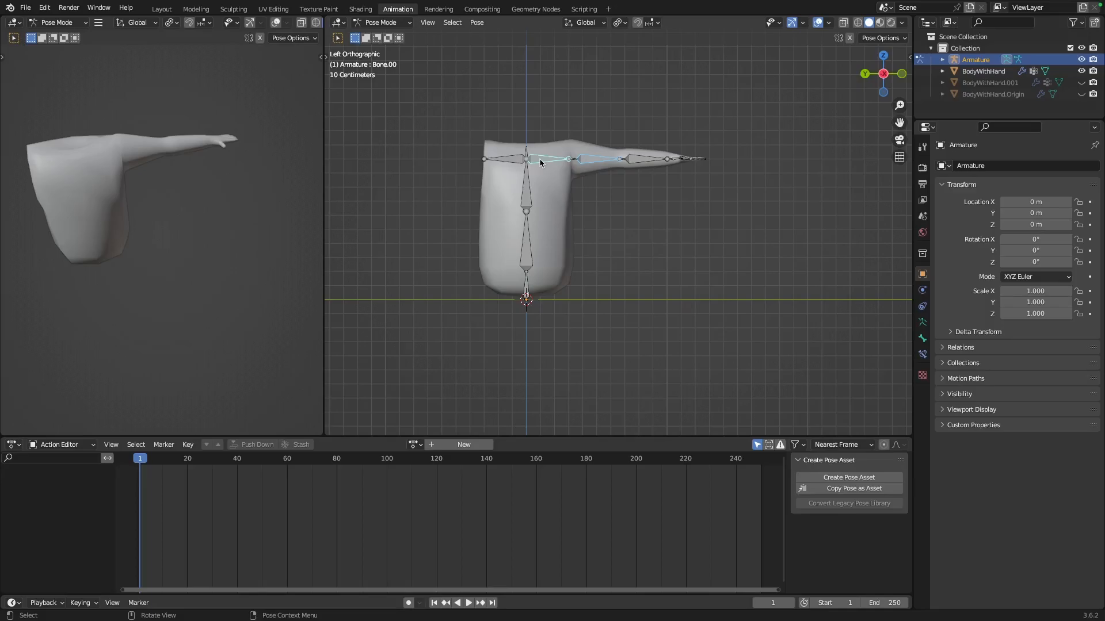
Select all bones and create a new action named Idle with a fake user.
click(515, 160)
key(a)
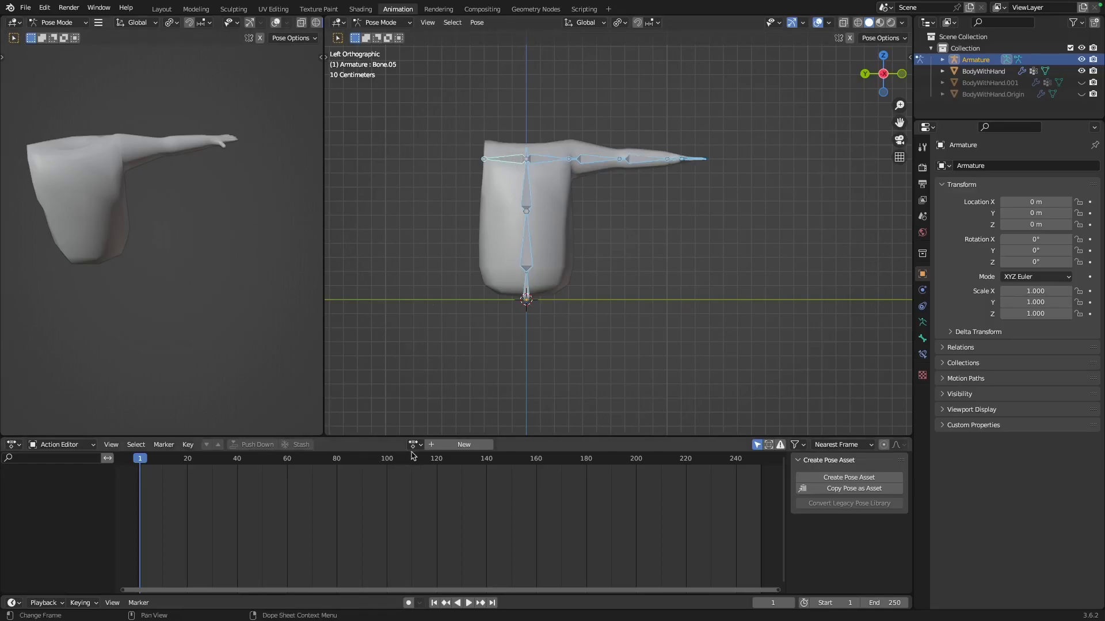
click(452, 446)
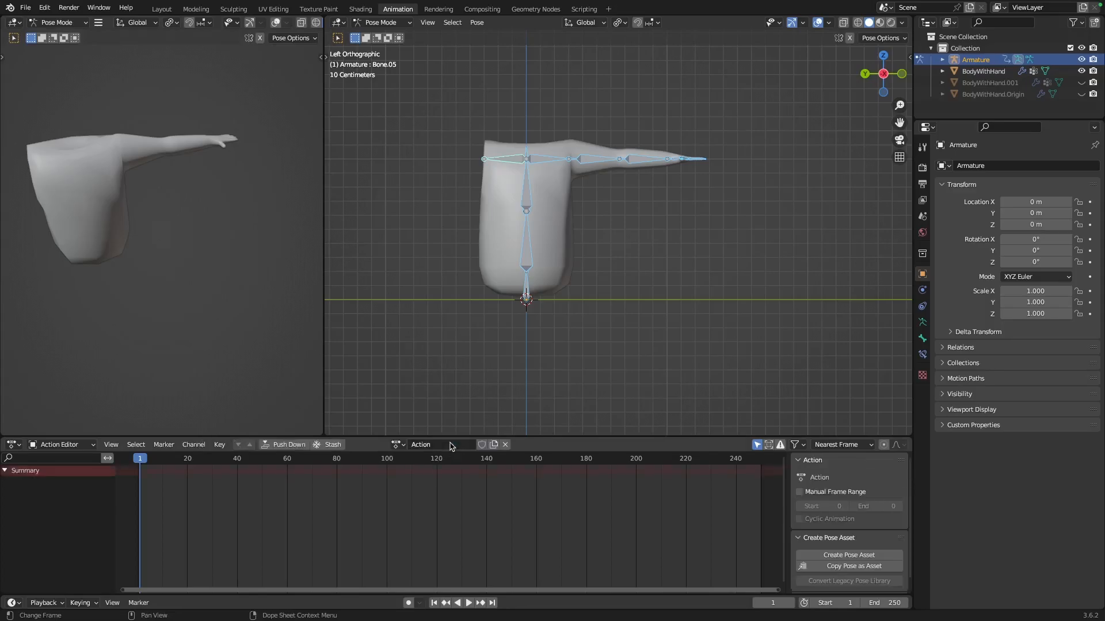
double_click(452, 445)
text(Idle)
click(483, 445)
Enable auto keying and rotate the upper-arm bone partway down from horizontal at frame 1.
click(409, 603)
click(600, 159)
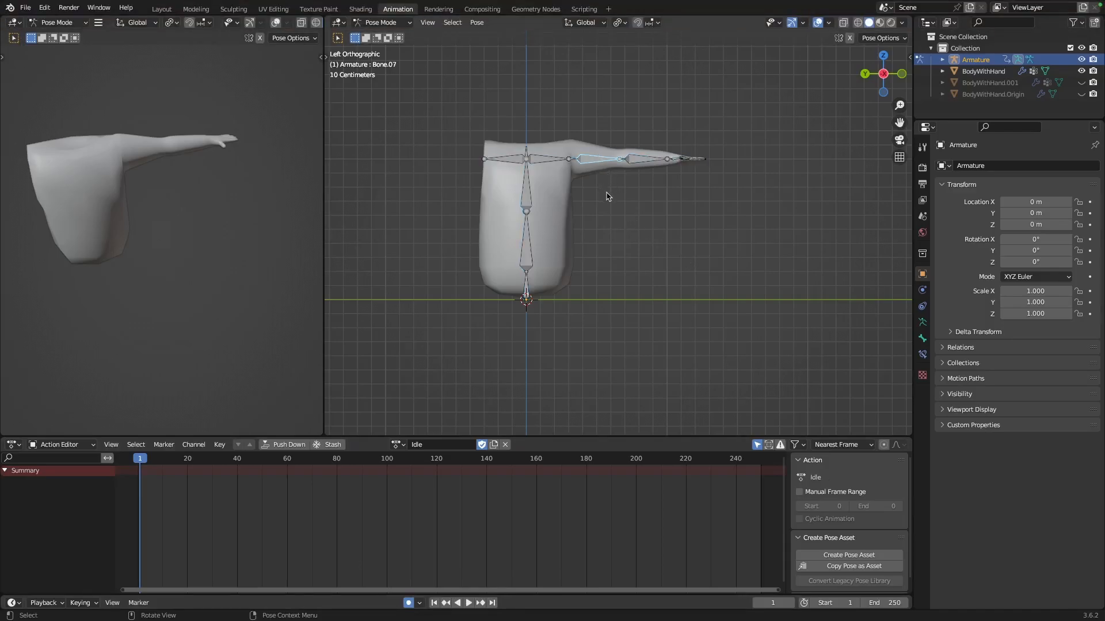
key(r)
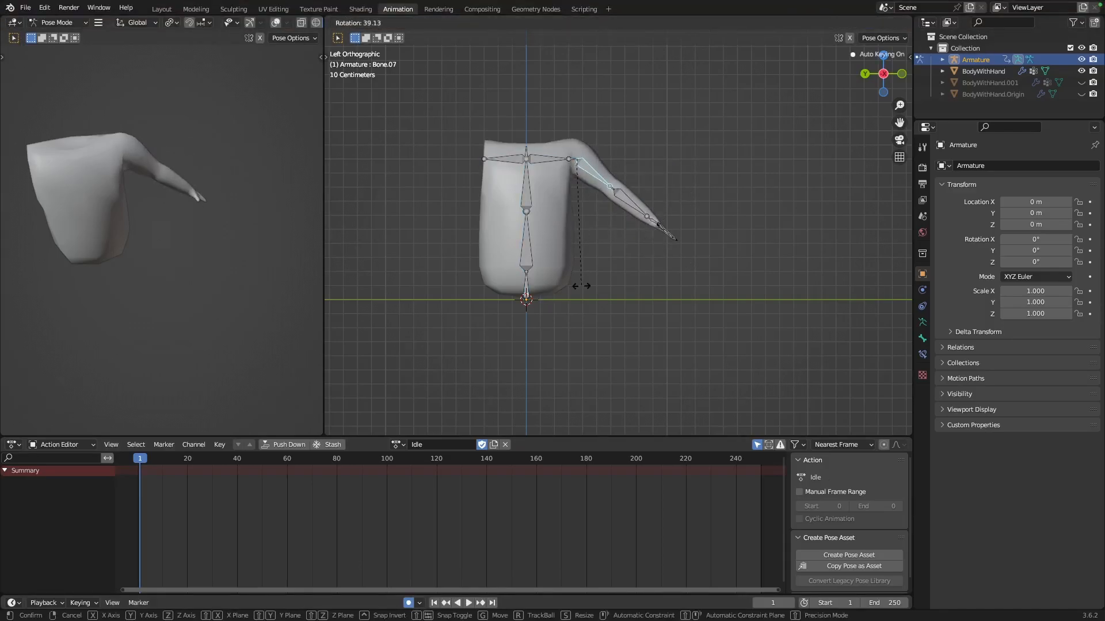
click(620, 264)
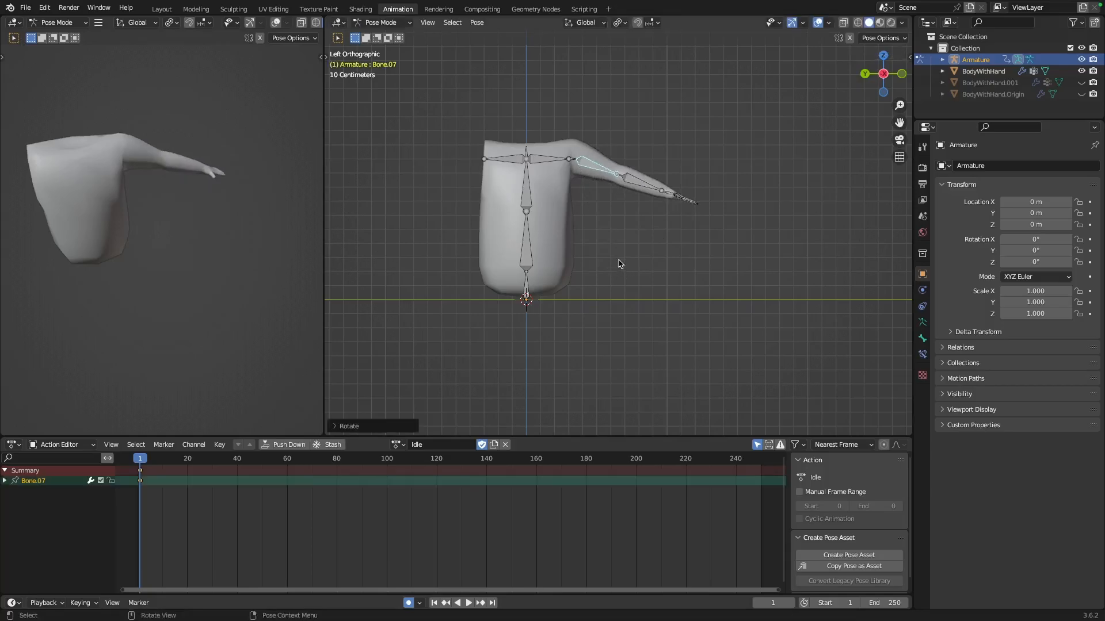
Rotate the short shoulder bone down about 9°, then swing the upper-arm bone further down toward the torso.
click(574, 166)
key(r)
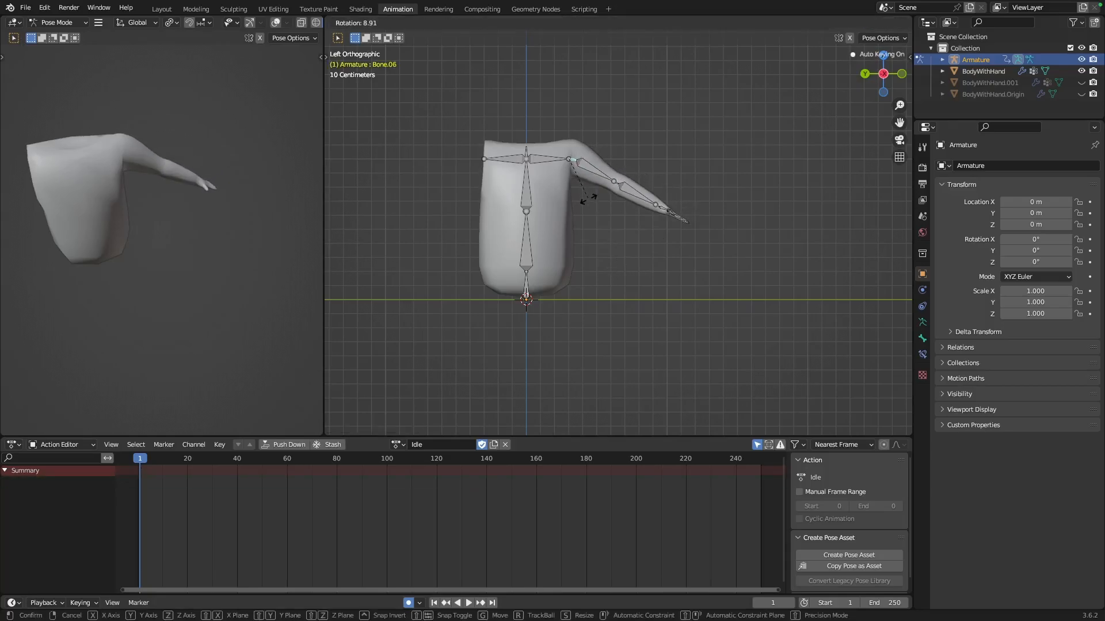
click(588, 198)
click(599, 178)
key(r)
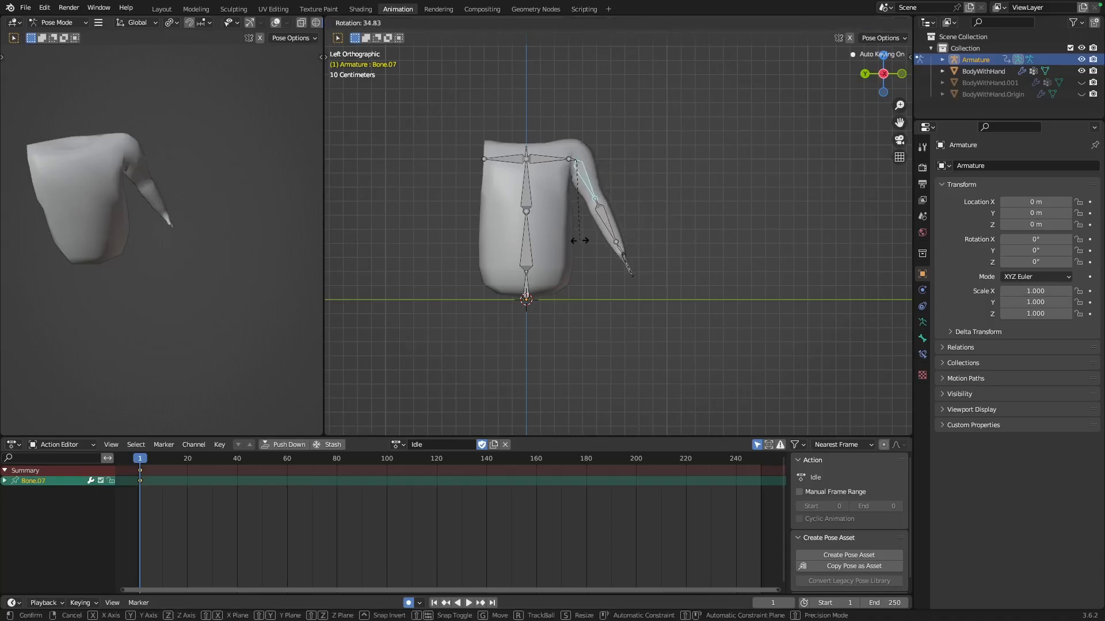
click(574, 250)
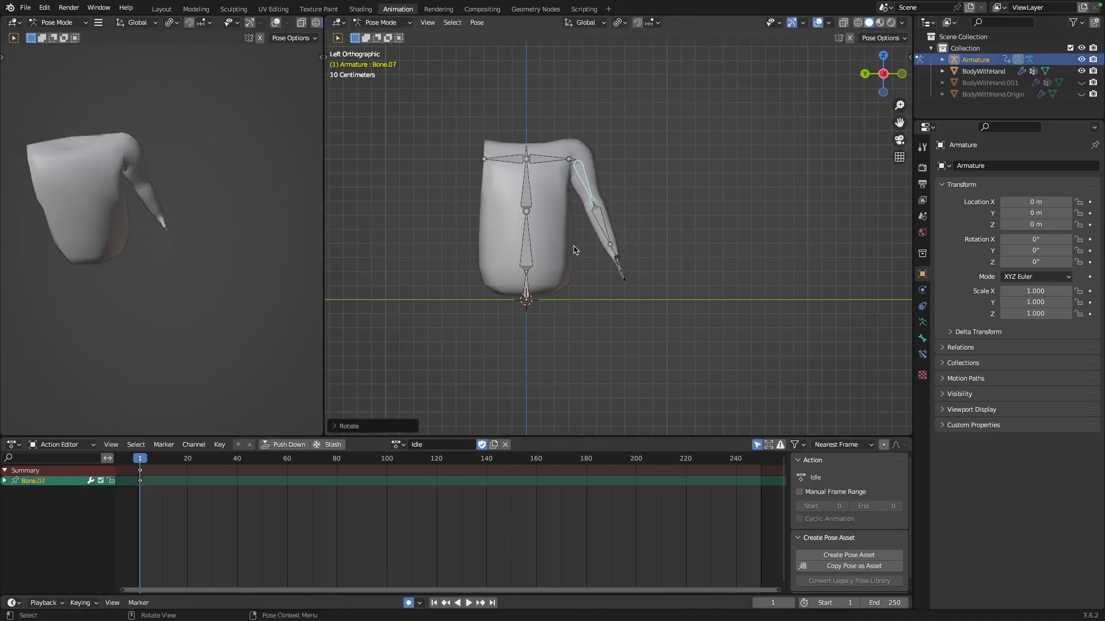
Rotate the collarbone bone down about 2° and the forearm bone inward so the arm hangs beside the torso.
click(564, 166)
key(r)
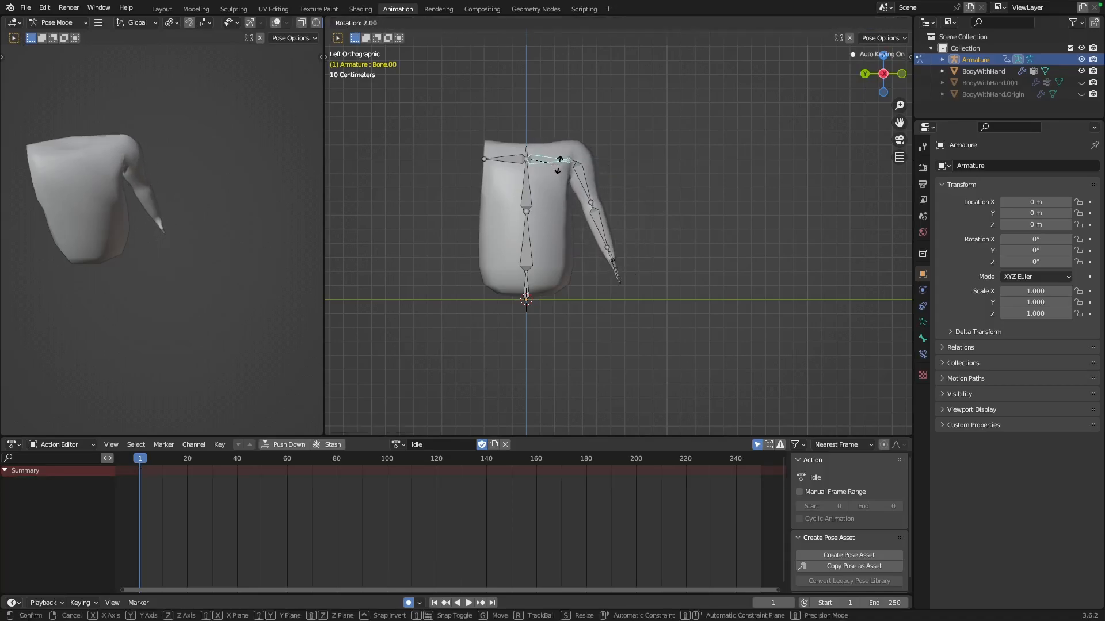
click(559, 165)
click(600, 231)
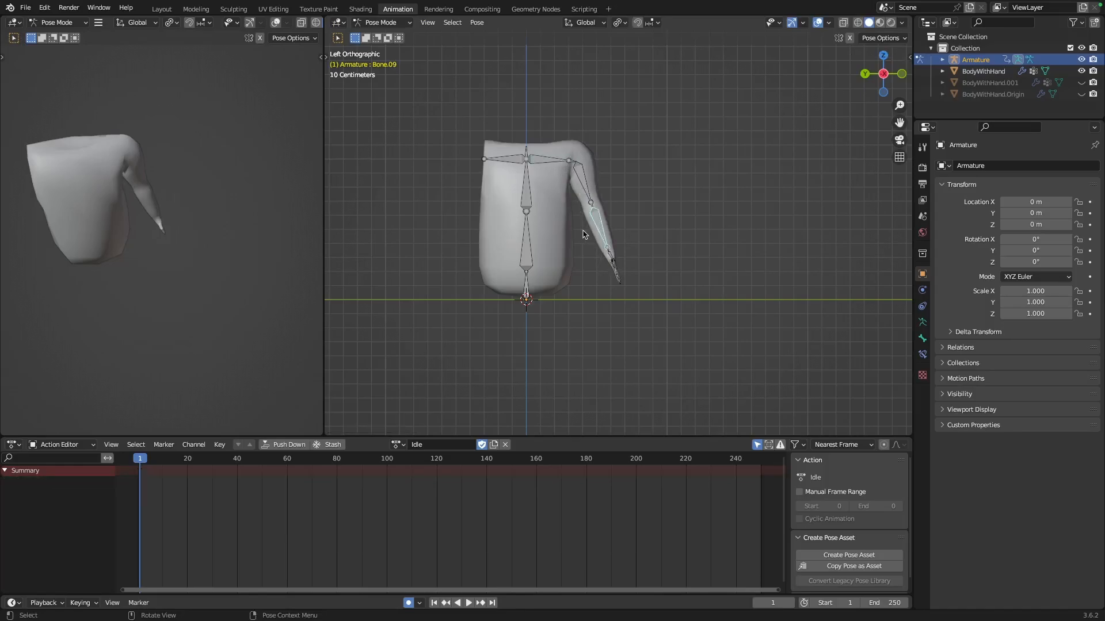
key(r)
click(592, 243)
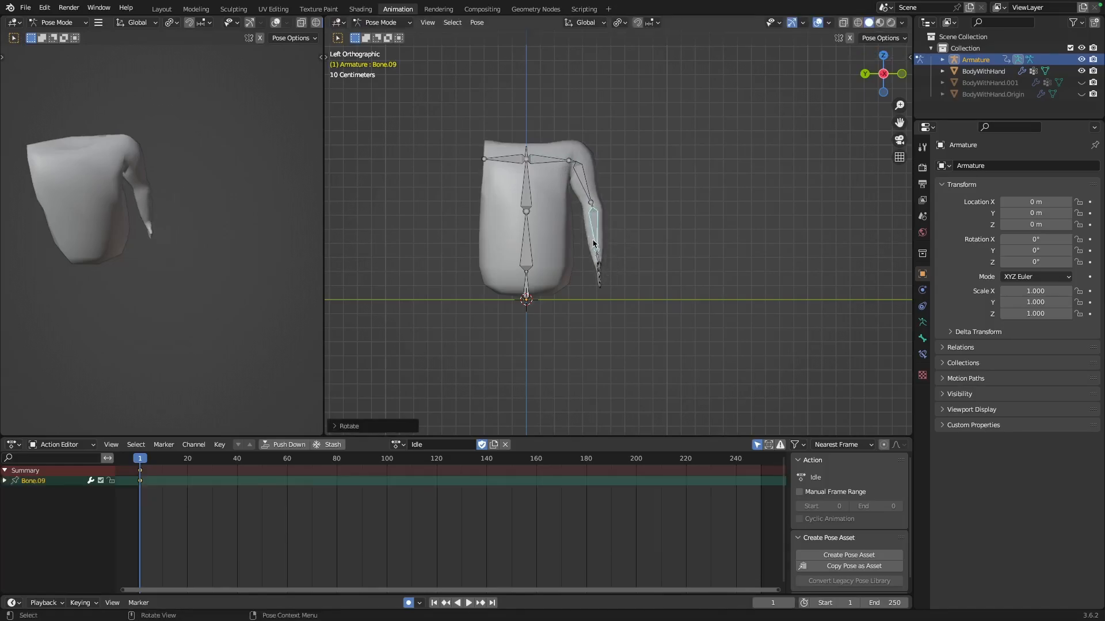
middle_drag(242, 215, 234, 173)
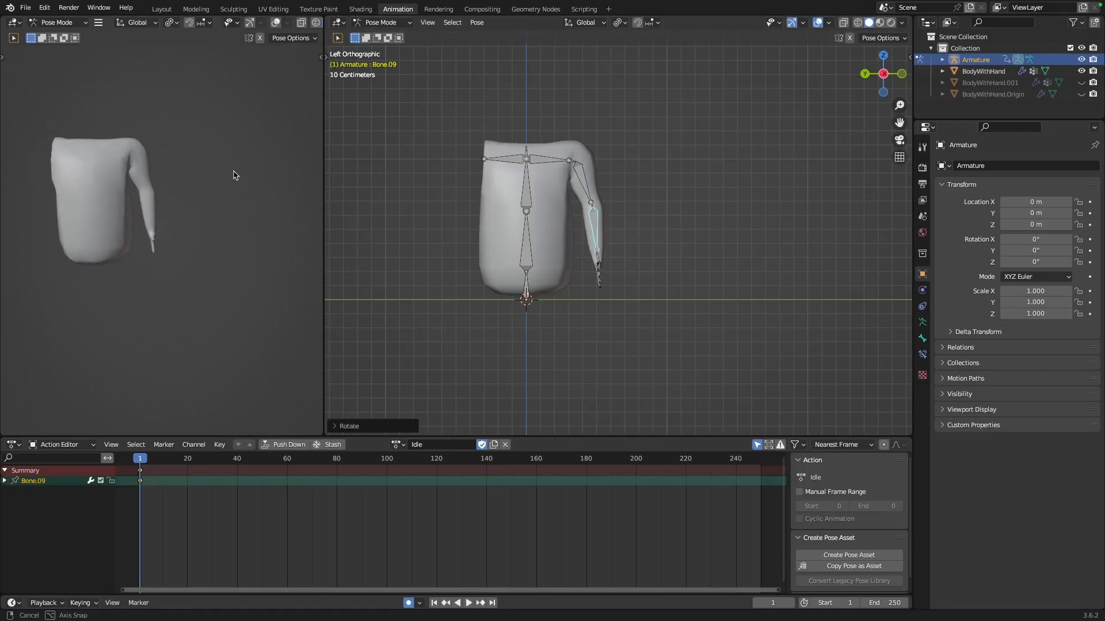
mouse_move(104, 184)
middle_down()
mouse_move(118, 186)
mouse_move(116, 176)
middle_up()
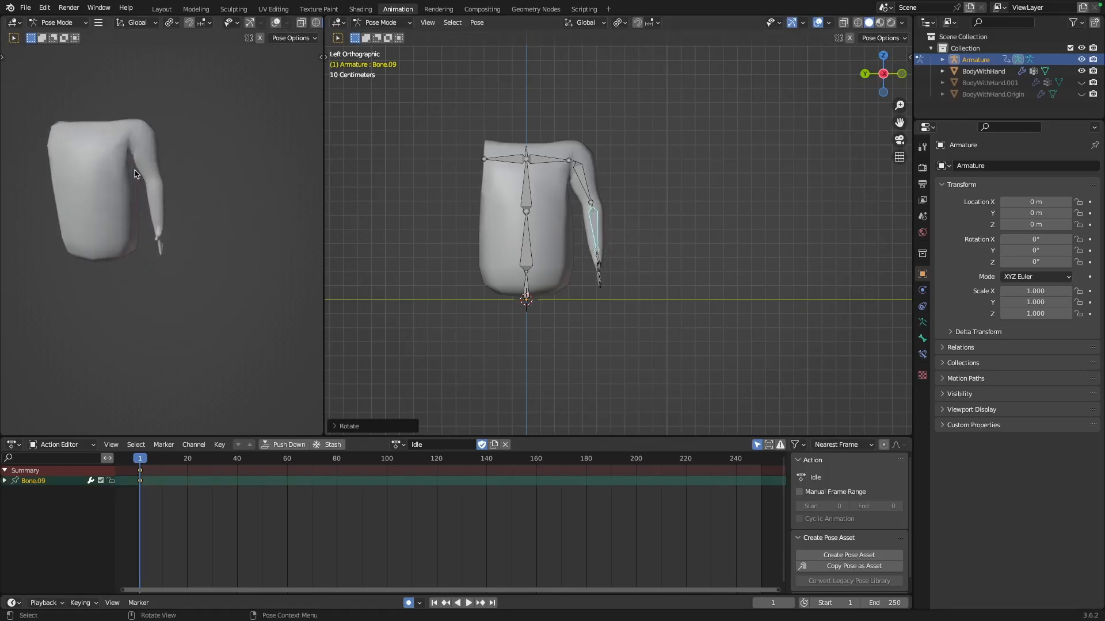
scroll(115, 107, up, 5)
scroll(112, 101, down, 4)
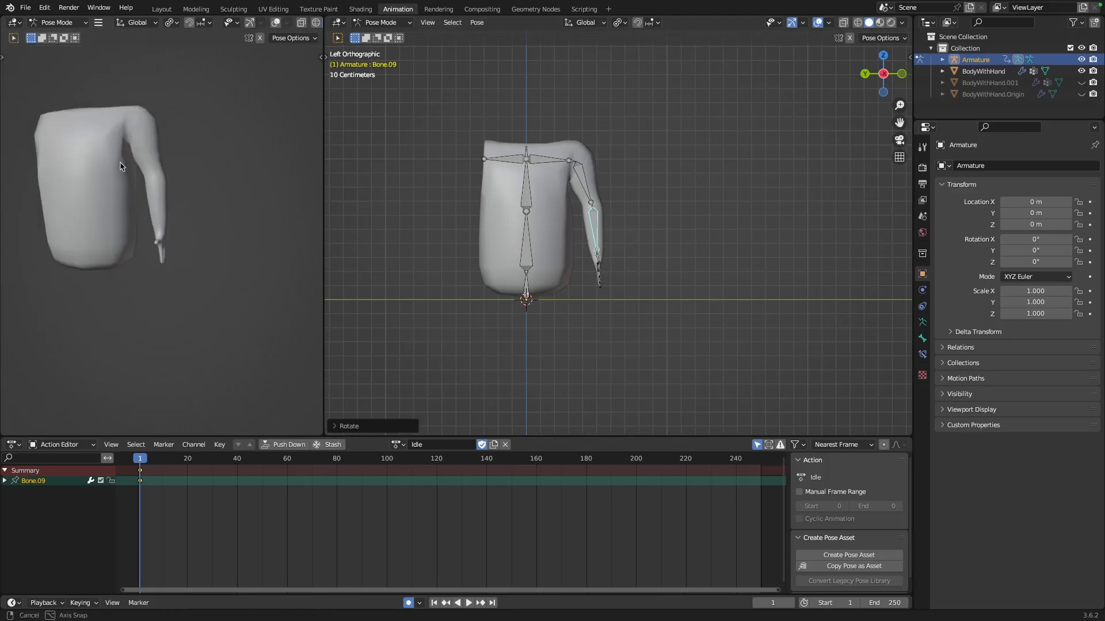
scroll(121, 167, up, 2)
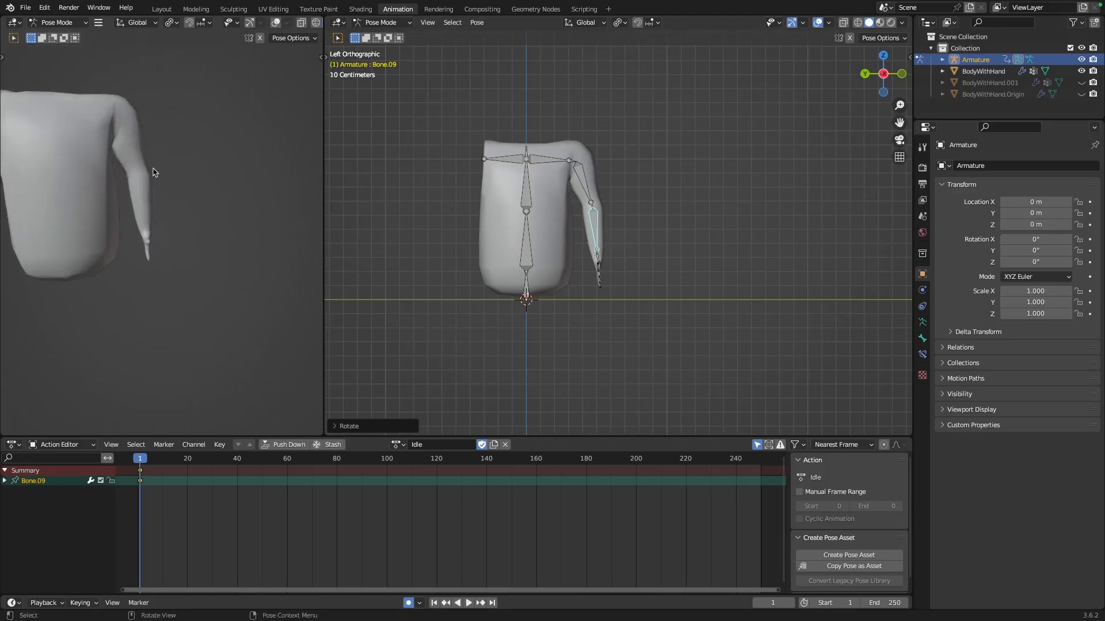
click(527, 194)
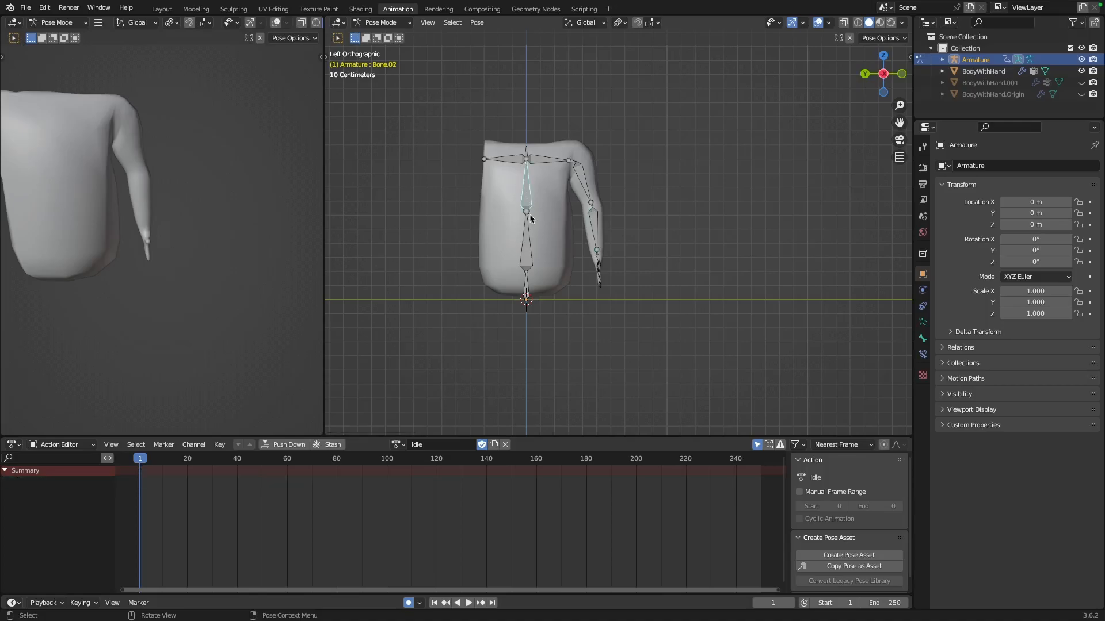
key(s)
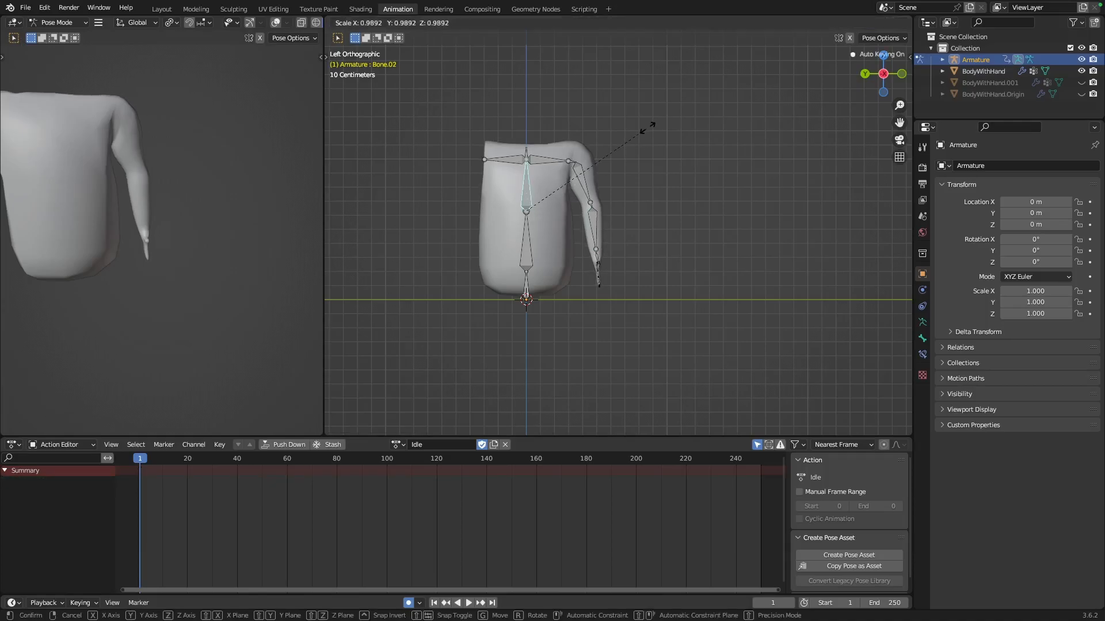
right_click(647, 128)
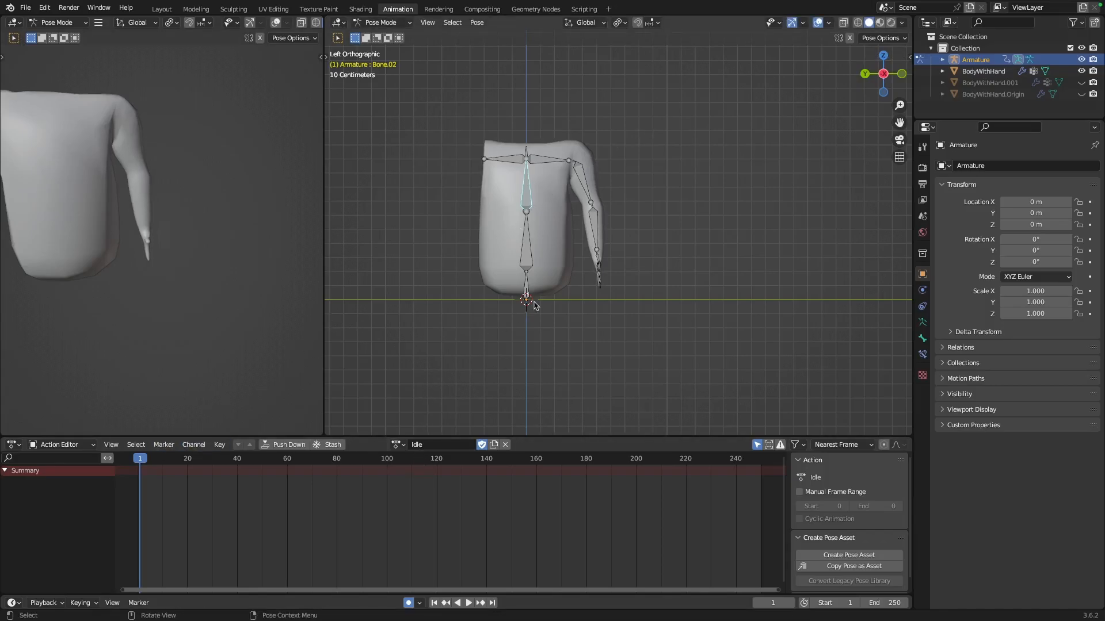
middle_drag(567, 292, 457, 291)
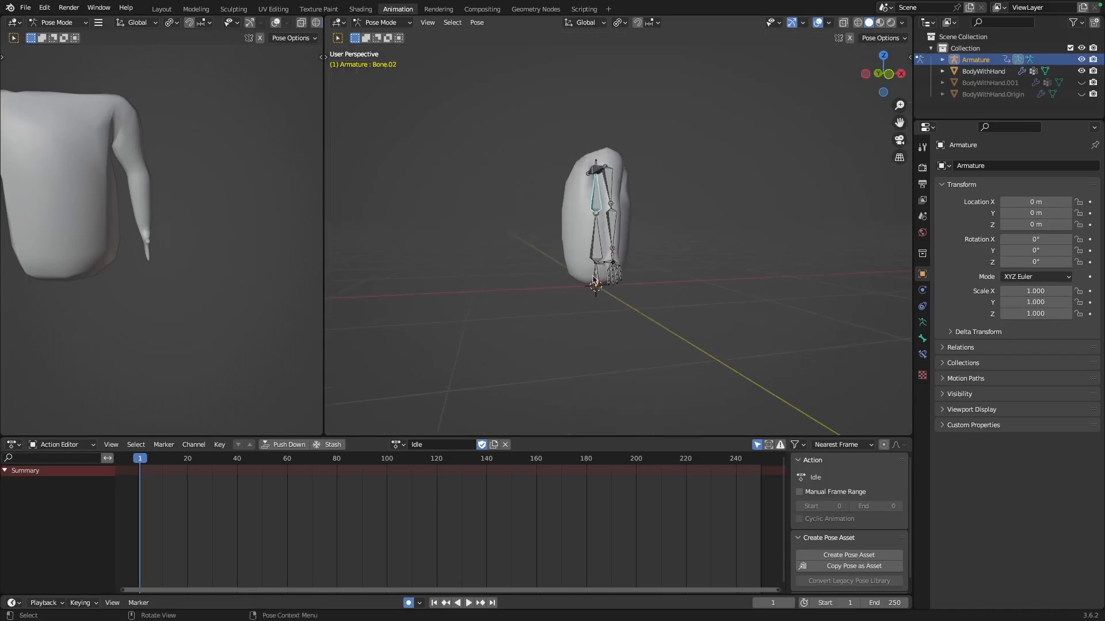
Bend the thumb in toward the hand by rotating its base bone and its tip bone in the frame 1 pose.
scroll(612, 265, up, 2)
click(567, 332)
mouse_move(577, 350)
middle_down()
mouse_move(587, 349)
mouse_move(571, 348)
middle_up()
key(r)
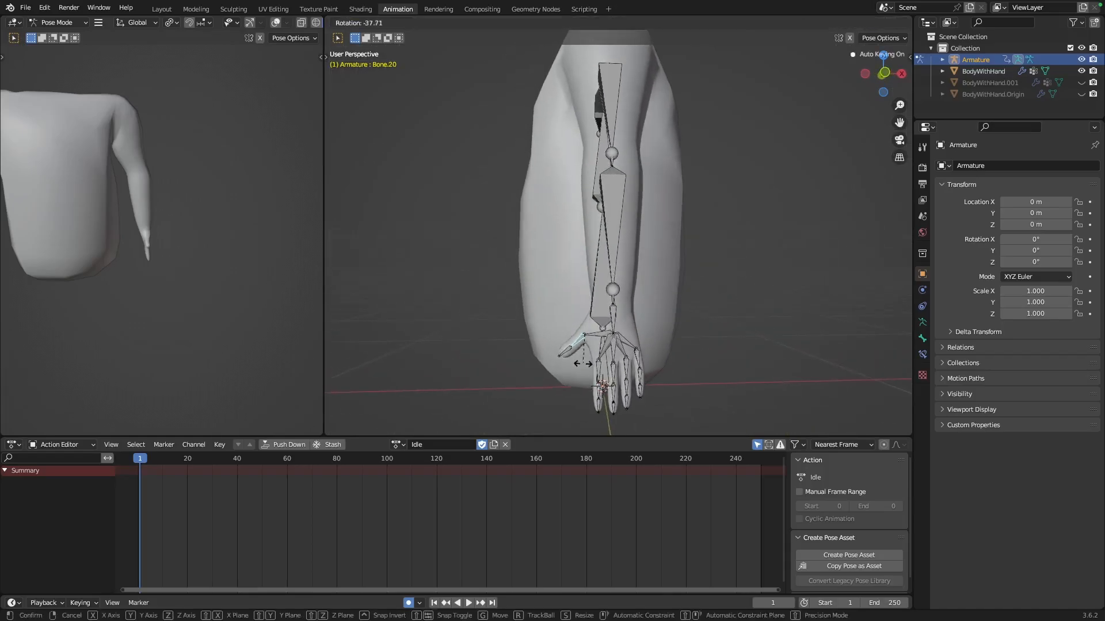
click(582, 373)
click(570, 354)
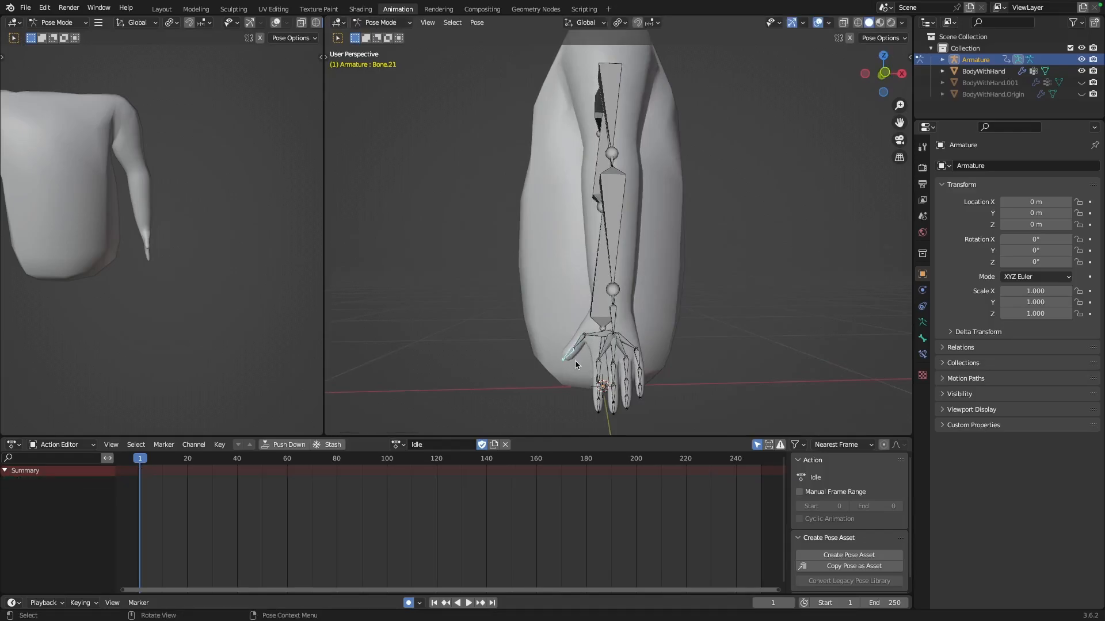
key(r)
click(593, 380)
Rotate the root bone at the base of the armature 90° around the global Z axis.
middle_drag(585, 377, 576, 230)
scroll(525, 304, down, 3)
click(886, 73)
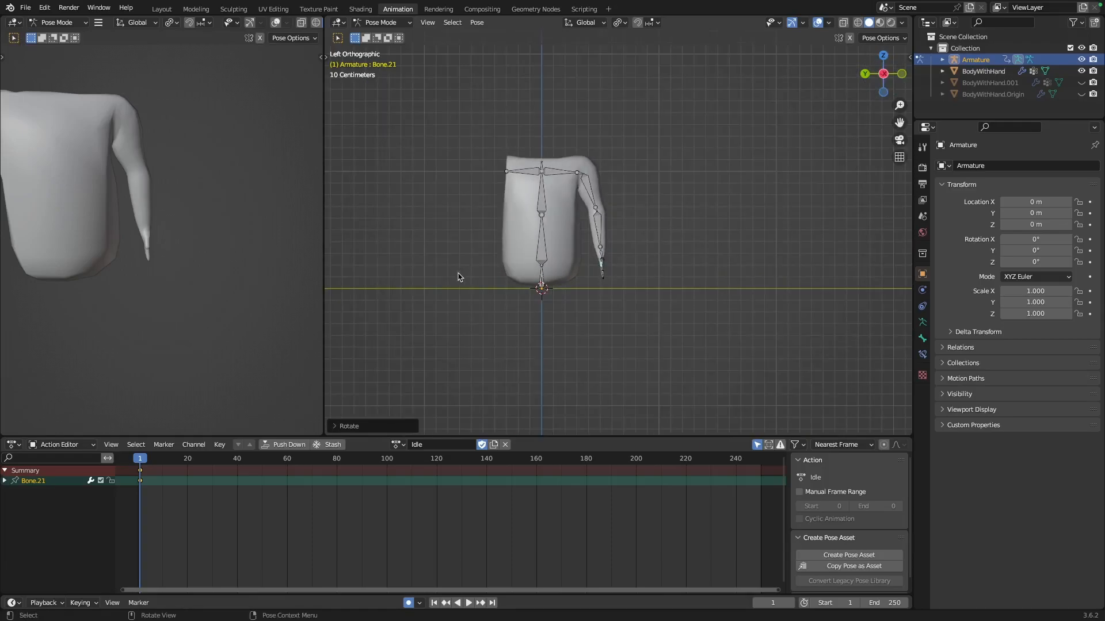
click(543, 282)
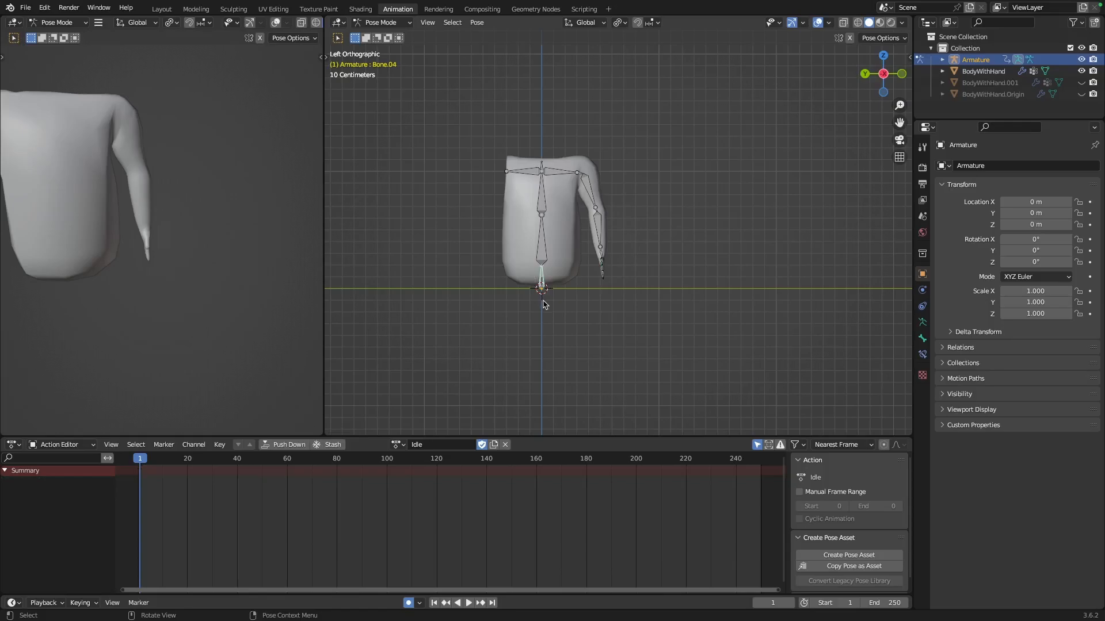
middle_drag(544, 305, 559, 278)
text(r)
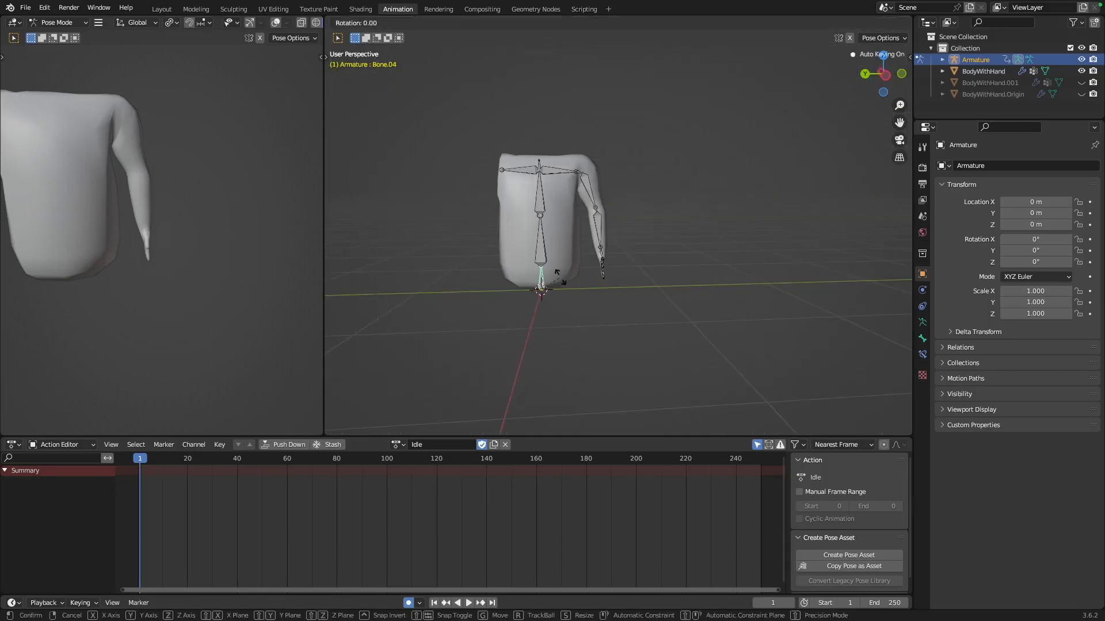
text(z90)
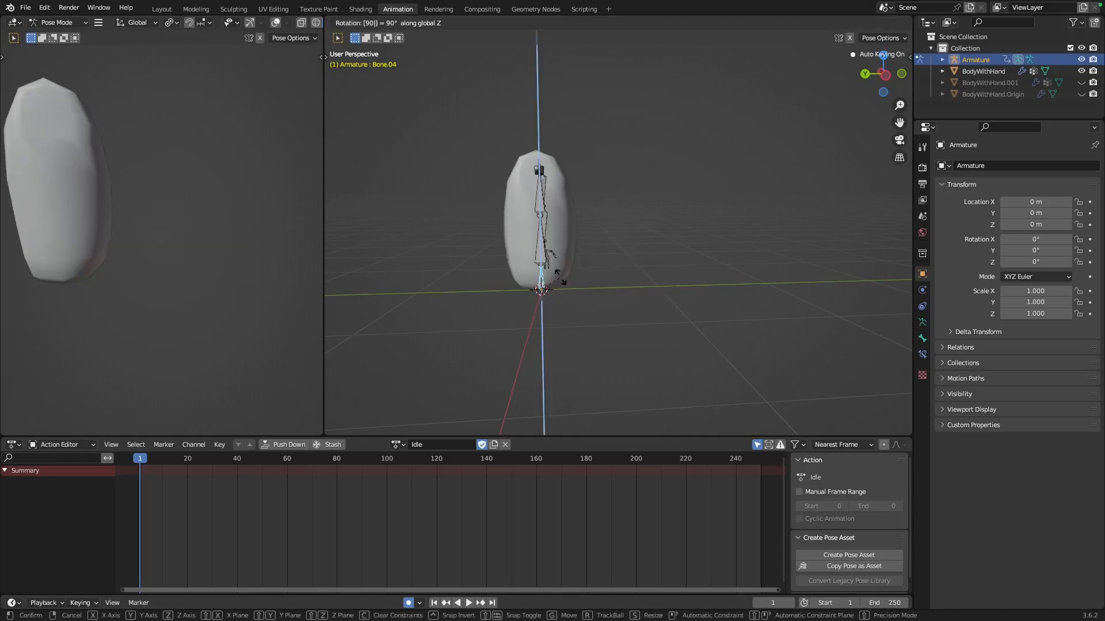
key(Return)
Try scaling the upper spine bone down slightly at frame 20, and undo the change.
middle_drag(576, 280, 497, 266)
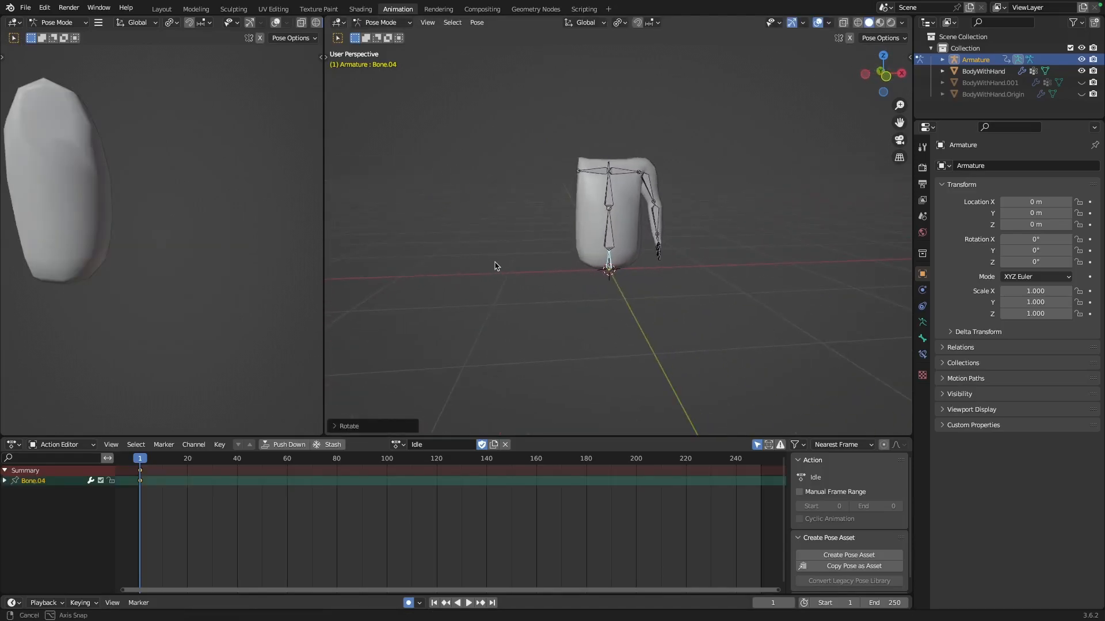
mouse_move(616, 250)
middle_down()
mouse_move(601, 242)
mouse_move(614, 243)
middle_up()
scroll(615, 243, up, 2)
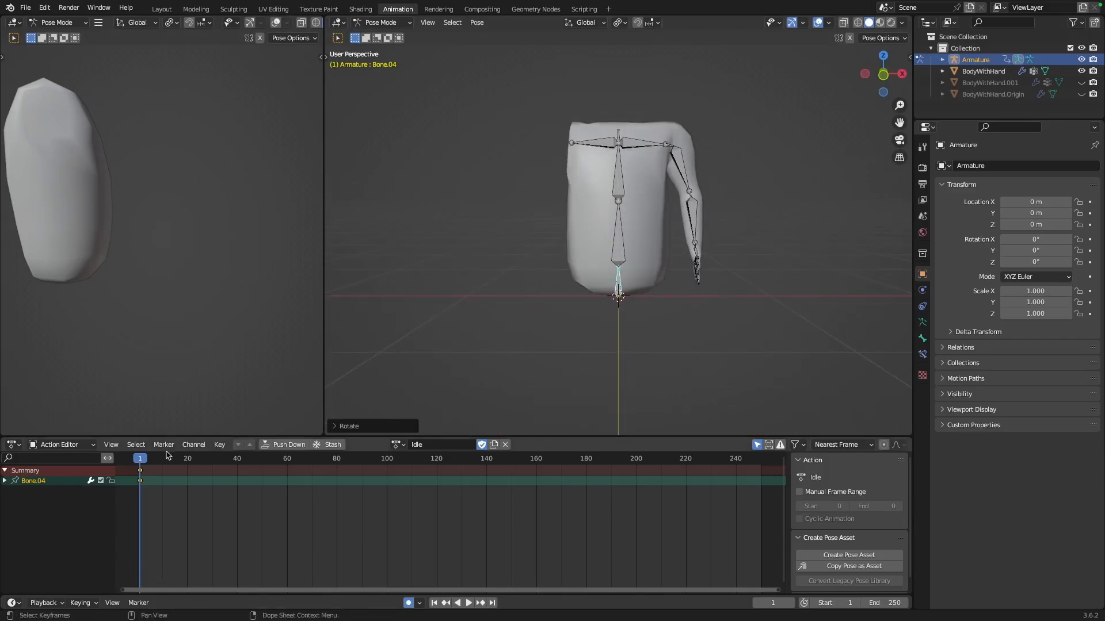
drag(139, 460, 189, 463)
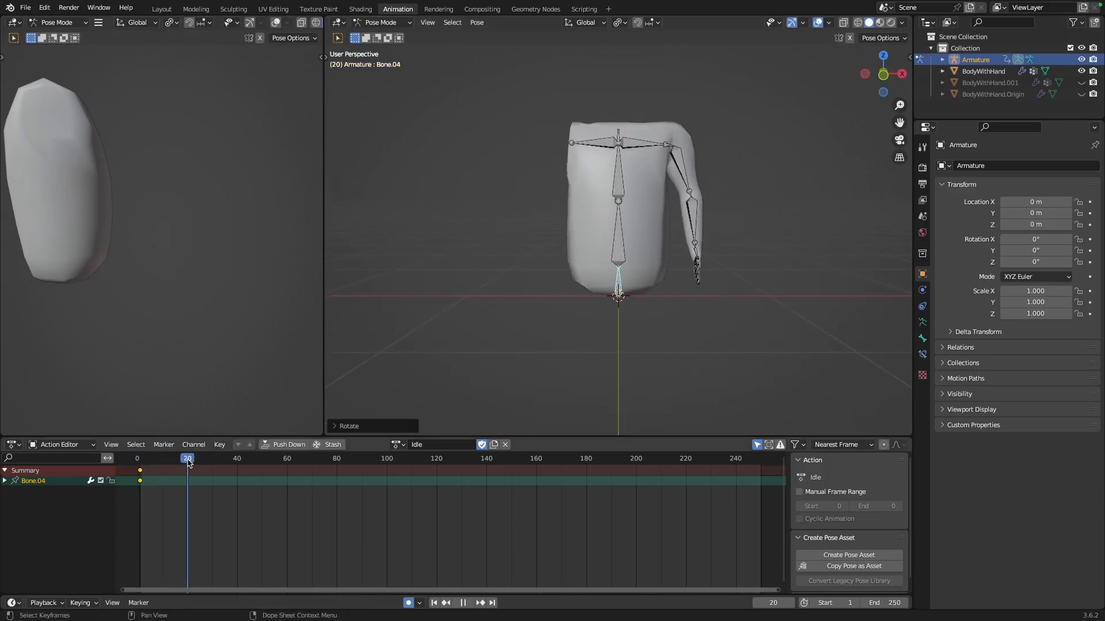
click(618, 188)
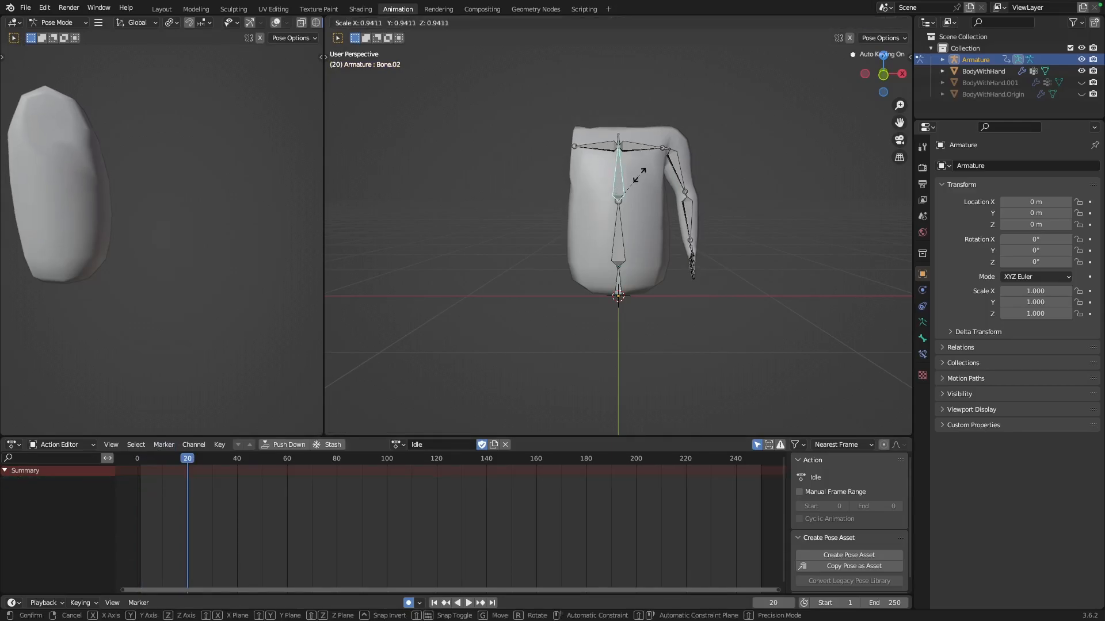
key(s)
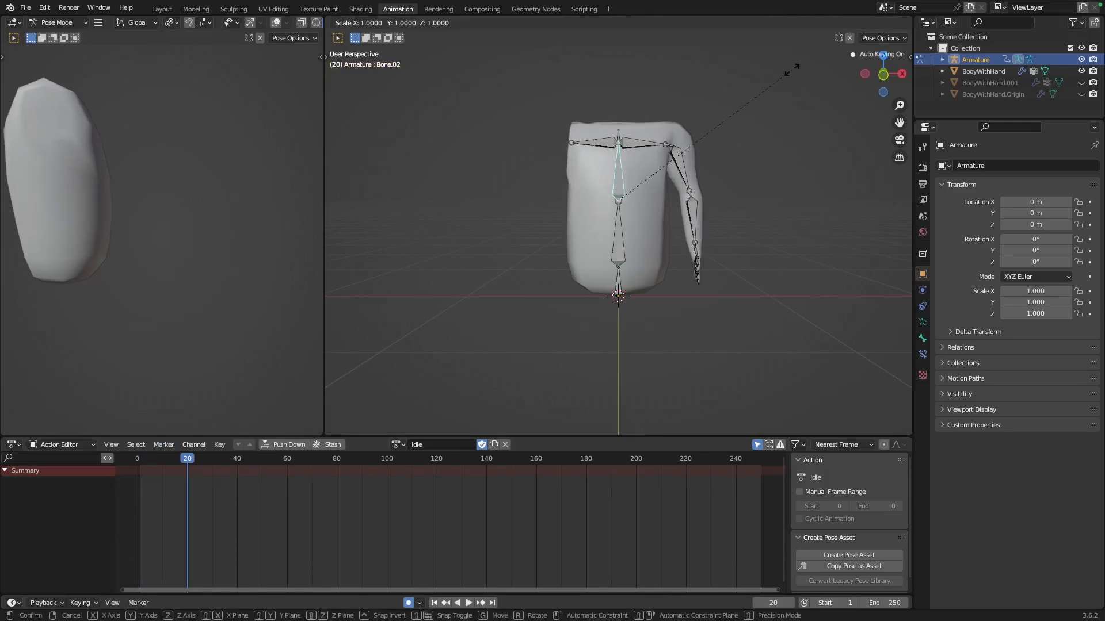
click(788, 73)
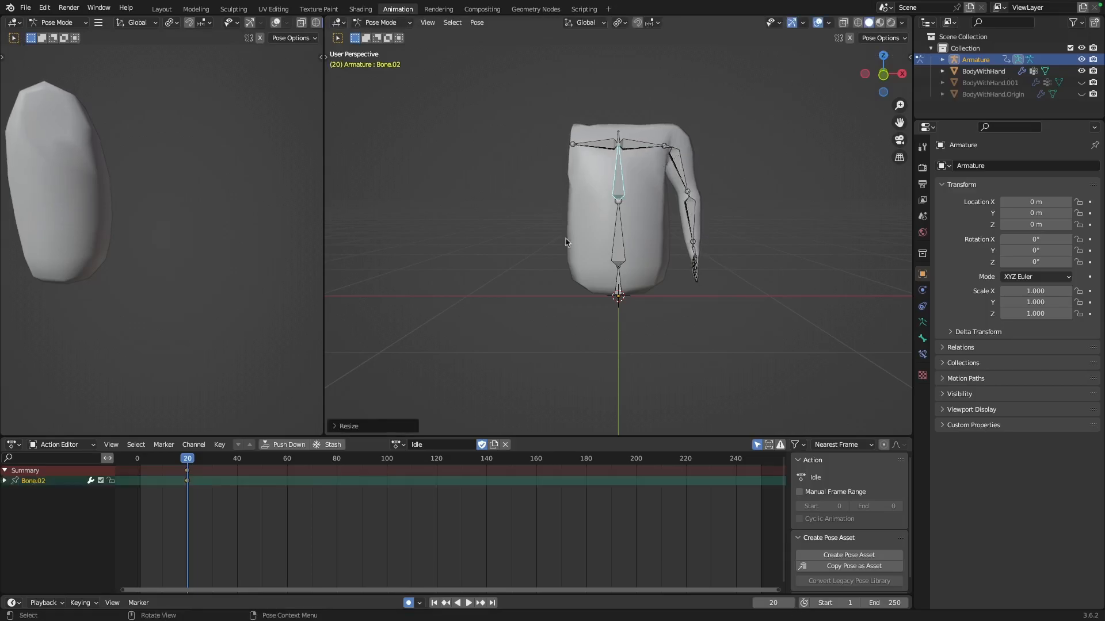
drag(156, 458, 143, 459)
key(ctrl+z)
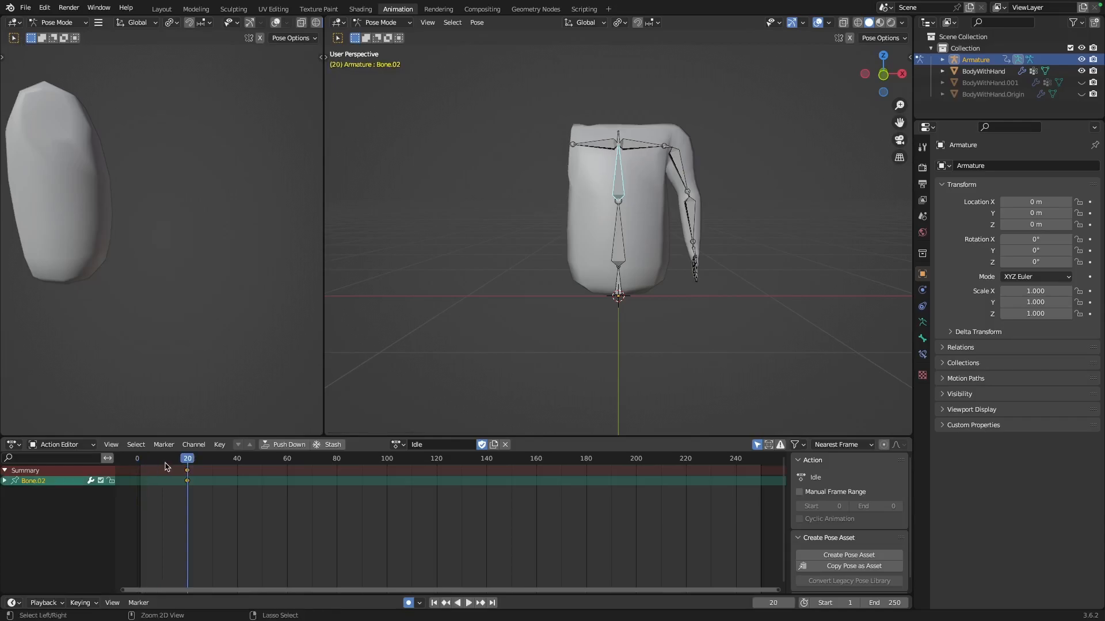
key(ctrl+z)
key(ctrl+z)
click(140, 460)
key(space)
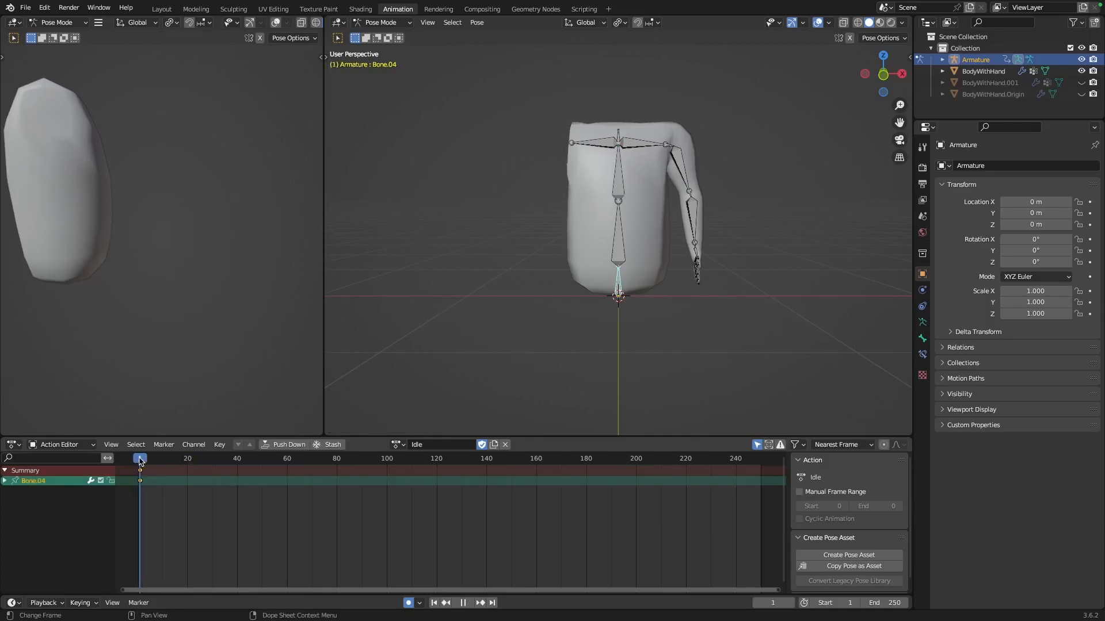
drag(140, 460, 187, 460)
key(space)
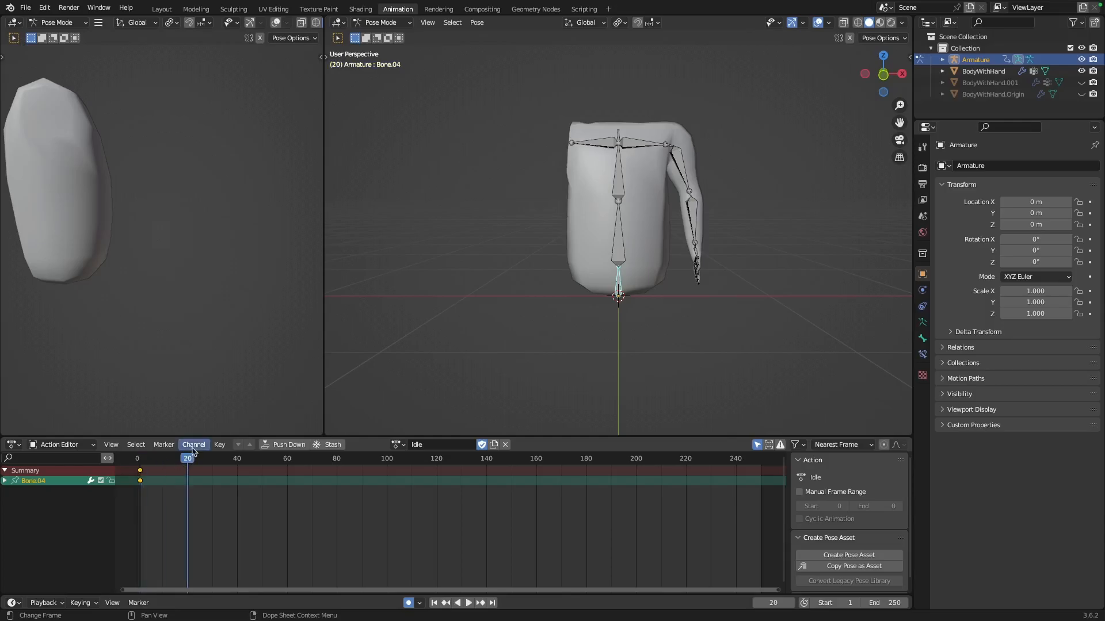
click(601, 143)
click(140, 460)
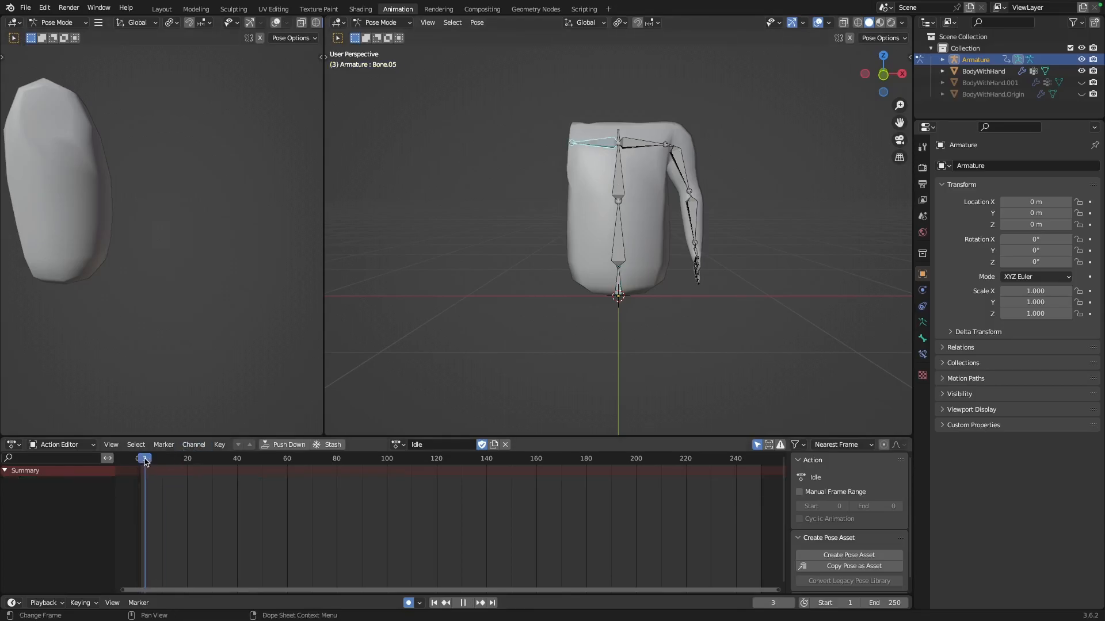
key(ctrl+z)
key(ctrl+z)
click(141, 460)
key(space)
key(Escape)
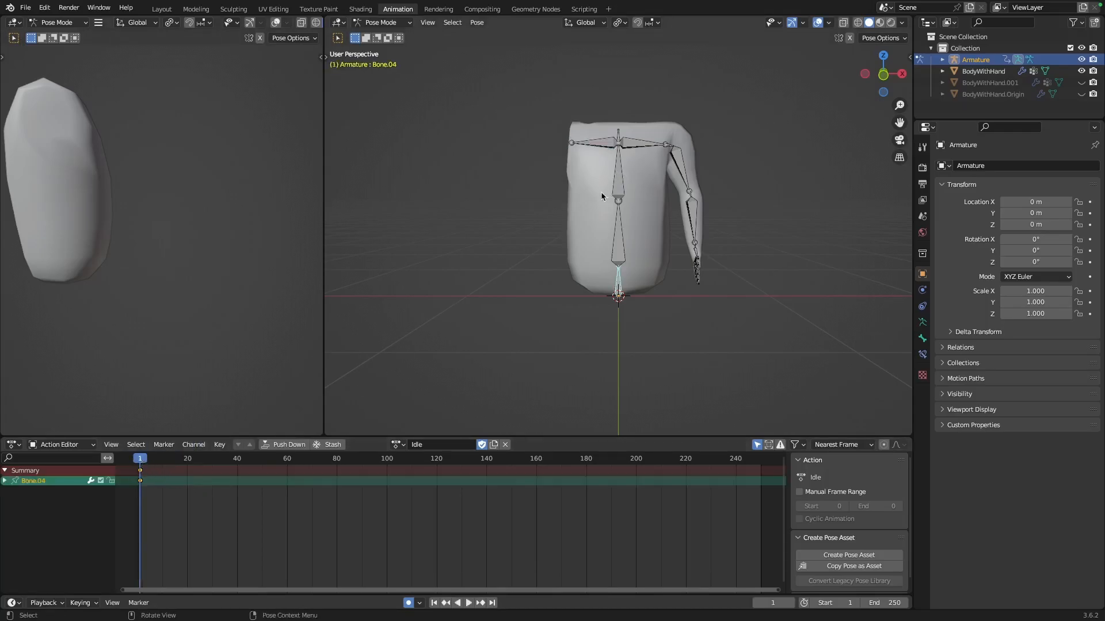
Insert a Location, Rotation & Scale keyframe for all bones of the armature at frame 1.
key(a)
key(i)
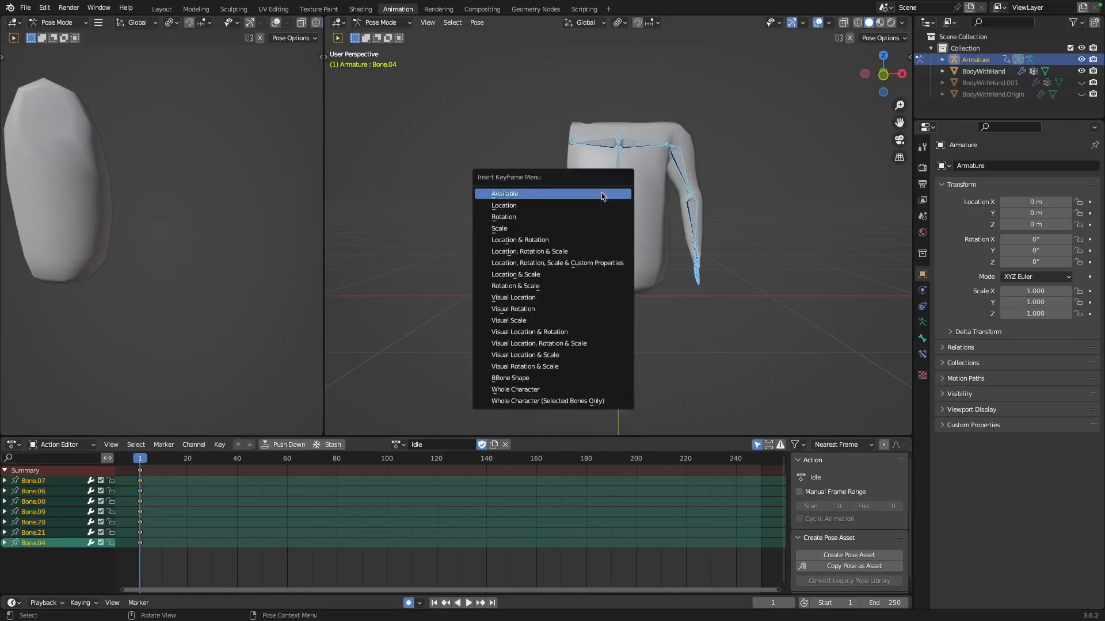
click(525, 252)
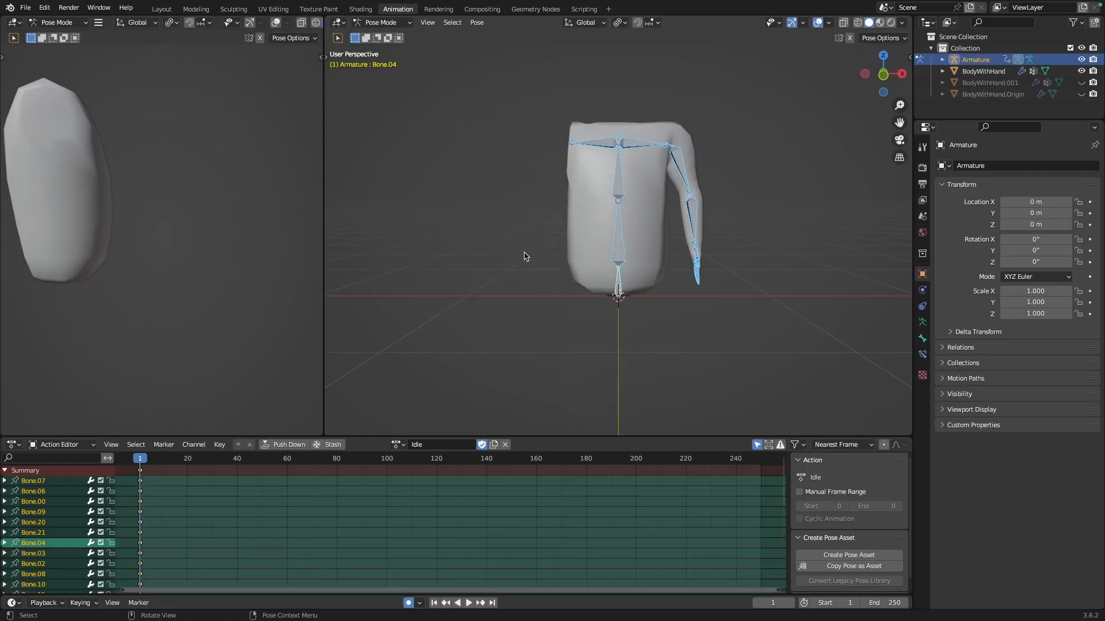
Enlarge the timeline area and shift the Action Editor up so that both keyframe views have room.
drag(221, 436, 221, 399)
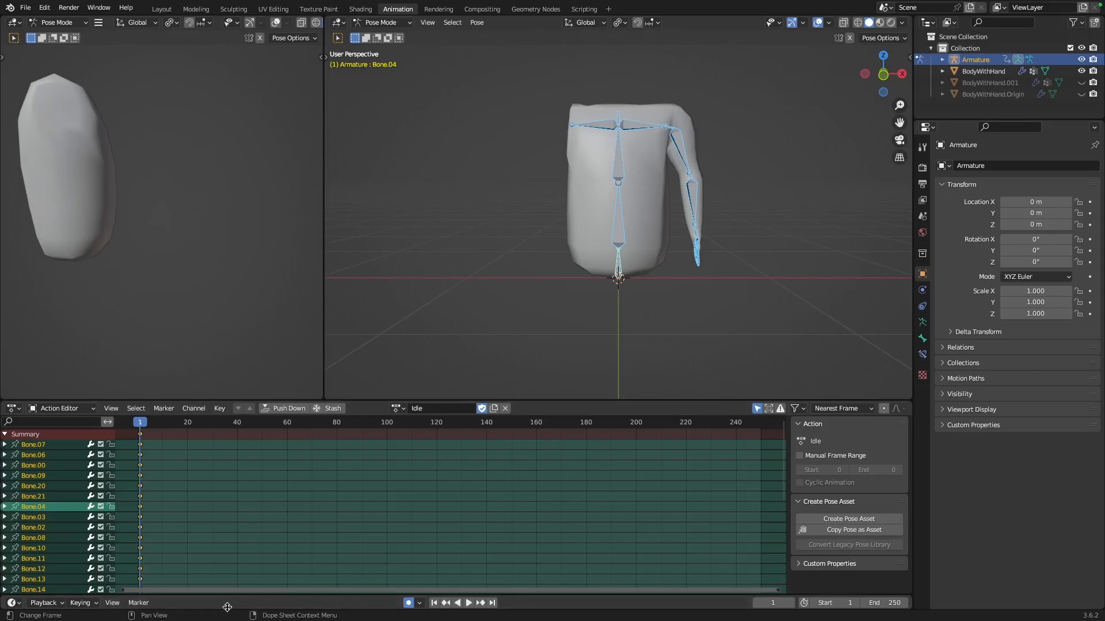
drag(245, 597, 252, 492)
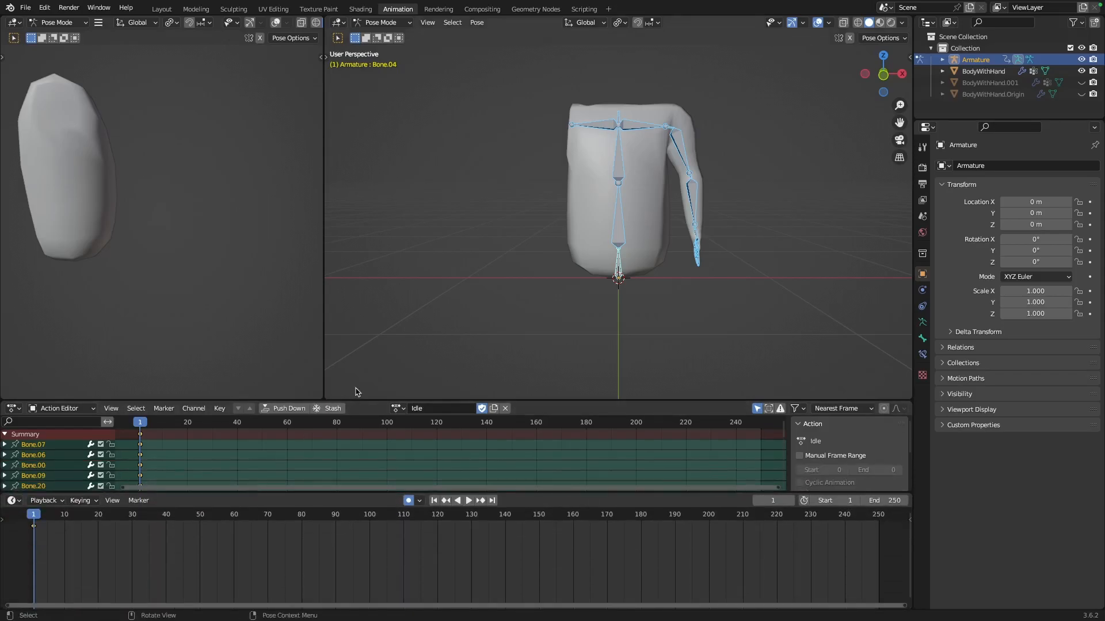
drag(378, 400, 379, 362)
drag(335, 494, 335, 458)
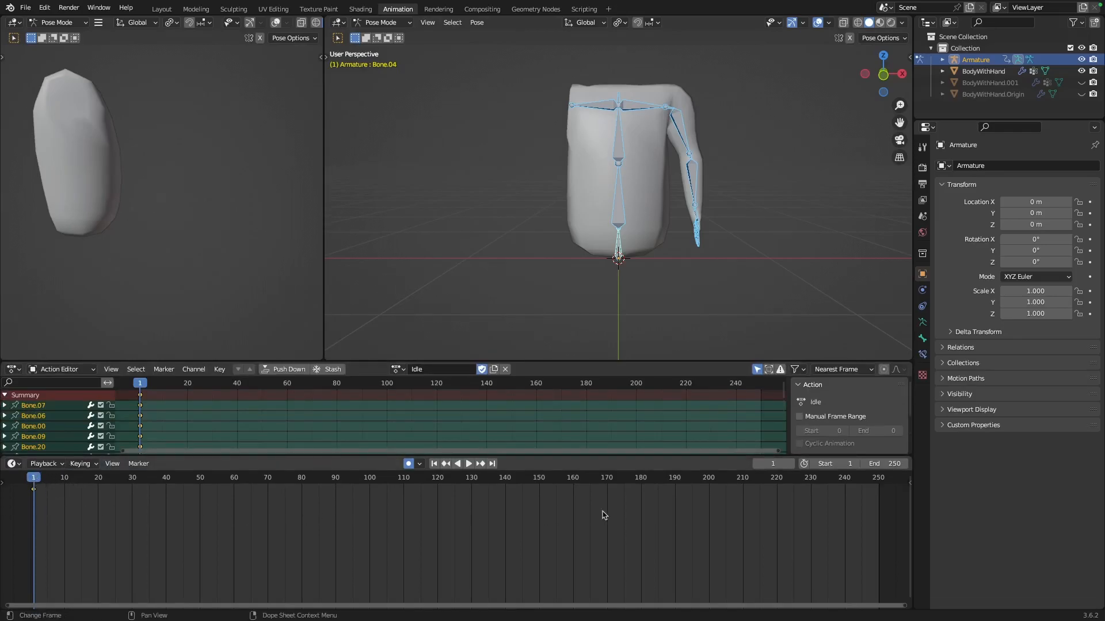
At frame 20, scale the upper spine bone up to about 1.04.
drag(51, 492, 98, 483)
click(622, 143)
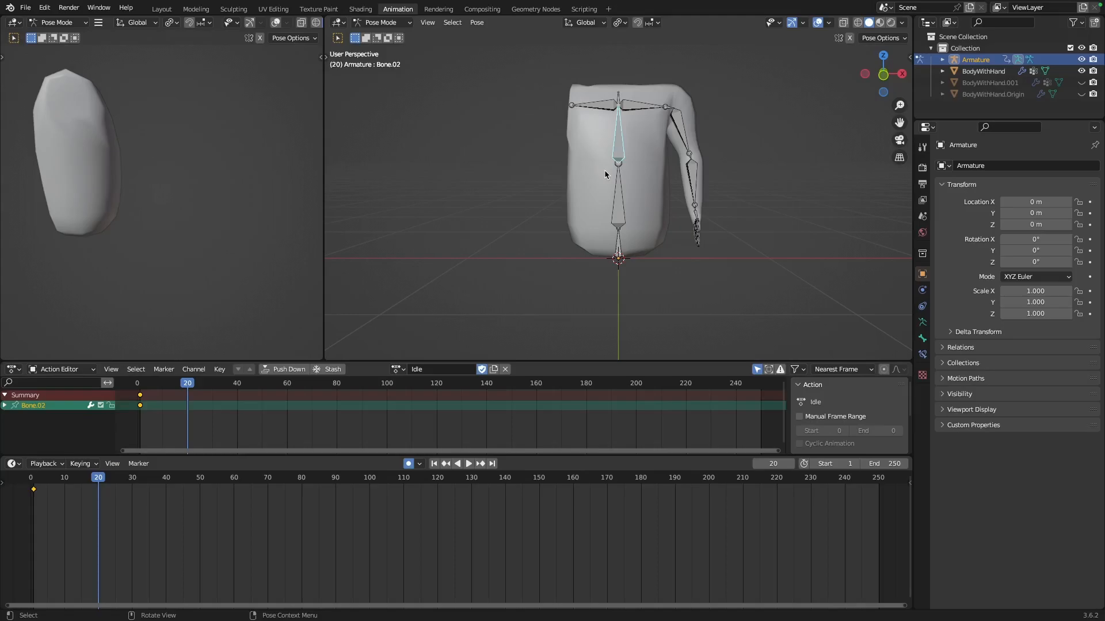
key(s)
key(Escape)
key(s)
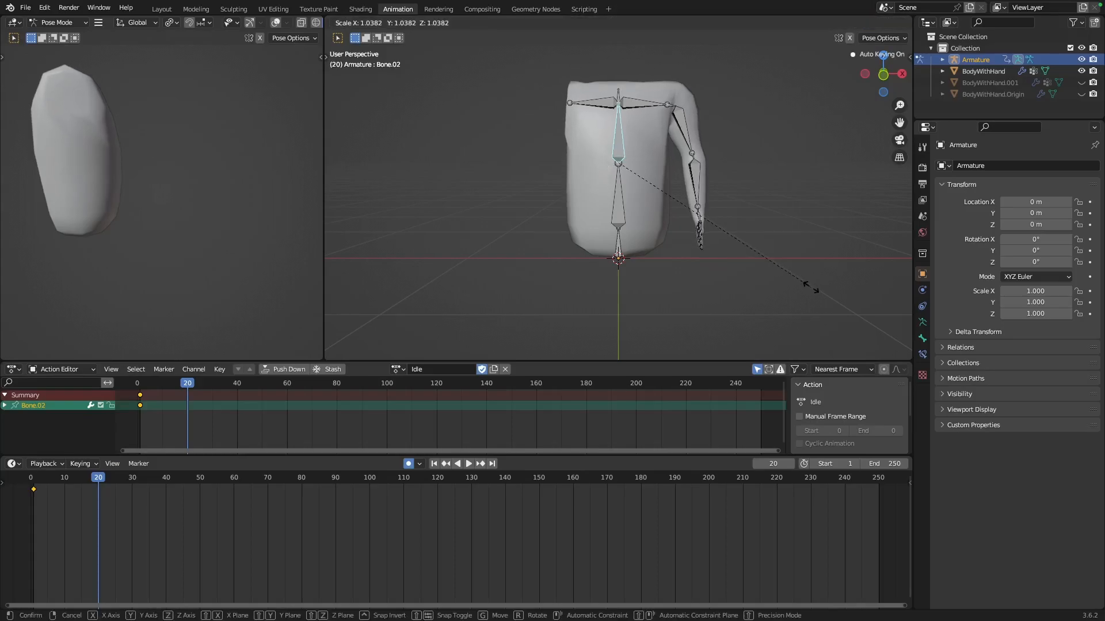
click(811, 288)
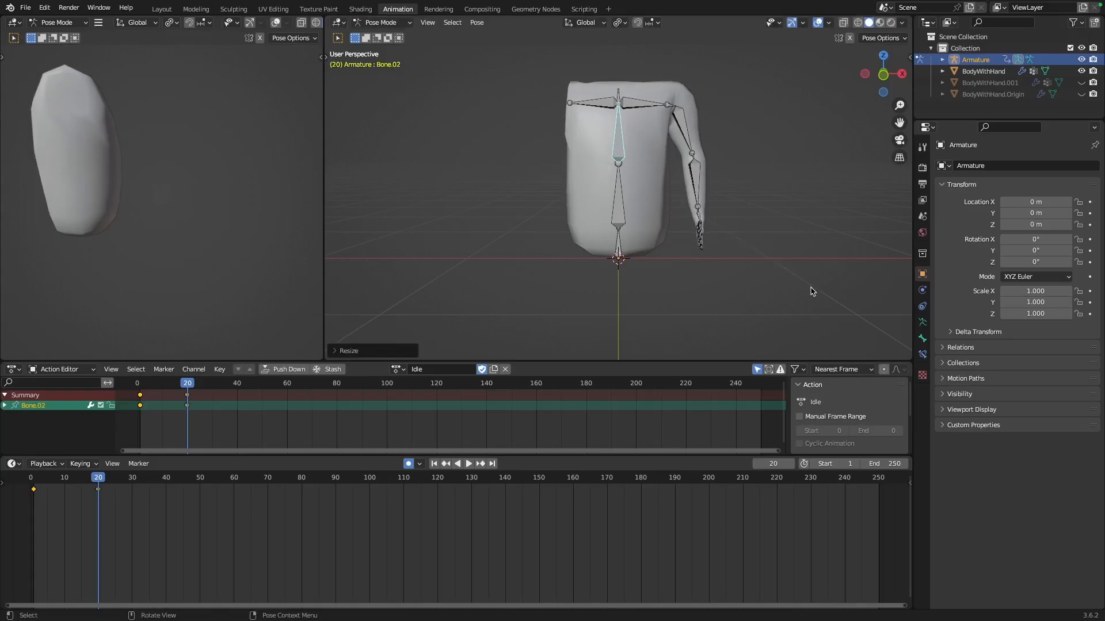
Copy the upper spine bone's keyframe from frame 1 and paste it at frame 40.
click(38, 490)
key(ctrl+c)
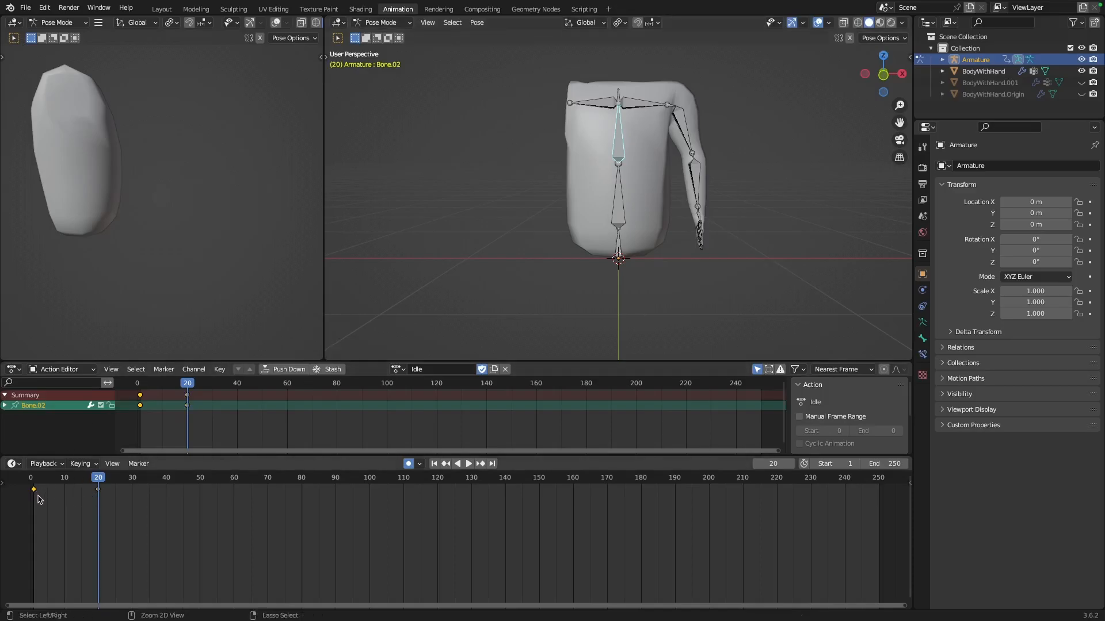
click(167, 478)
key(ctrl+v)
Play the animation from frame 1 and compare the torso poses at frames 20, 1 and 40.
click(34, 478)
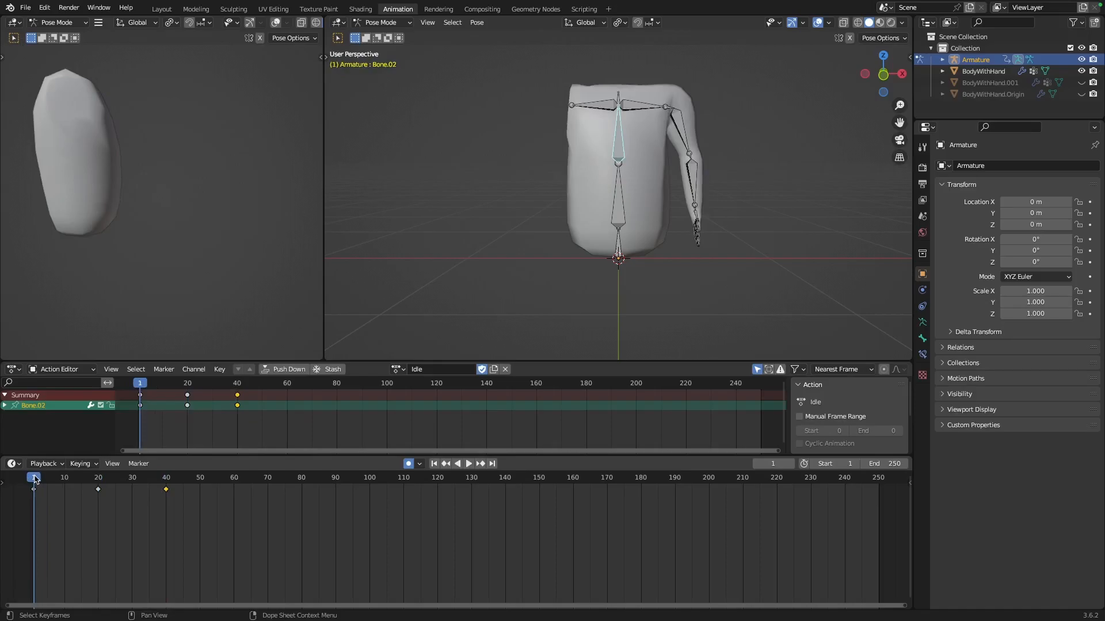
key(space)
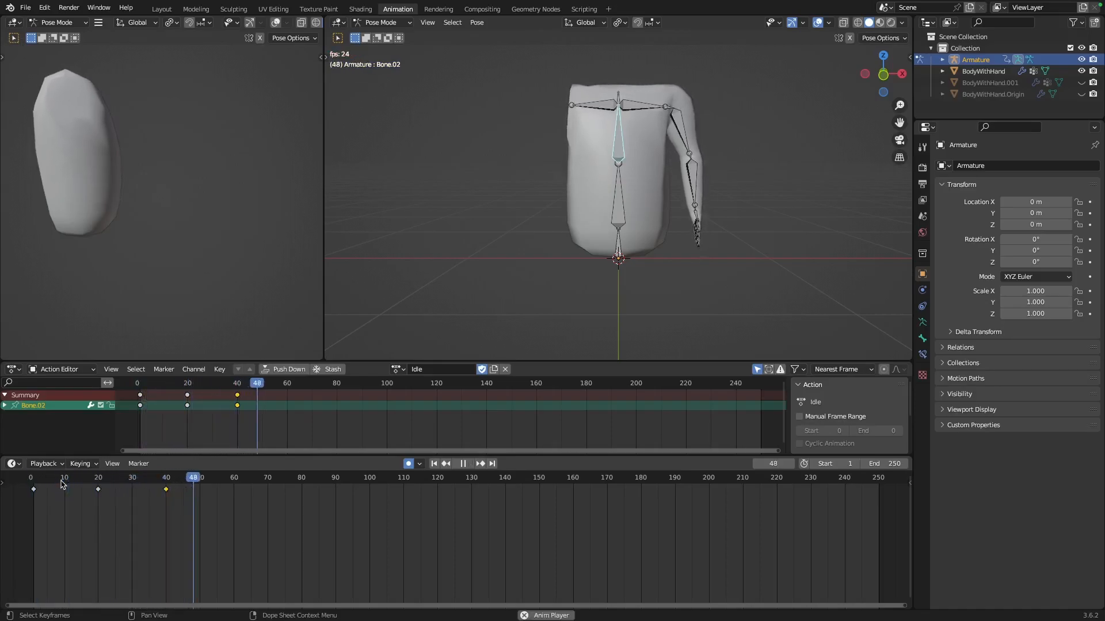
key(Escape)
middle_drag(634, 230, 667, 236)
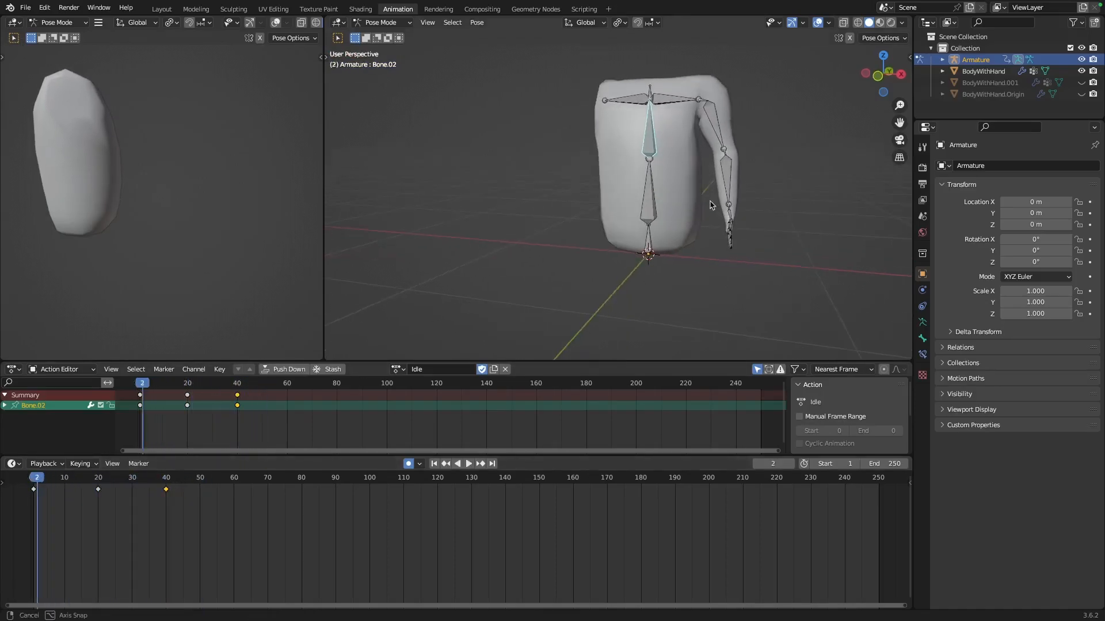
click(99, 479)
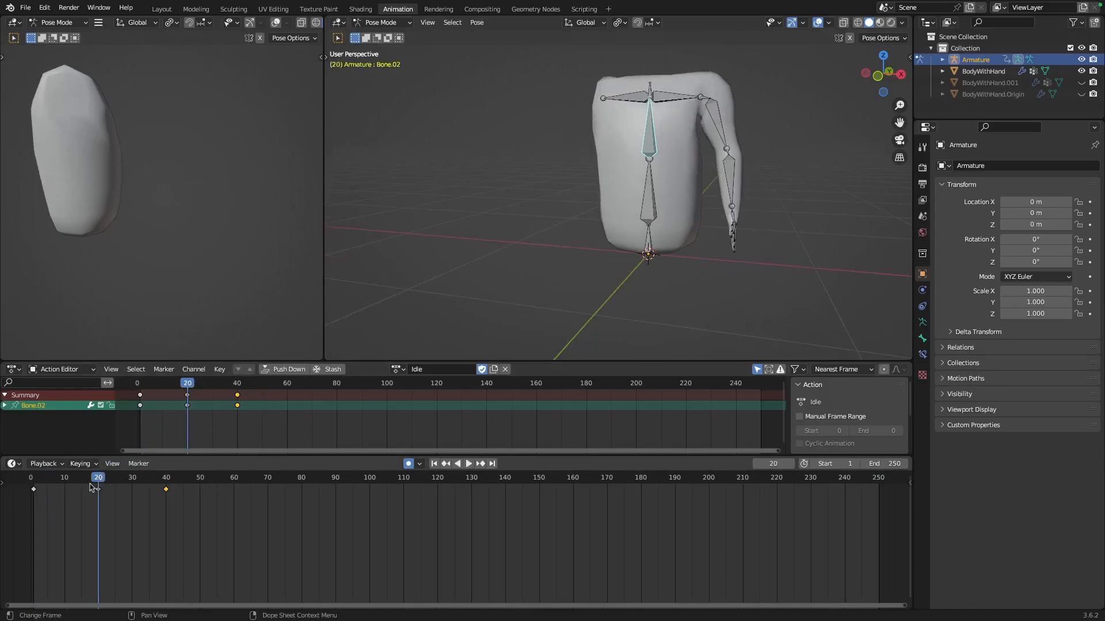
click(36, 490)
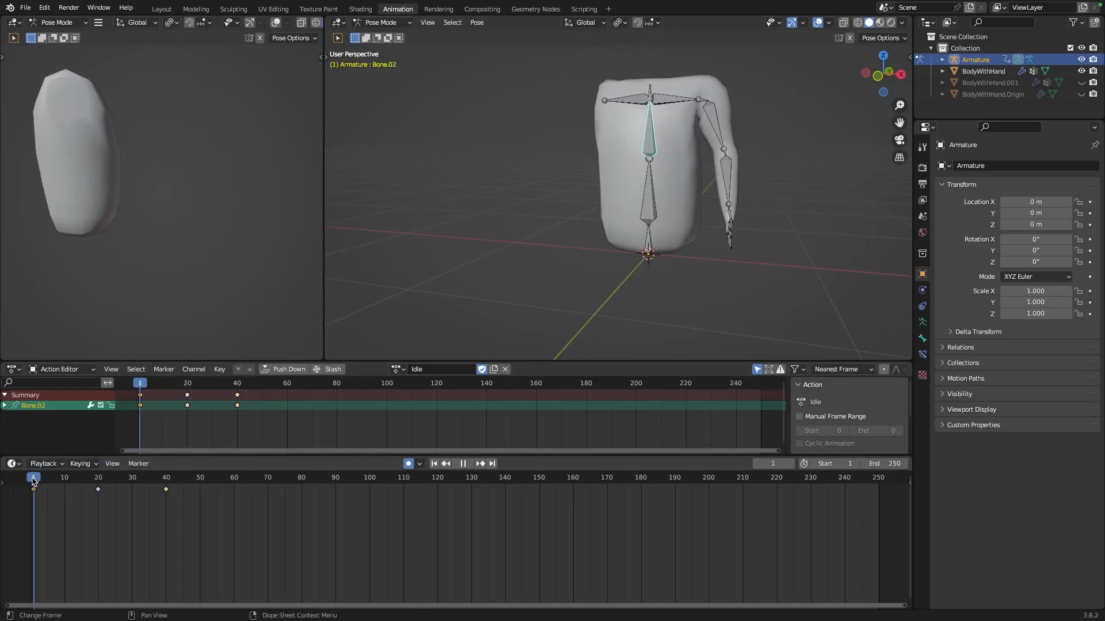
click(166, 483)
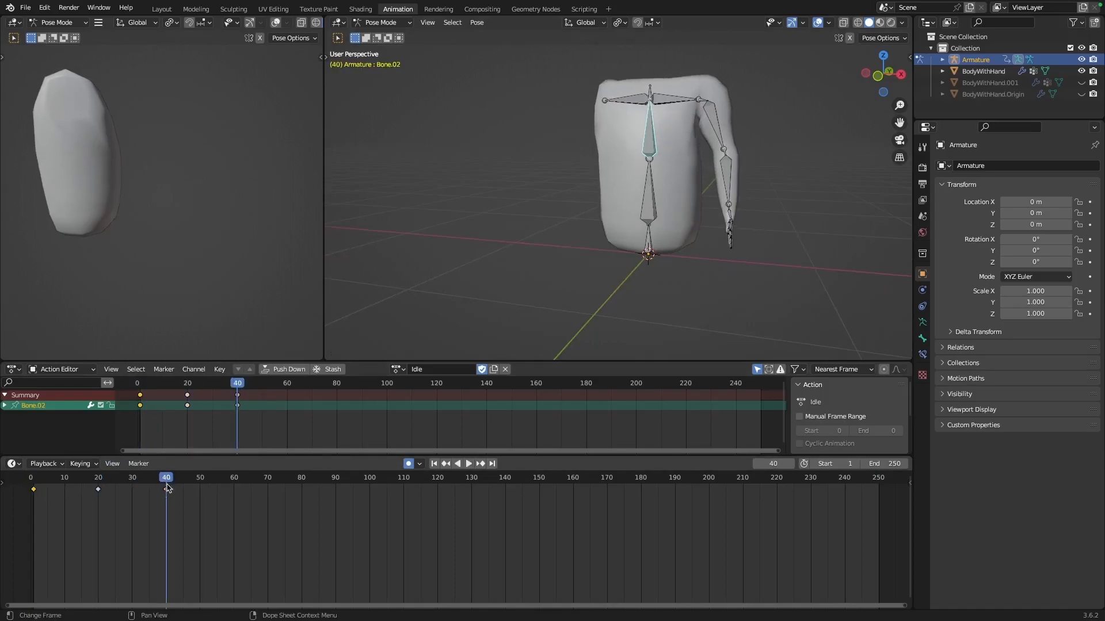
At frame 20, try rotating the upper arm bone about -24° around the global Z axis.
click(100, 481)
middle_drag(785, 152, 712, 173)
scroll(713, 173, down, 4)
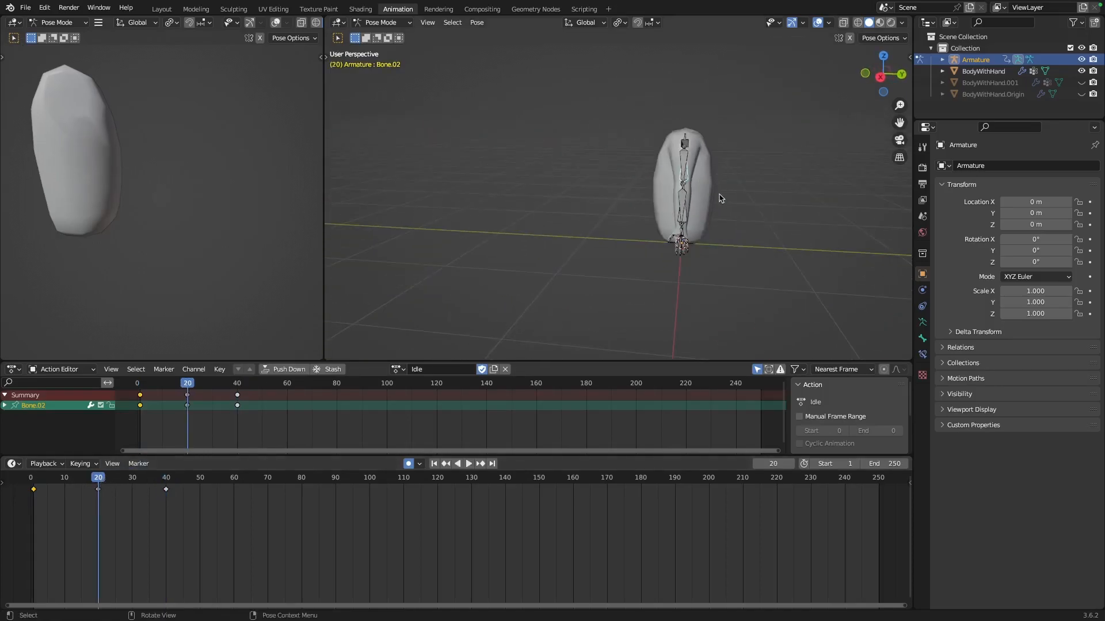
click(677, 205)
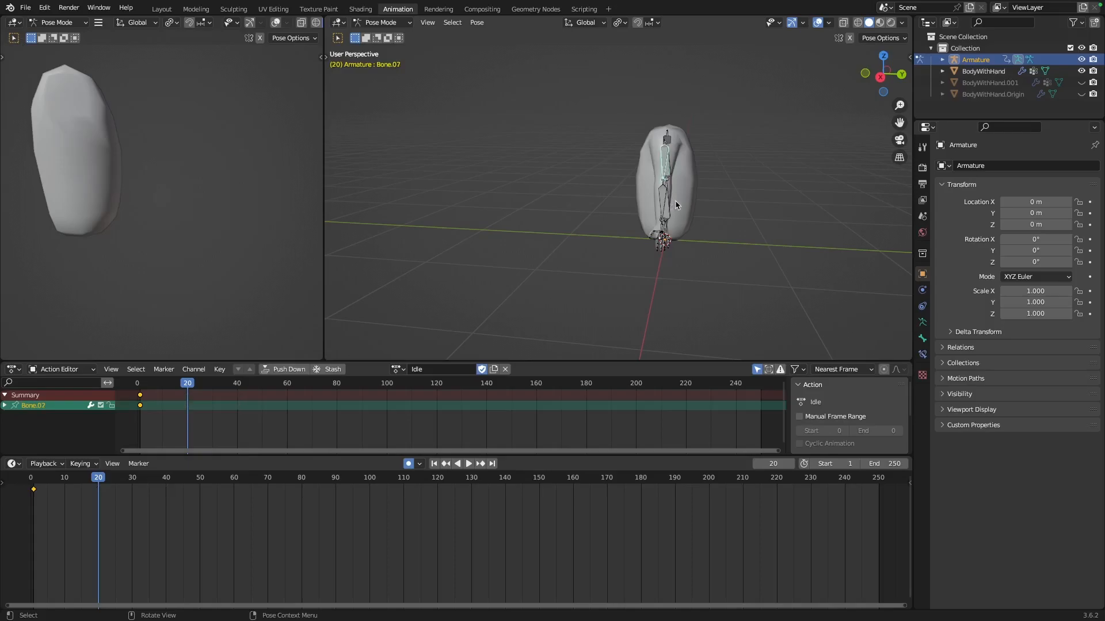
key(r)
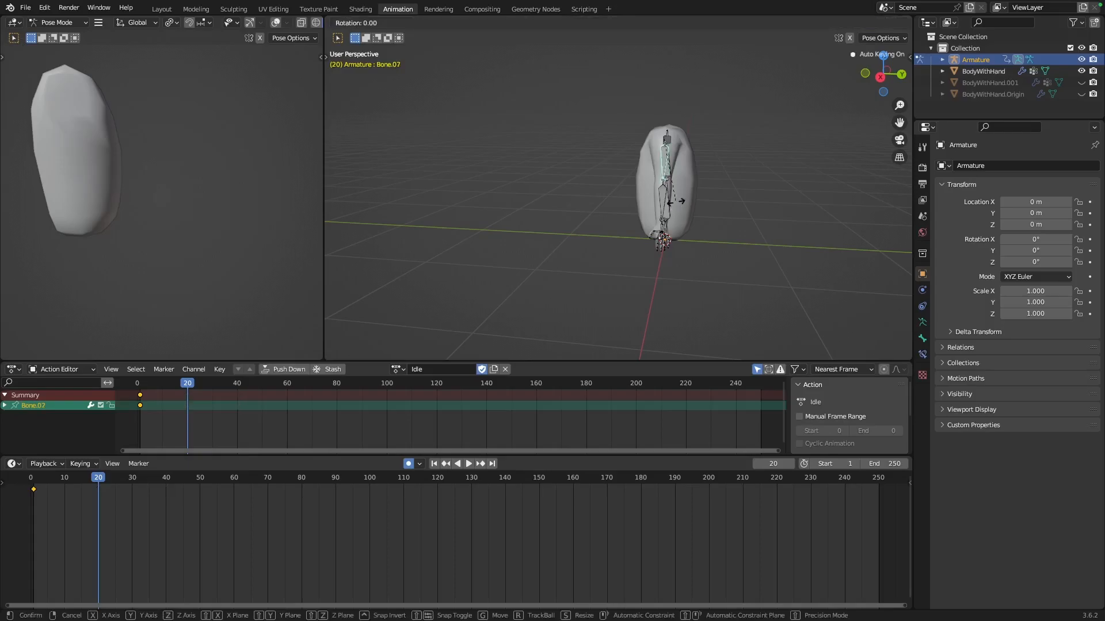
key(z)
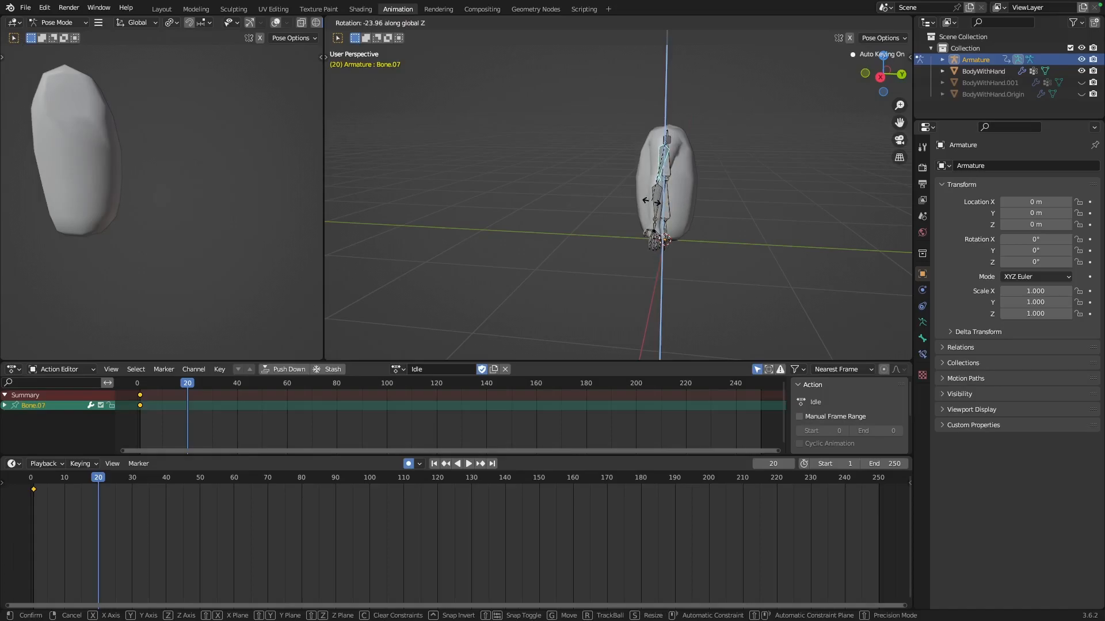
click(651, 201)
mouse_move(651, 201)
middle_down()
mouse_move(733, 205)
mouse_move(543, 205)
mouse_move(668, 208)
middle_up()
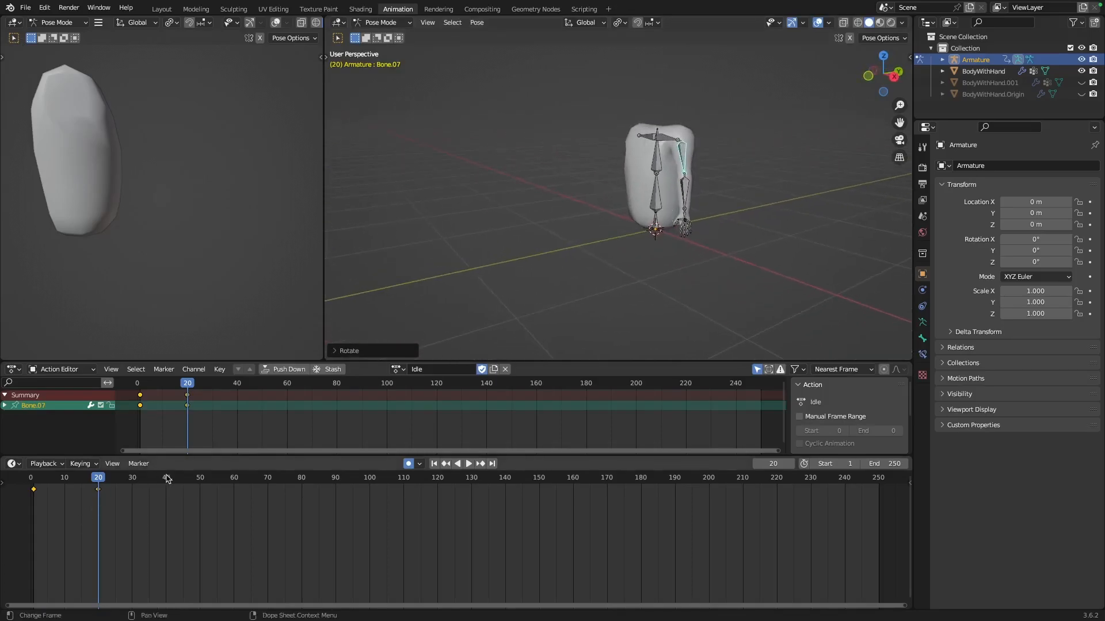
Play the animation from frame 1 and compare the arm's poses at frames 1 and 20 from several angles.
drag(91, 481, 31, 482)
key(space)
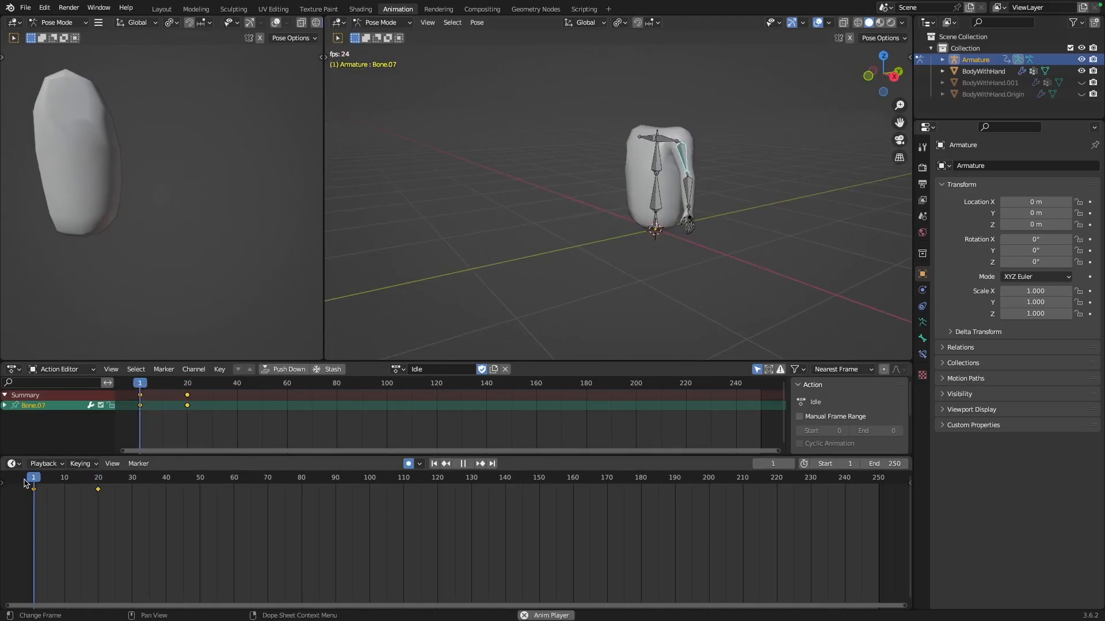
middle_drag(627, 266, 575, 267)
key(space)
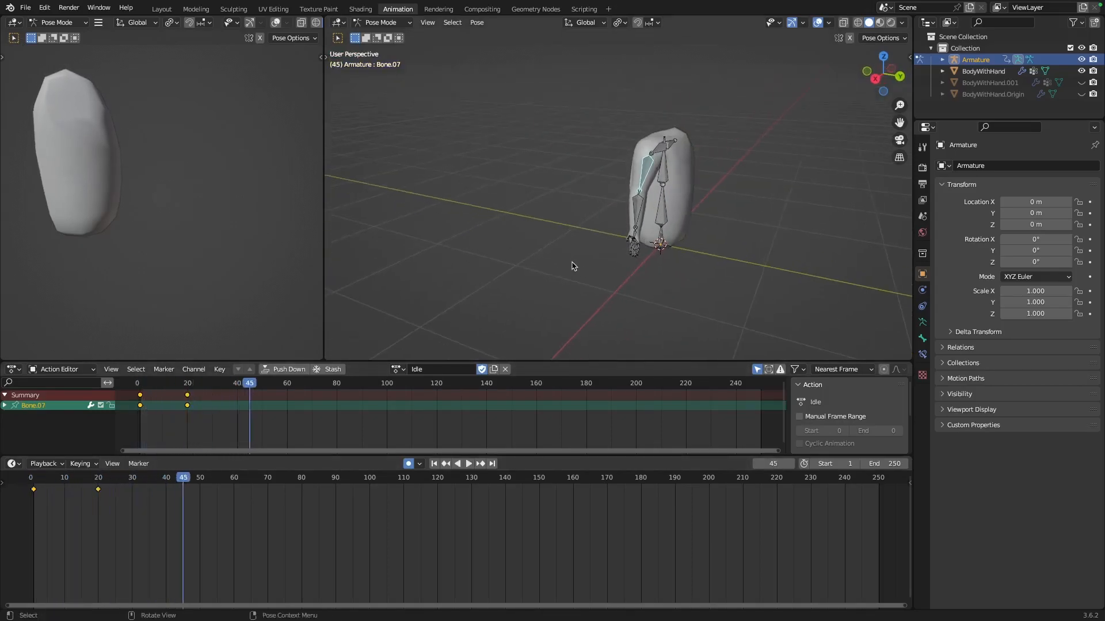
click(95, 479)
drag(96, 480, 99, 481)
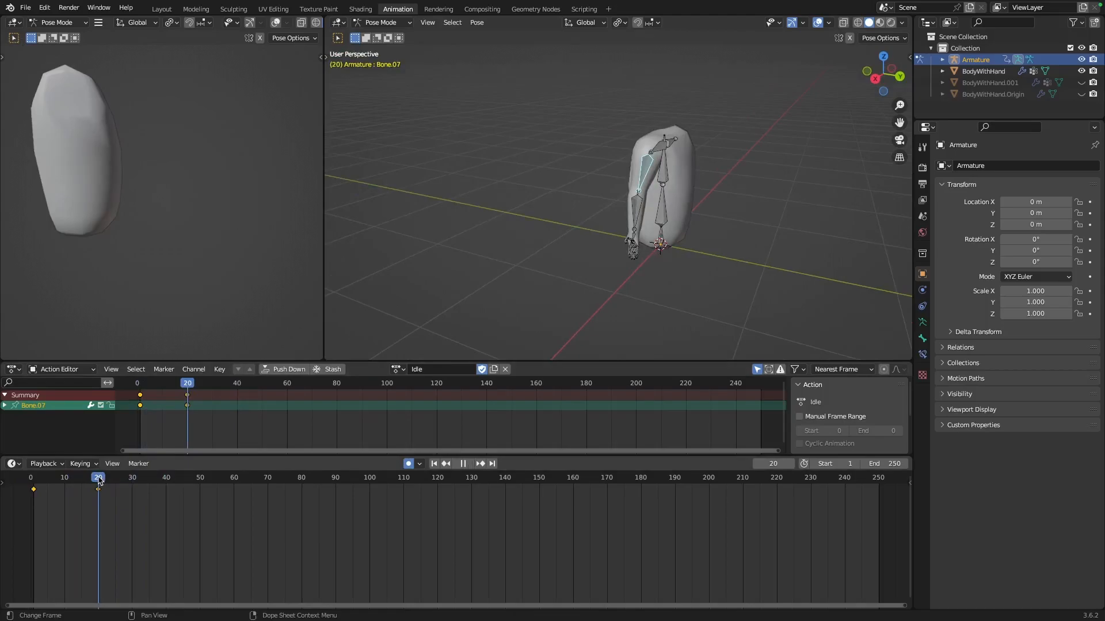
middle_drag(551, 246, 589, 253)
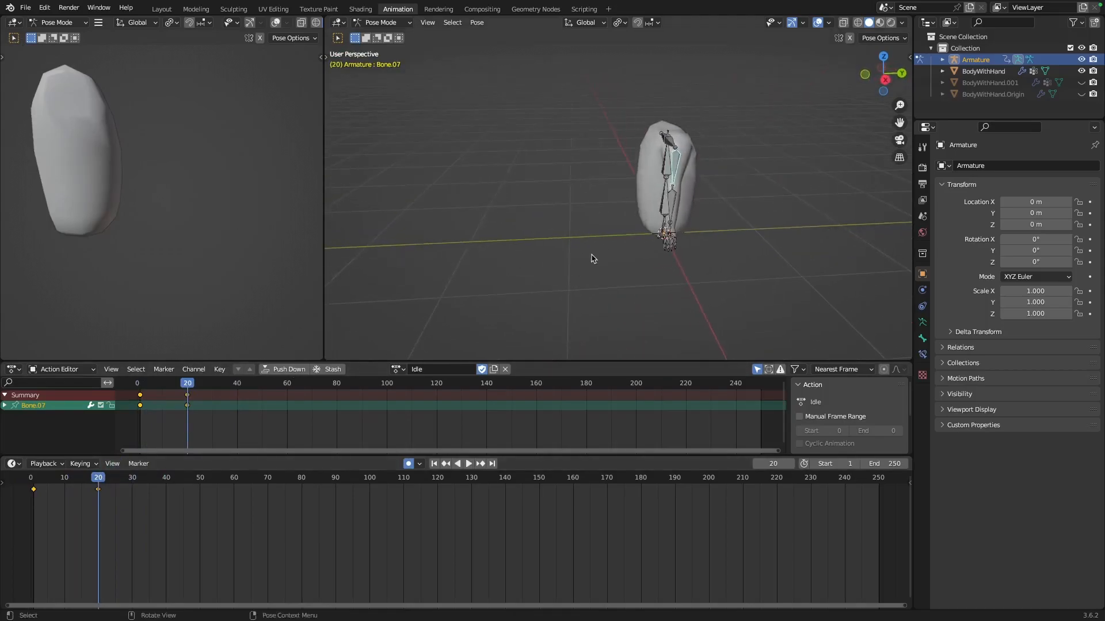
click(36, 479)
drag(36, 479, 34, 493)
mouse_move(650, 233)
middle_down()
mouse_move(629, 242)
mouse_move(647, 236)
middle_up()
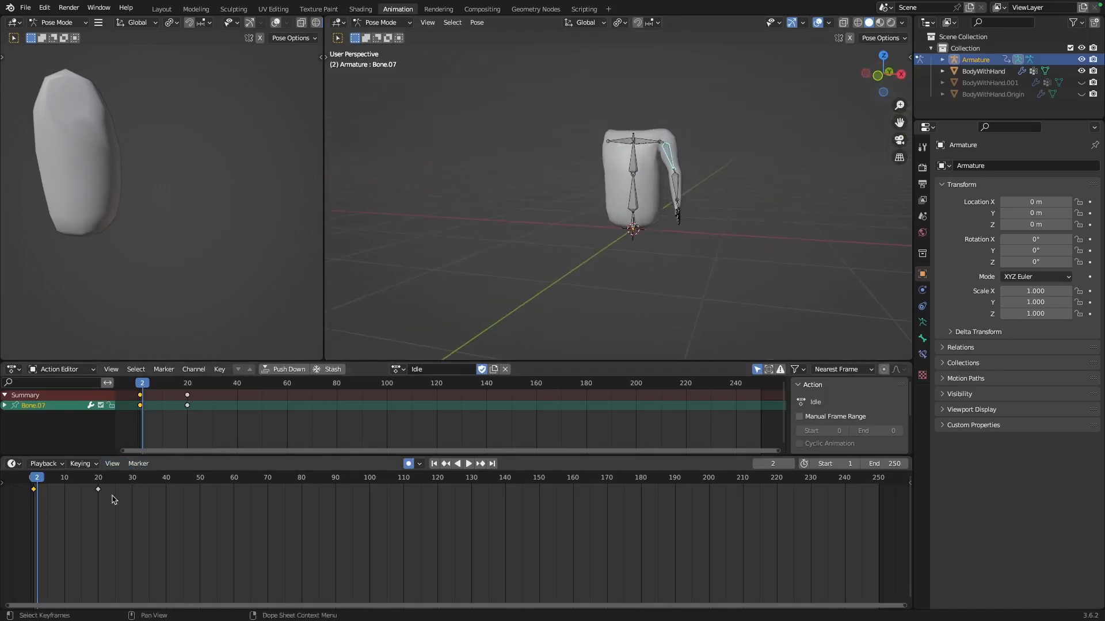
mouse_move(35, 479)
mouse_down()
mouse_move(98, 481)
mouse_move(30, 479)
mouse_up()
middle_drag(886, 164, 513, 306)
click(99, 478)
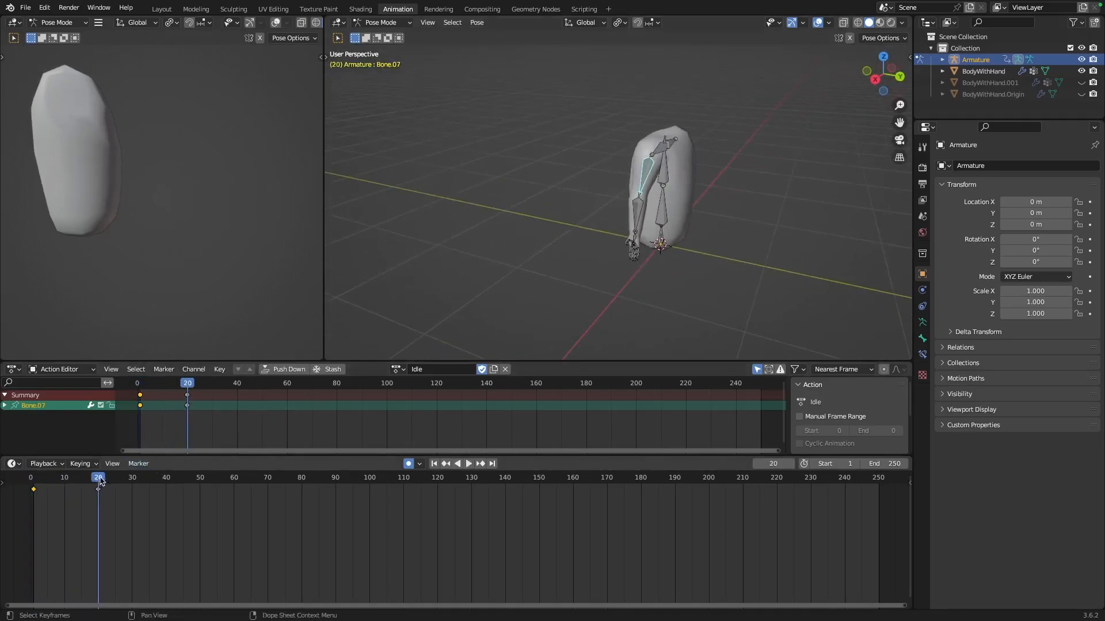
key(shift+Left)
Try rotating the upper arm bone at frame 1 in the right orthographic view, and undo it.
middle_drag(644, 233, 693, 209)
scroll(692, 208, up, 2)
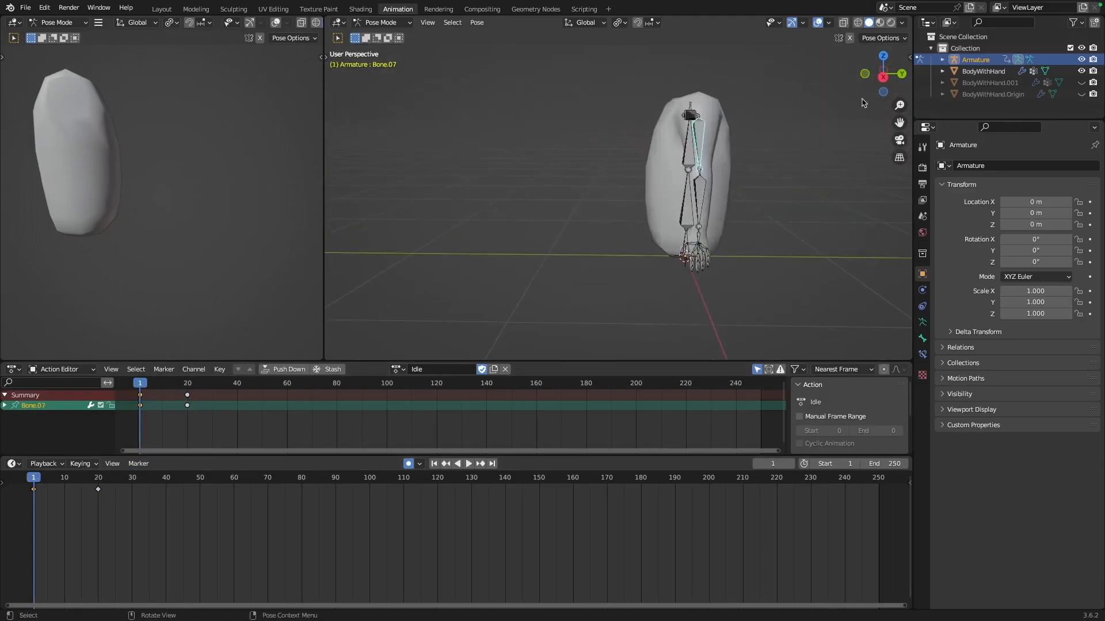
click(884, 78)
key(r)
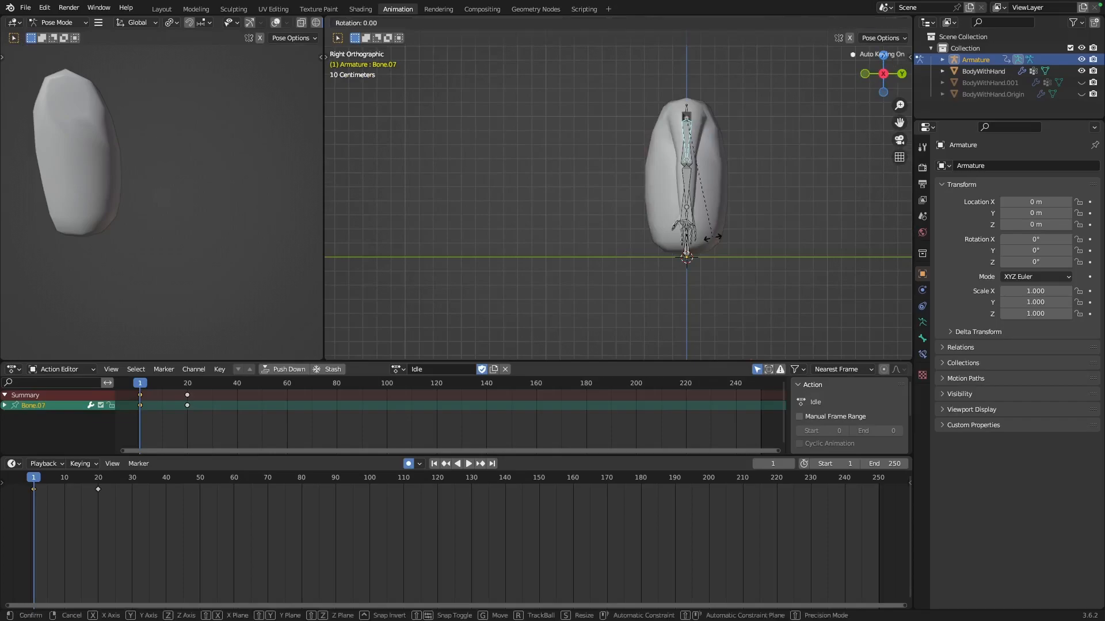
click(681, 248)
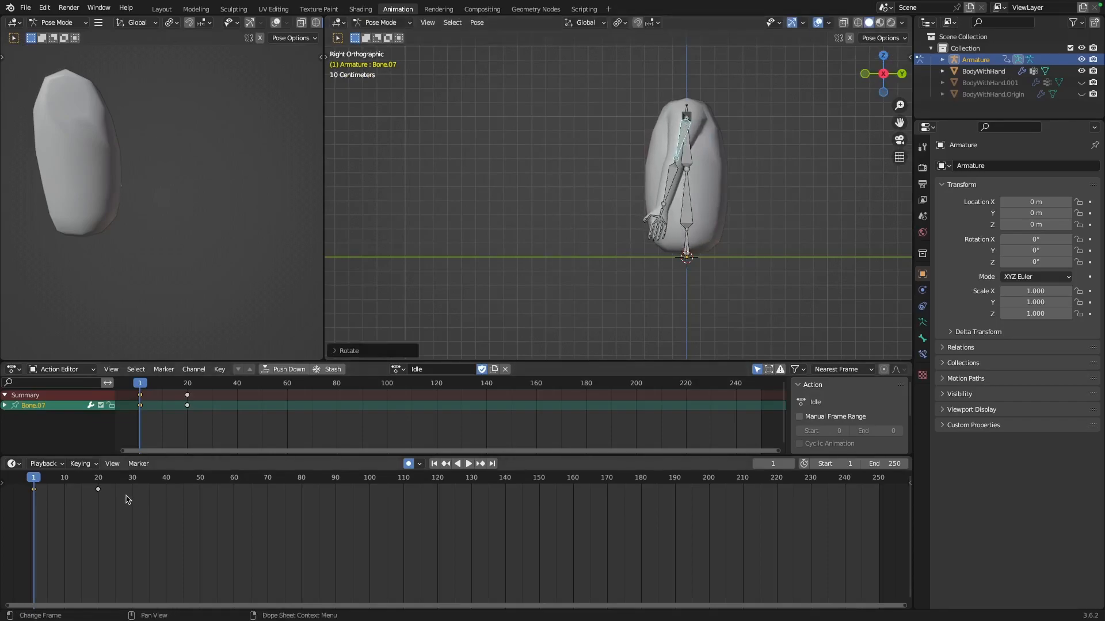
key(ctrl+z)
At frame 20, undo the upper arm bone's Z rotation and instead swing it slightly toward negative Y in the right orthographic view.
click(98, 478)
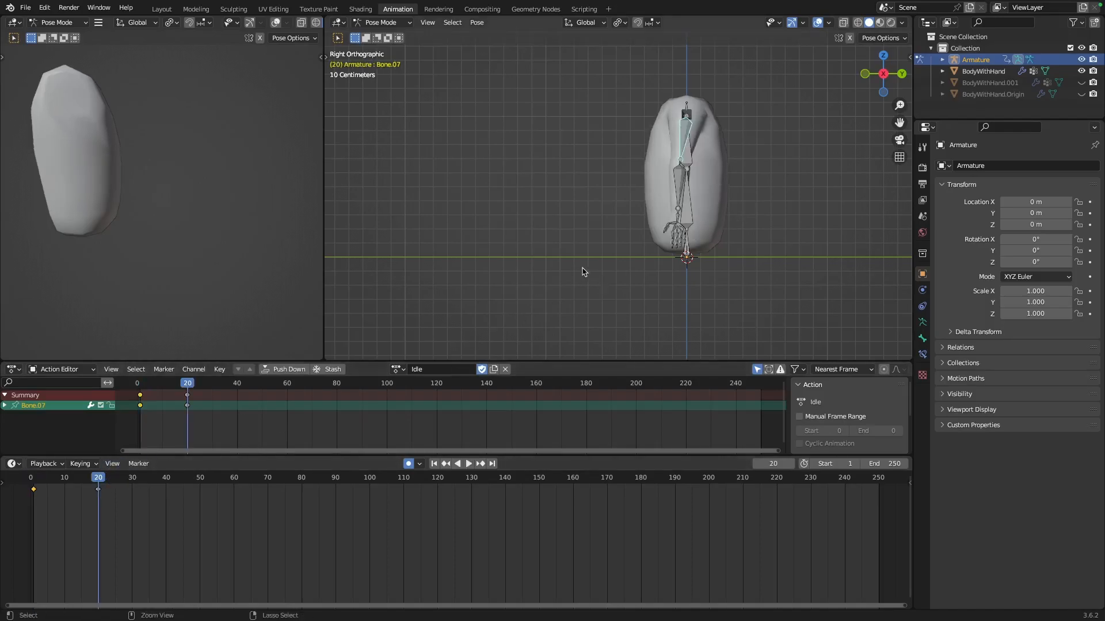
key(ctrl+z)
key(Right)
key(a)
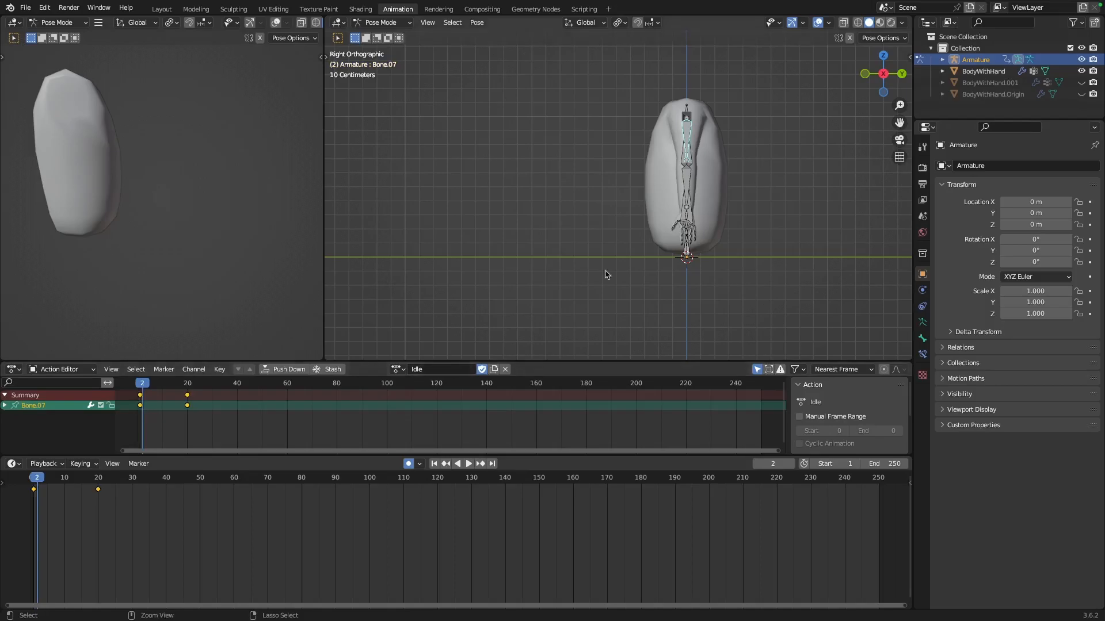
key(Up)
key(ctrl+z)
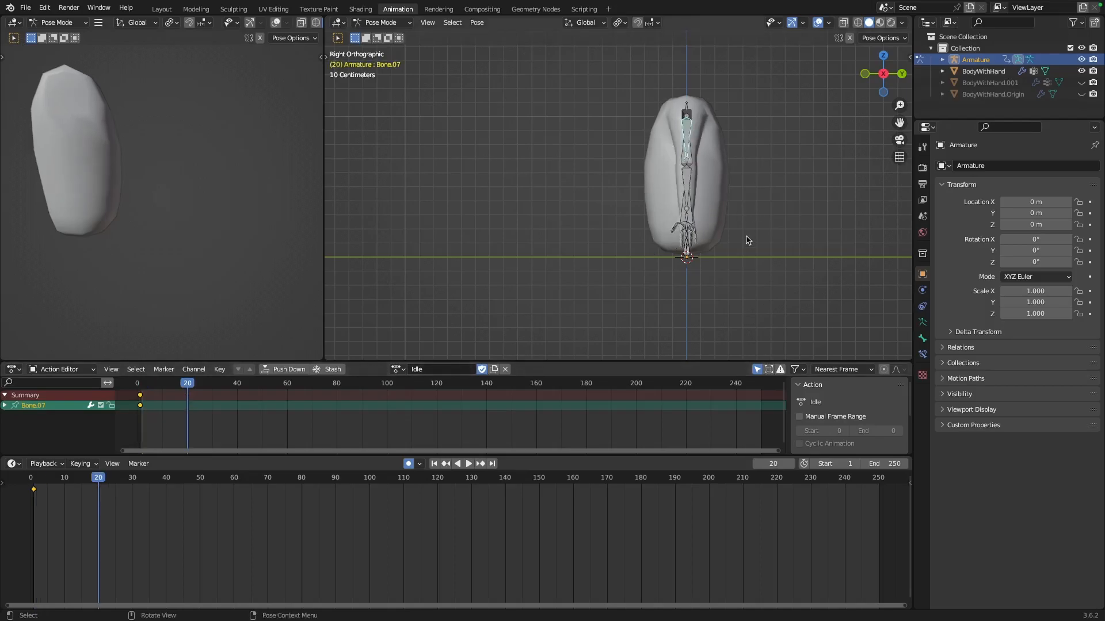
key(r)
click(721, 247)
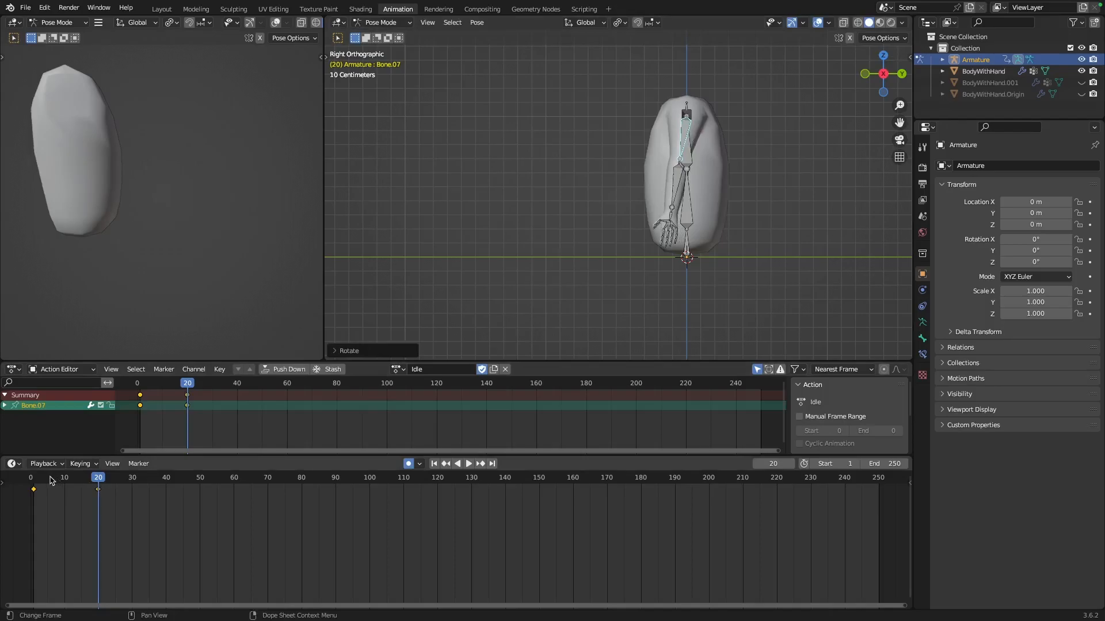
Select all bones and insert a Location, Rotation & Scale keyframe at frame 1.
key(a)
mouse_move(52, 481)
mouse_down()
mouse_move(30, 482)
mouse_move(34, 493)
mouse_up()
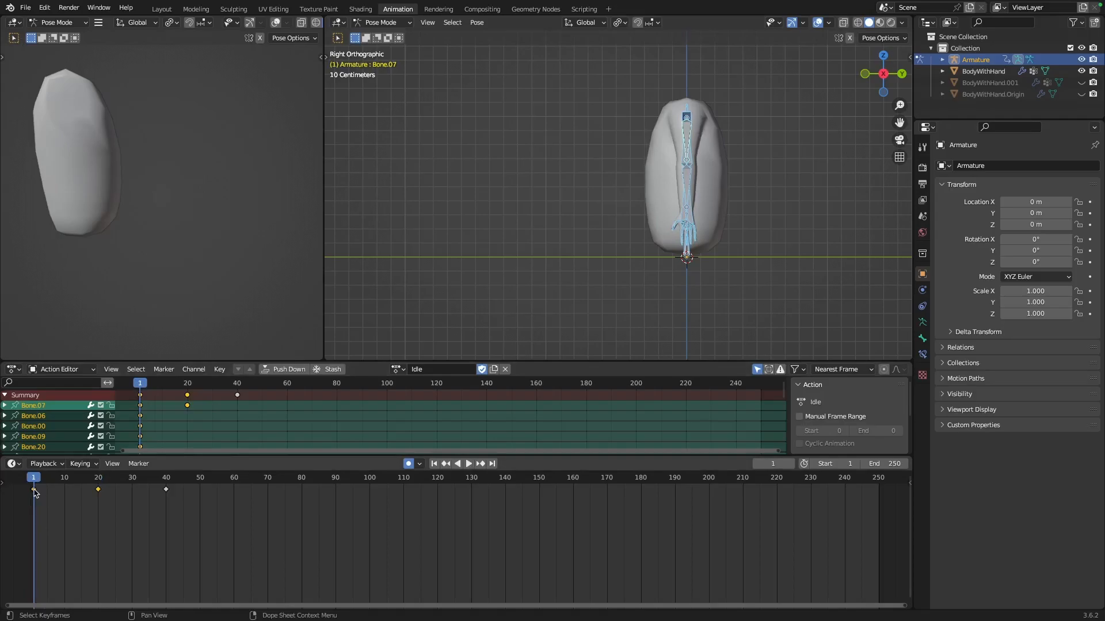
key(i)
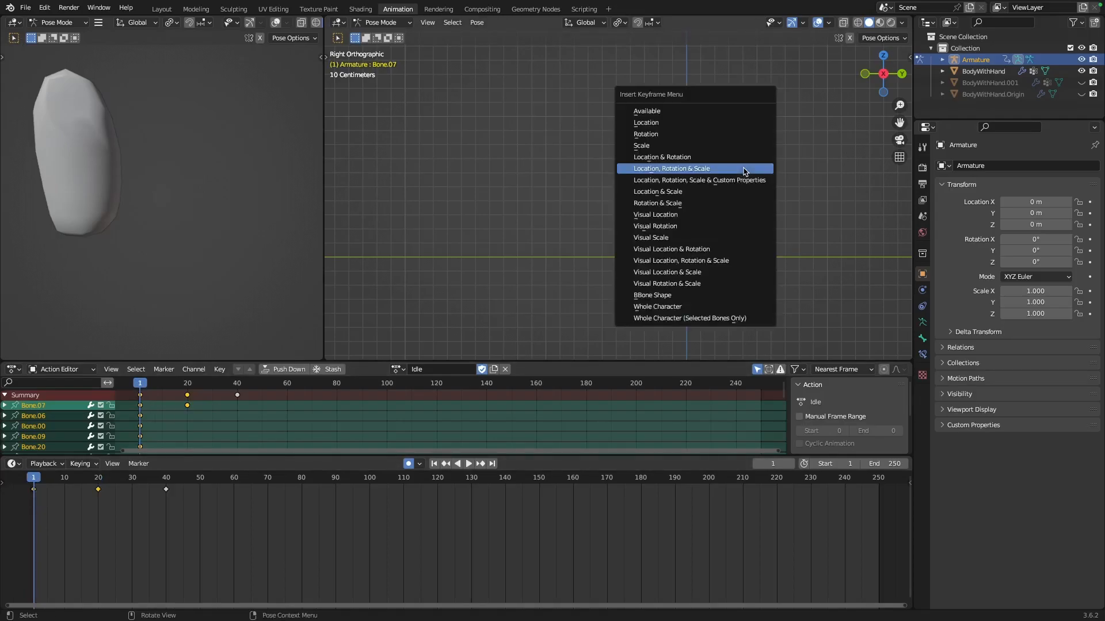
click(706, 169)
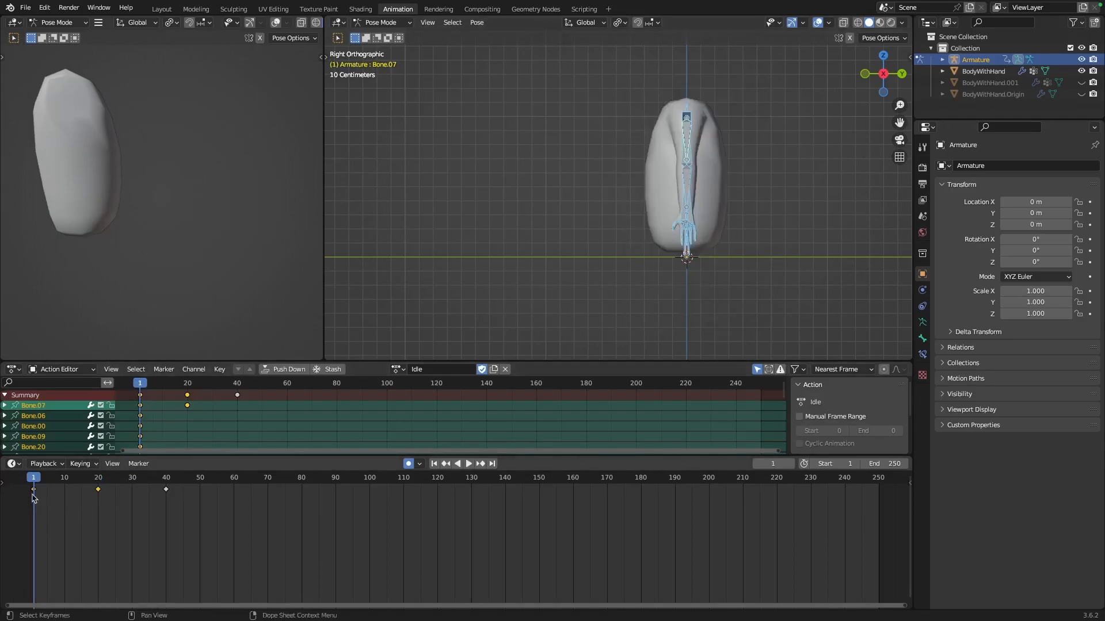
Copy all bones' keyframes from frame 1 and paste them at frame 40.
middle_drag(585, 178, 647, 175)
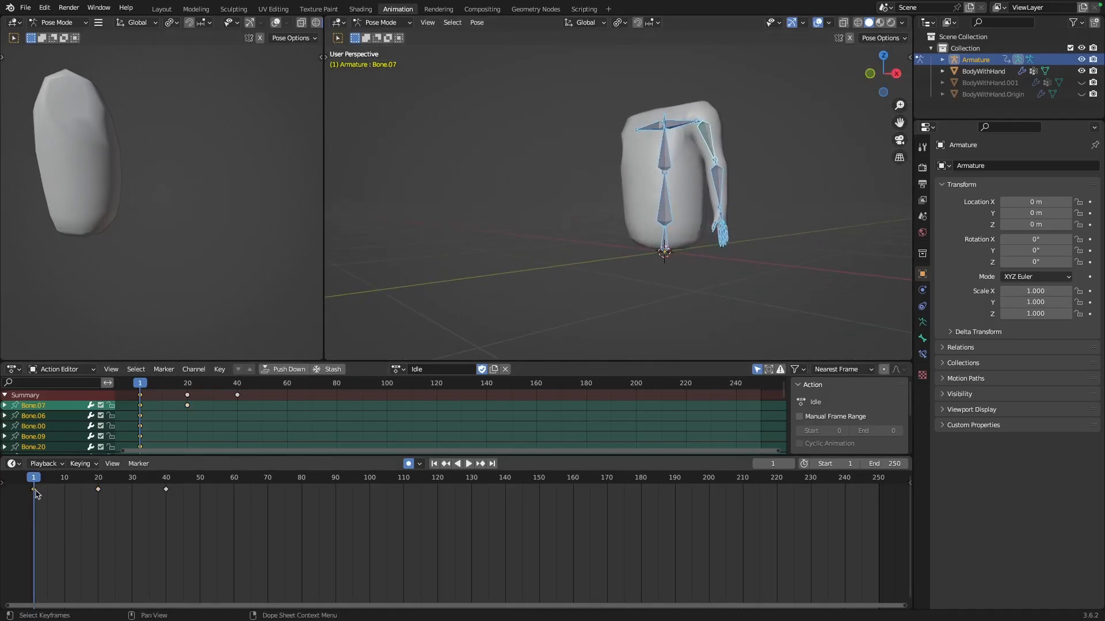
click(166, 480)
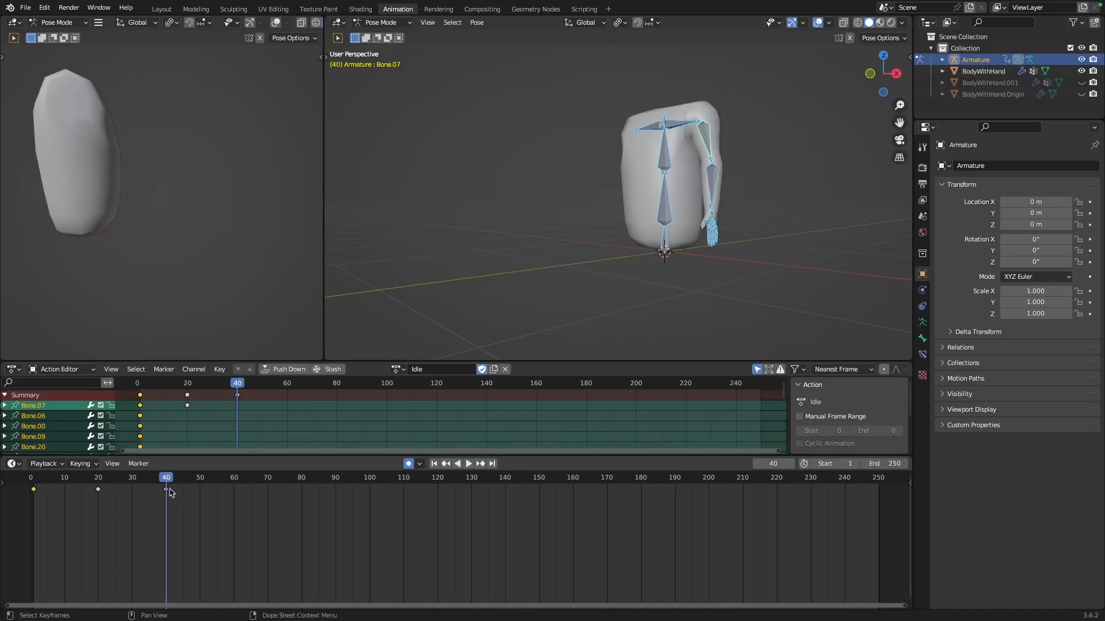
key(ctrl+v)
Play the animation repeatedly from frame 1 and examine the body and arm motion from the side and the front.
middle_drag(679, 218, 593, 219)
key(shift+Left)
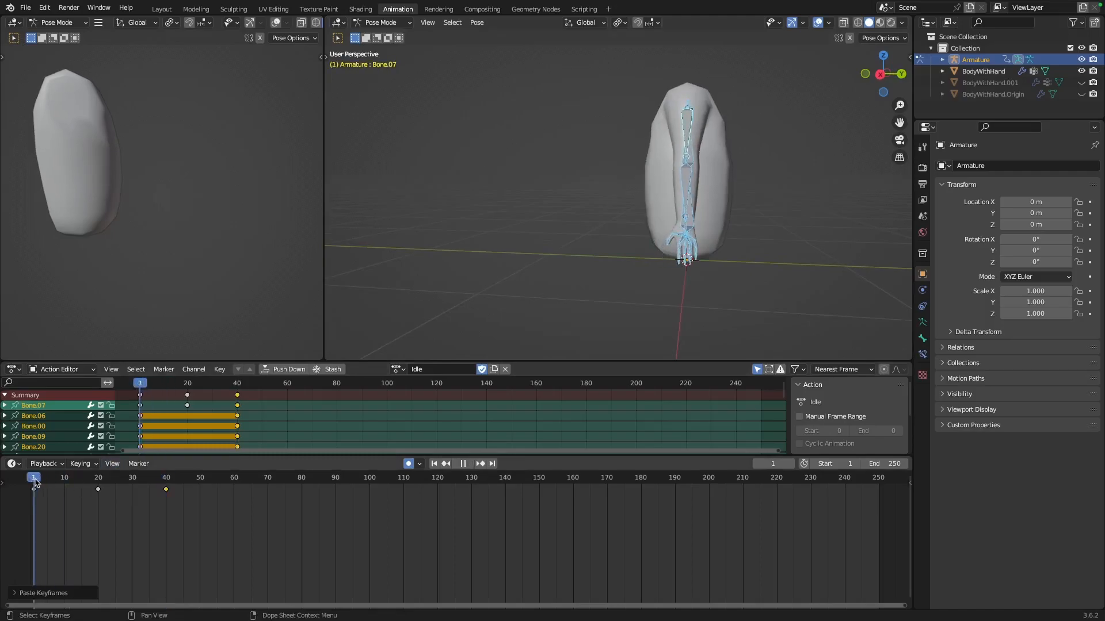
key(space)
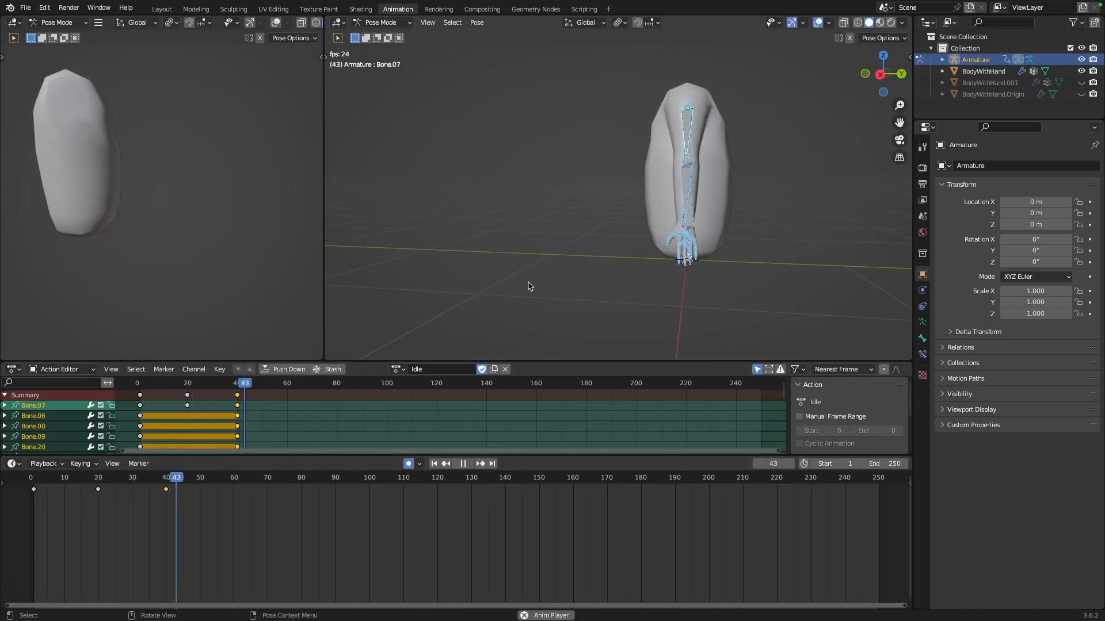
key(space)
middle_drag(493, 293, 627, 270)
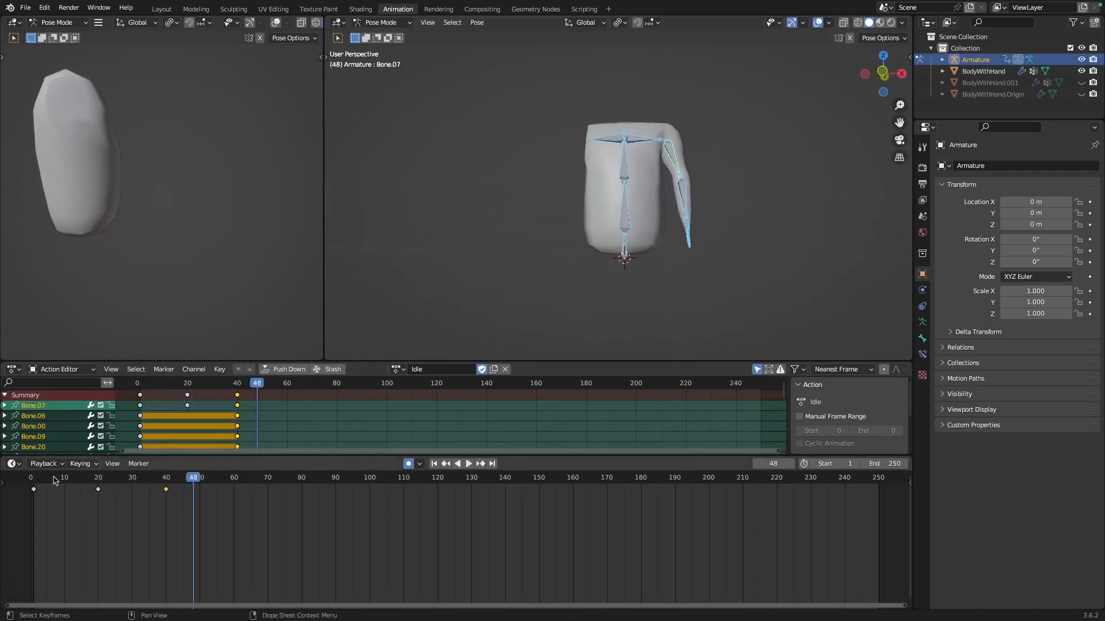
key(shift+Left)
key(space)
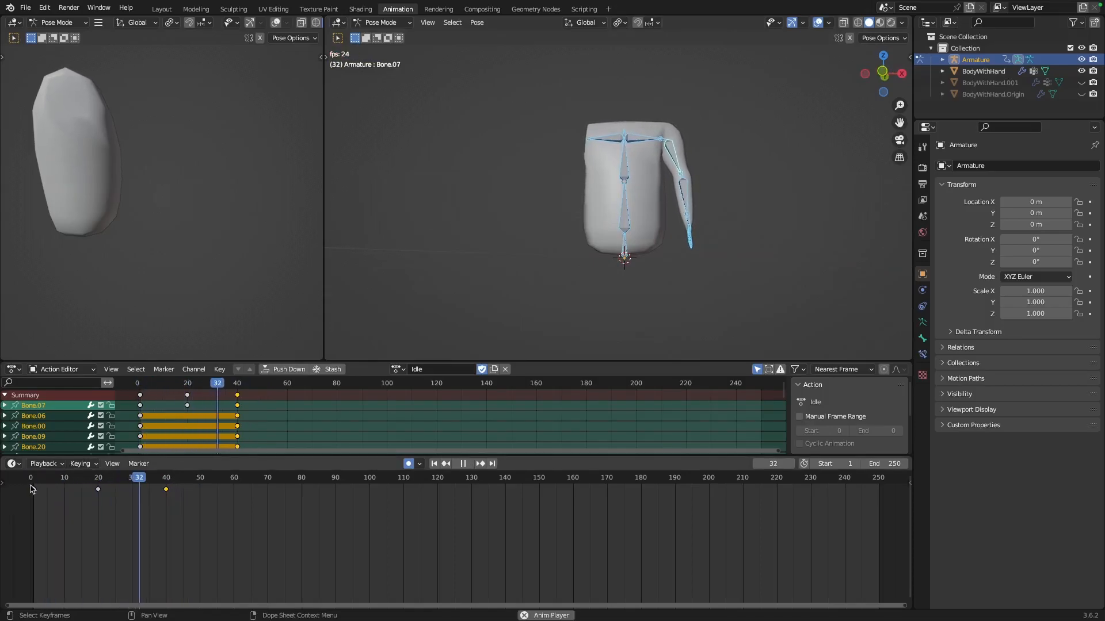
key(space)
drag(50, 478, 37, 480)
key(space)
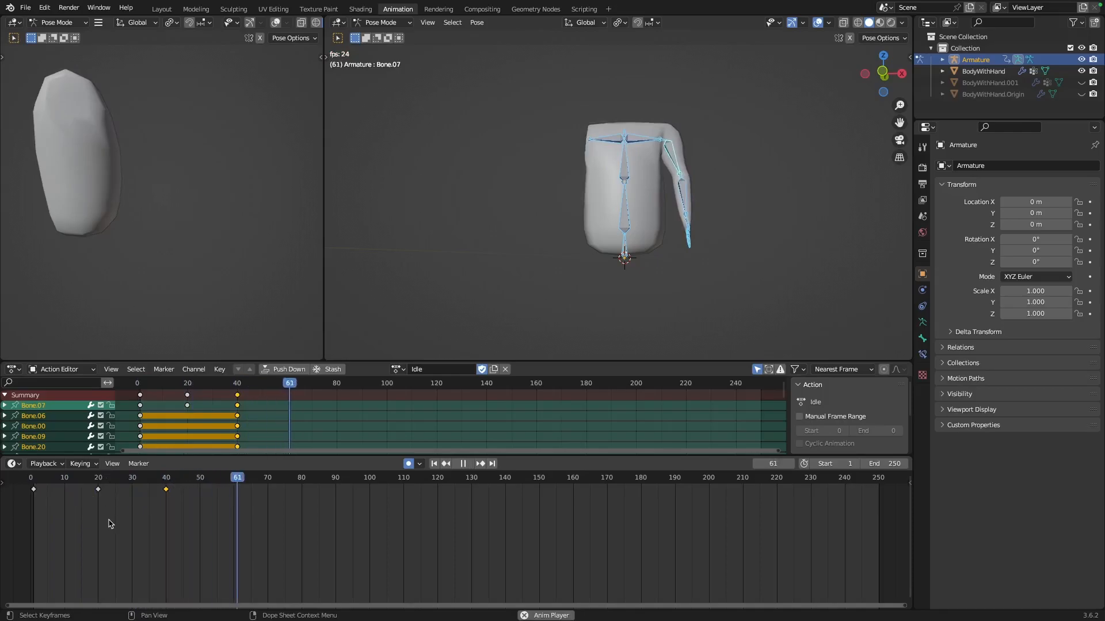
key(shift+Left)
key(space)
Select all keyframes of the Idle action and set their F-curve extrapolation to Make Cyclic (F-Modifier).
drag(30, 479, 33, 478)
key(a)
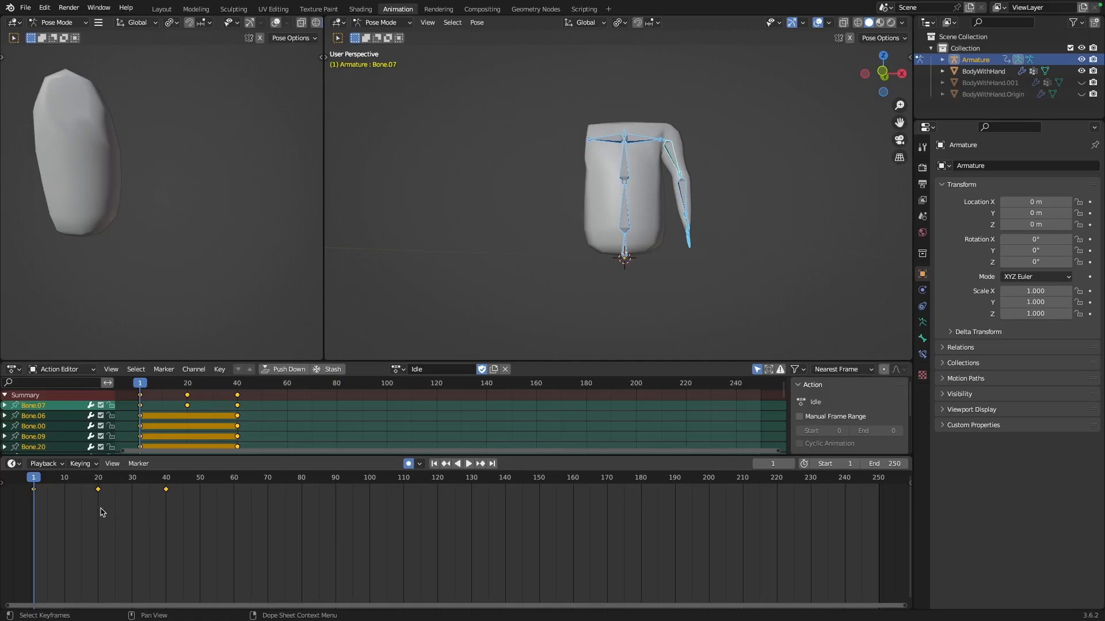
key(shift+e)
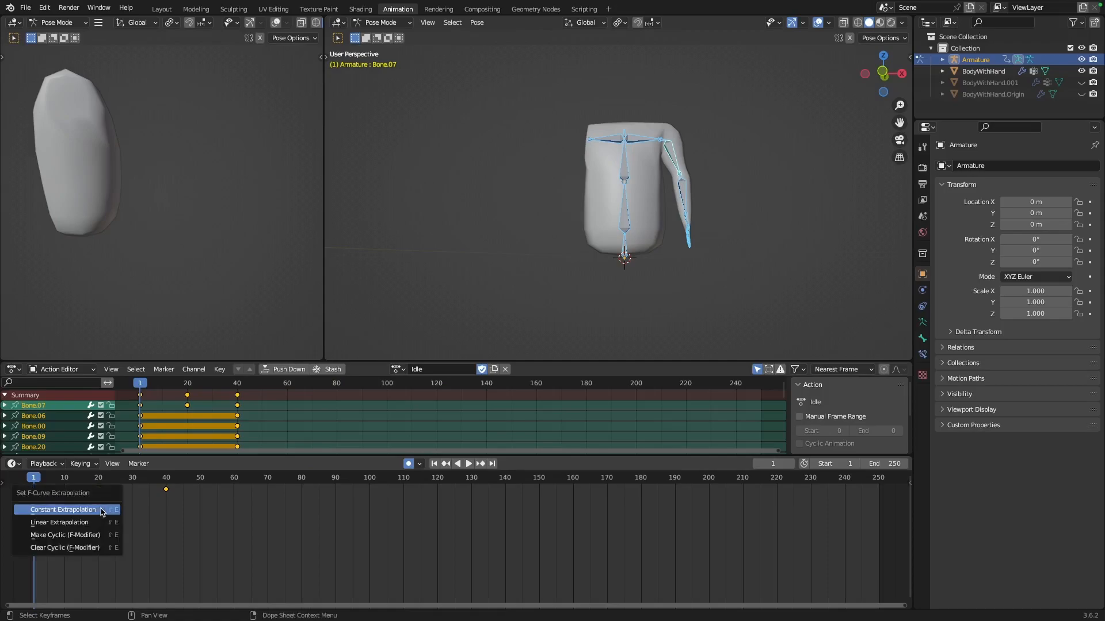
click(72, 537)
Play the cyclic animation past frame 40 to check the loop, and return to frame 1.
key(space)
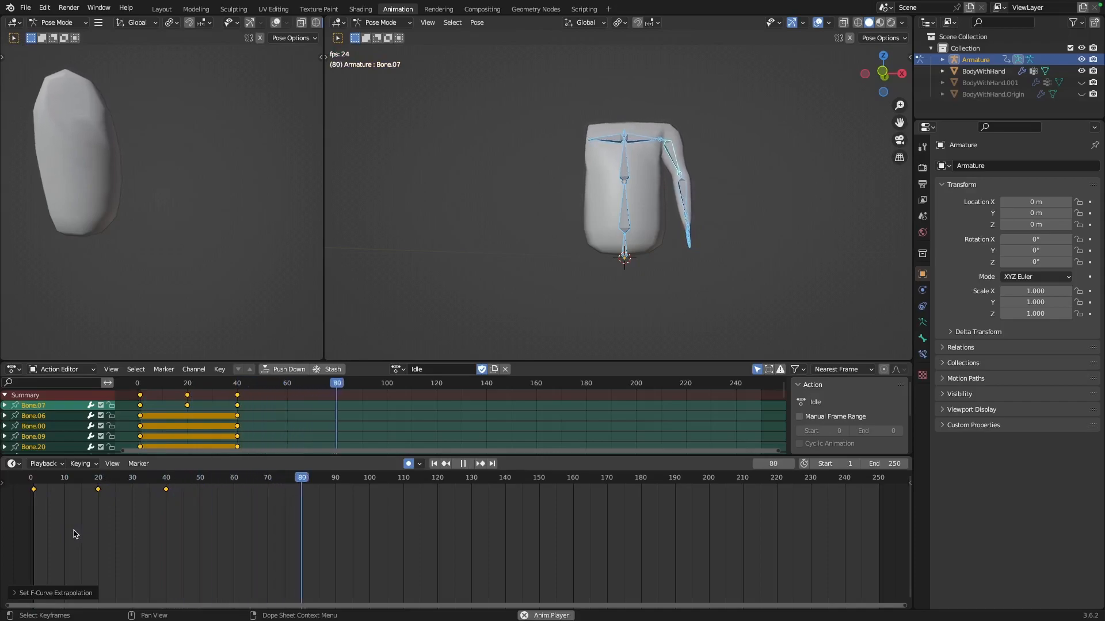
key(space)
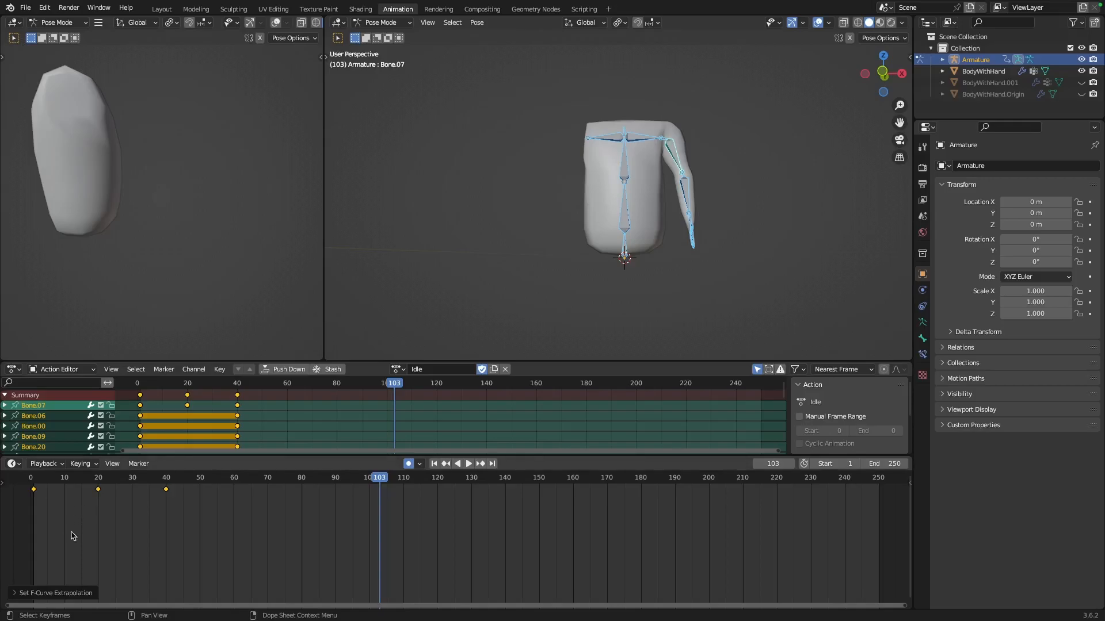
drag(50, 477, 34, 477)
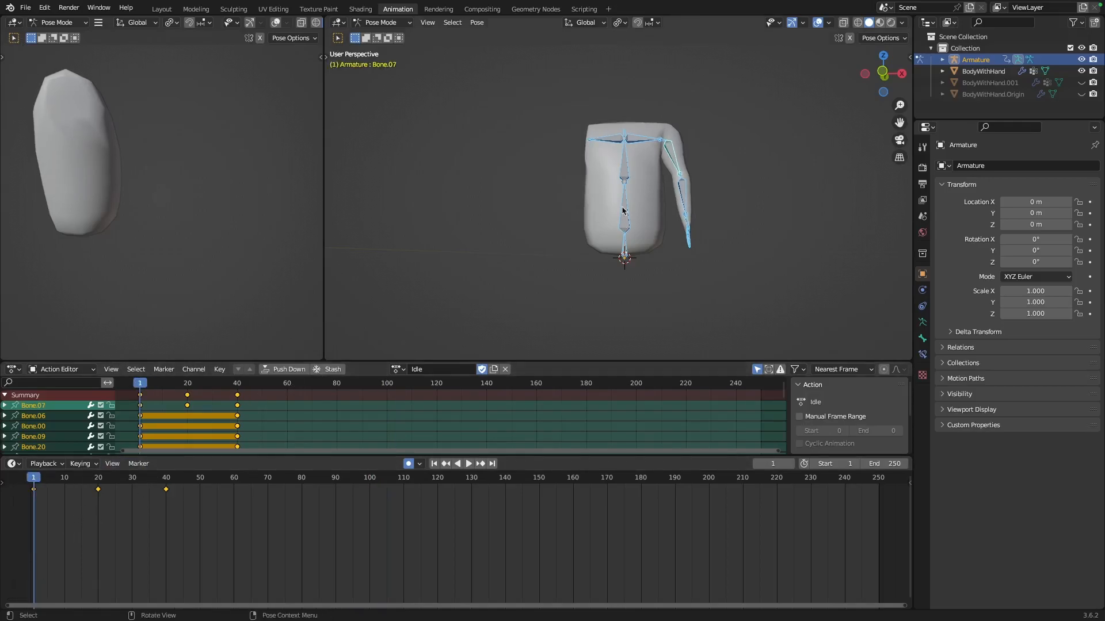
Create a new action as a copy of Idle for the armature's bones and name it Walk.
click(622, 165)
key(a)
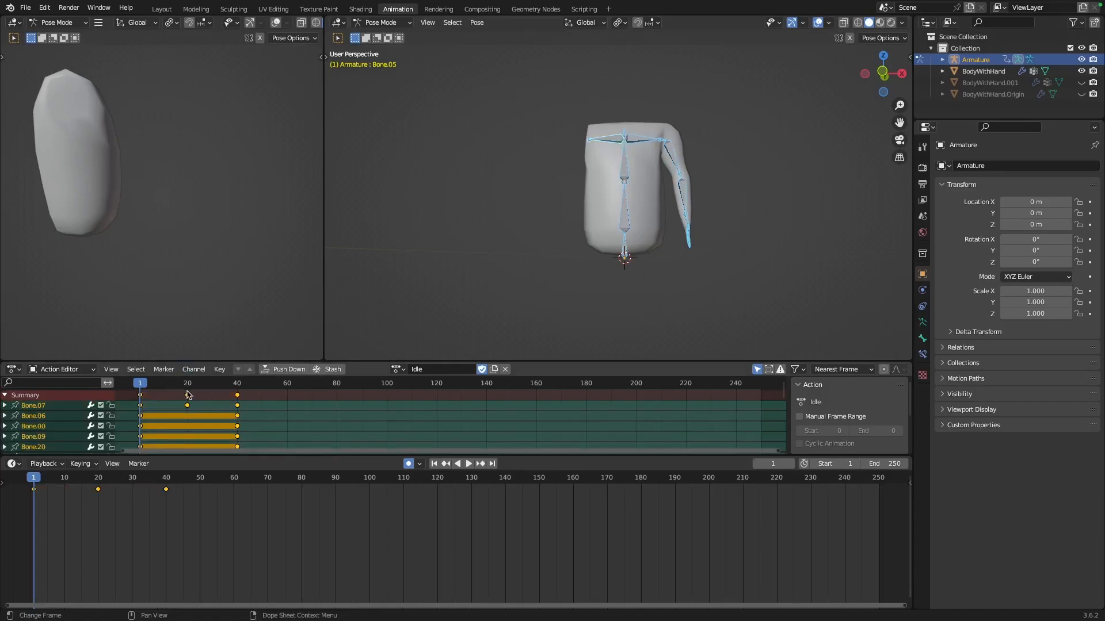
click(397, 369)
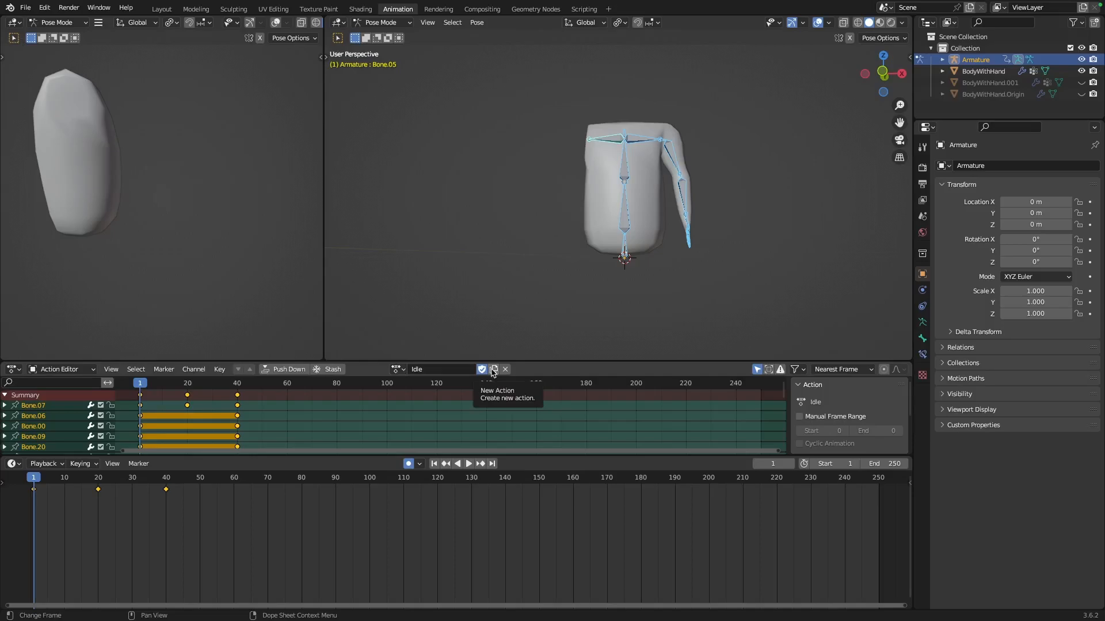
click(493, 371)
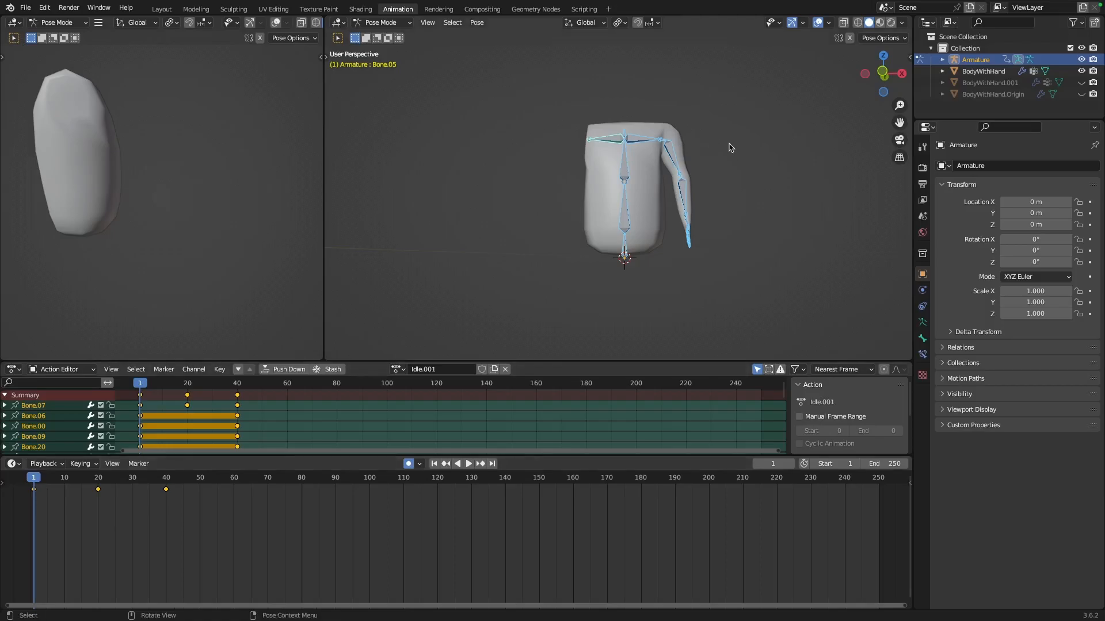
click(883, 74)
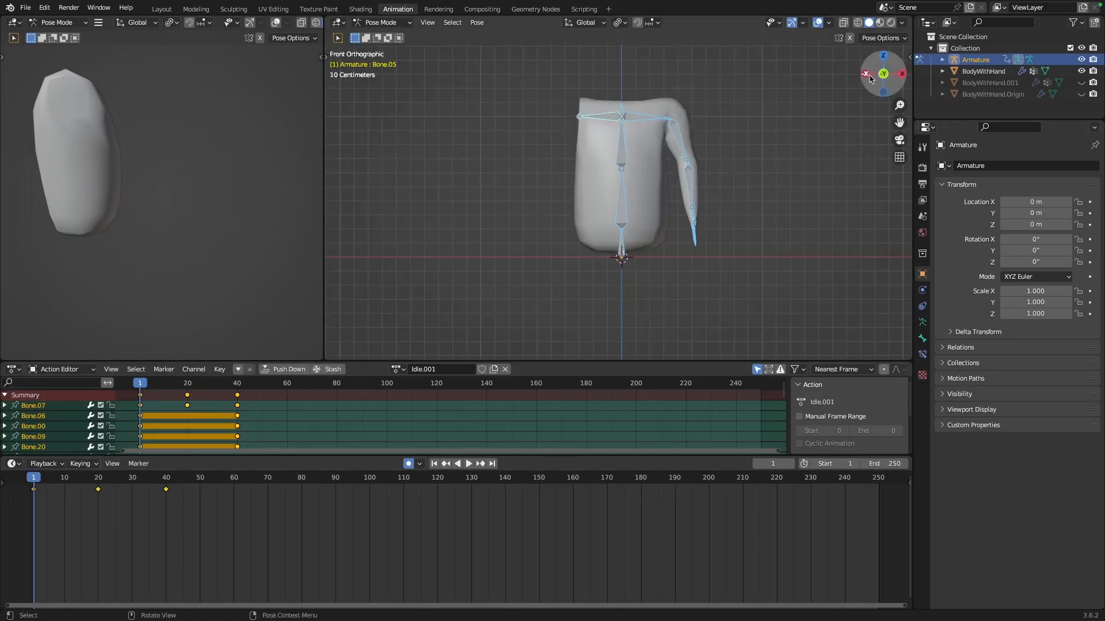
click(866, 74)
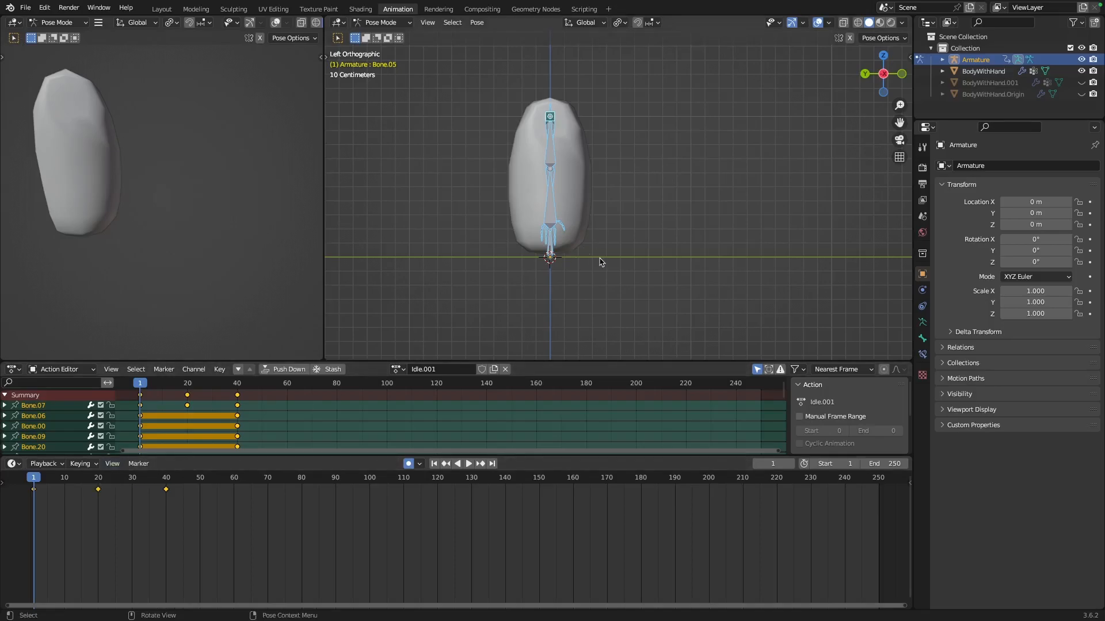
mouse_move(616, 260)
middle_down()
mouse_move(526, 262)
mouse_move(627, 263)
middle_up()
mouse_move(35, 479)
mouse_down()
mouse_move(98, 478)
mouse_move(26, 479)
mouse_up()
click(448, 368)
text(Walk)
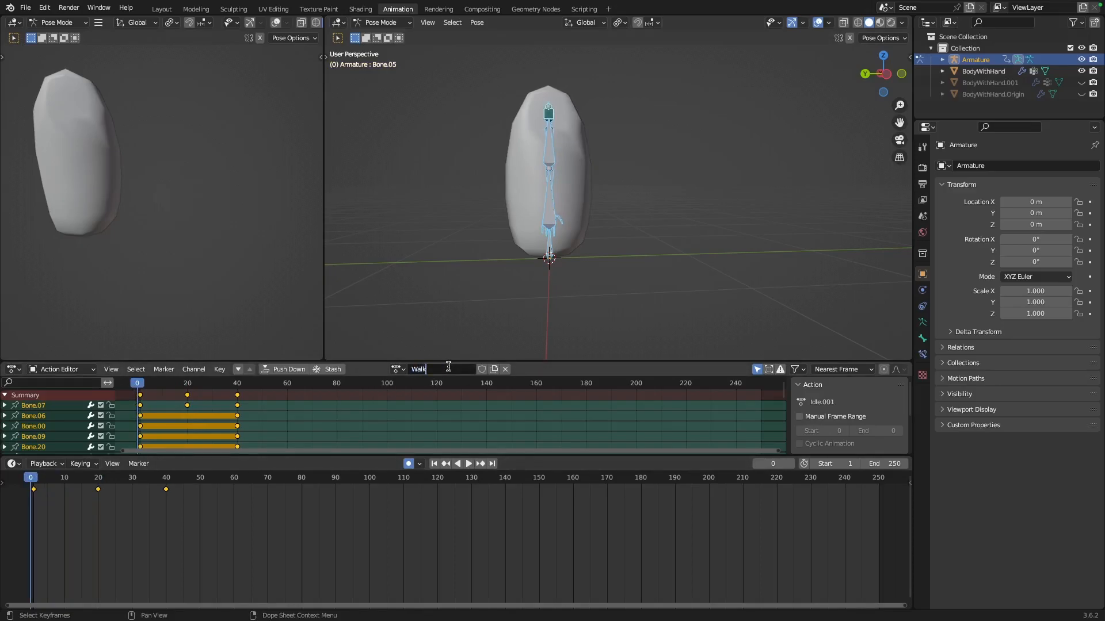
key(Return)
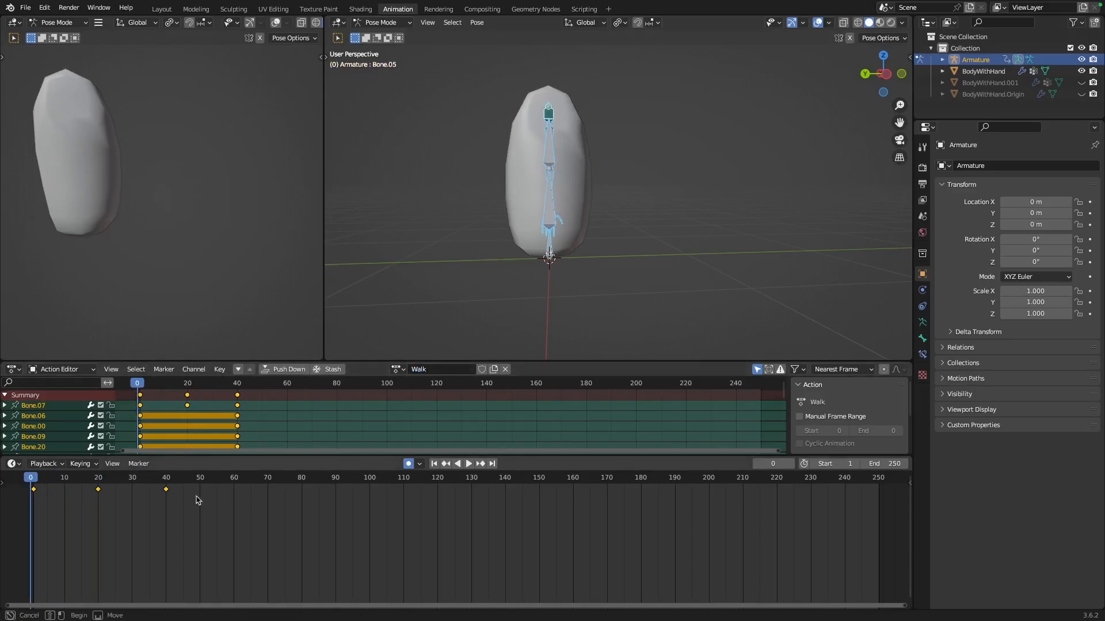
Delete the Walk action's keyframes at frames 20 and 40 and go to frame 1.
key(x)
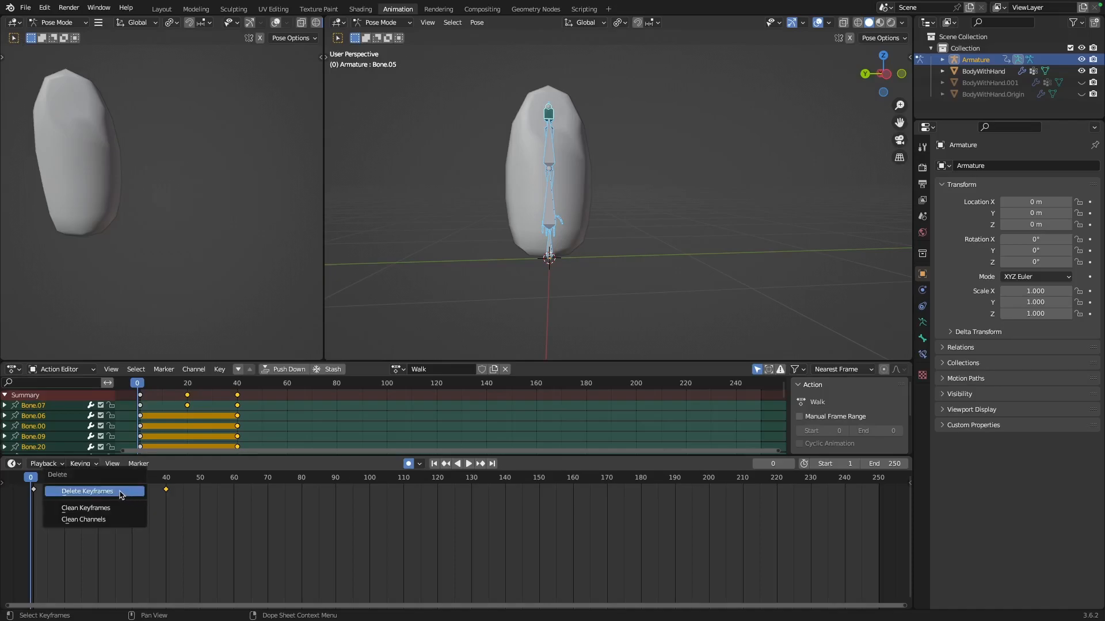
click(126, 494)
drag(30, 481, 35, 481)
In the left side view, rotate the lower spine bone (Bone.03) slightly so the body leans forward at frame 1.
mouse_move(628, 191)
middle_down()
mouse_move(598, 193)
mouse_move(614, 196)
middle_up()
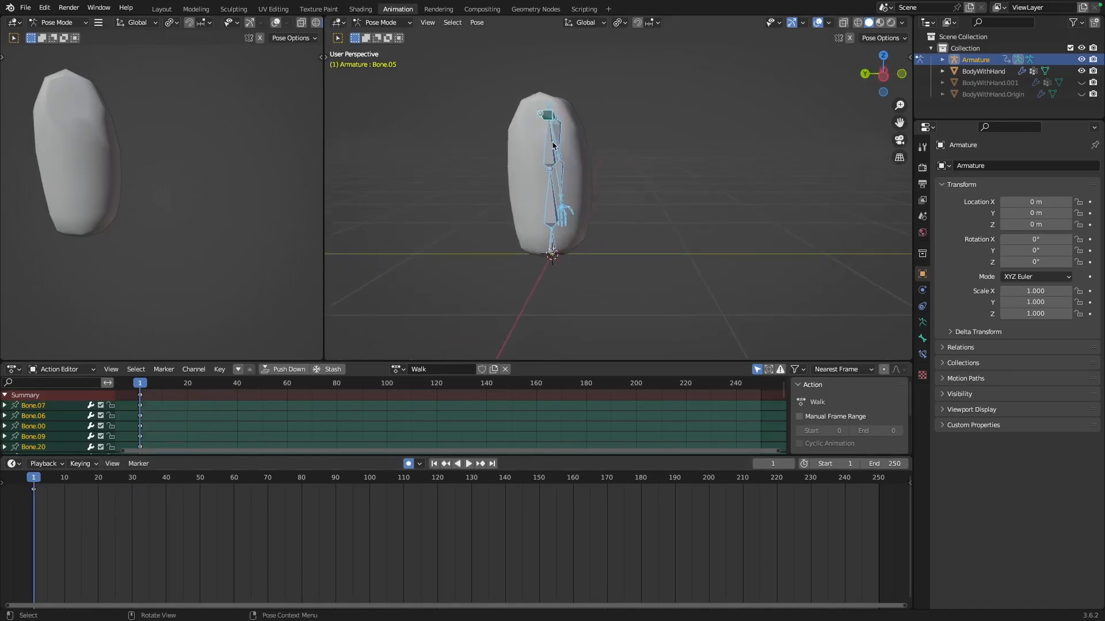
click(563, 205)
click(548, 158)
middle_drag(549, 157, 580, 156)
click(556, 202)
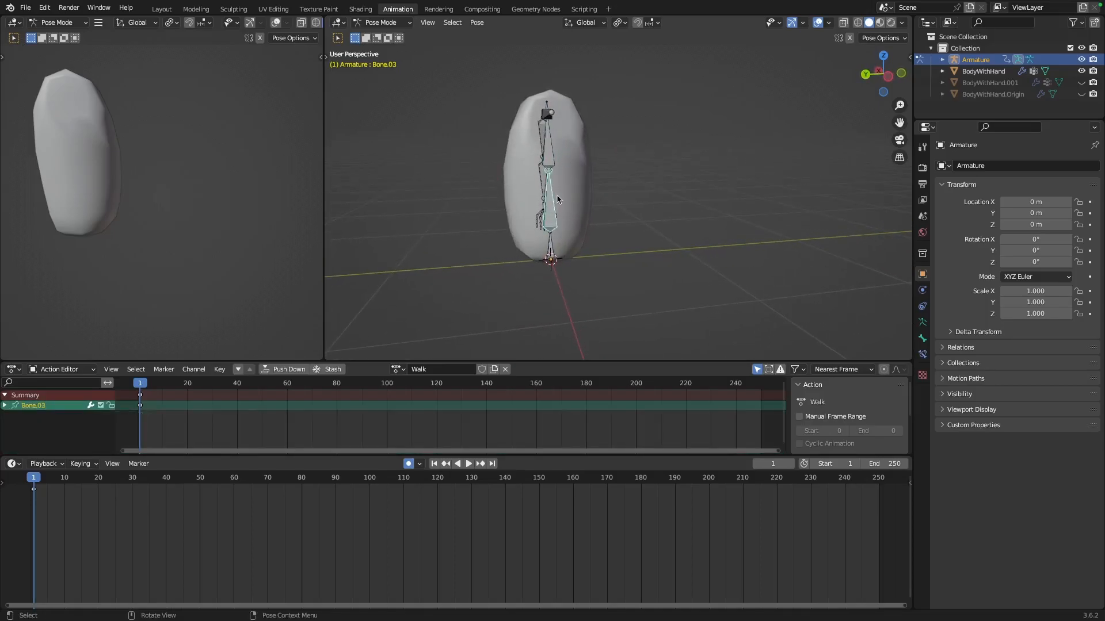
click(887, 76)
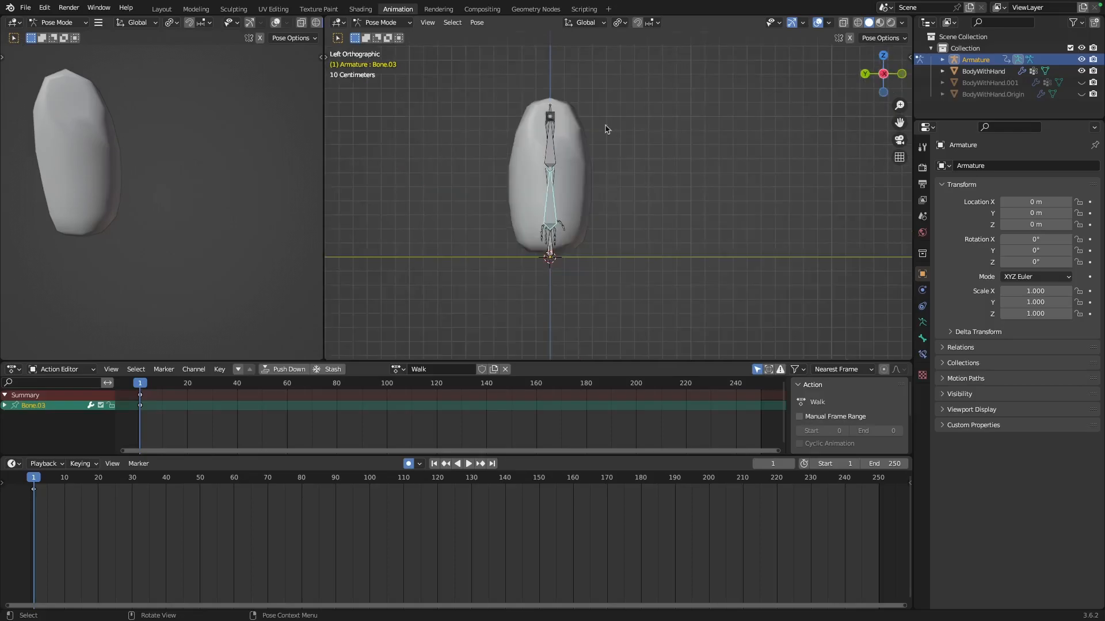
key(r)
click(598, 141)
click(561, 117)
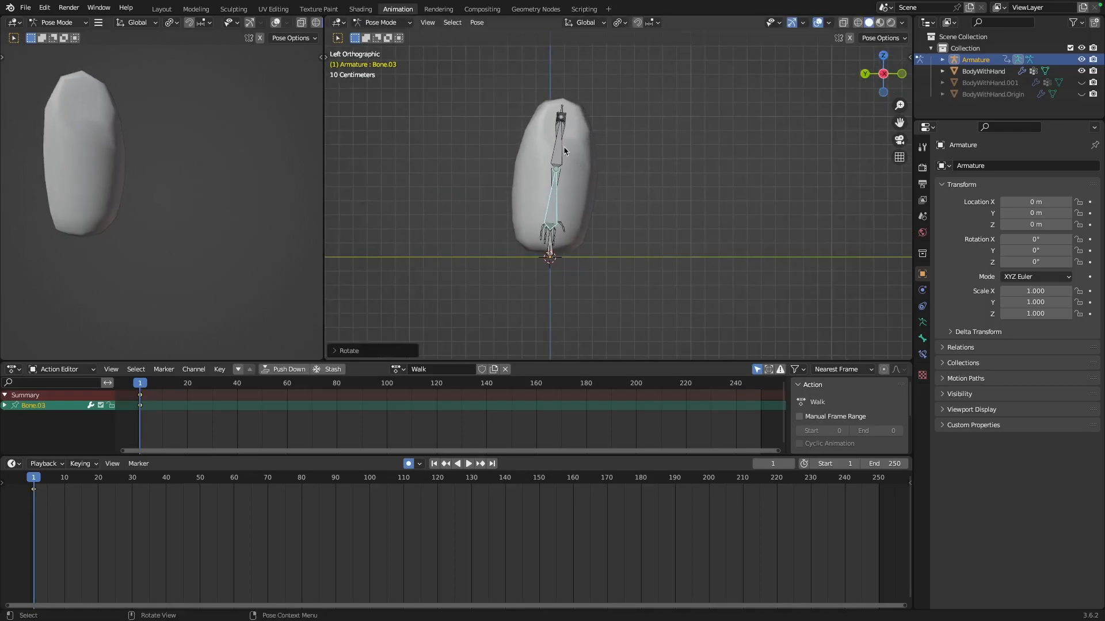
key(r)
right_click(597, 147)
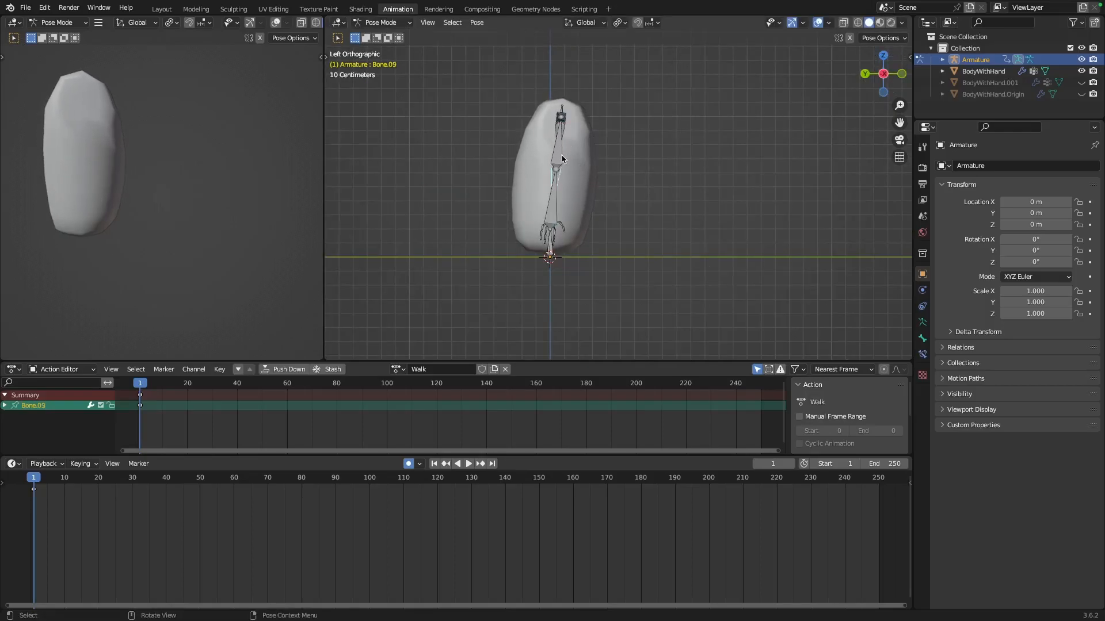
Rotate the upper spine bone (Bone.02) further forward at frame 1 to bend the chest.
click(560, 155)
key(r)
click(578, 155)
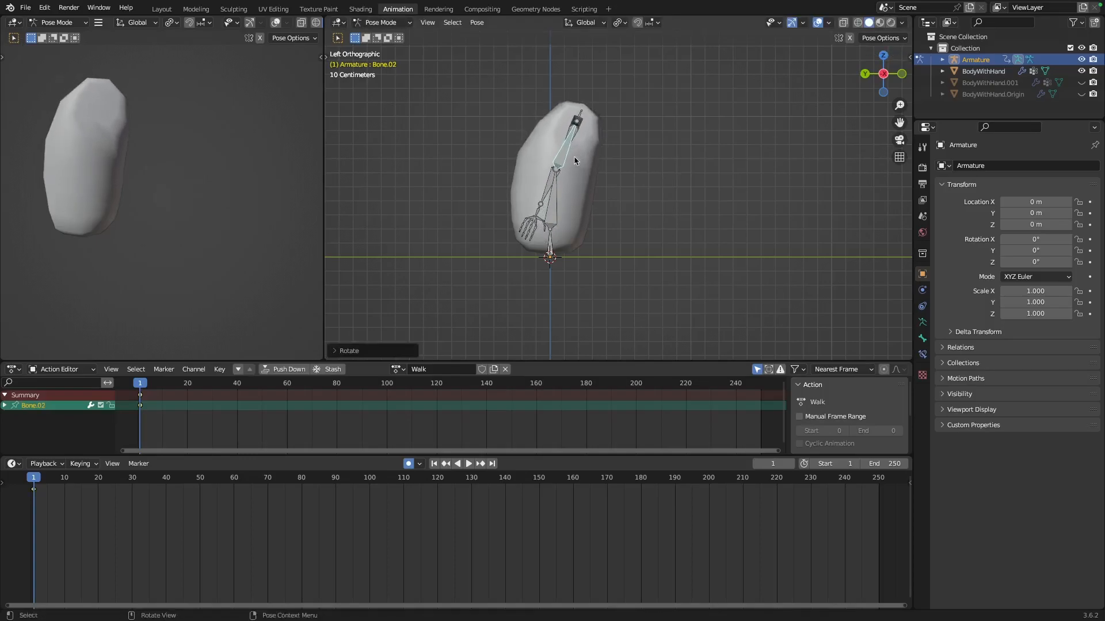
click(408, 463)
In the right side view, swing the upper arm bone (Bone.07) forward by about 57°.
middle_drag(635, 219, 663, 171)
click(690, 148)
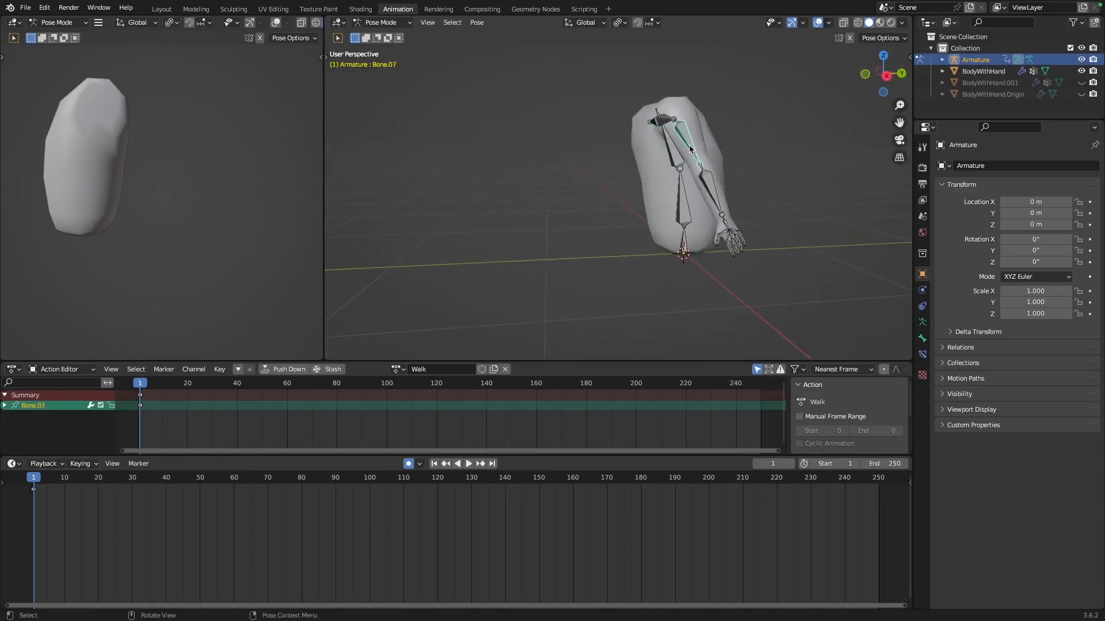
middle_drag(741, 167, 703, 168)
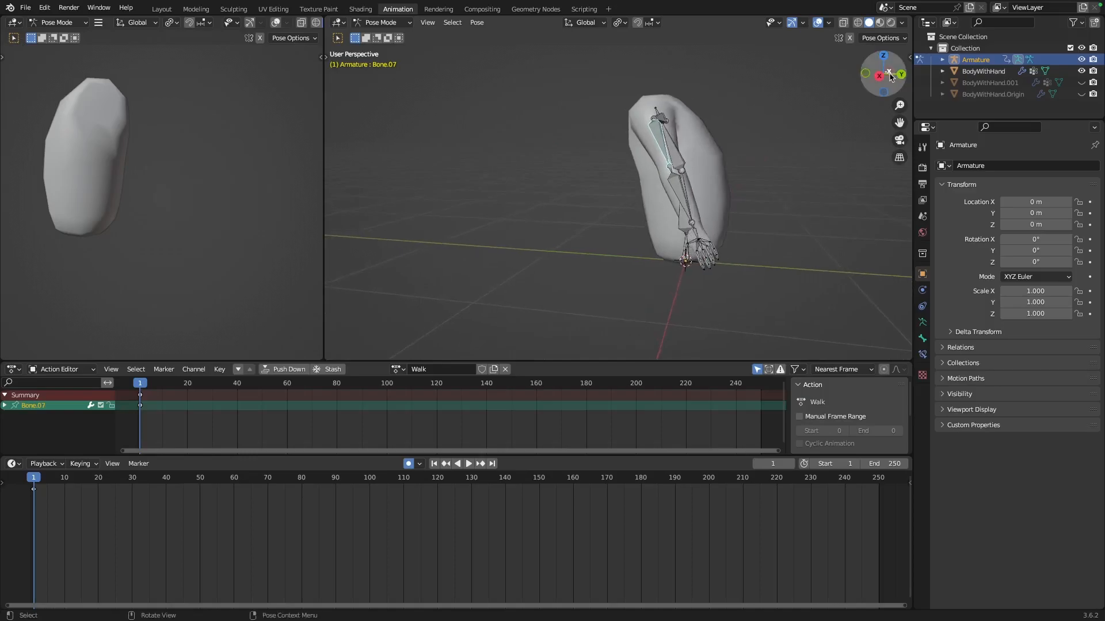
click(880, 77)
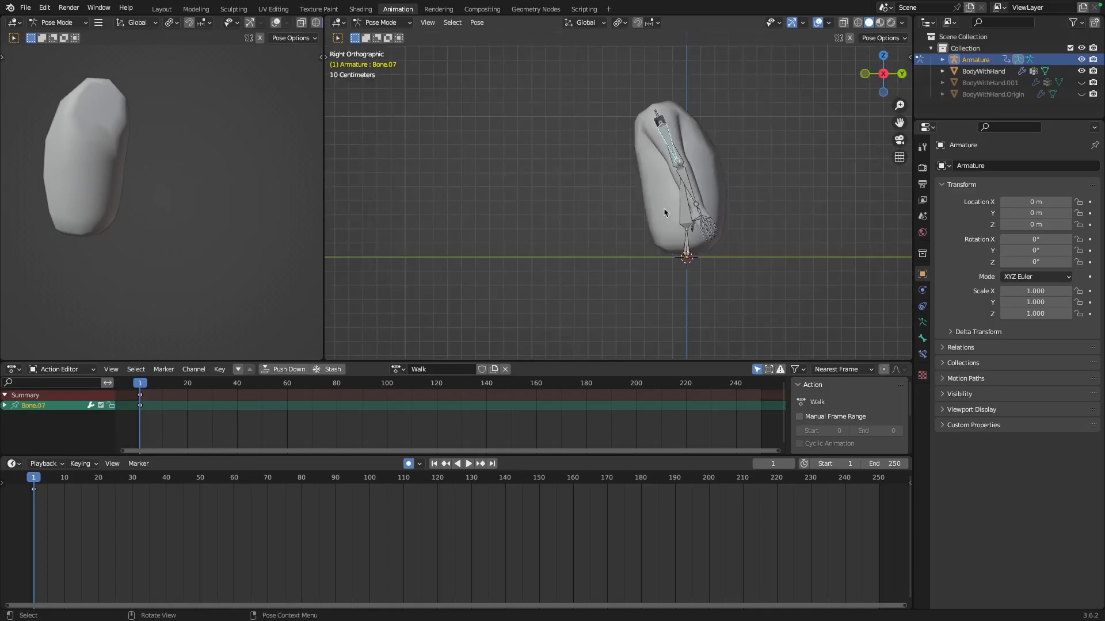
key(r)
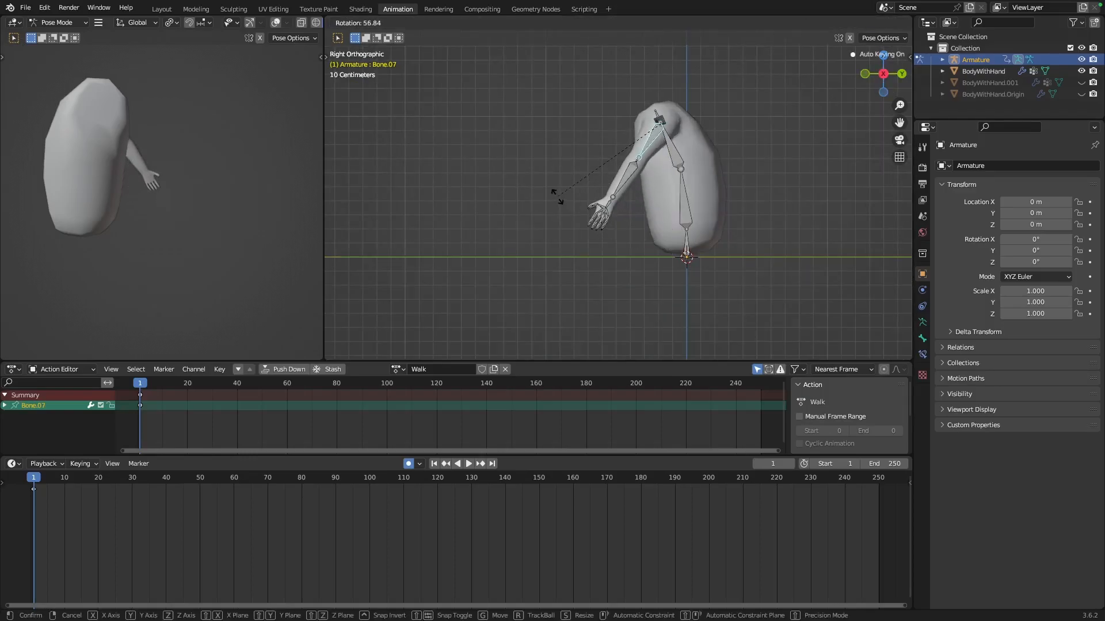
click(557, 196)
middle_drag(557, 196, 515, 231)
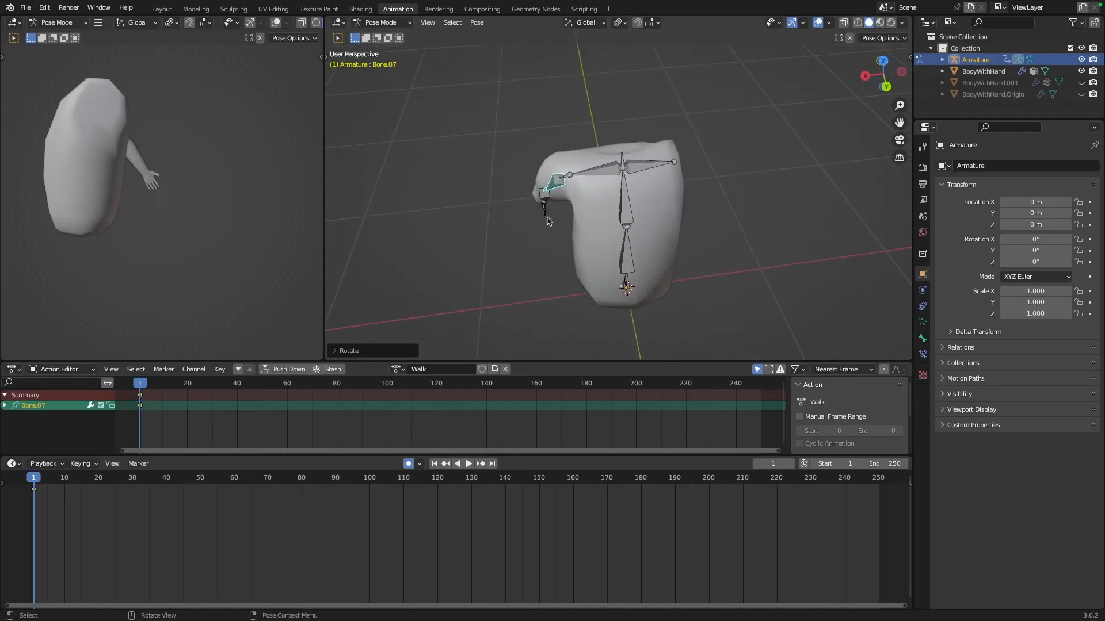
key(r)
key(x)
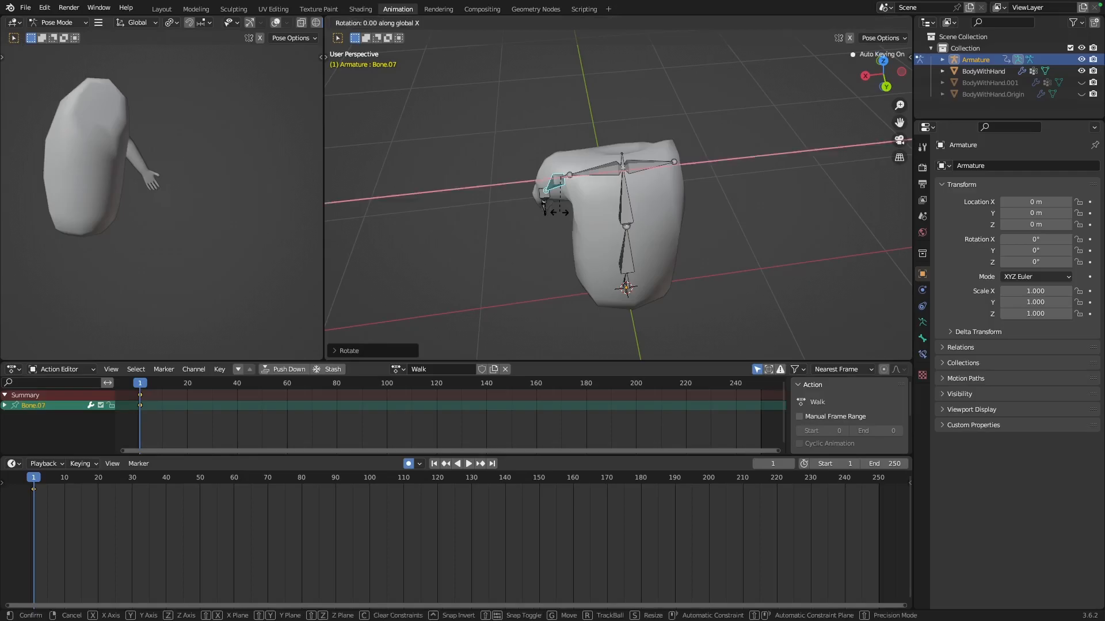
key(z)
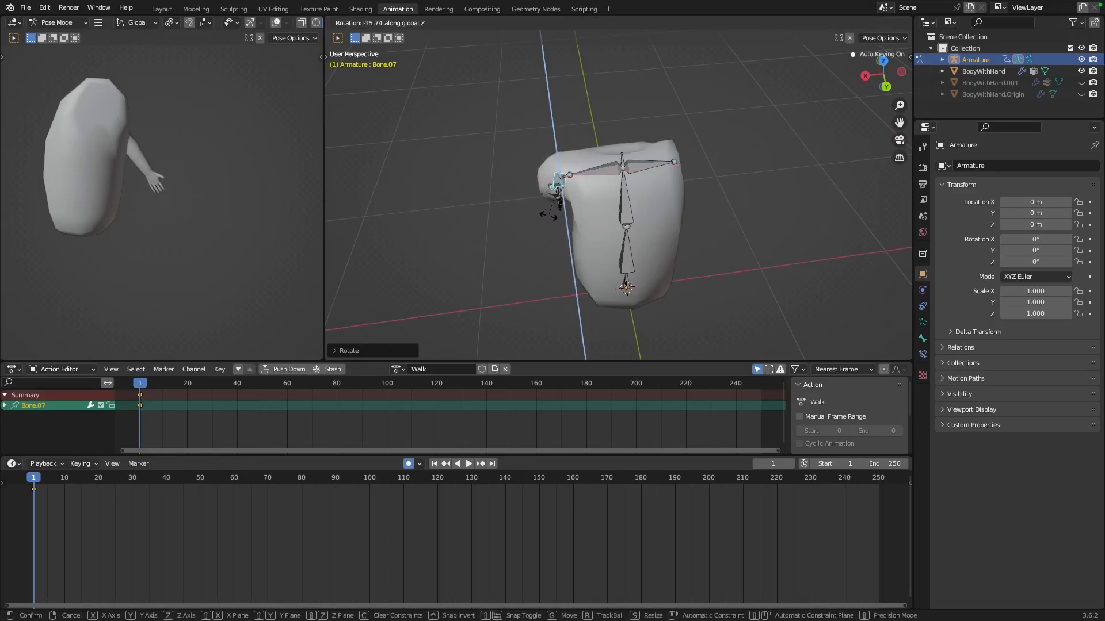
key(y)
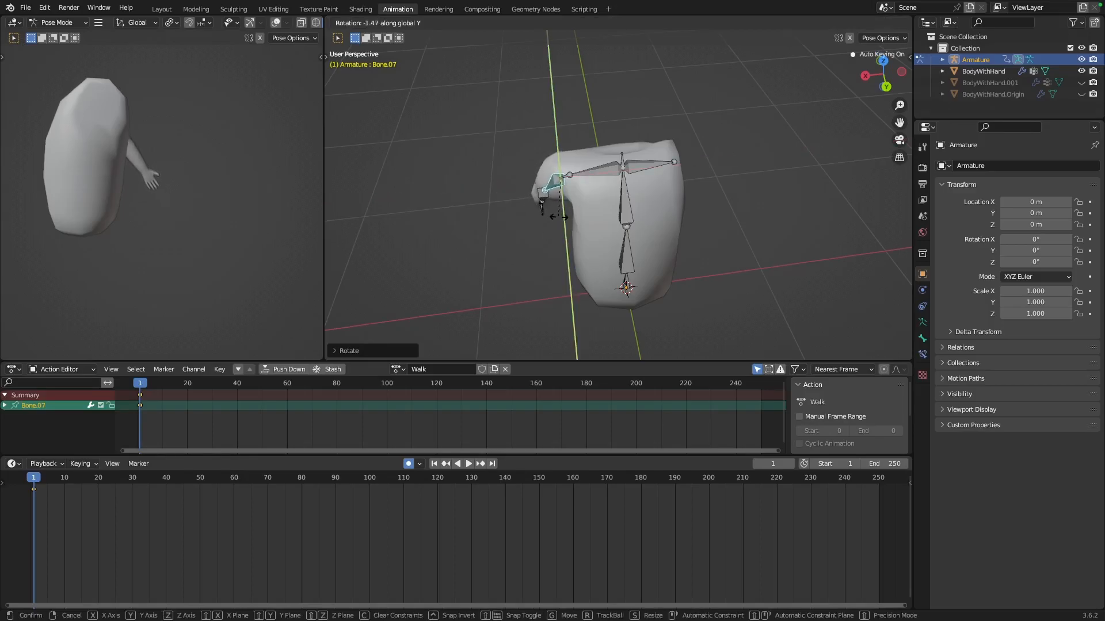
click(559, 217)
Twist the upper arm bone (Bone.07) about its local Y axis by about 64°.
key(r)
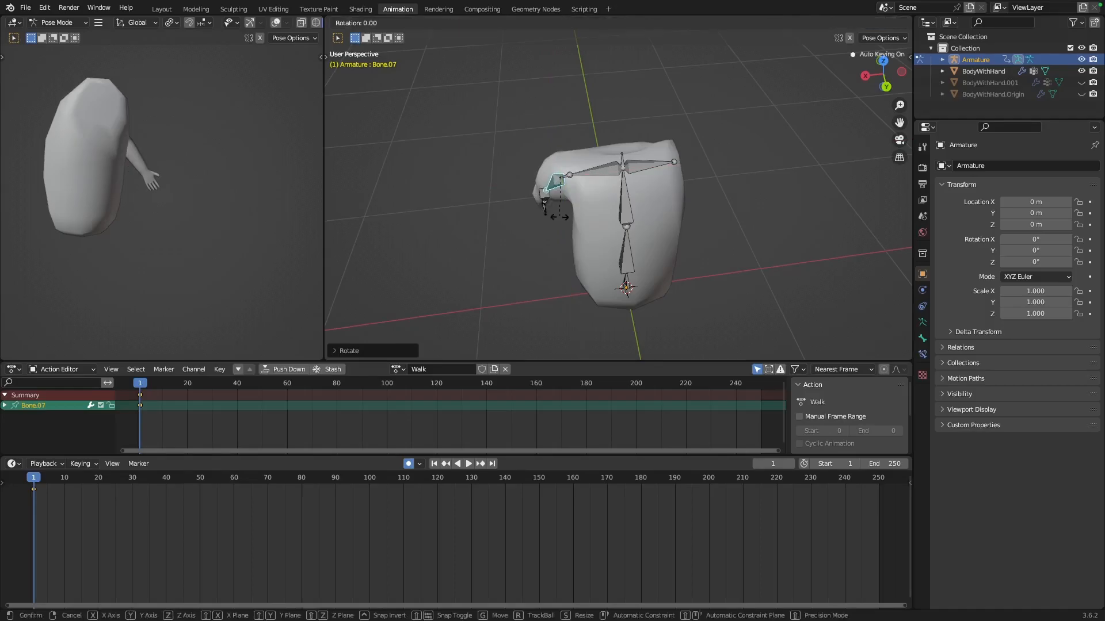
key(x)
key(x)
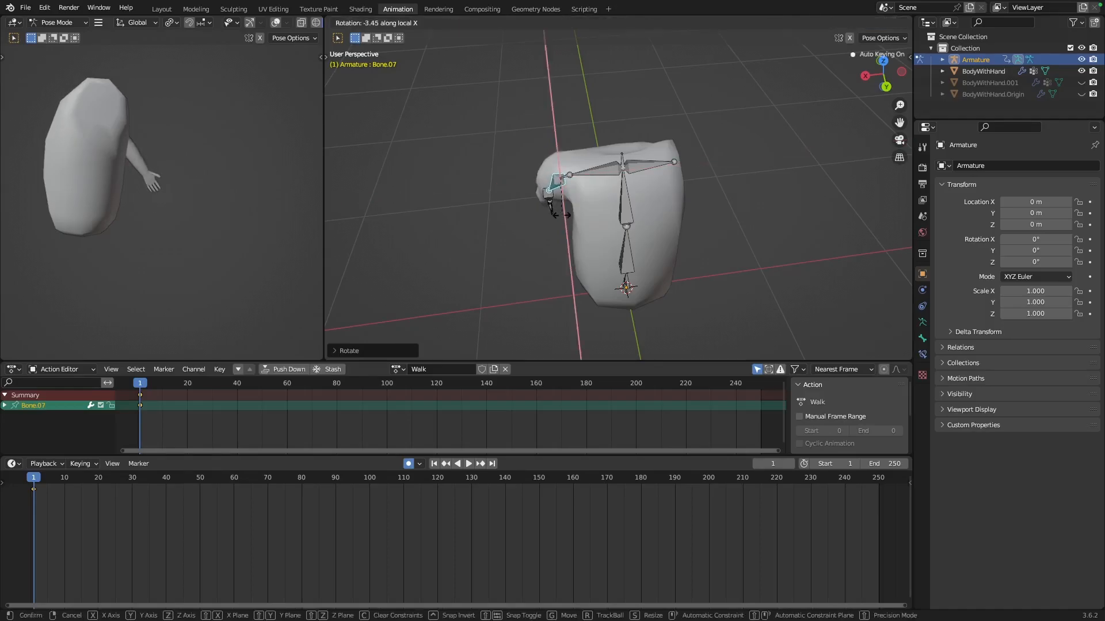
key(y)
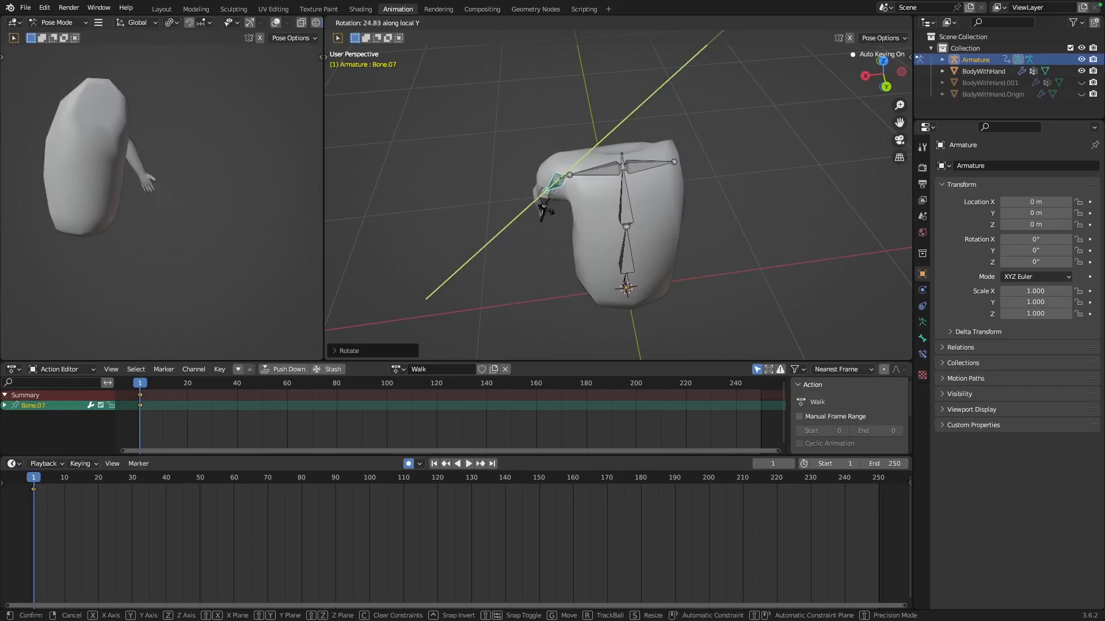
key(z)
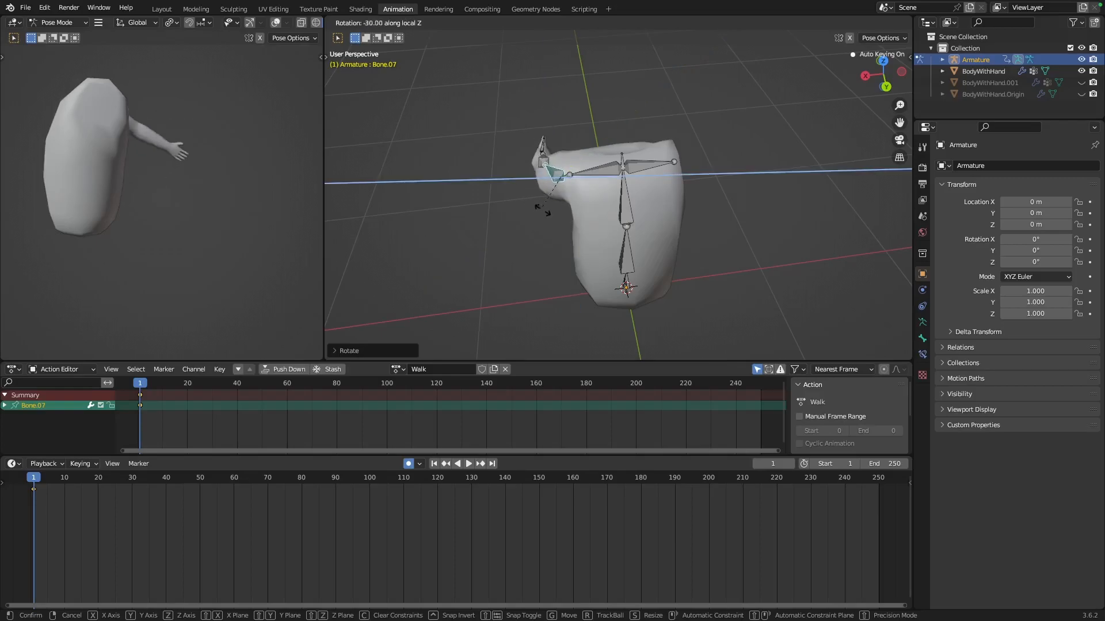
key(y)
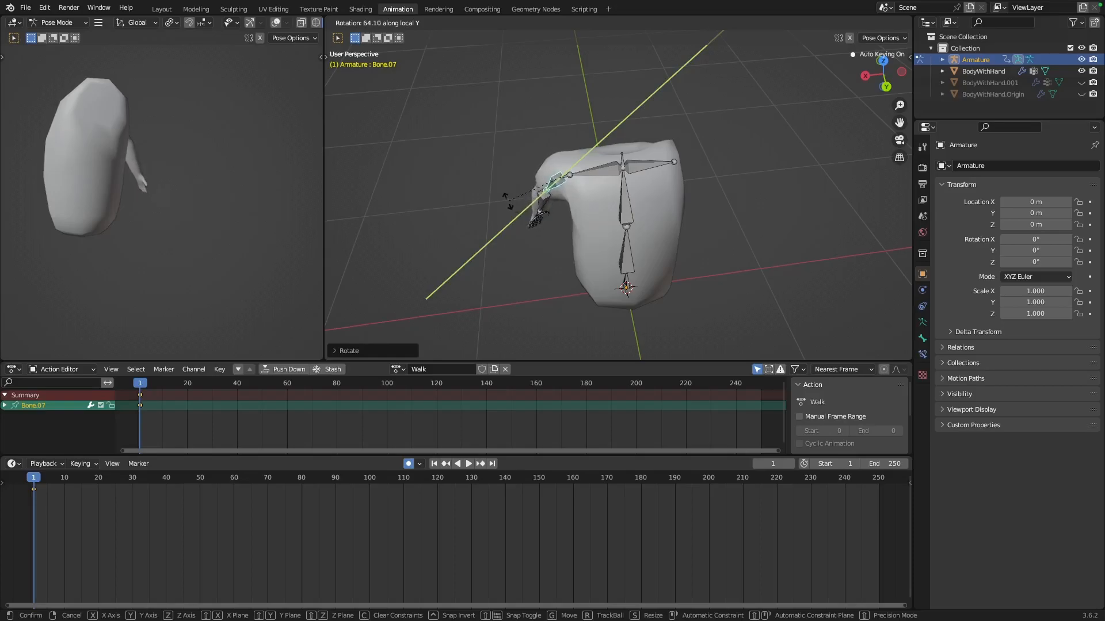
click(500, 196)
Rotate the forearm bone (Bone.09) at the elbow to adjust the arm's bend at frame 1.
middle_drag(493, 193, 688, 161)
middle_drag(698, 201, 797, 222)
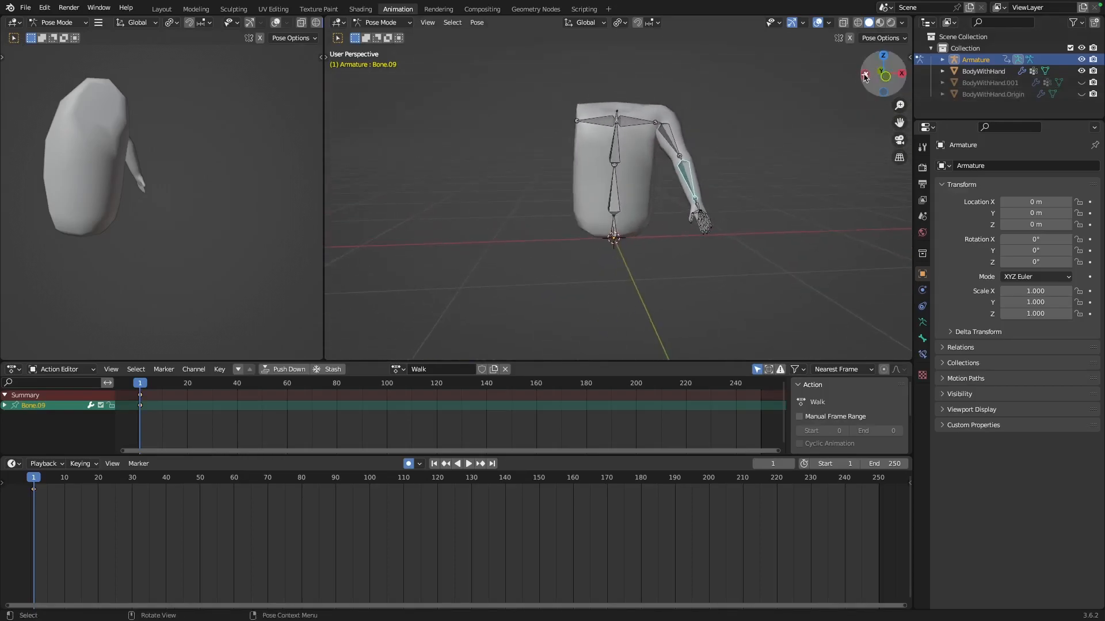
click(865, 75)
middle_drag(650, 205, 591, 203)
middle_drag(677, 221, 547, 258)
key(r)
click(692, 240)
Twist the forearm bone (Bone.09) about its local Y axis by about 10°.
key(r)
key(y)
key(y)
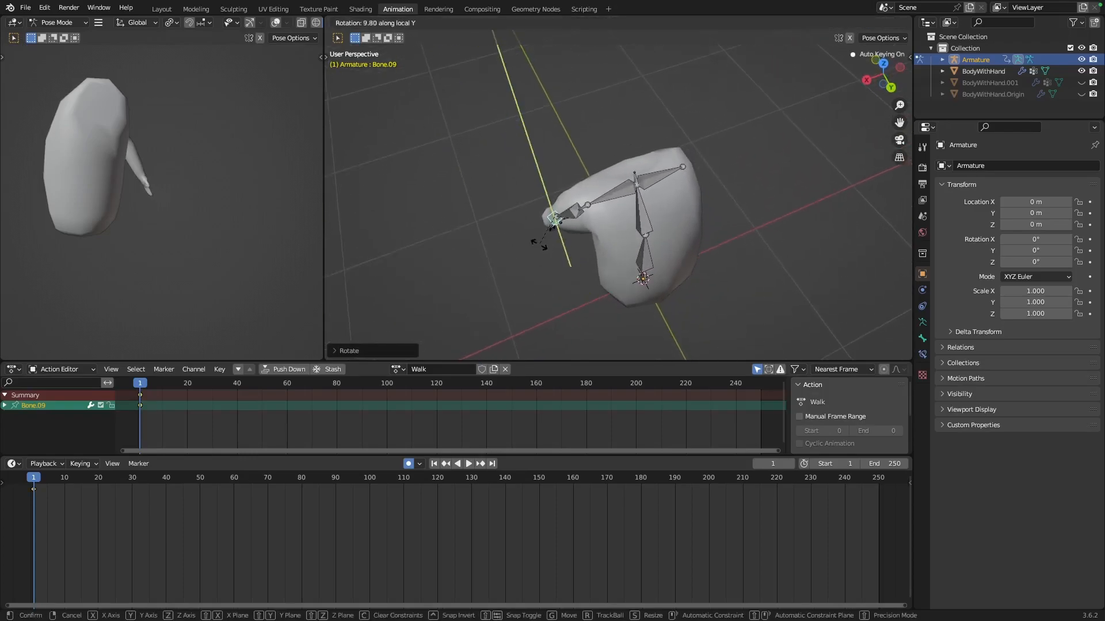
click(535, 240)
Rotate both spine bones (Bone.02 and Bone.03) together by about 7° so the body leans further forward.
middle_drag(535, 242, 745, 164)
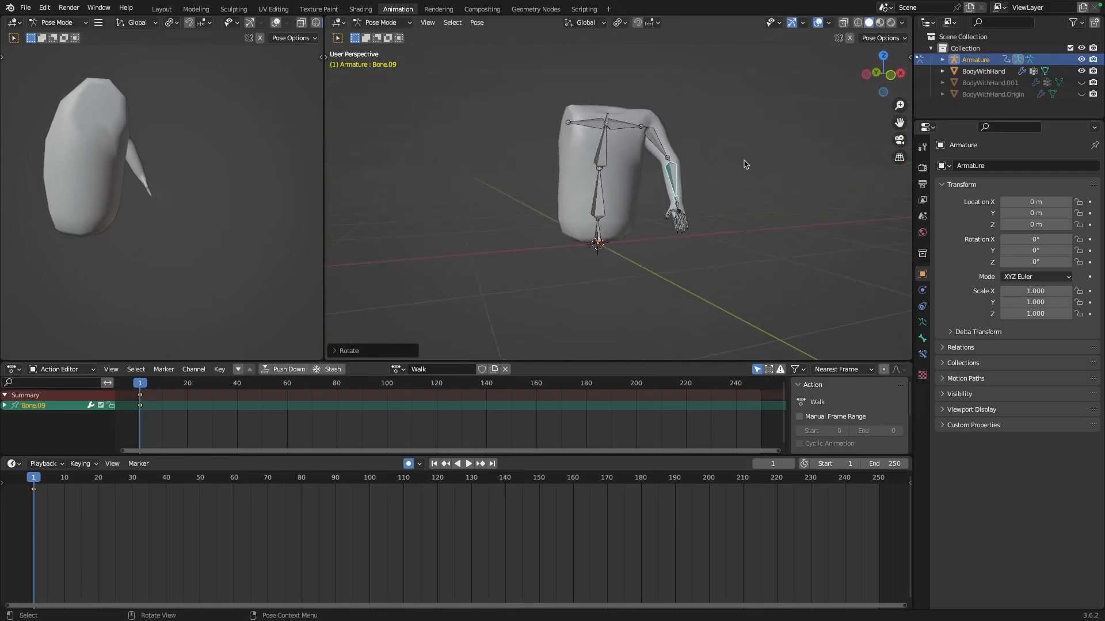
click(867, 74)
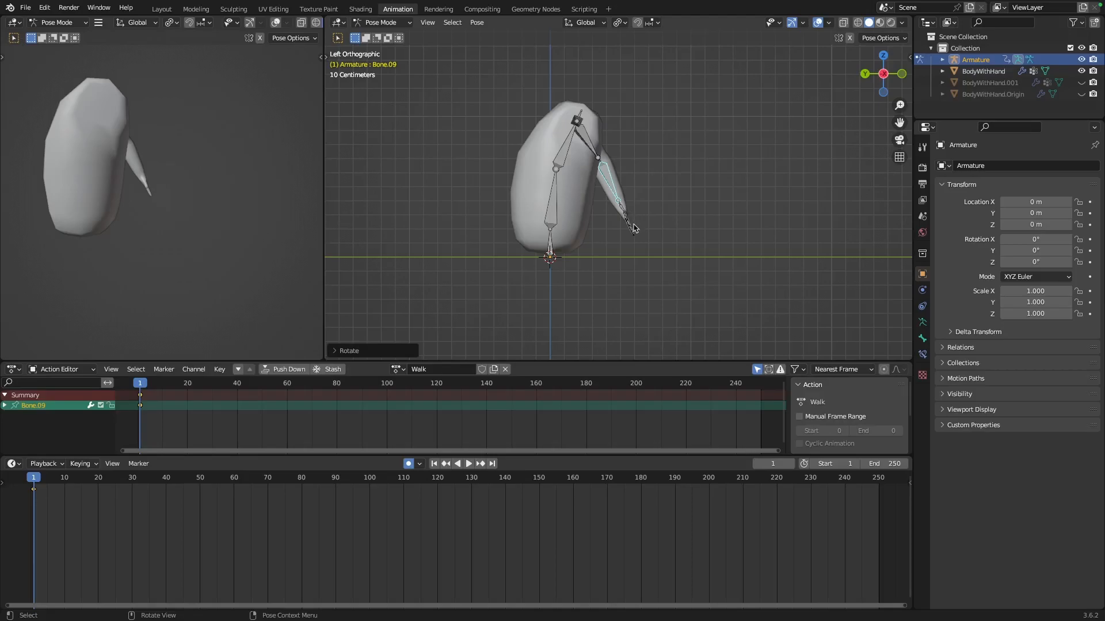
mouse_move(704, 215)
middle_down()
mouse_move(680, 212)
mouse_move(716, 218)
middle_up()
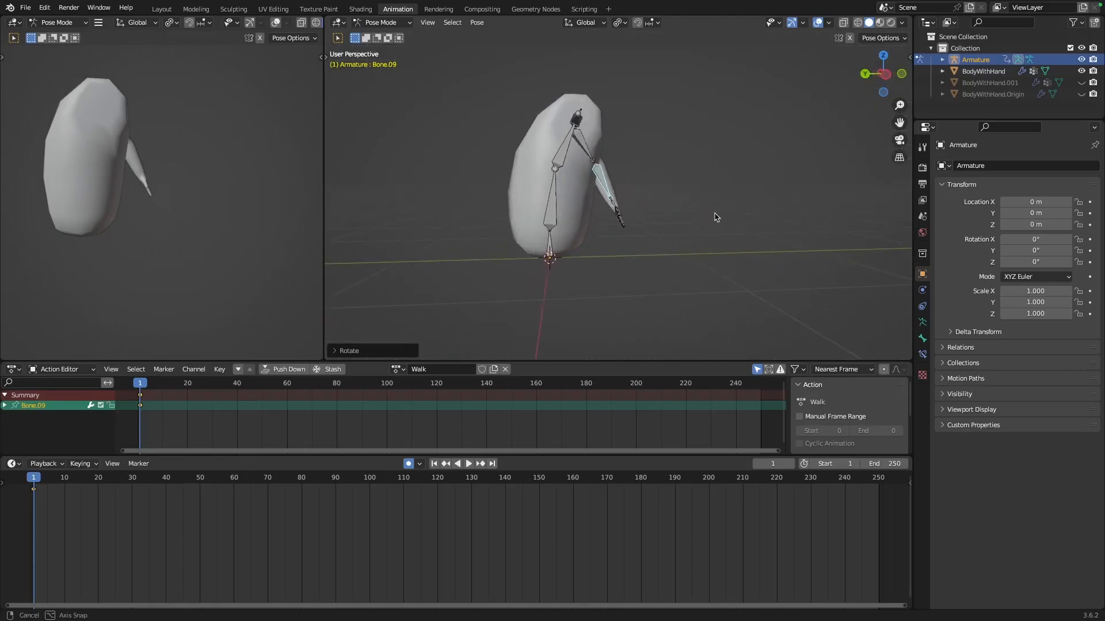
click(568, 143)
shift+click(551, 204)
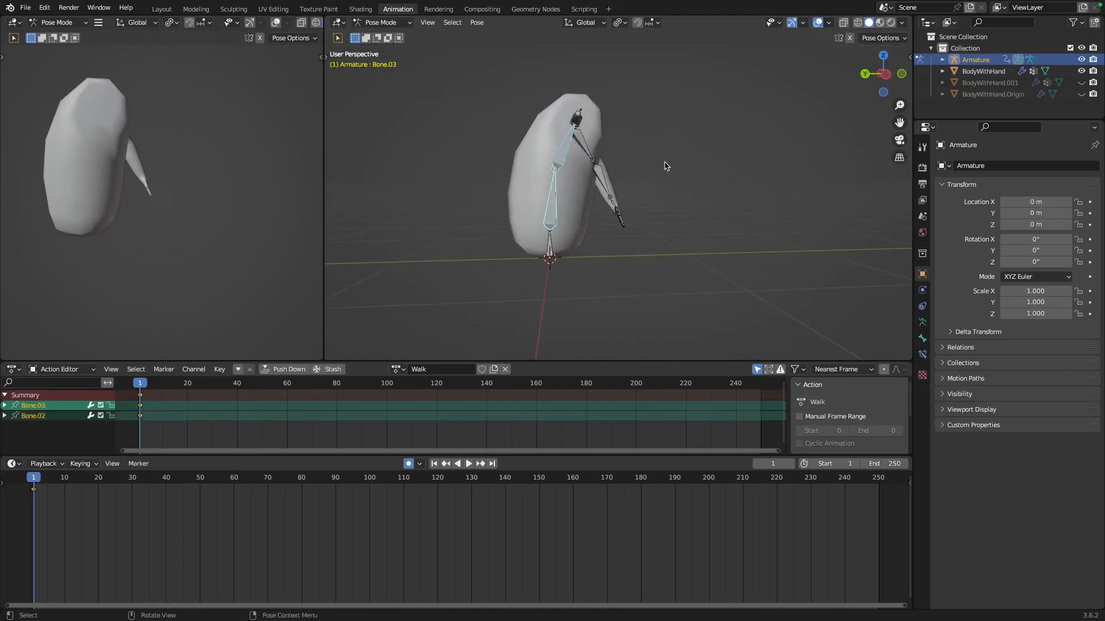
key(r)
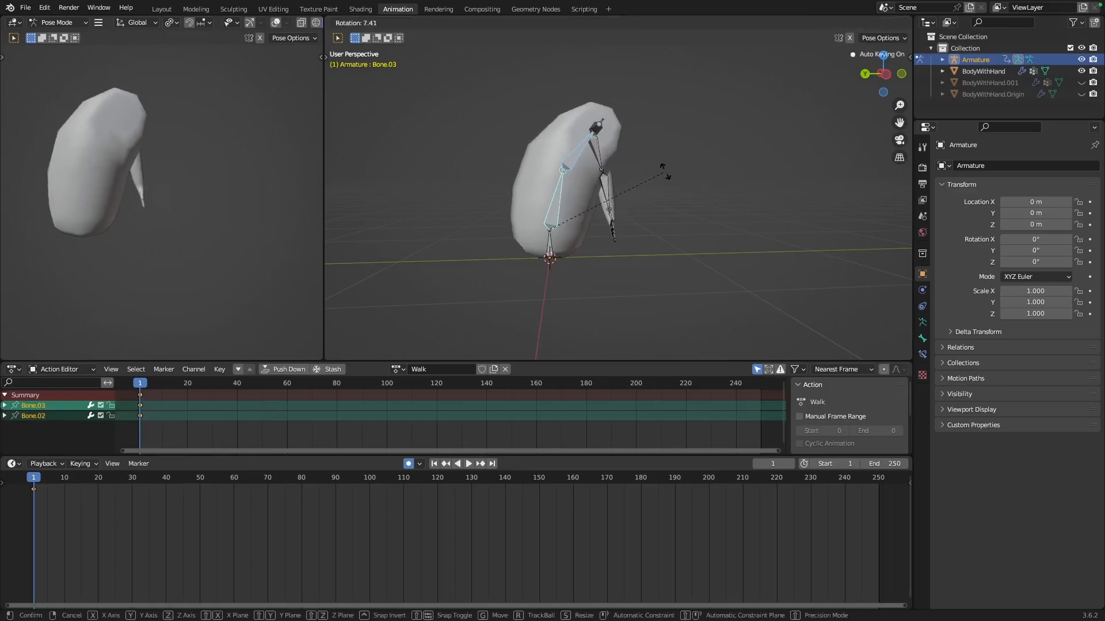
click(666, 176)
middle_drag(721, 199, 619, 192)
click(655, 157)
middle_drag(700, 246, 771, 255)
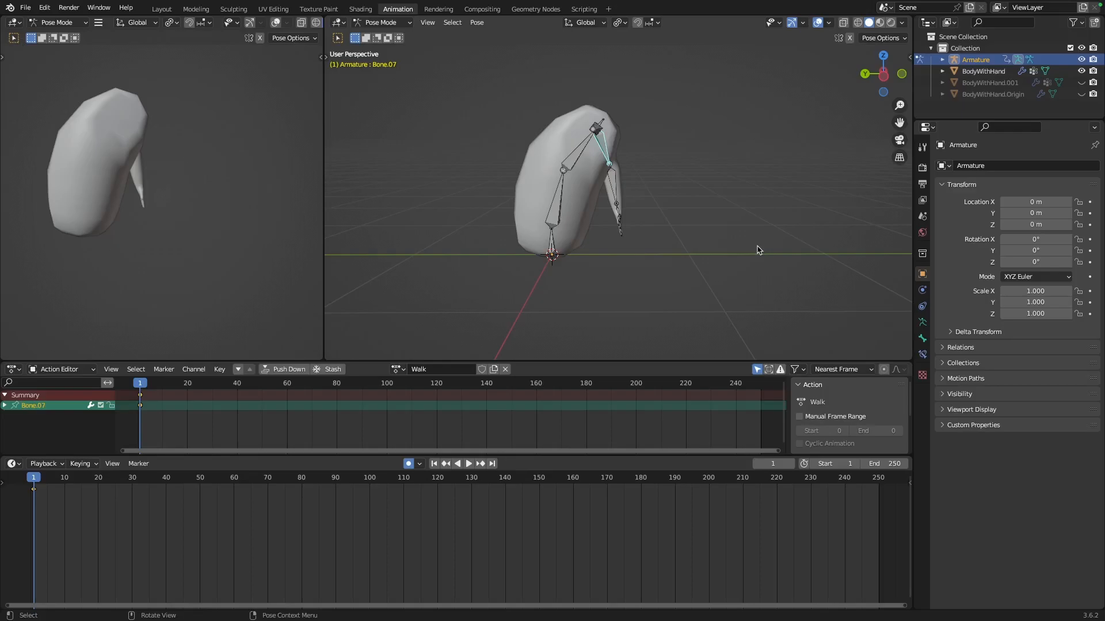
mouse_move(684, 227)
middle_down()
mouse_move(491, 222)
mouse_move(405, 247)
mouse_move(526, 216)
mouse_move(701, 229)
middle_up()
middle_drag(590, 249, 684, 236)
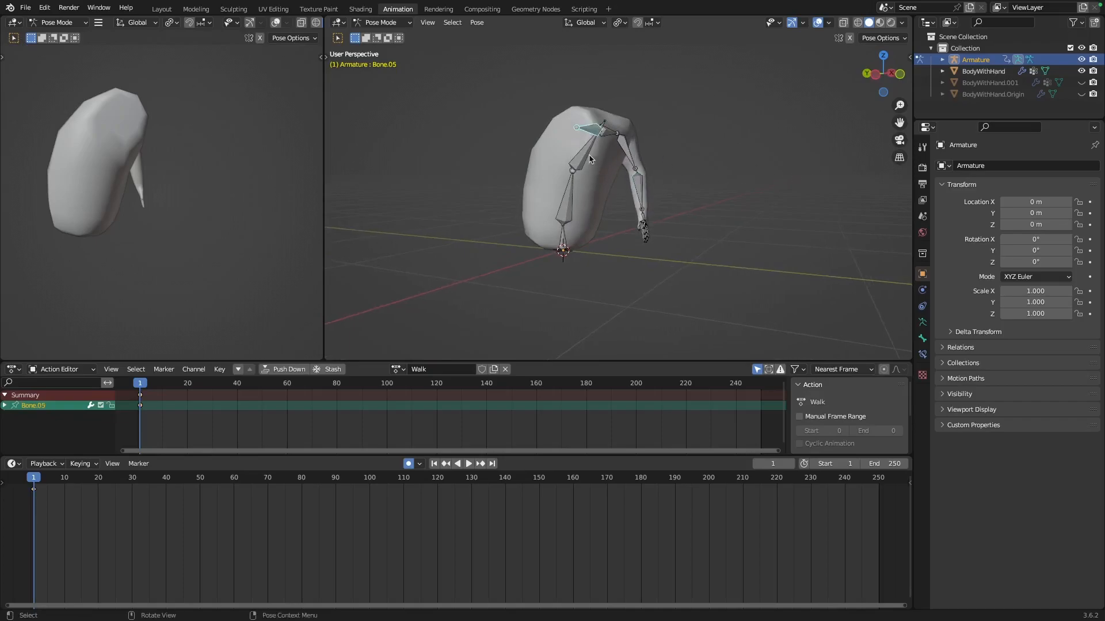
middle_drag(591, 158, 732, 184)
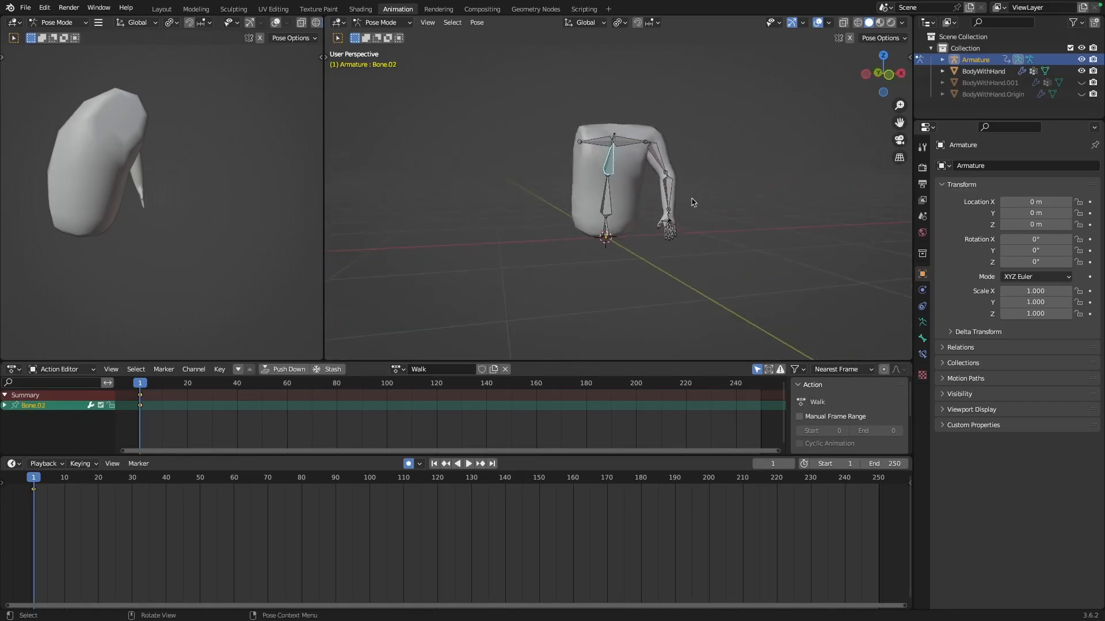
key(r)
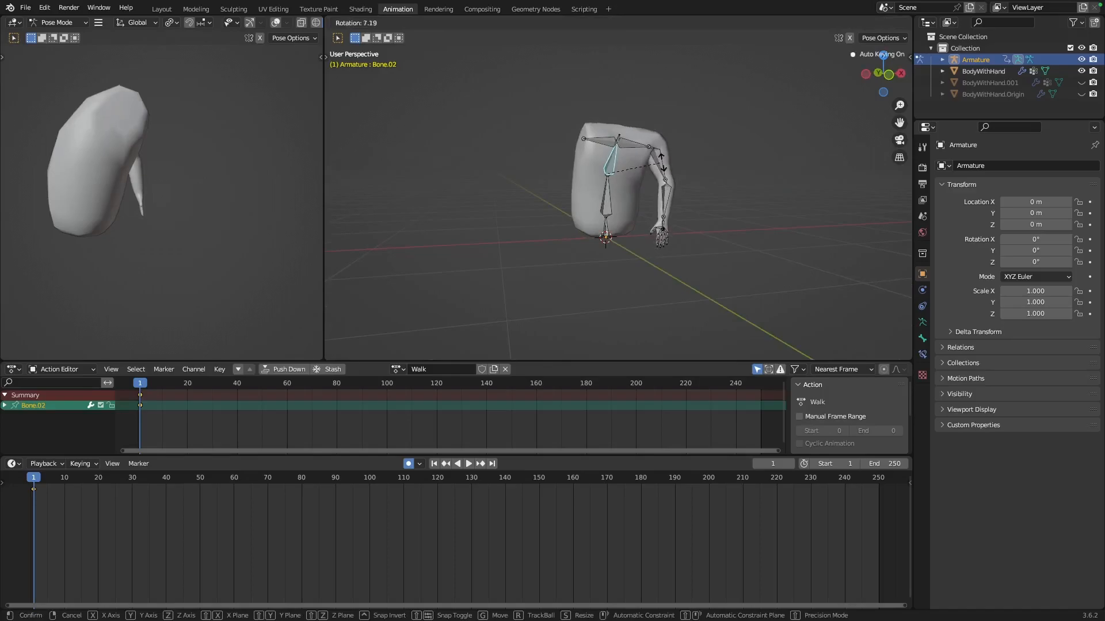
key(z)
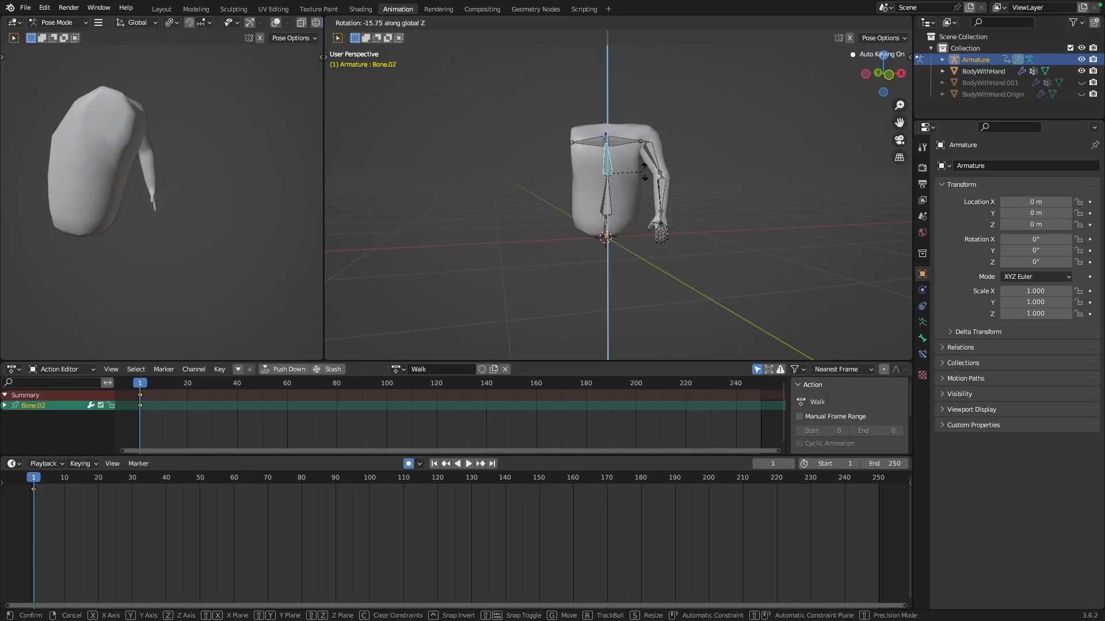
key(z)
key(z)
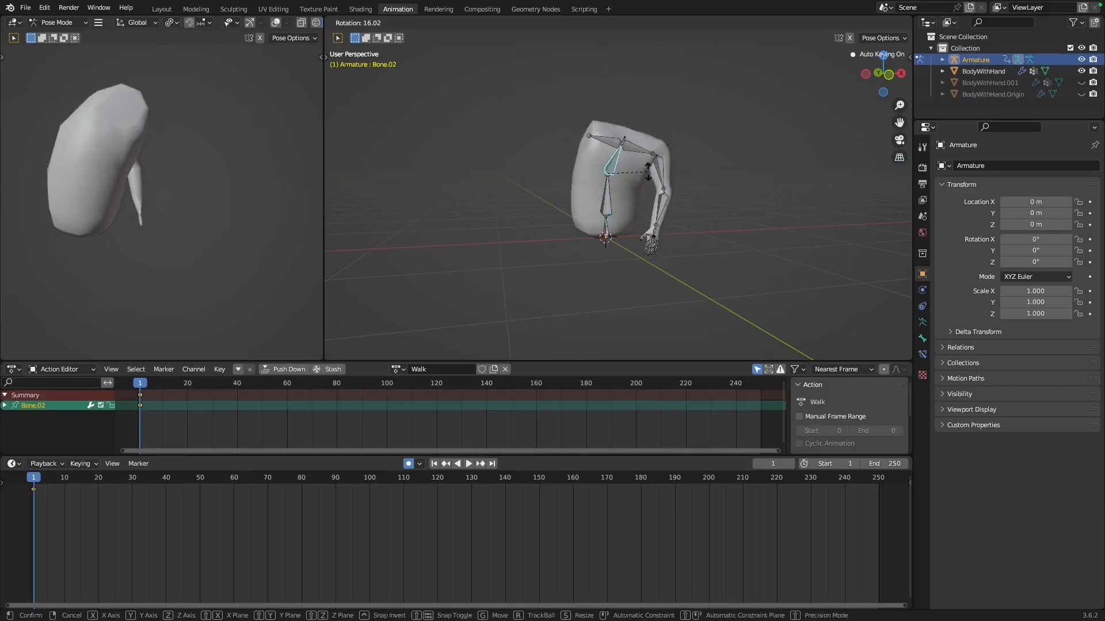
key(z)
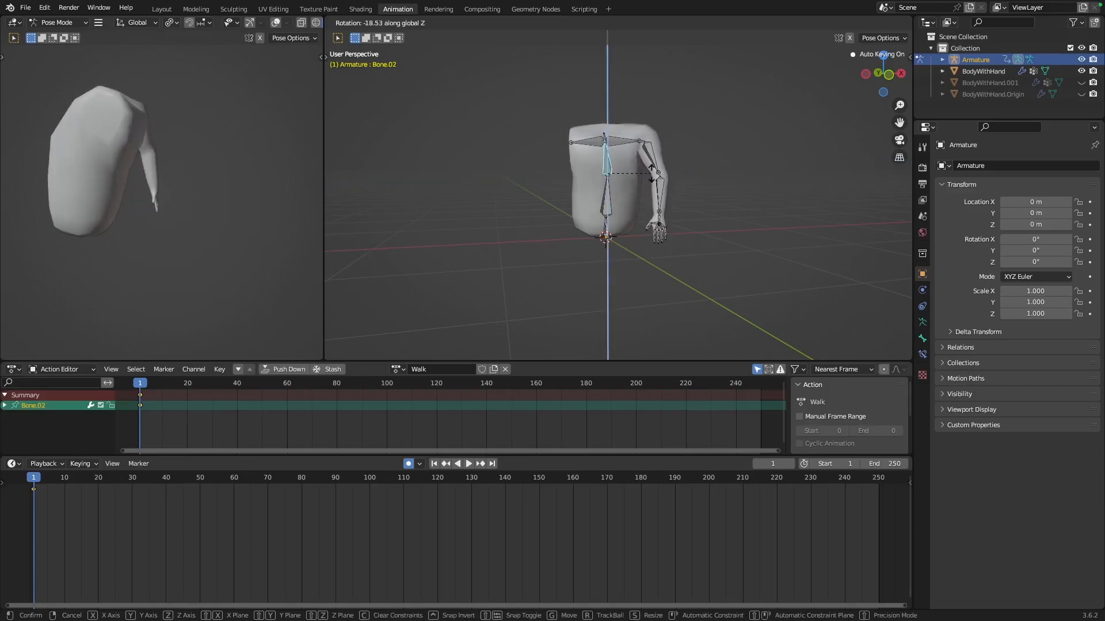
click(652, 176)
Rotate the upper spine bone (Bone.02) about global Z by about -10° at frame 1.
middle_drag(652, 176, 682, 219)
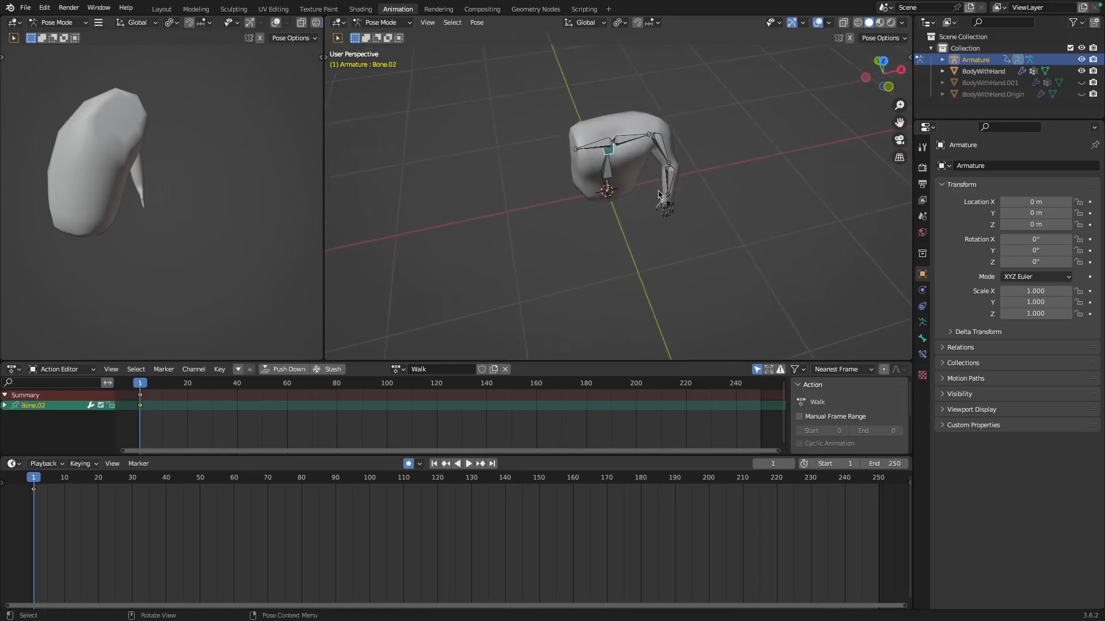
key(r)
key(z)
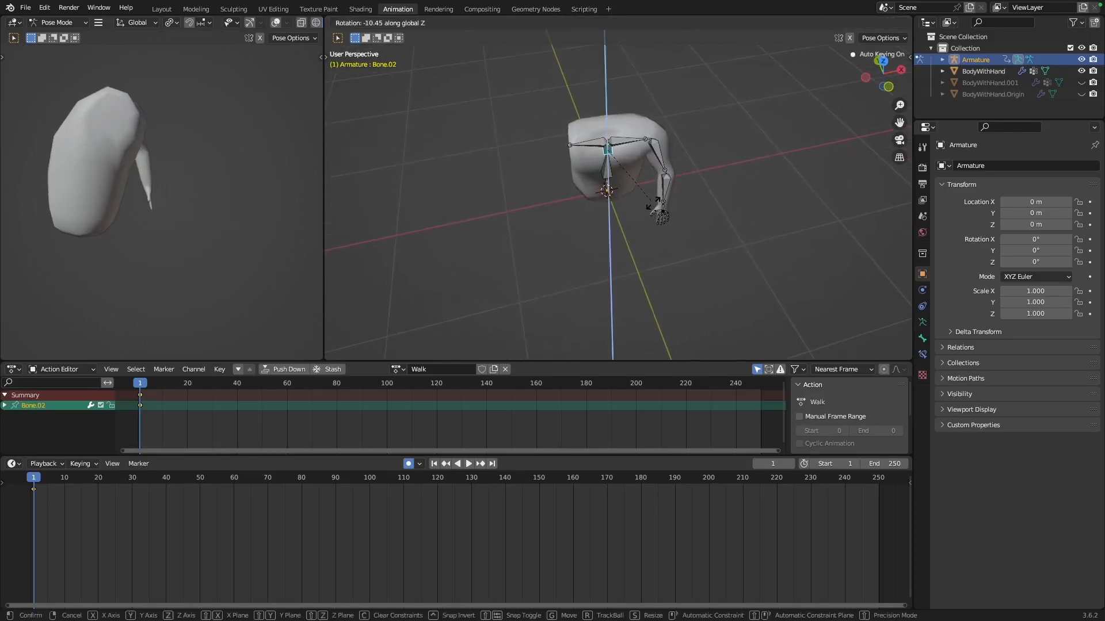
click(653, 202)
Rotate both spine bones (Bone.02 and Bone.03) together by about 6° in side view to lean the body forward.
middle_drag(629, 219, 661, 187)
shift+click(582, 196)
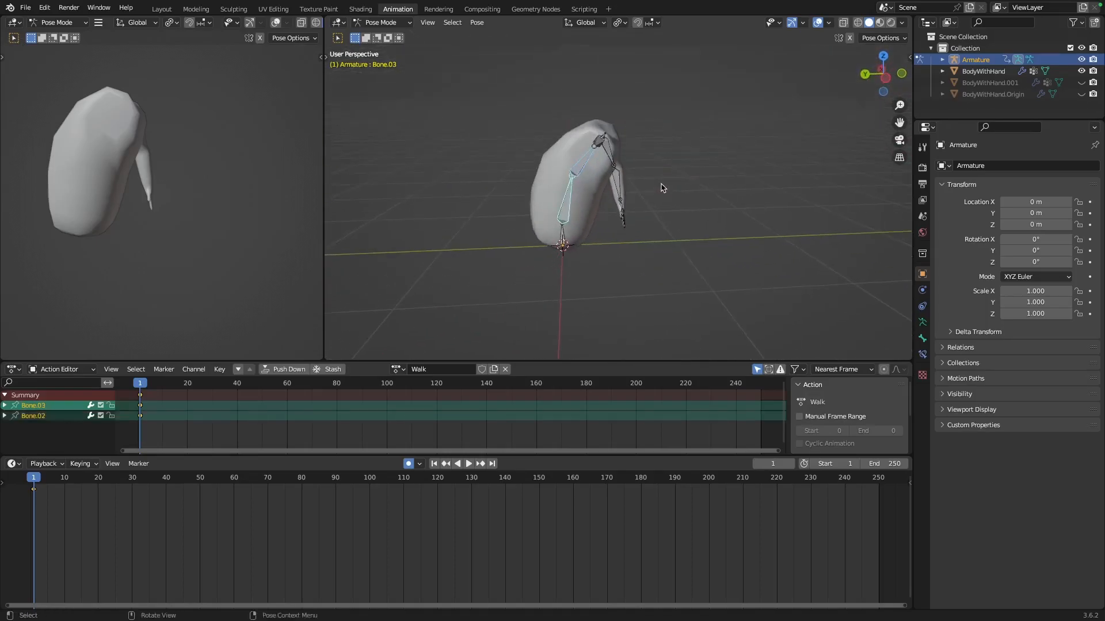
click(885, 80)
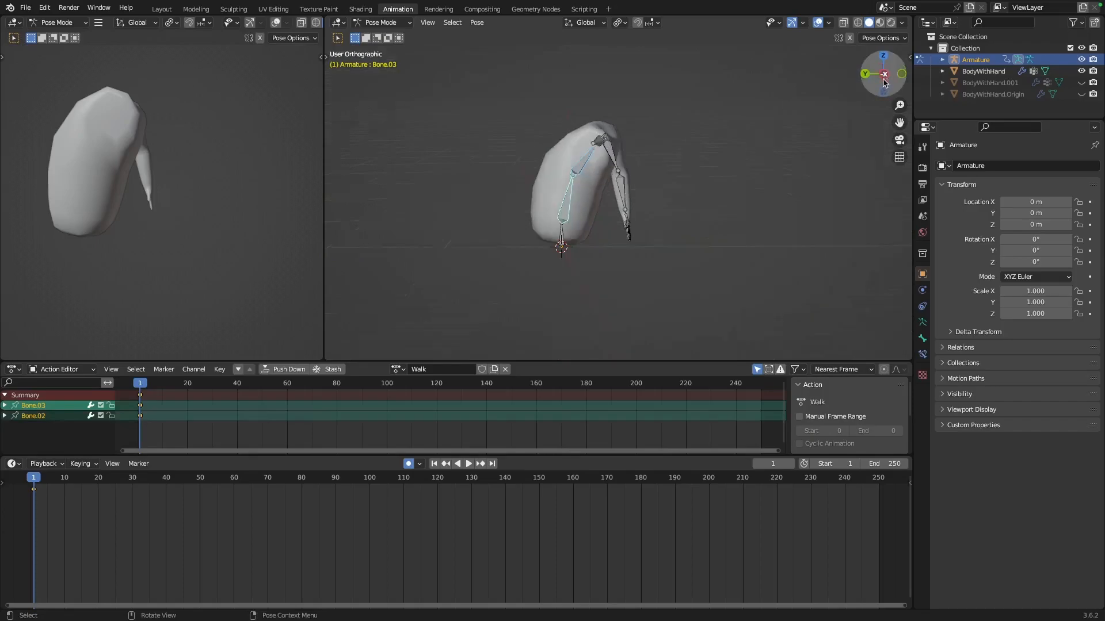
key(r)
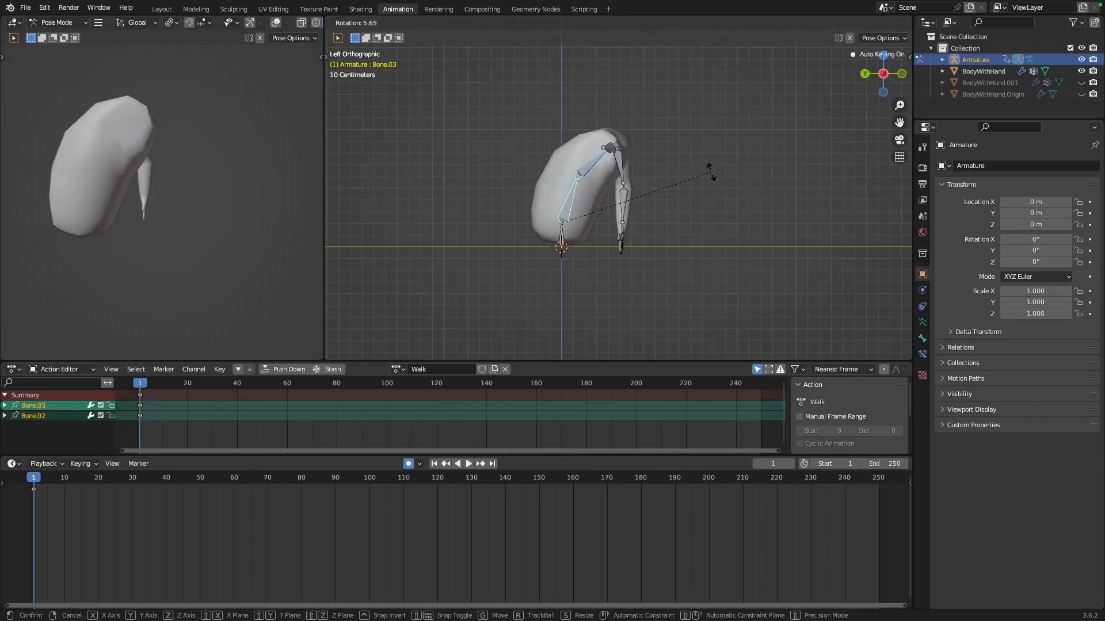
click(712, 172)
Rotate the upper arm bone (Bone.07) in side view so the arm swings slightly forward.
click(619, 173)
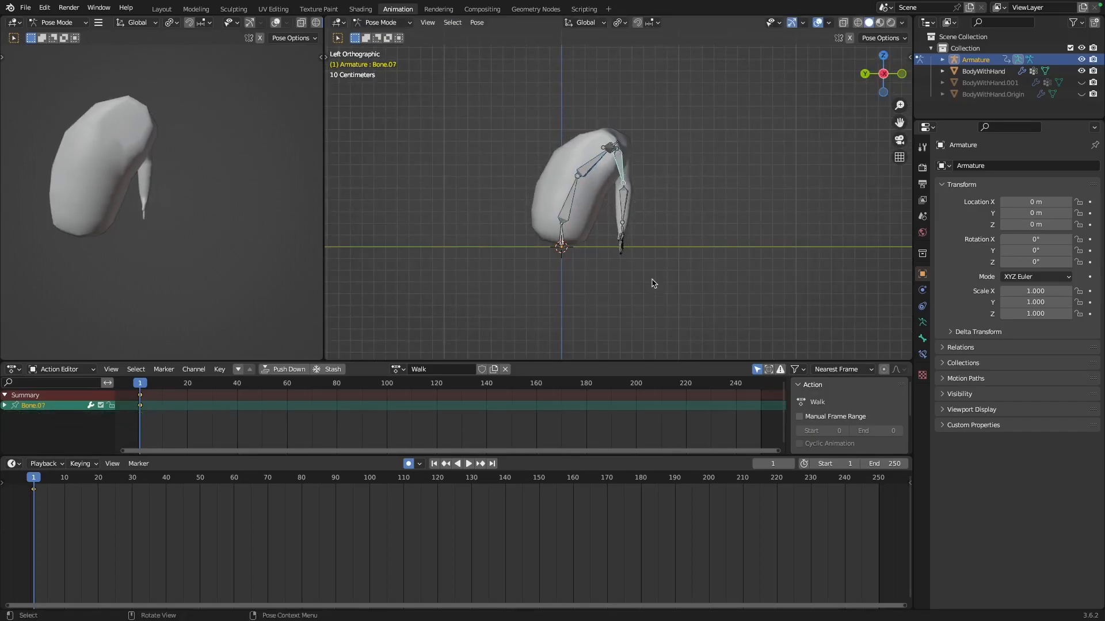
key(r)
click(671, 275)
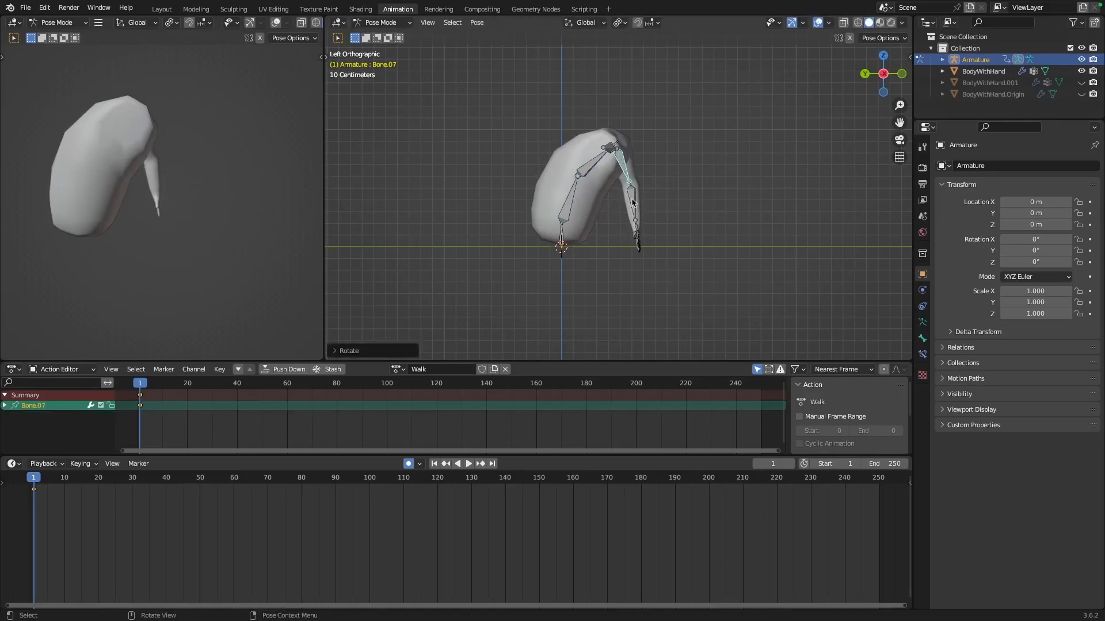
Rotate both spine bones again in side view to deepen the body's forward lean at frame 1.
middle_drag(673, 189, 648, 191)
click(595, 169)
shift+click(574, 206)
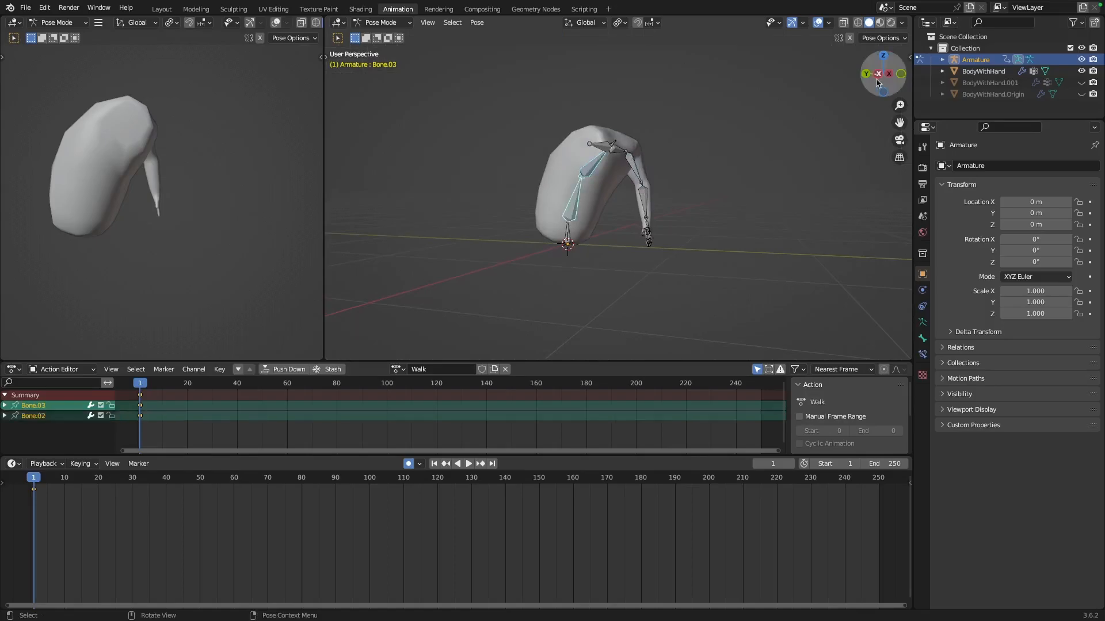
click(877, 74)
key(r)
click(690, 196)
Rotate the arm in side view so it reaches well ahead of the body at frame 1.
click(632, 173)
key(r)
click(730, 229)
Select all the finger bones and rotate them together to adjust the hand's angle at frame 1.
middle_drag(738, 260, 727, 263)
scroll(728, 263, down, 2)
drag(794, 339, 720, 289)
click(868, 74)
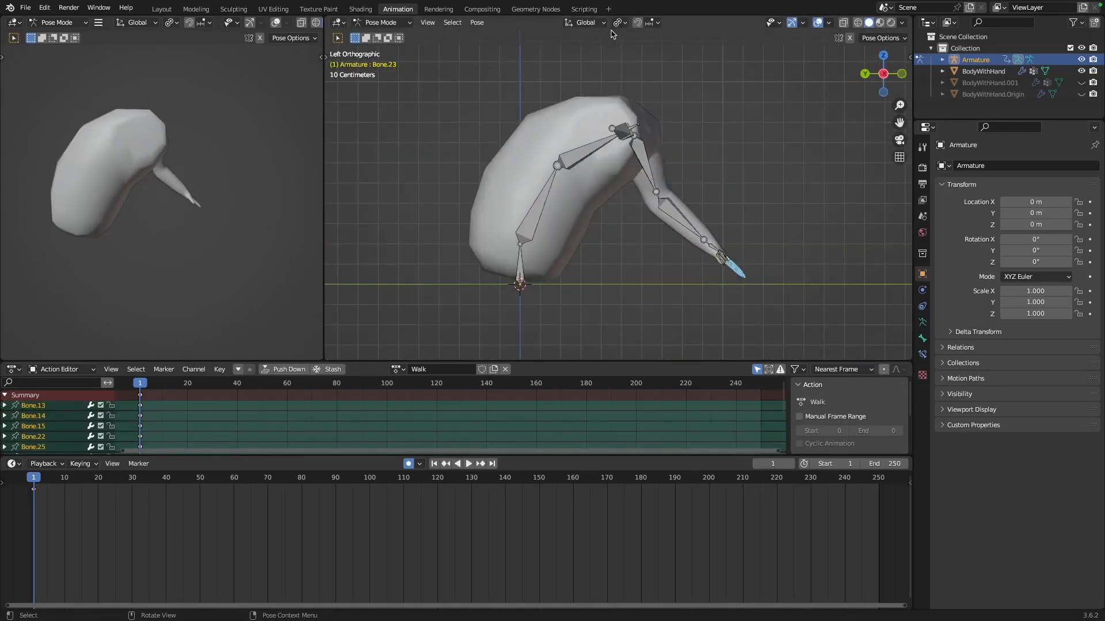
key(r)
click(758, 237)
Go to frame 10 and rotate the forearm and hand bones to lower the palm toward the ground.
middle_drag(746, 290, 666, 340)
key(a)
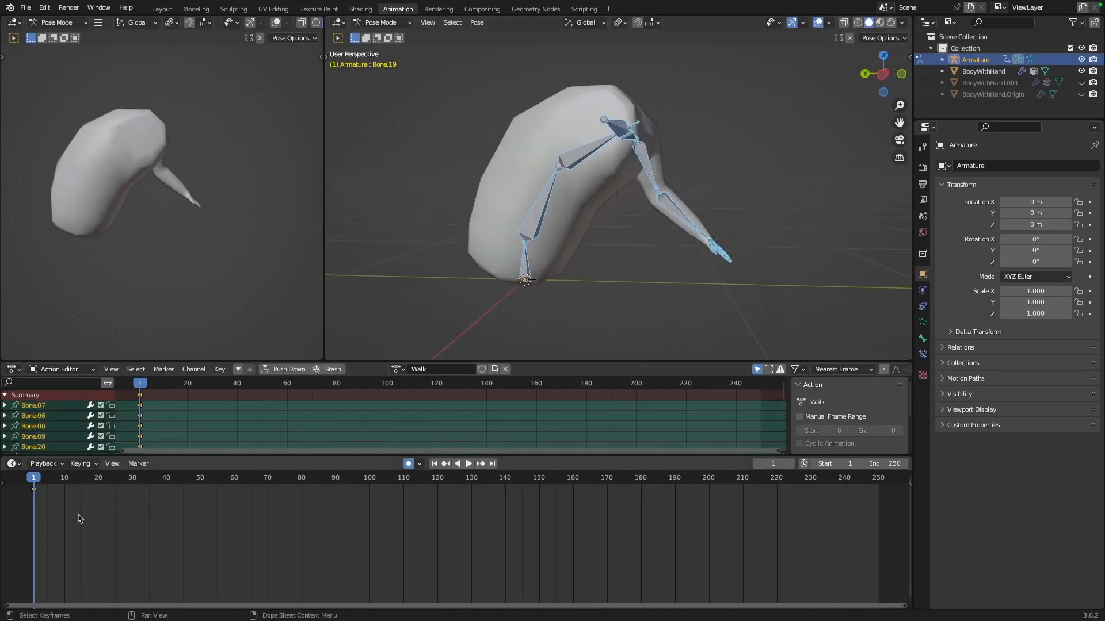
click(64, 479)
click(871, 75)
click(680, 217)
key(r)
click(693, 266)
key(r)
click(786, 237)
scroll(693, 276, up, 1)
scroll(696, 270, down, 2)
Refine the hand and upper arm rotations at frame 10 so the palm rests flat on the ground.
middle_drag(748, 225, 651, 245)
click(683, 187)
key(r)
click(724, 162)
click(891, 78)
click(558, 135)
key(r)
click(518, 190)
Copy the frame 10 keyframes of all bones and paste them at frame 20.
key(a)
drag(64, 479, 65, 505)
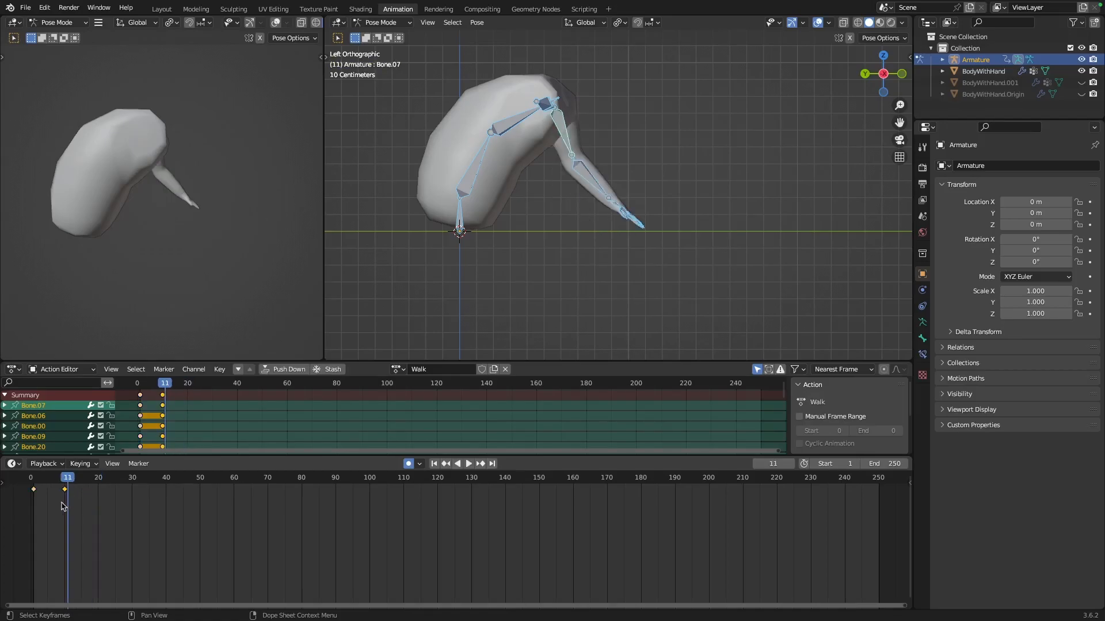
click(99, 479)
key(ctrl+v)
At frame 20, bend both spine bones further forward and rotate the upper arm bone to match.
click(460, 216)
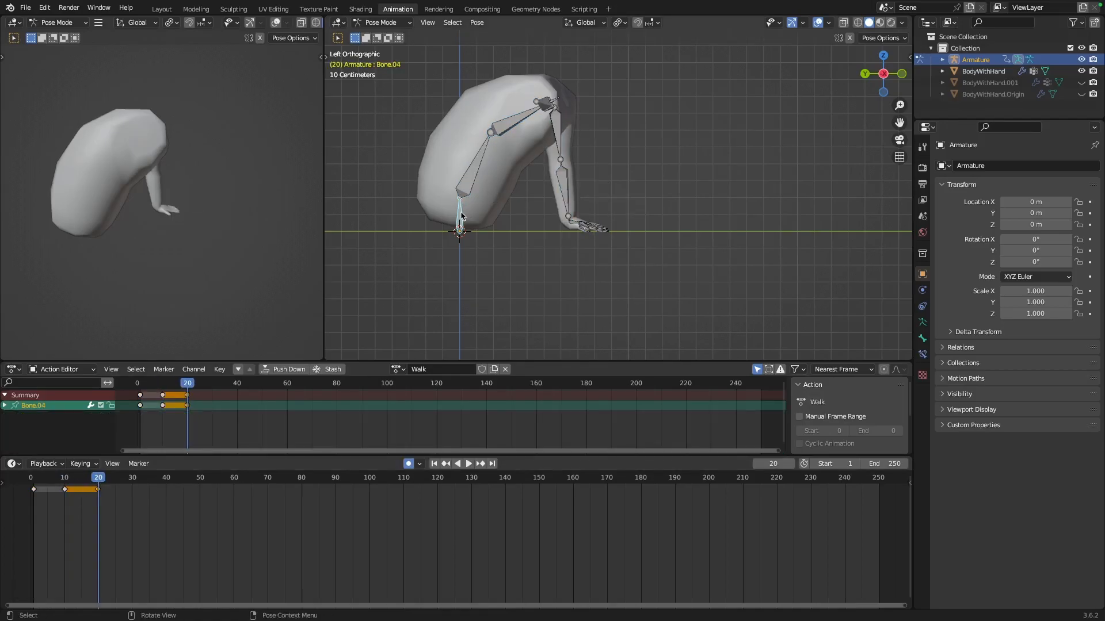
click(511, 121)
shift+click(475, 164)
key(r)
click(557, 138)
key(r)
Raise the root bone (Bone.04) off the ground and shift it slightly forward at frame 20.
click(459, 219)
key(g)
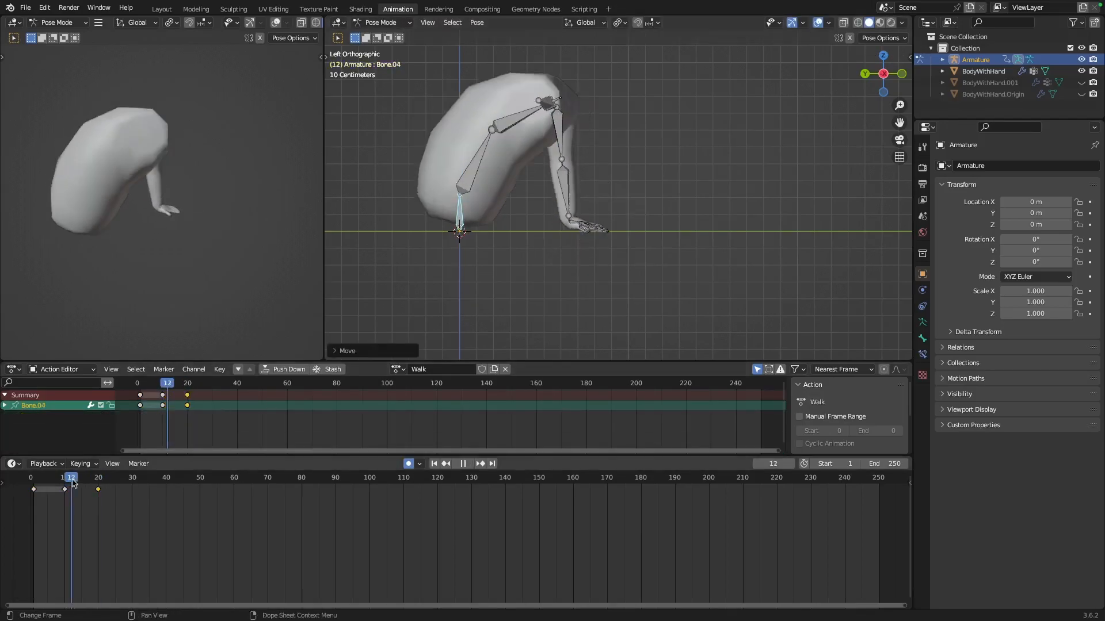
click(567, 148)
key(g)
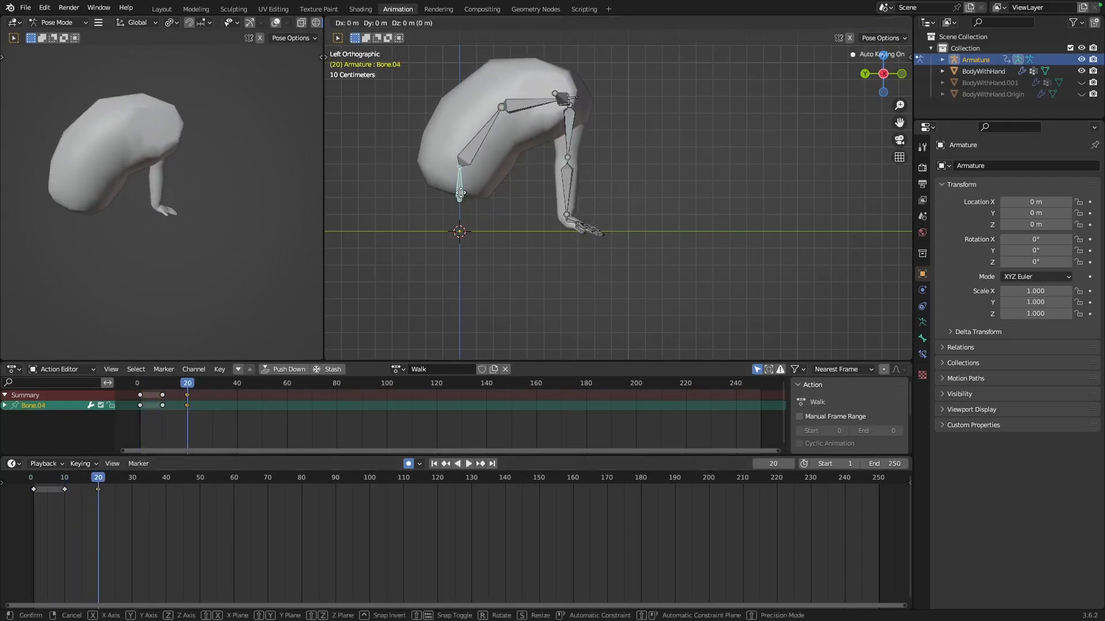
click(471, 198)
Adjust the upper arm, forearm, hand and root bones at frame 20 so the hand stays planted on the ground.
click(574, 136)
key(r)
click(577, 187)
key(r)
click(472, 187)
key(g)
click(584, 222)
key(r)
mouse_move(93, 488)
mouse_down()
mouse_move(57, 489)
mouse_move(98, 486)
mouse_up()
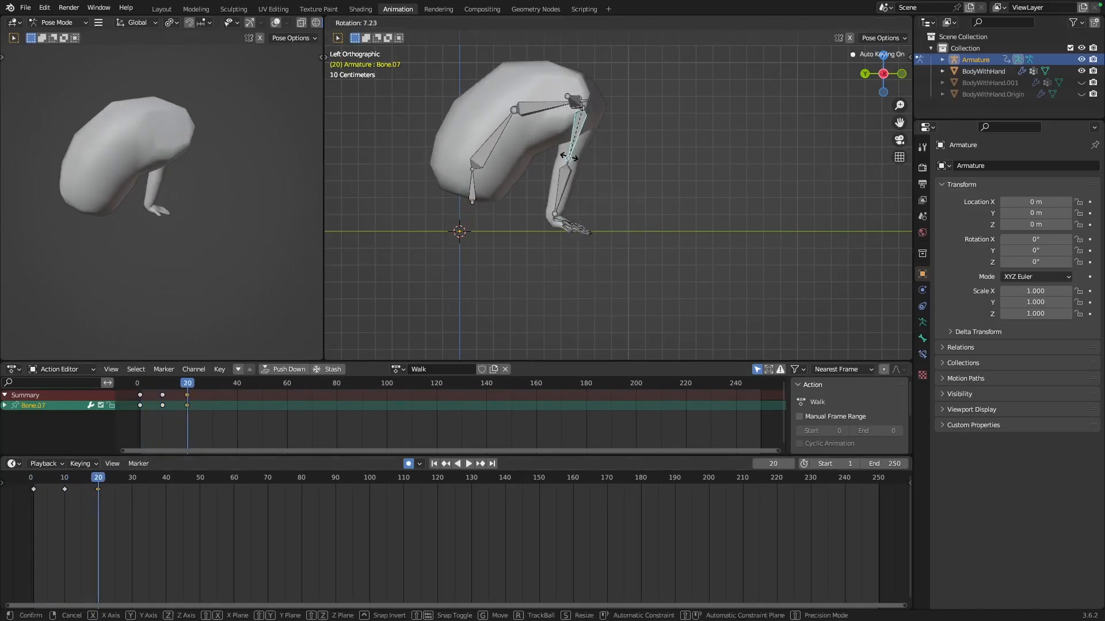
Move the root bone (Bone.04) slightly forward and down at frame 20, and play back the motion.
click(472, 196)
key(g)
click(479, 226)
drag(97, 488, 65, 496)
key(space)
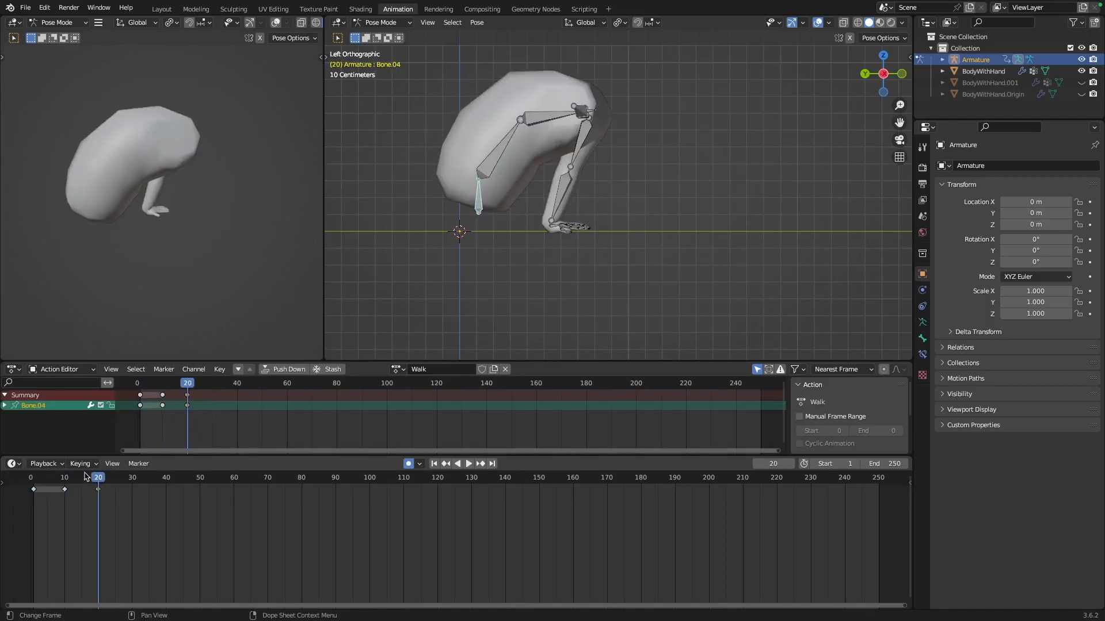
Select all bones and key the frame 20 pose again at frame 30.
drag(133, 481, 98, 489)
key(a)
key(i)
click(646, 157)
Lower the root bone (Bone.04) down to the ground line at frame 29.
click(481, 212)
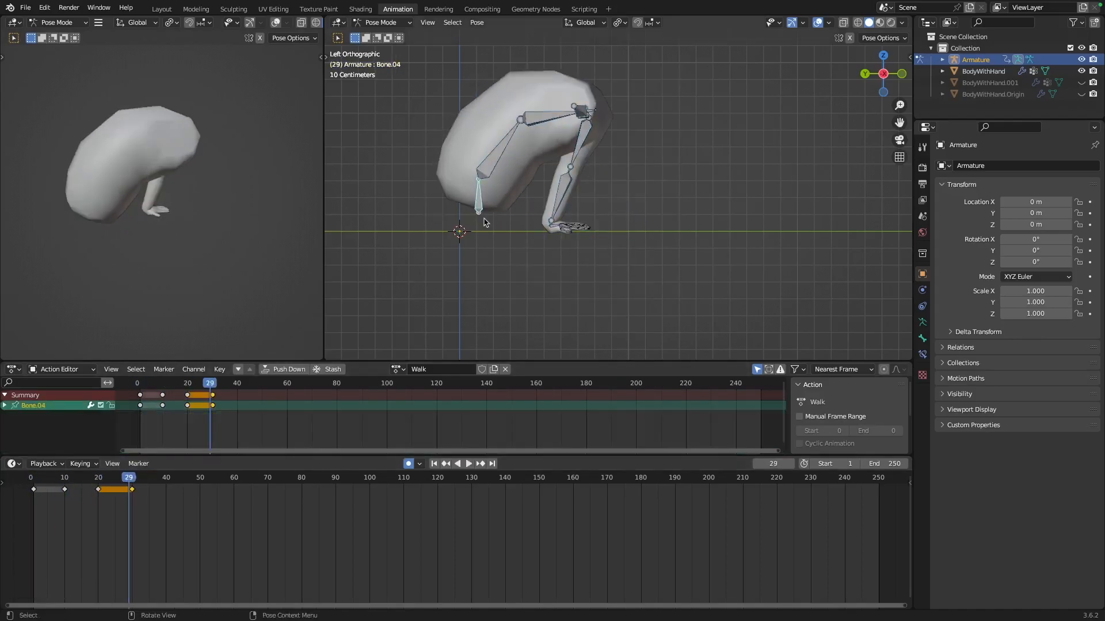
key(g)
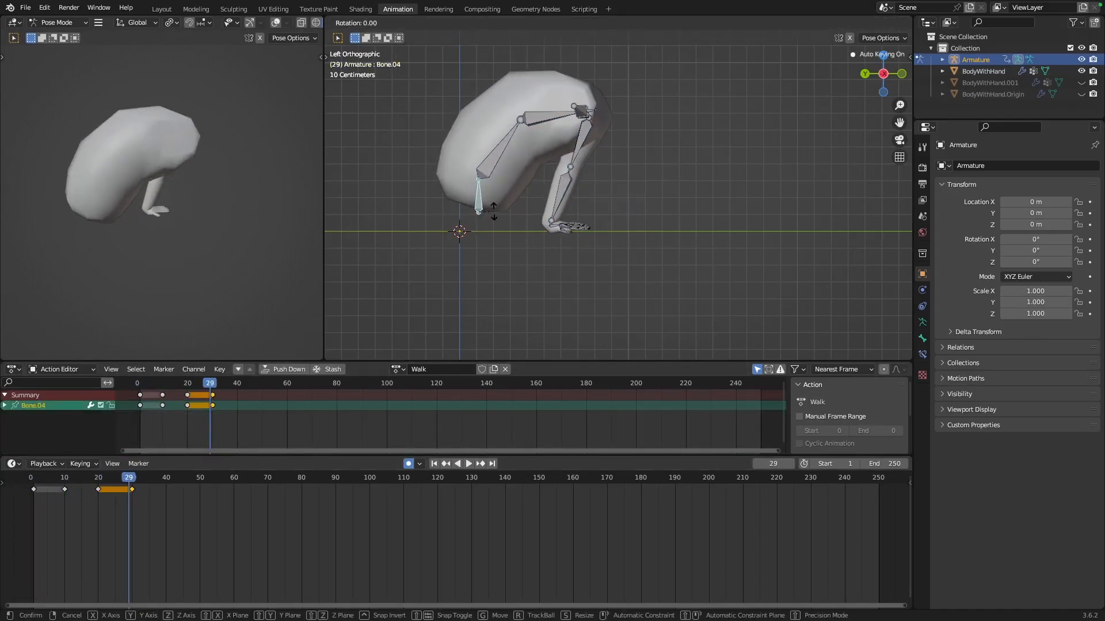
key(z)
click(494, 228)
Rotate both spine bones back toward upright at frame 29 and swing the arm back alongside the body.
click(500, 166)
shift+click(546, 134)
key(r)
click(538, 123)
click(566, 117)
key(r)
click(555, 119)
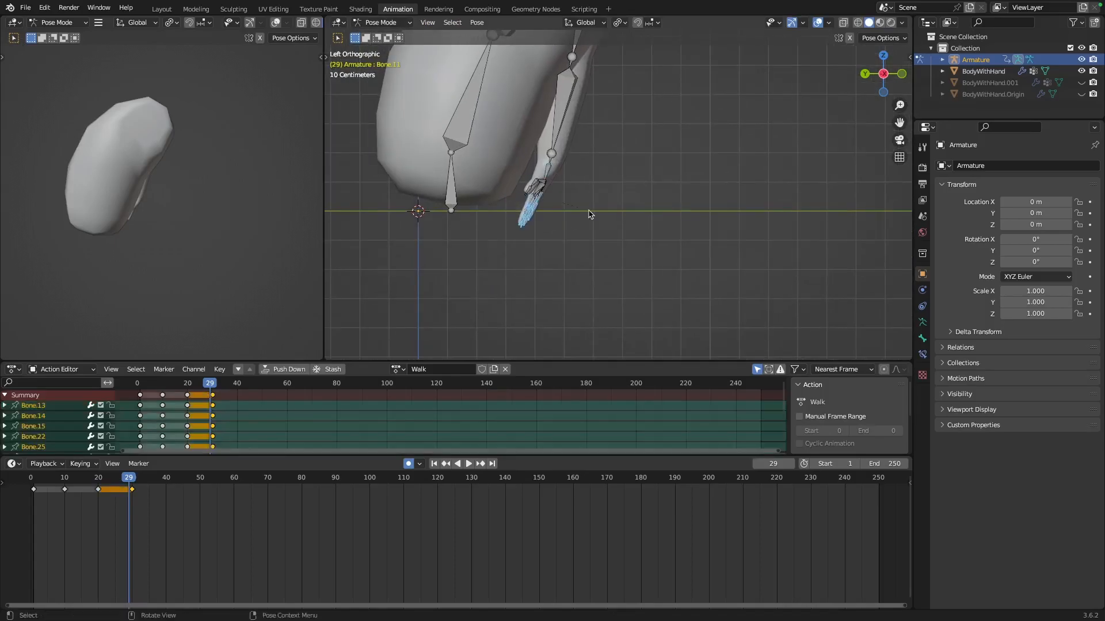
Move the frame 29 keyframes to frame 30 and key all bones there.
drag(129, 489, 139, 490)
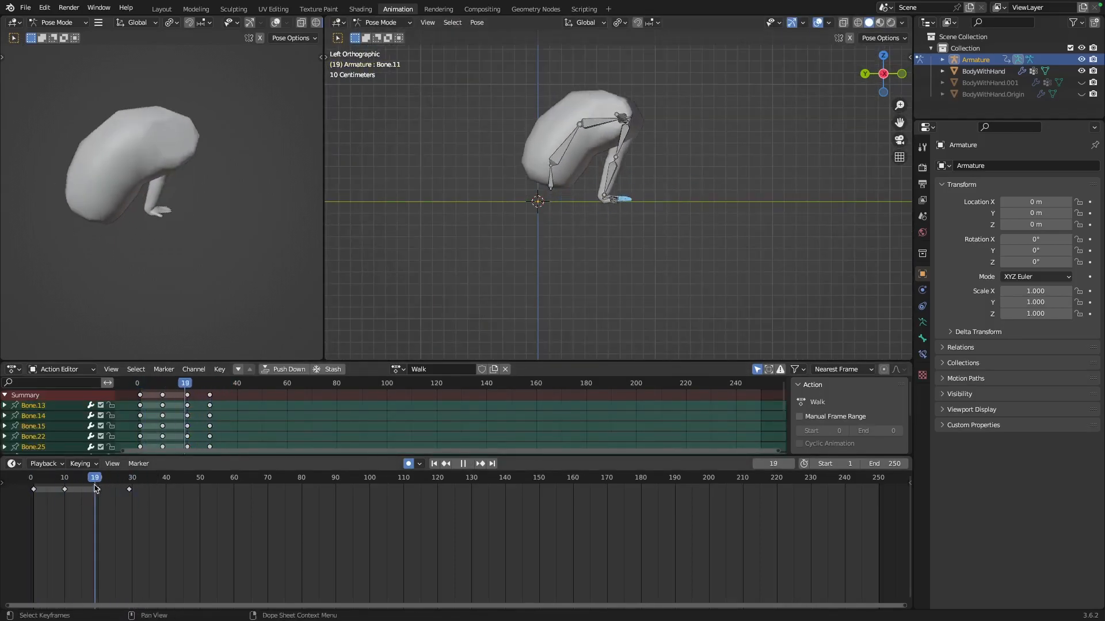
drag(94, 477, 133, 491)
key(a)
key(i)
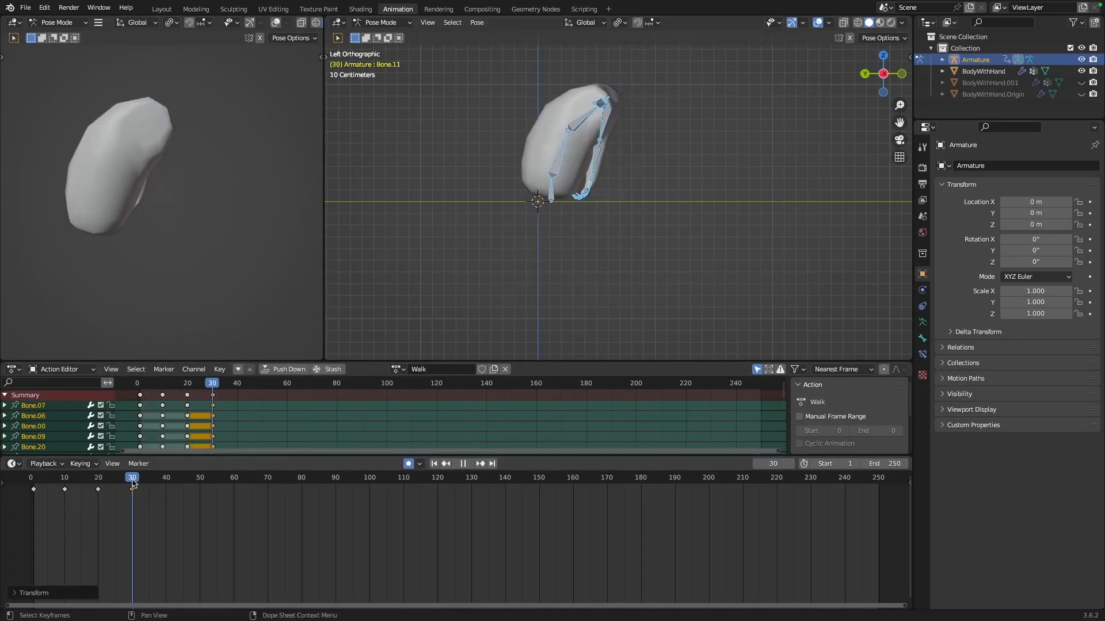
Copy the frame 1 keyframes of all bones and paste them at frame 40 to close the Walk loop.
click(33, 478)
click(34, 490)
key(ctrl+c)
click(167, 477)
key(ctrl+v)
key(space)
Scrub to frame 30 and rotate the upper spine bone (Bone.02) slightly.
drag(33, 478, 133, 478)
click(585, 117)
key(r)
click(591, 127)
Play and scrub the Walk animation from the start, examining the body and arm motion from different angles.
click(34, 477)
key(space)
key(Escape)
key(space)
key(Escape)
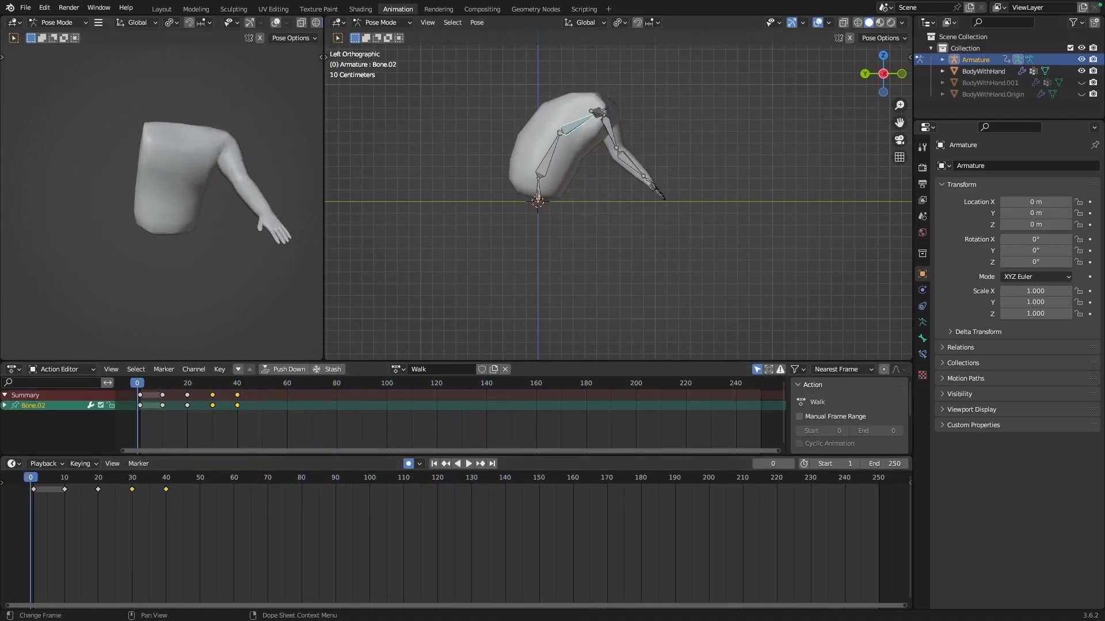
key(space)
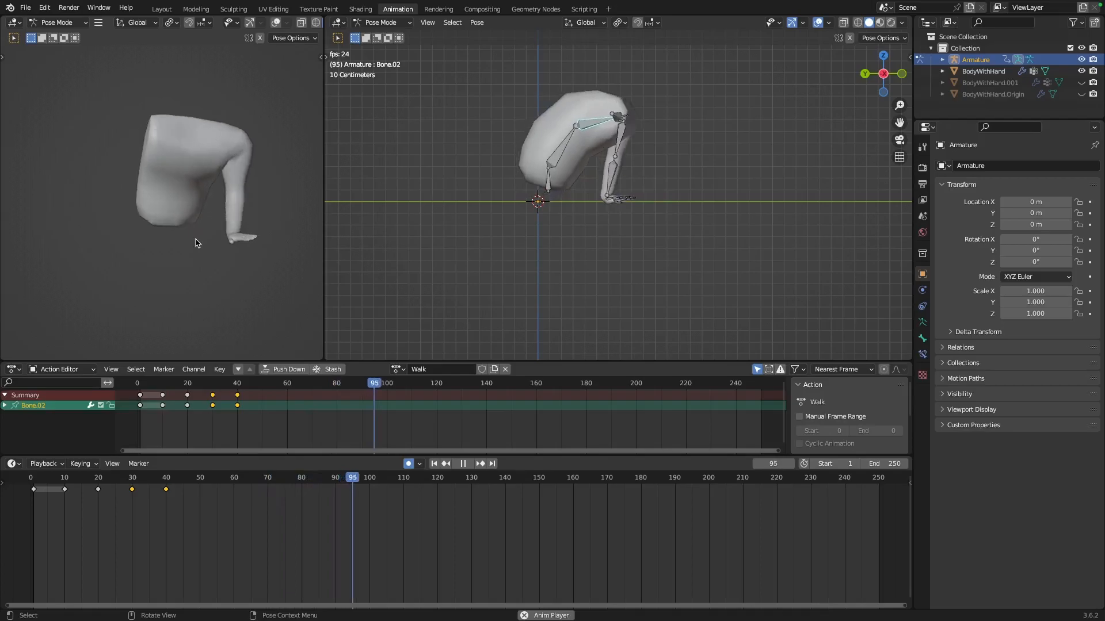
middle_drag(165, 248, 242, 222)
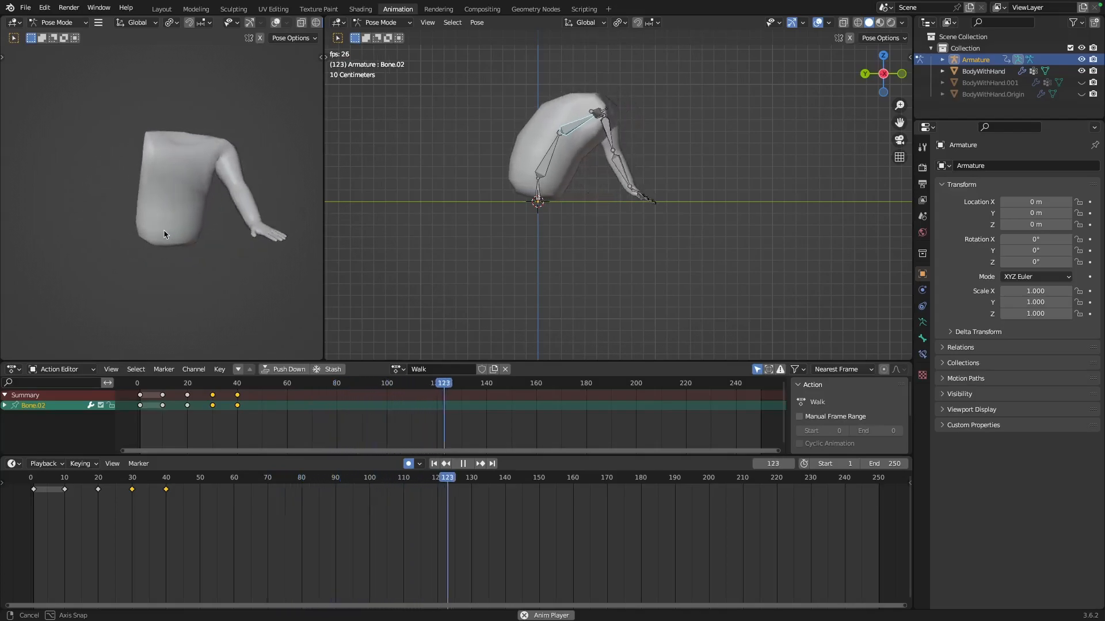
click(37, 477)
key(space)
drag(36, 477, 82, 474)
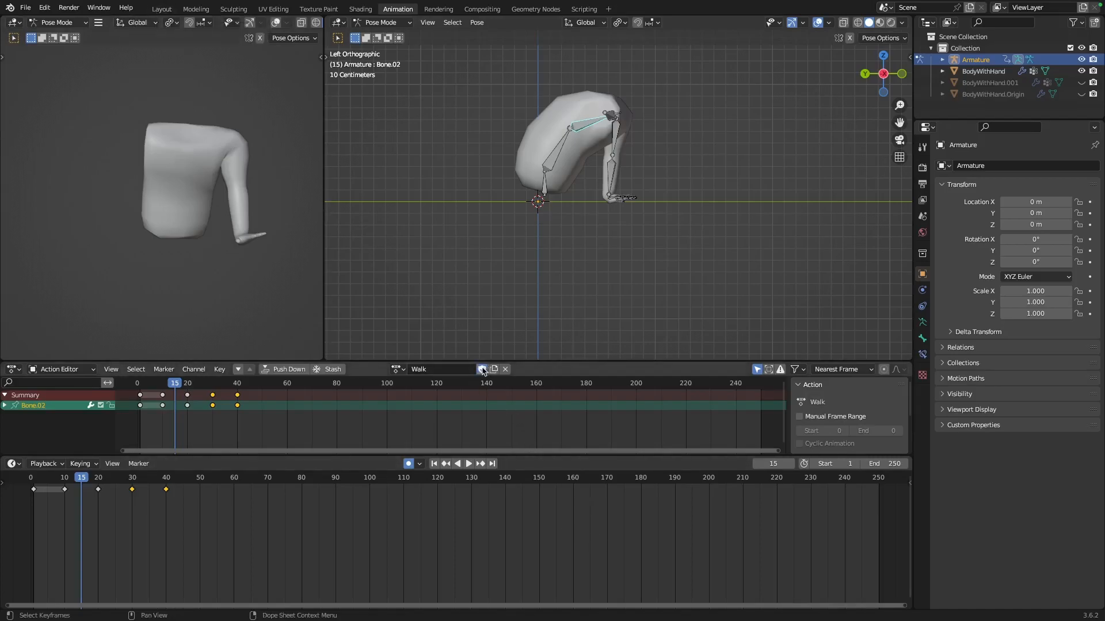
Give the Walk action a fake user, turn off auto keying, and play the animation from the start.
click(409, 465)
click(27, 477)
key(space)
key(Escape)
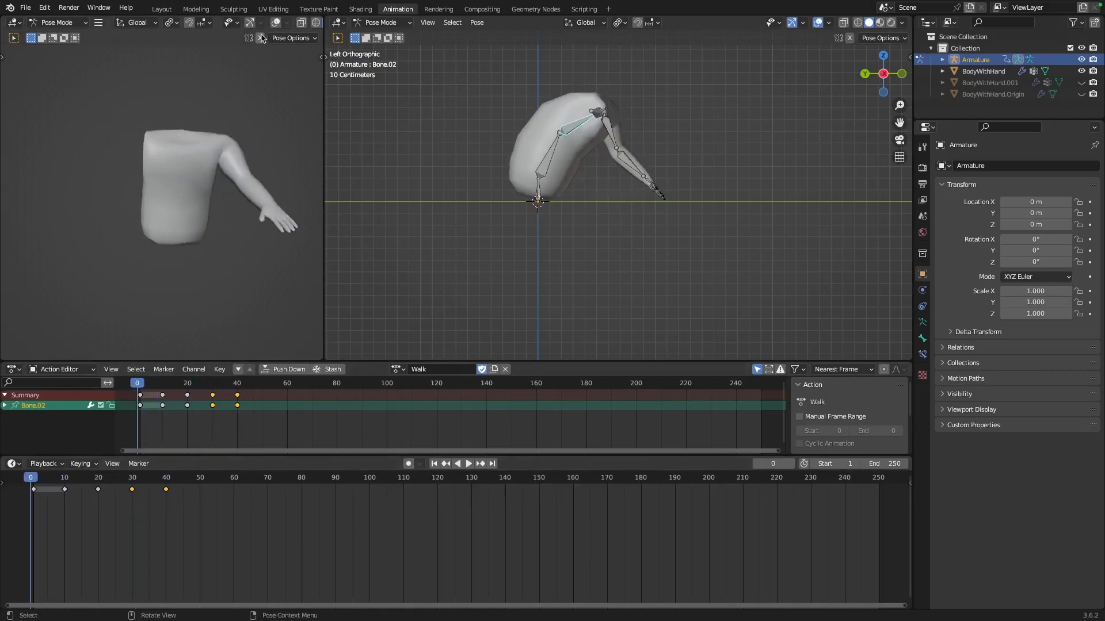
Switch to the Layout workspace and select the armature in Object Mode.
click(161, 9)
click(268, 139)
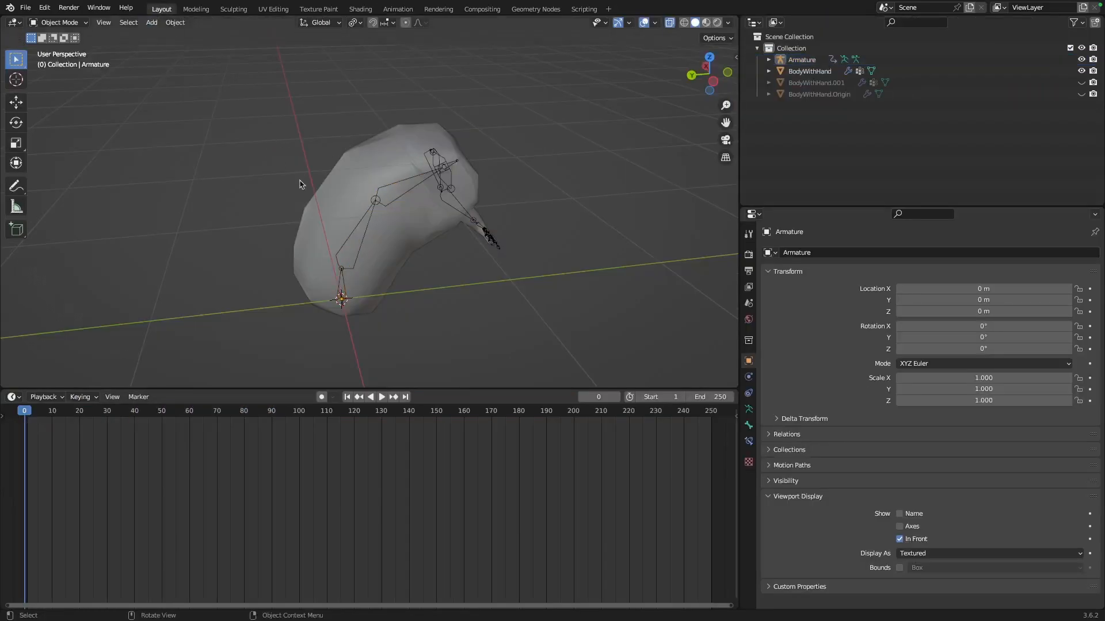
click(379, 202)
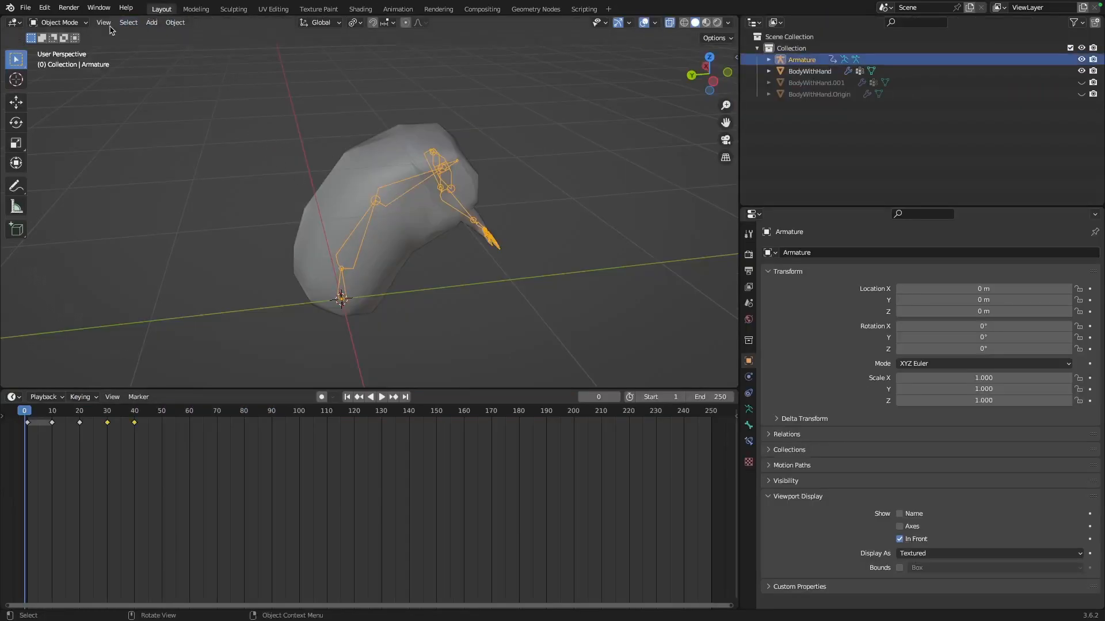
Put the armature in Pose Mode and clear the rotation and location of all its bones.
click(57, 22)
click(64, 62)
key(a)
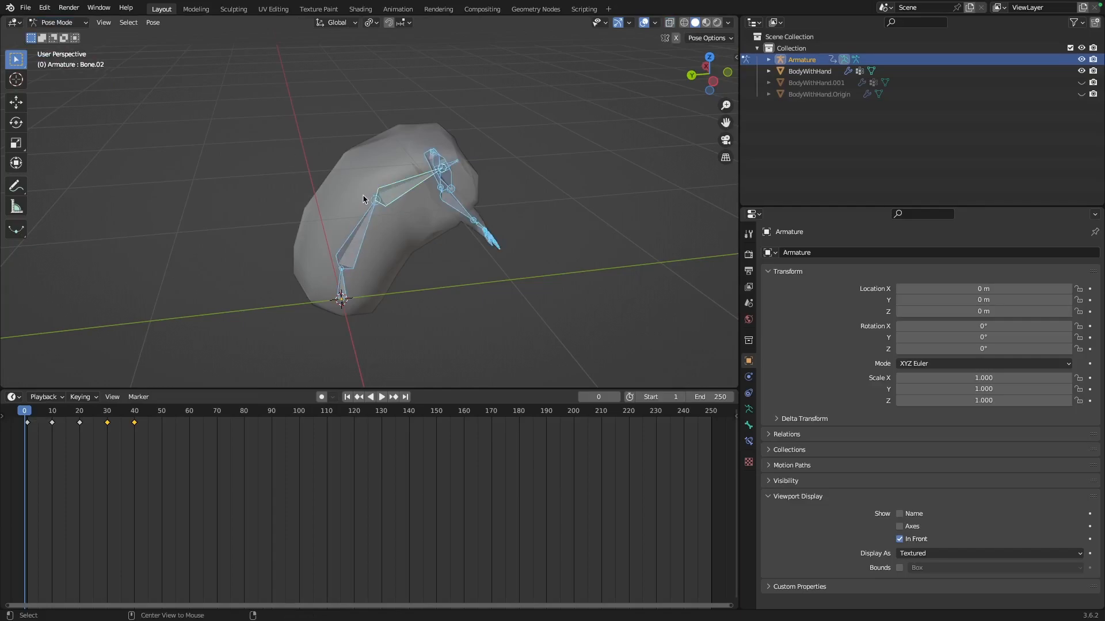
key(alt+r)
key(alt+g)
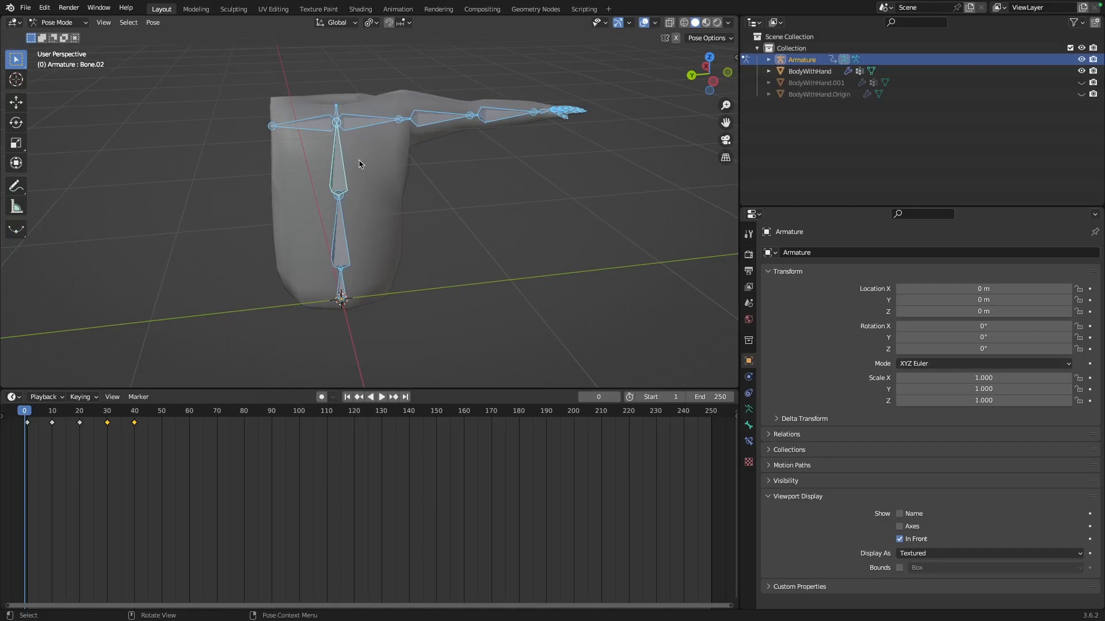
middle_drag(449, 207, 366, 200)
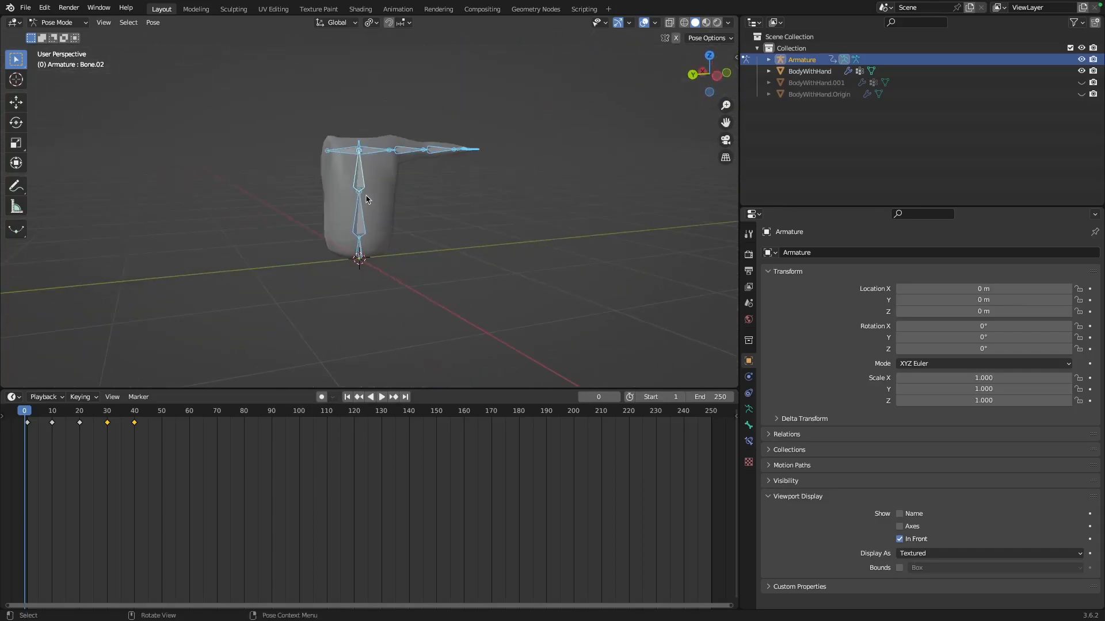
click(487, 195)
middle_drag(483, 197, 426, 211)
key(a)
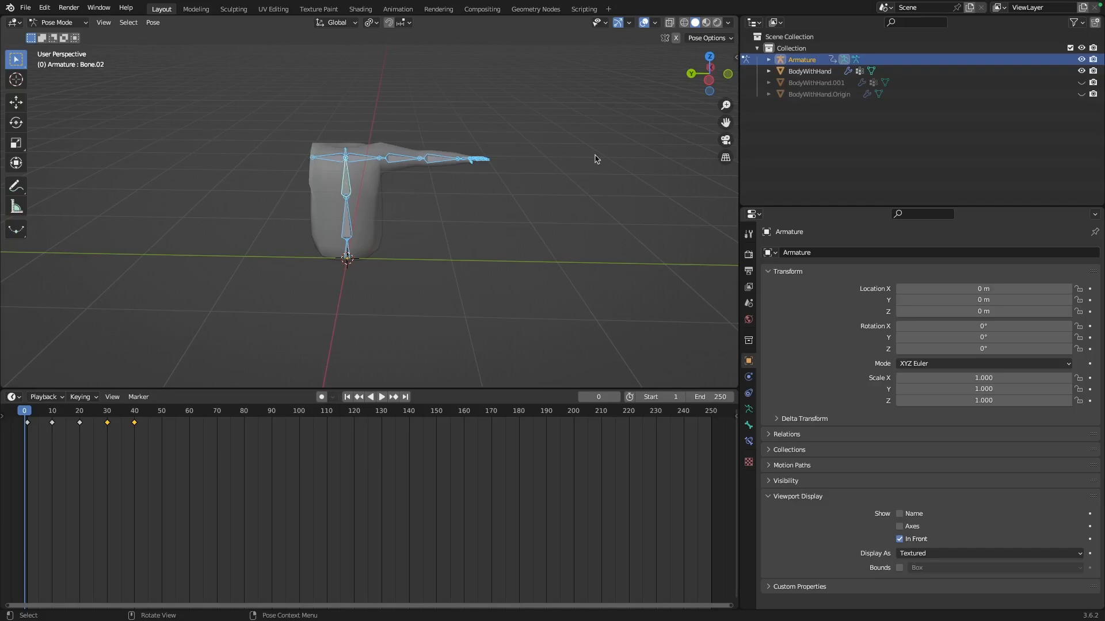
Return to Object Mode and select both the armature and the BodyWithHand mesh.
click(488, 255)
click(58, 23)
click(75, 38)
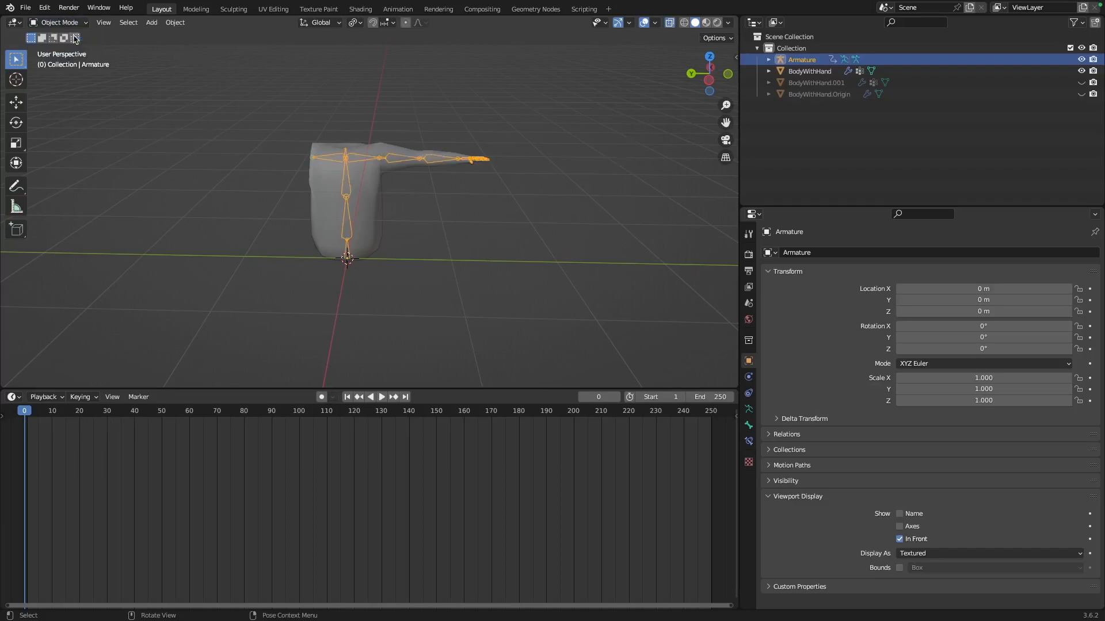
key(a)
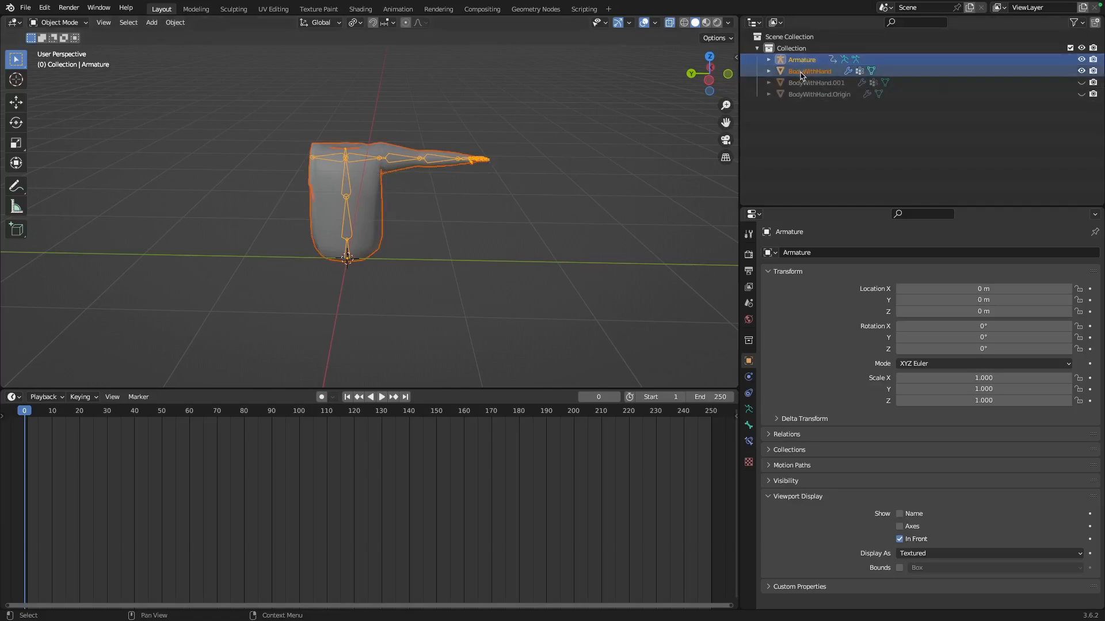
middle_drag(186, 177, 3, 60)
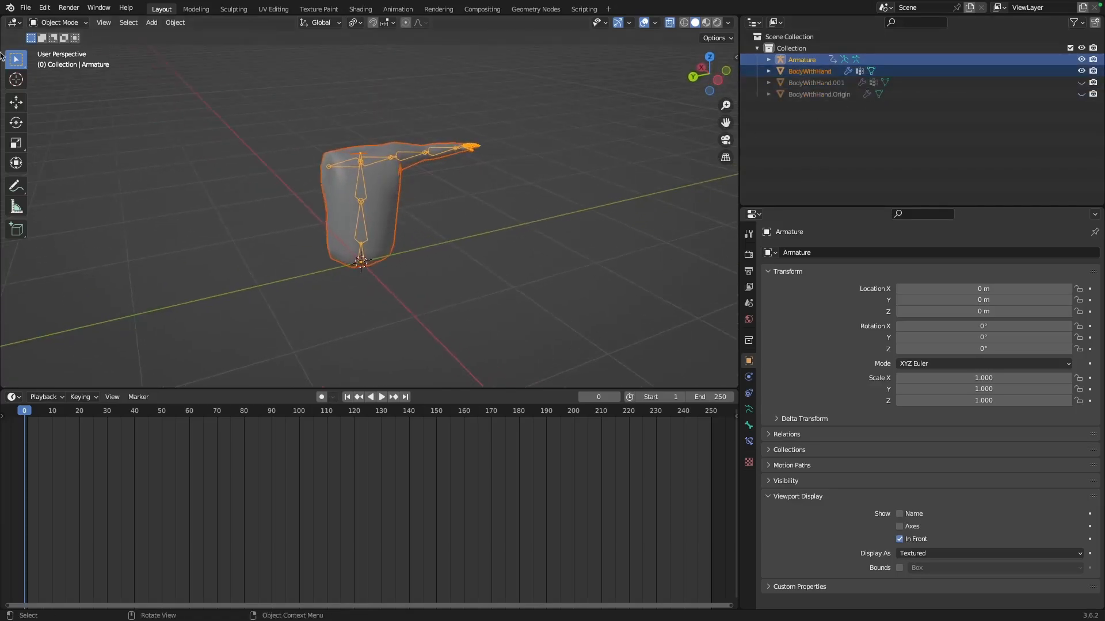
Start an FBX export limited to selected objects, including only the Armature and Mesh object types.
click(26, 8)
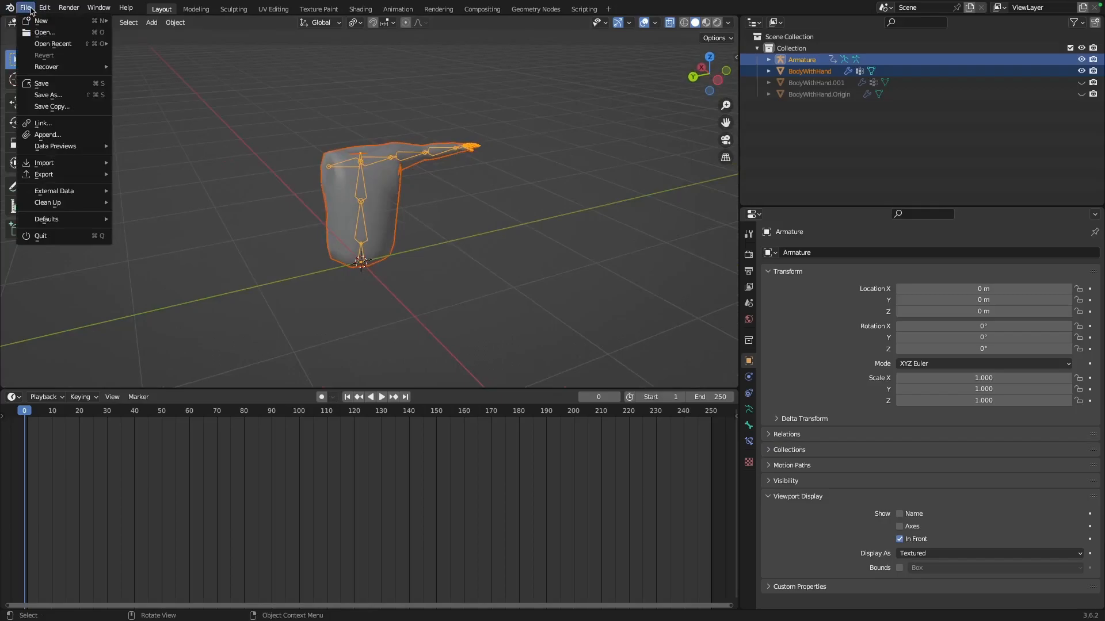
mouse_move(64, 174)
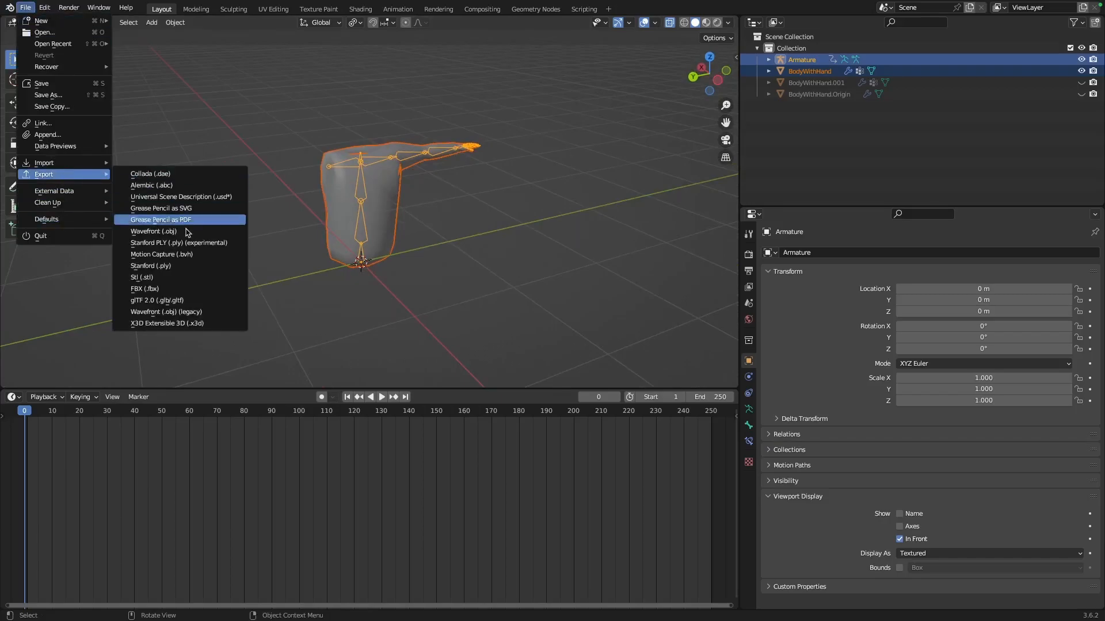
click(147, 289)
drag(447, 204, 445, 104)
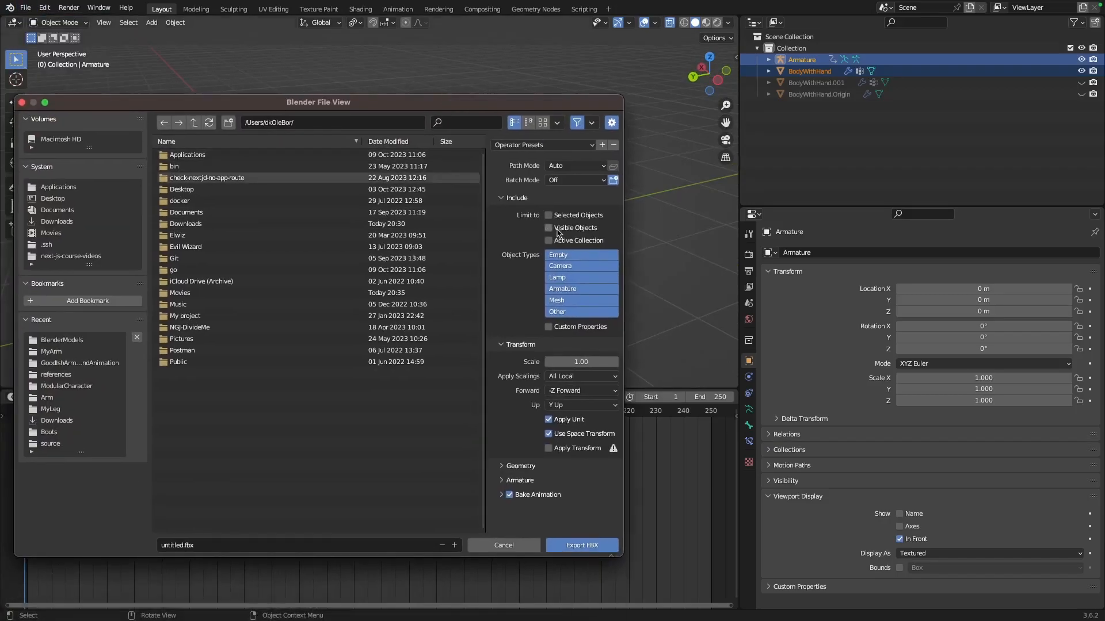
click(573, 290)
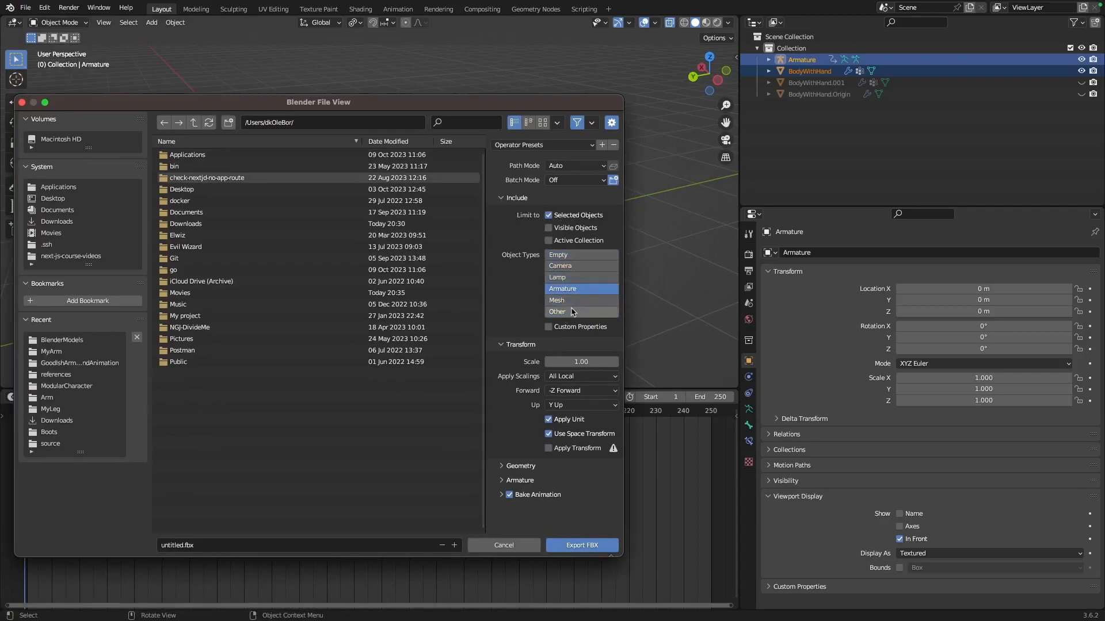
shift+click(568, 301)
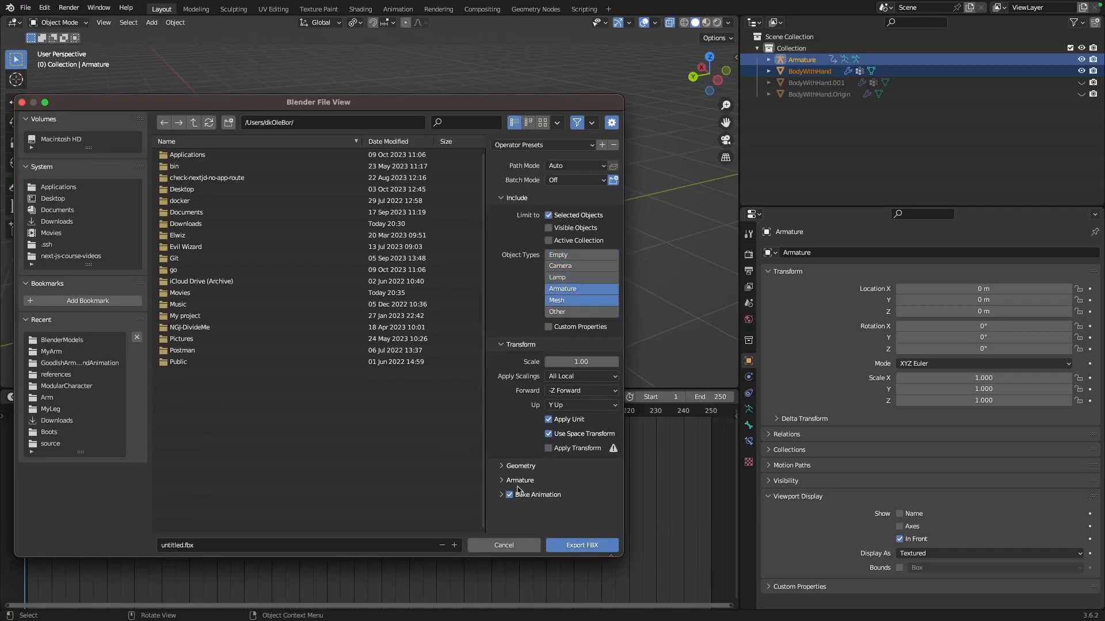
Export the file as bodyWithHand.fbx into the Unity project's Assets/BlenderModels folder.
click(53, 140)
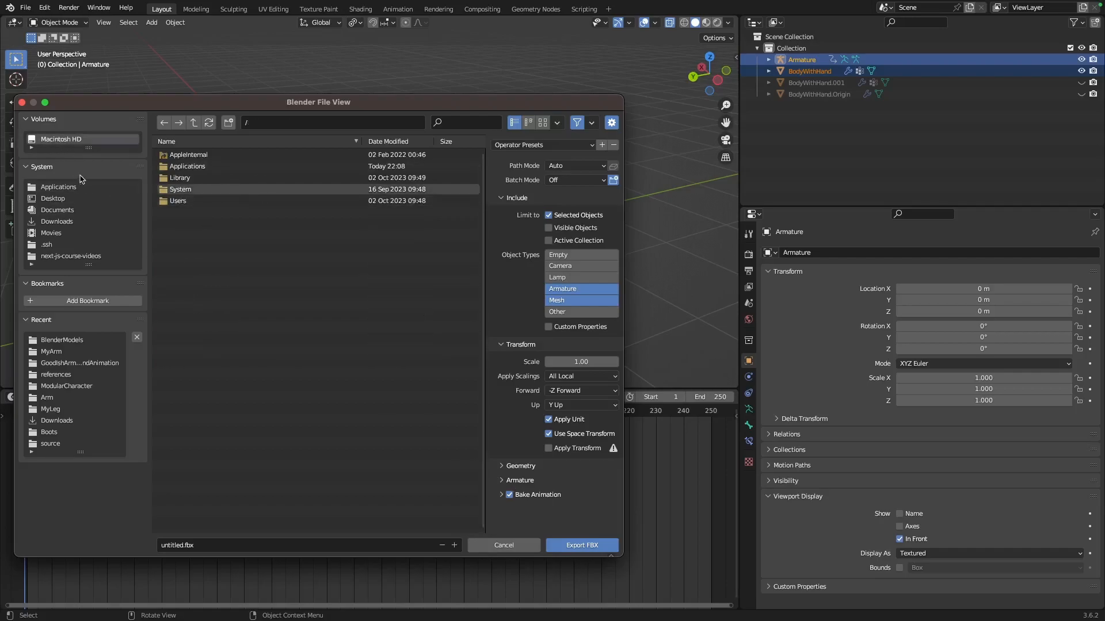
drag(175, 103, 191, 67)
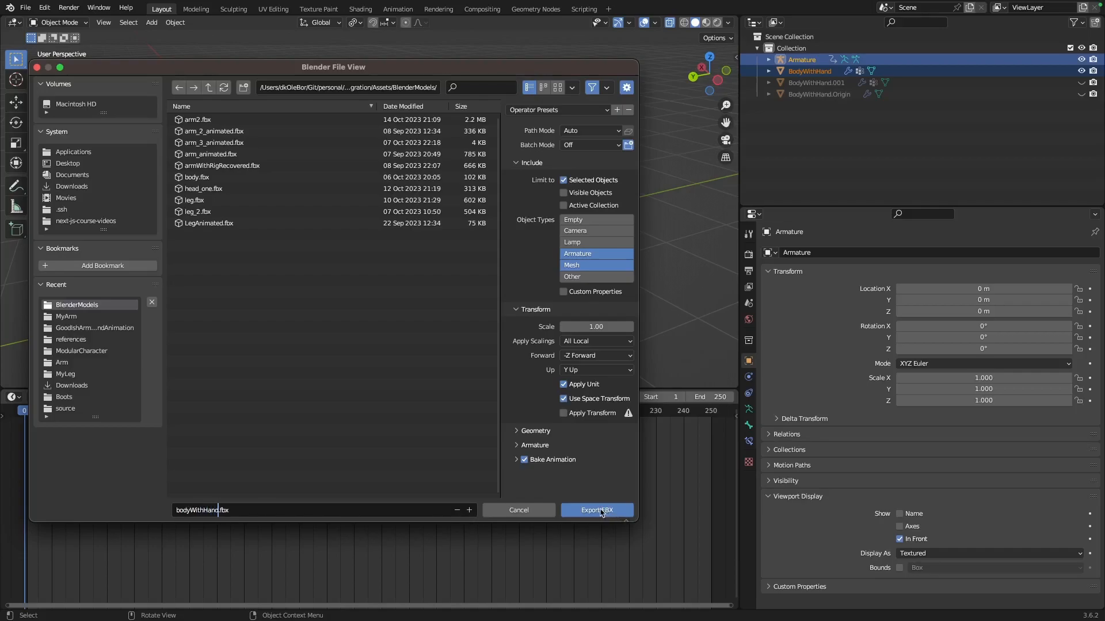
click(583, 511)
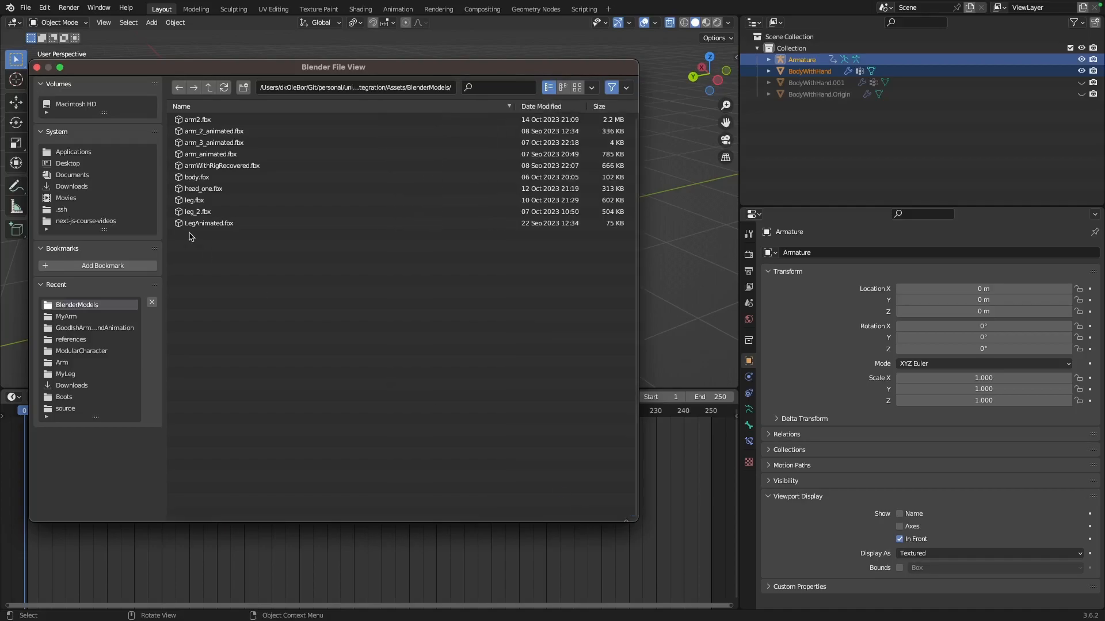
Switch to Unity and locate the imported bodyWithHand model in the BlenderModels assets folder.
key(ctrl+Up)
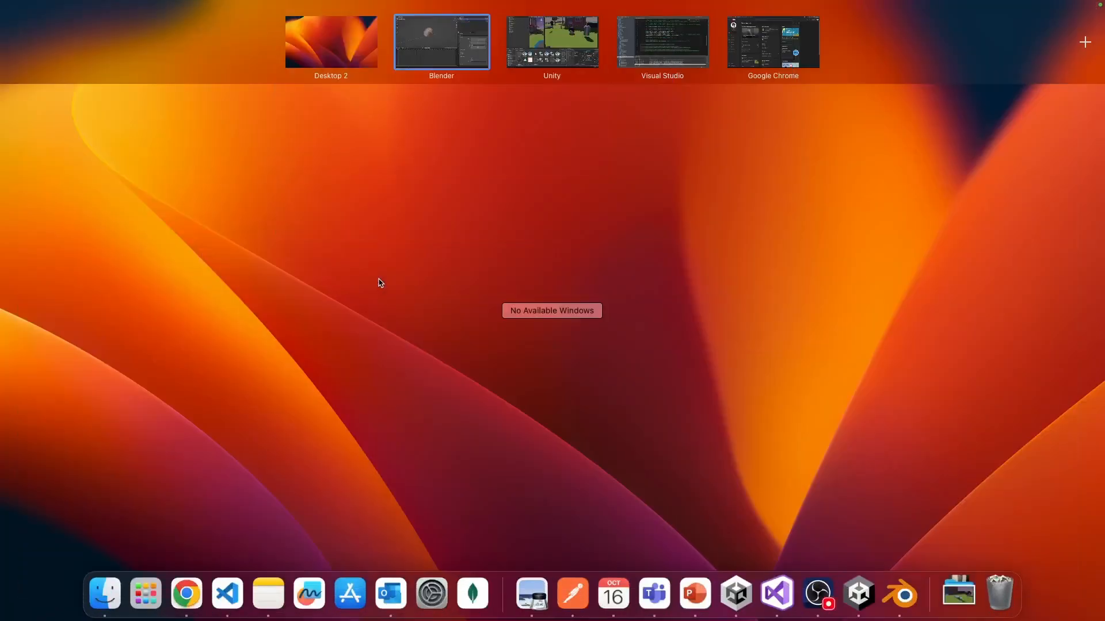
click(548, 45)
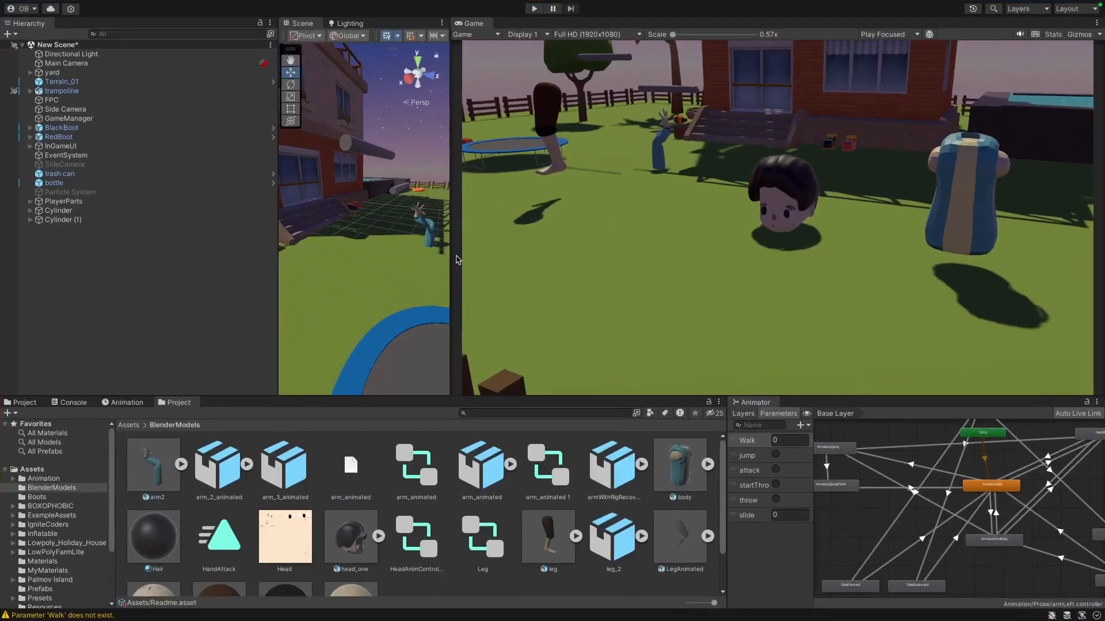
scroll(323, 574, down, 2)
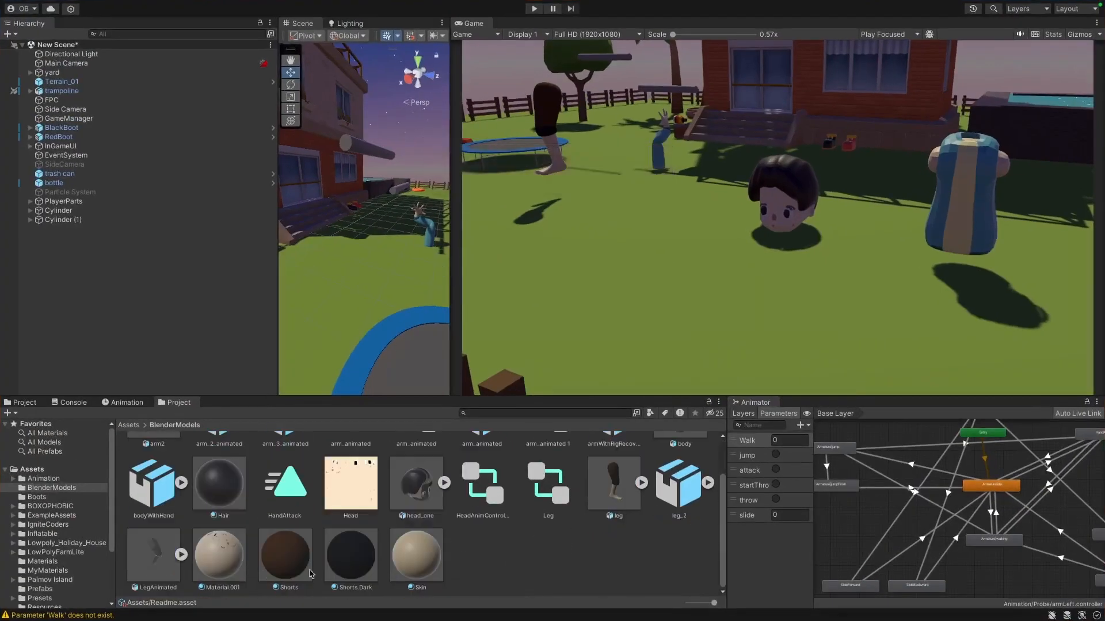
scroll(419, 536, up, 2)
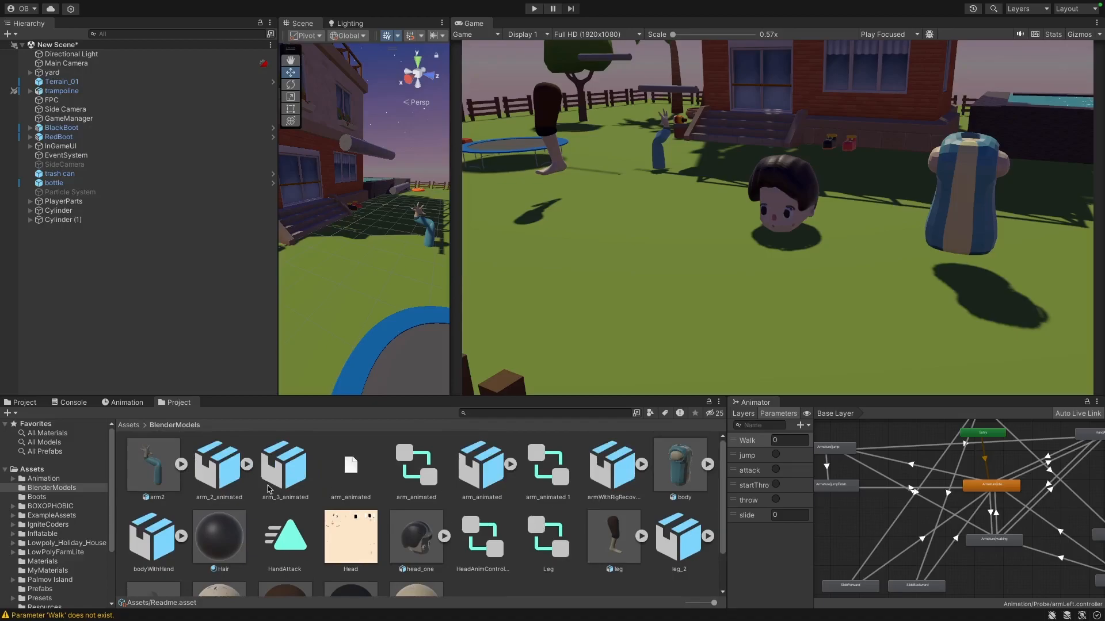
scroll(443, 528, down, 2)
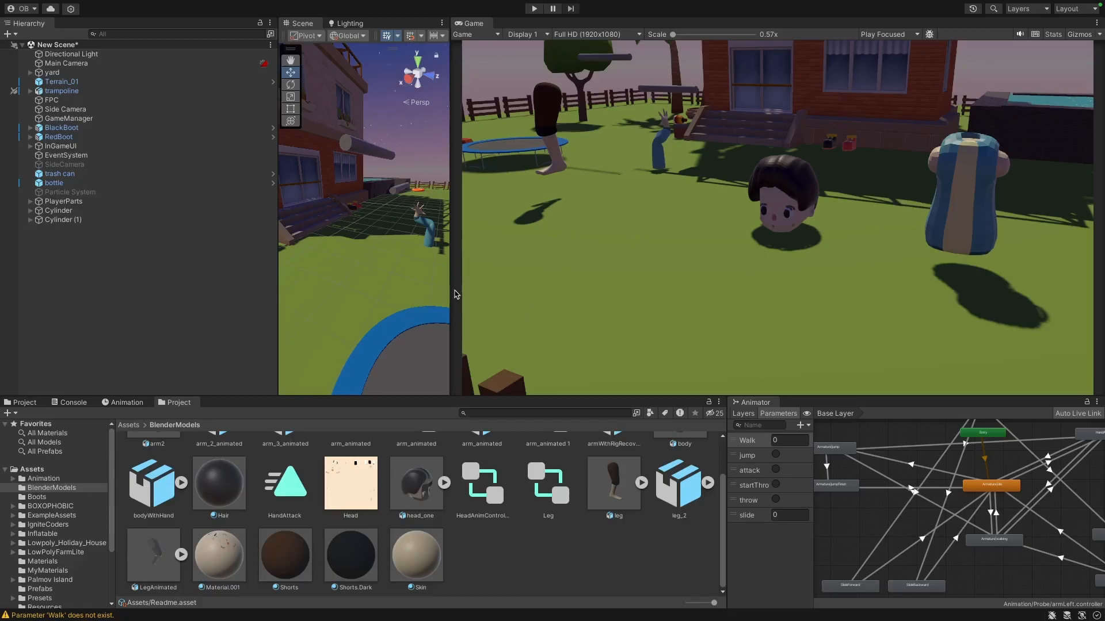
Widen the Scene view, place the bodyWithHand model on the lawn near the trampoline, and select its BodyWithHand child mesh.
drag(452, 291, 689, 278)
middle_drag(469, 360, 434, 256)
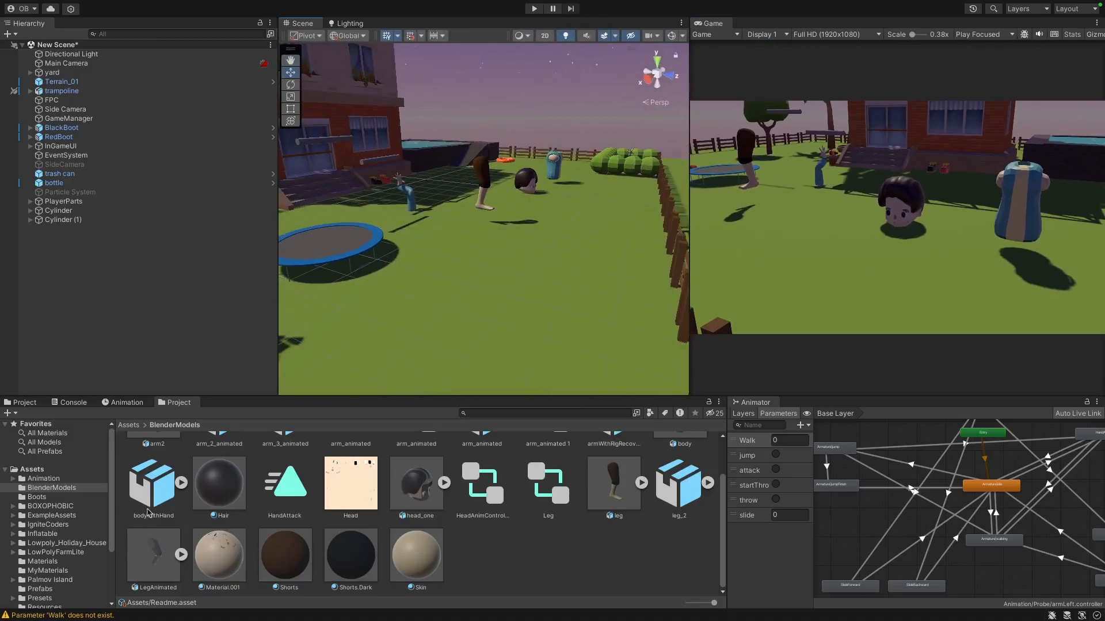
drag(148, 489, 489, 253)
middle_drag(489, 253, 541, 247)
right_drag(540, 247, 397, 243)
middle_drag(593, 240, 432, 214)
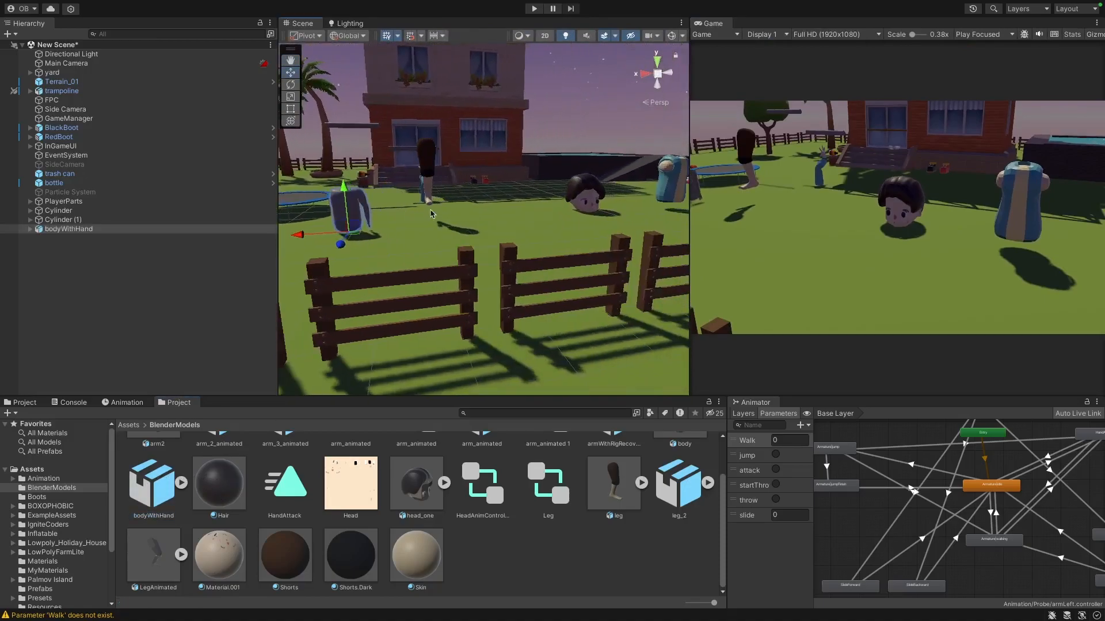
right_drag(518, 210, 431, 214)
scroll(493, 189, up, 3)
middle_drag(536, 187, 520, 216)
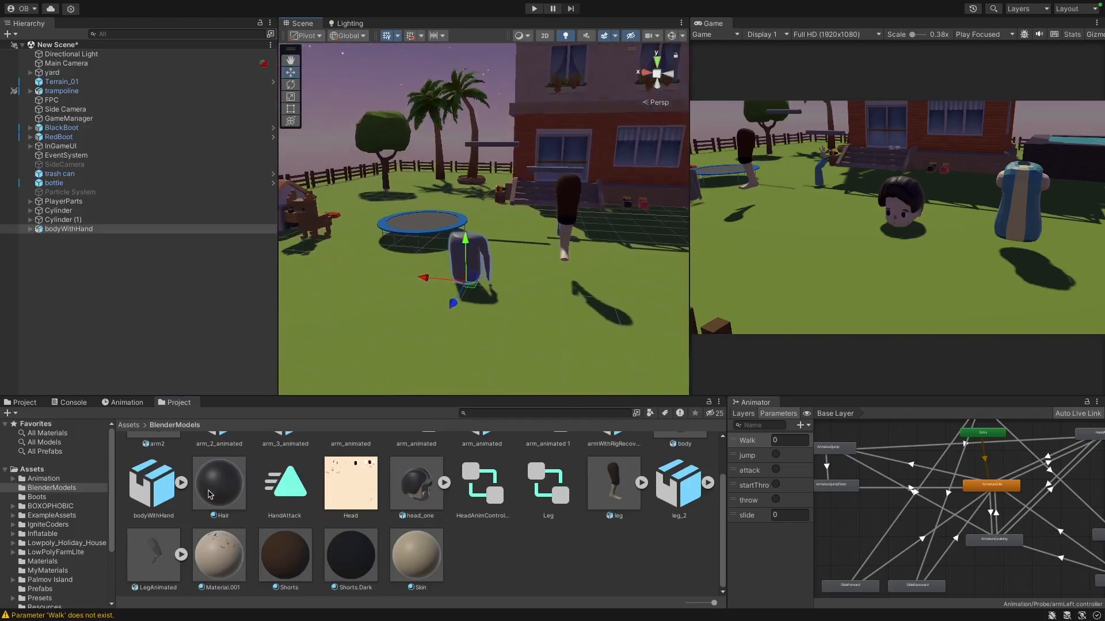
click(30, 229)
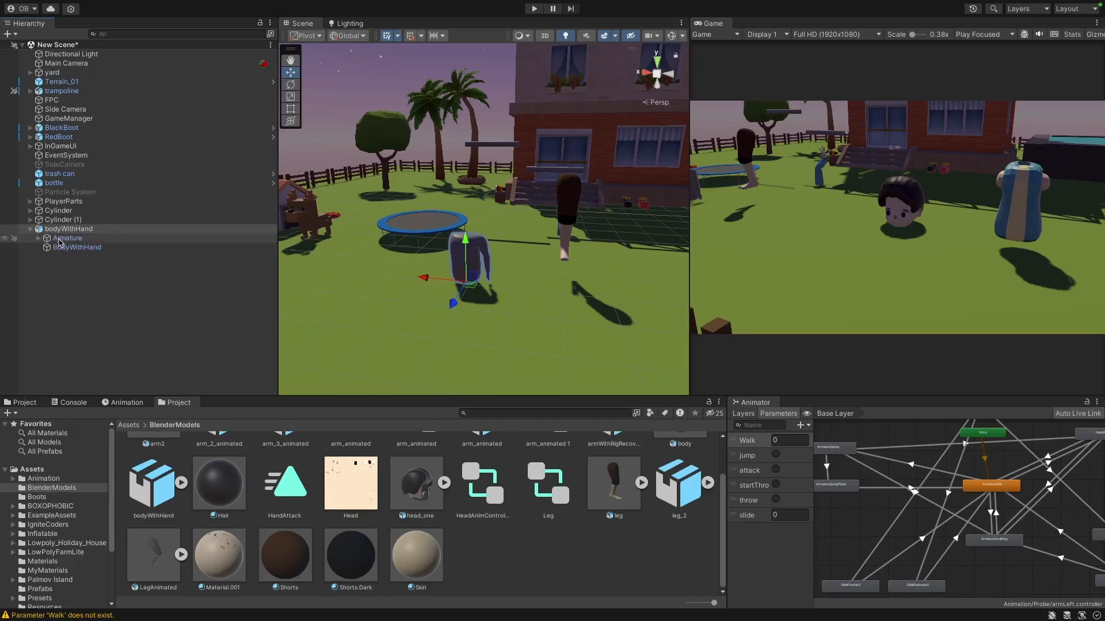
click(59, 248)
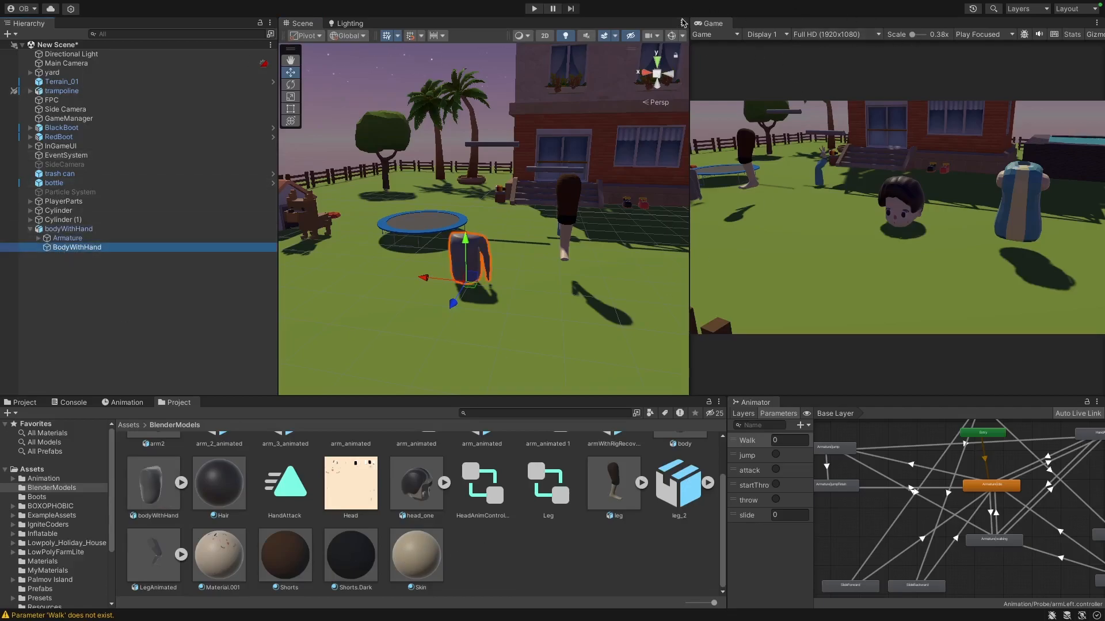
Group the Game view with the Scene view, and add a wide, full-height Inspector beside them.
drag(717, 23, 397, 26)
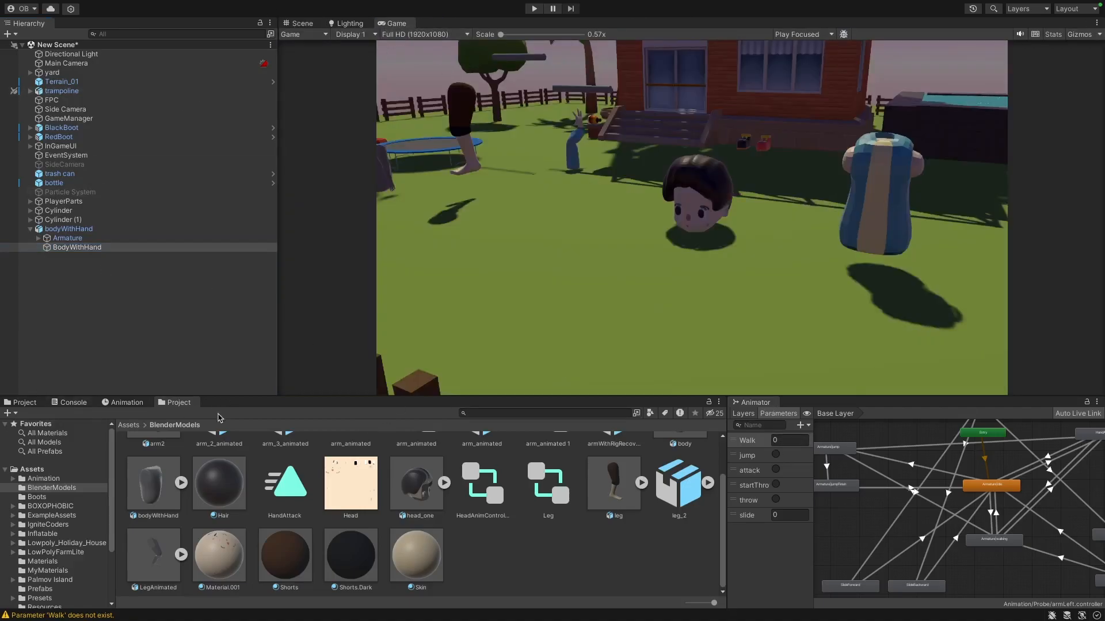
right_click(385, 24)
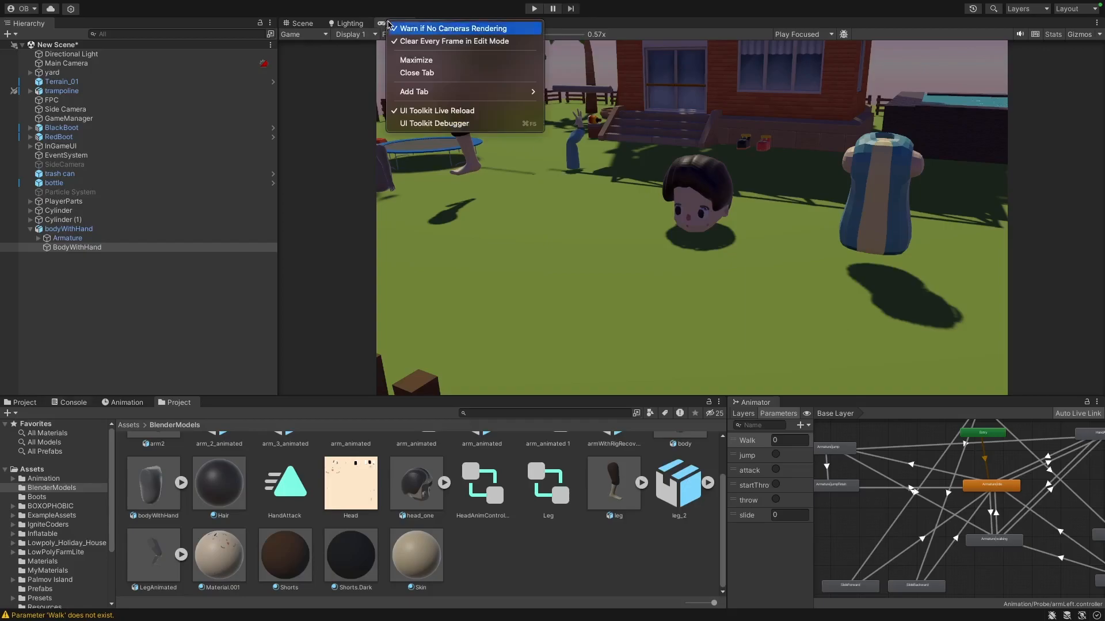
mouse_move(420, 92)
click(566, 117)
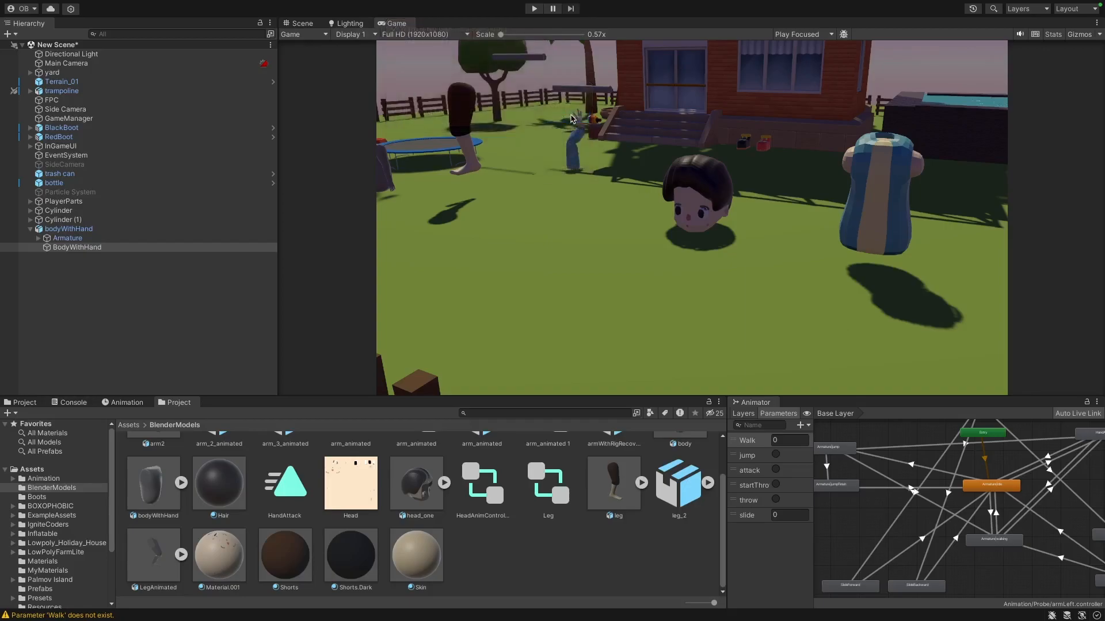
drag(444, 26, 1009, 184)
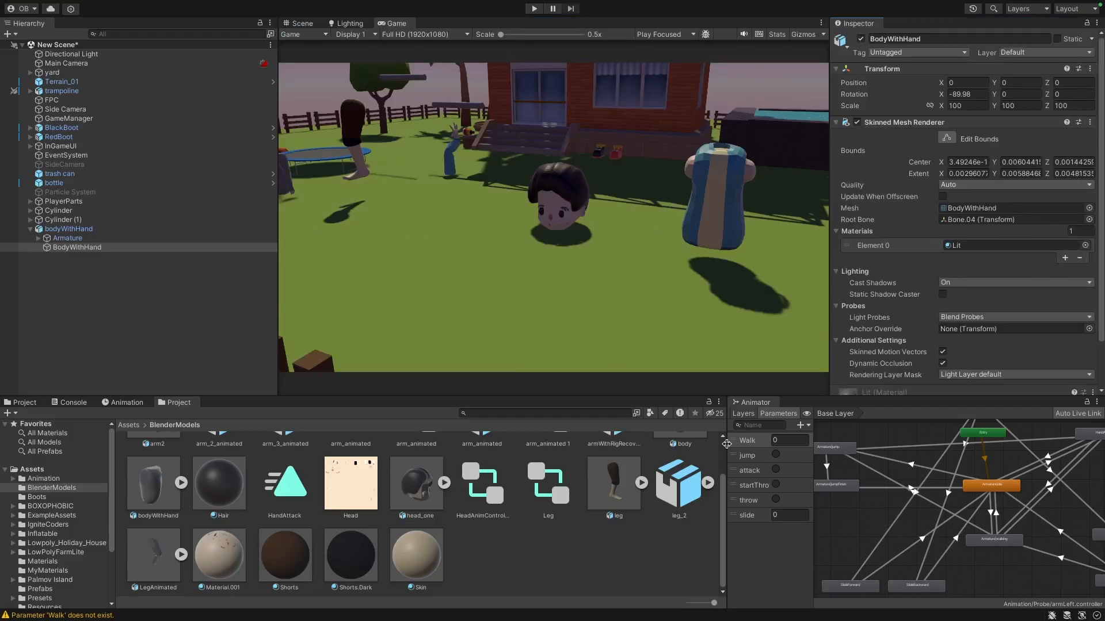
drag(859, 23, 1087, 259)
drag(994, 226, 707, 232)
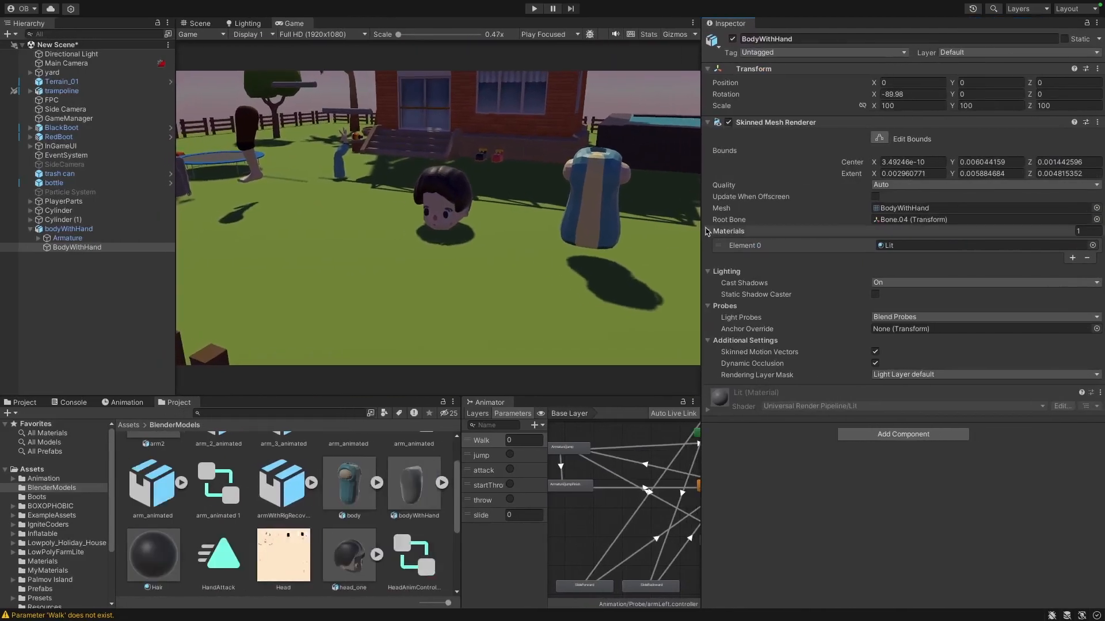
Inspect the model's Armature and BodyWithHand children, and bring the BodyWithHand mesh into close view in the Scene view.
scroll(352, 518, down, 3)
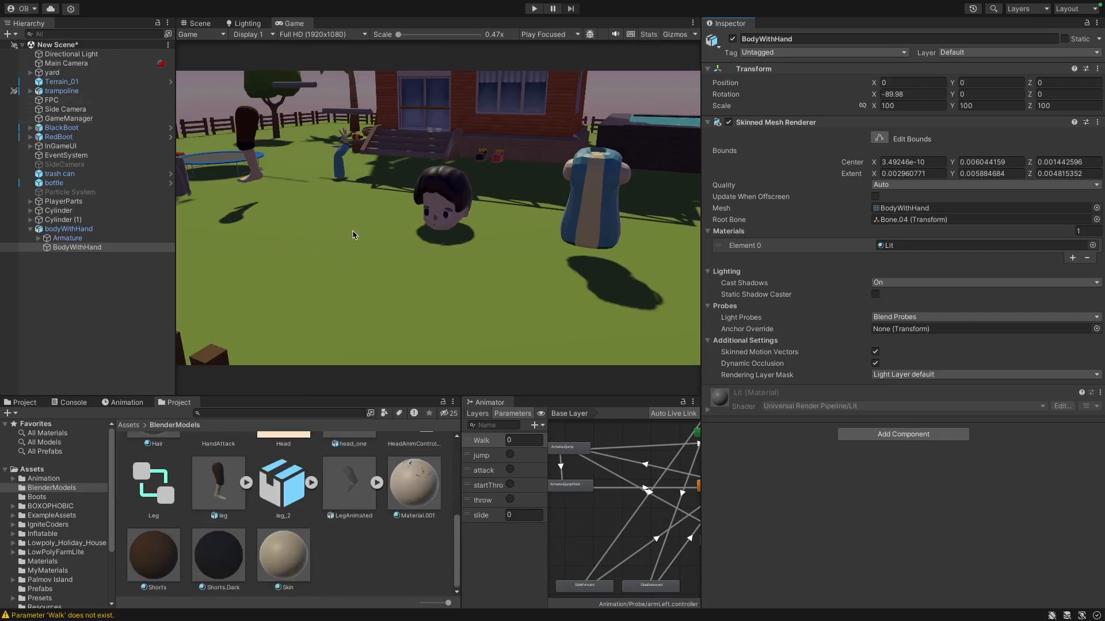
click(74, 240)
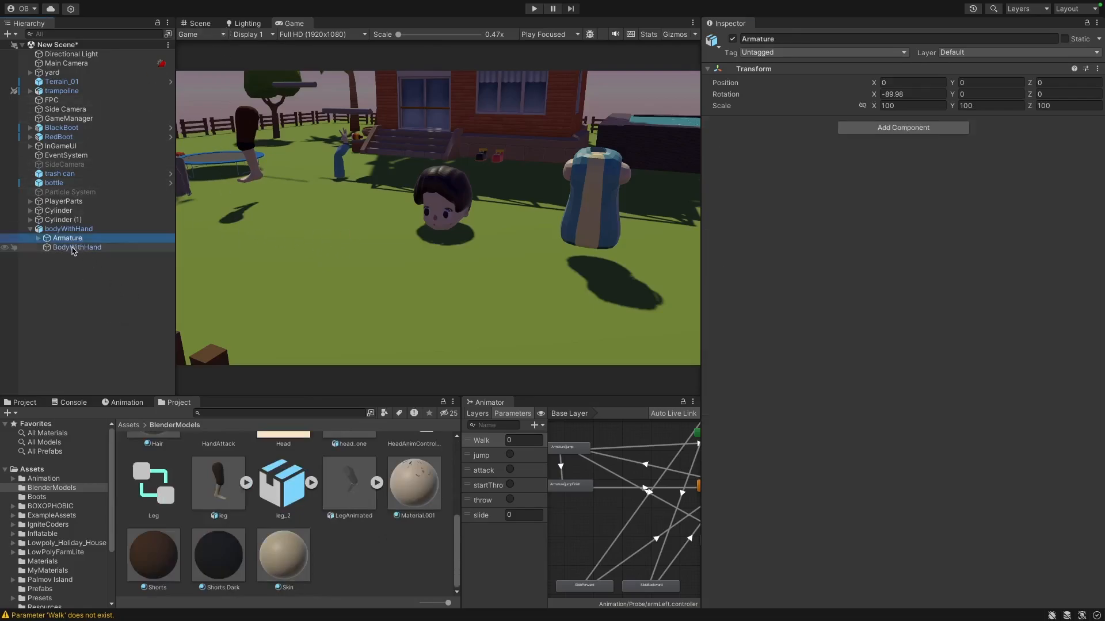
click(74, 248)
click(186, 175)
click(199, 23)
key(f)
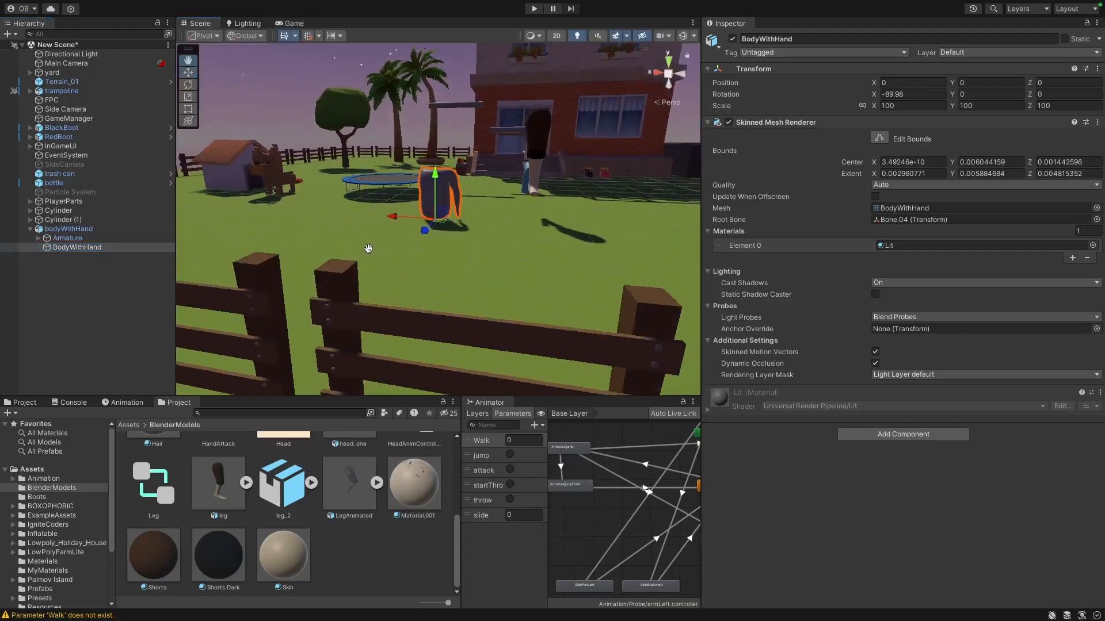
middle_drag(454, 243, 453, 295)
middle_drag(441, 356, 424, 292)
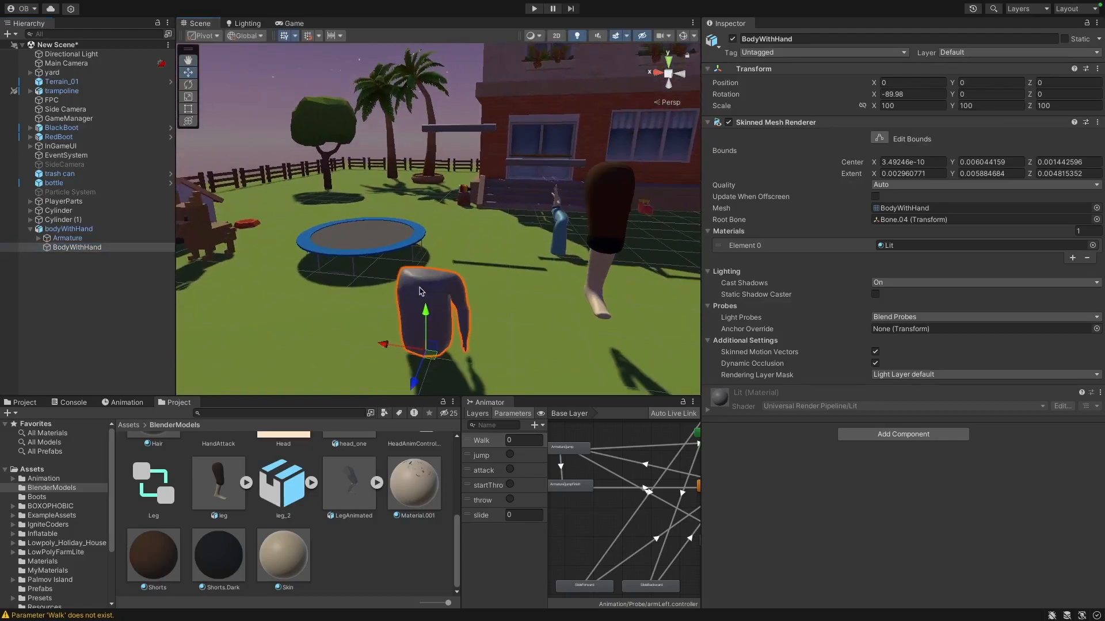
Assign the Skin material to Element 0 of the BodyWithHand mesh's Skinned Mesh Renderer.
click(86, 248)
drag(294, 569, 890, 246)
middle_drag(393, 326, 395, 291)
scroll(435, 276, up, 2)
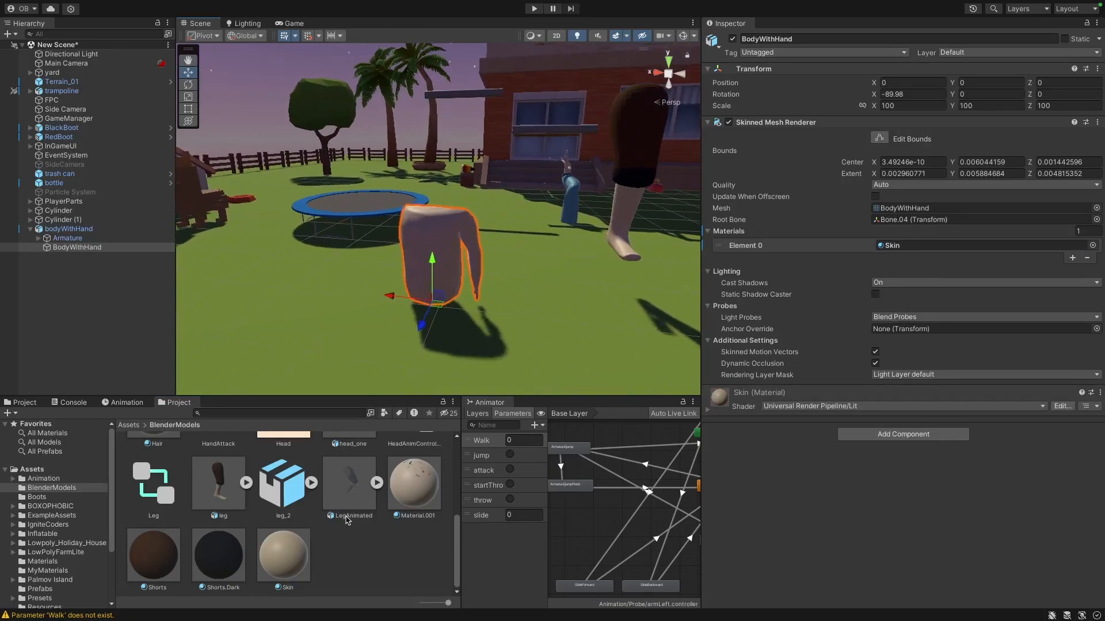
Try the Jacket material on the BodyWithHand mesh.
scroll(348, 519, up, 5)
scroll(347, 518, down, 5)
scroll(347, 518, up, 5)
click(376, 536)
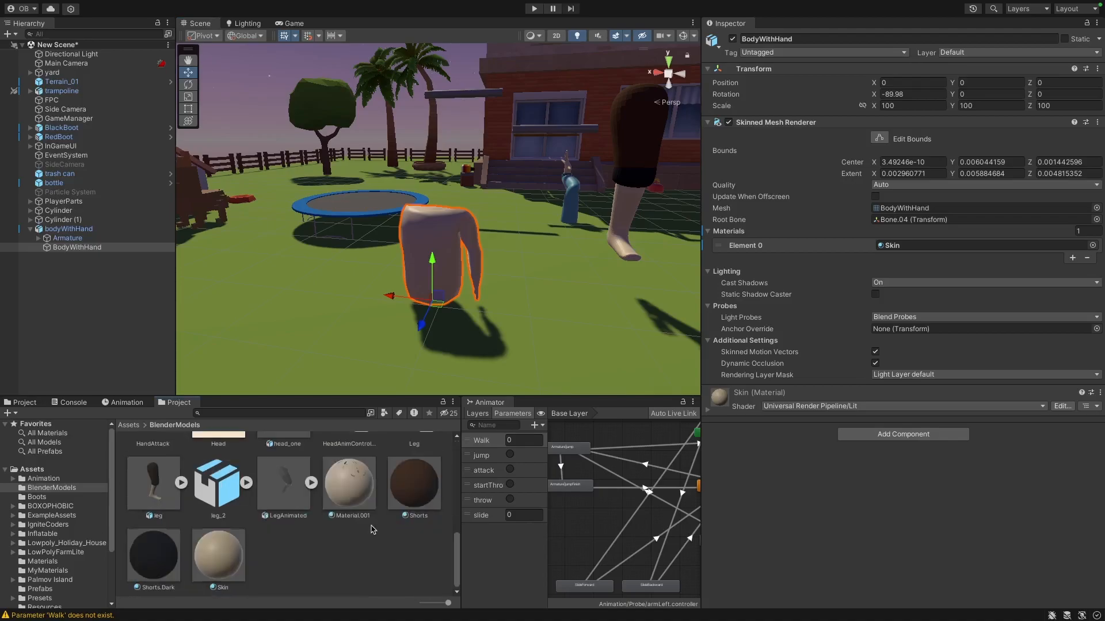
scroll(373, 528, down, 3)
drag(349, 523, 436, 248)
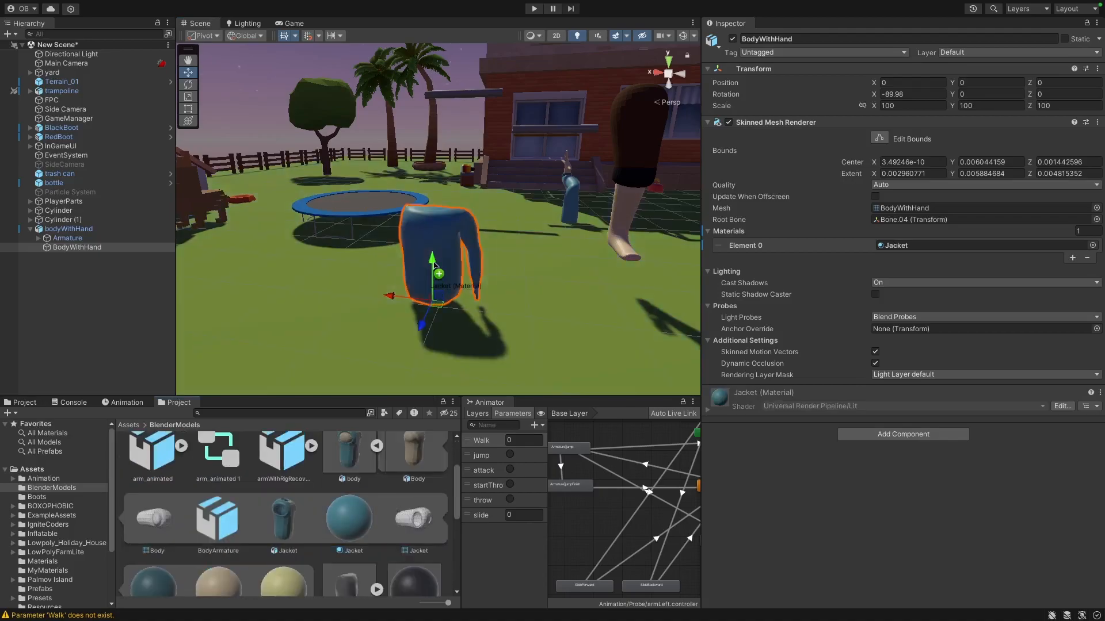
middle_drag(436, 247, 534, 274)
Reapply the Skin material to the BodyWithHand mesh in place of Jacket.
scroll(296, 534, down, 8)
drag(225, 576, 460, 236)
mouse_move(525, 286)
middle_down()
mouse_move(291, 288)
mouse_move(533, 291)
mouse_move(502, 290)
mouse_move(523, 264)
middle_up()
scroll(505, 277, up, 3)
right_drag(523, 264, 562, 258)
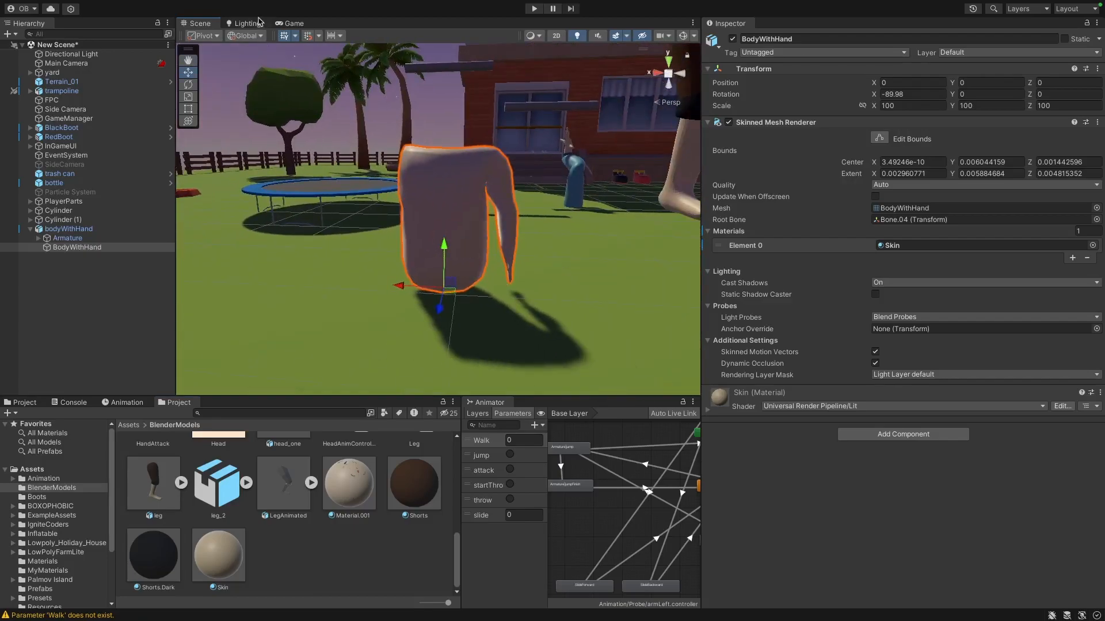
middle_drag(584, 275, 547, 264)
Add an Animator component to the bodyWithHand root object.
click(109, 229)
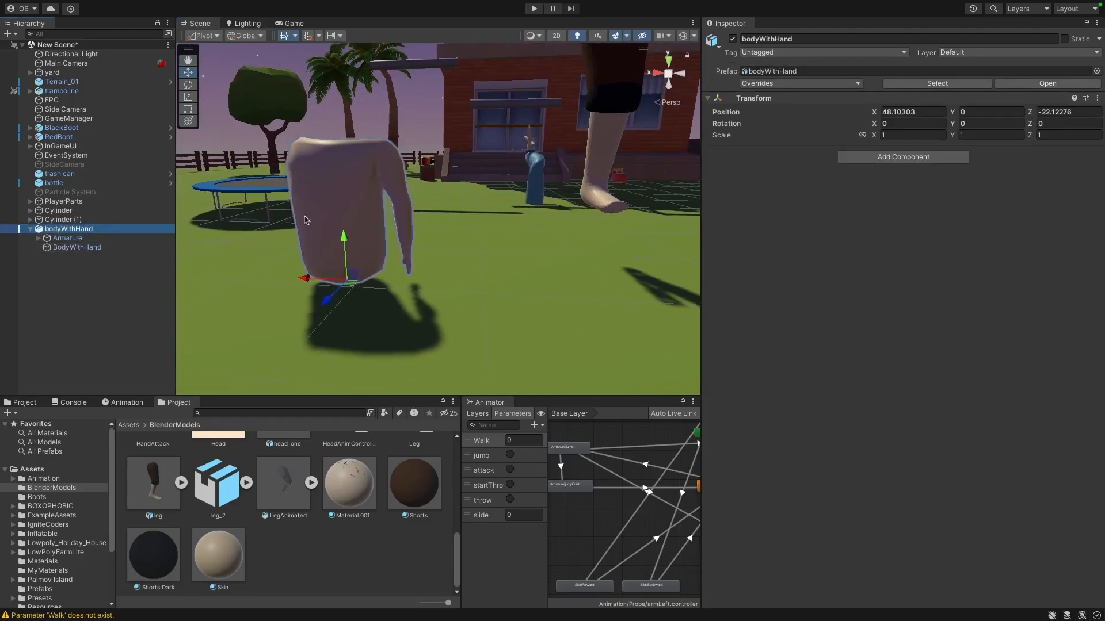
click(906, 157)
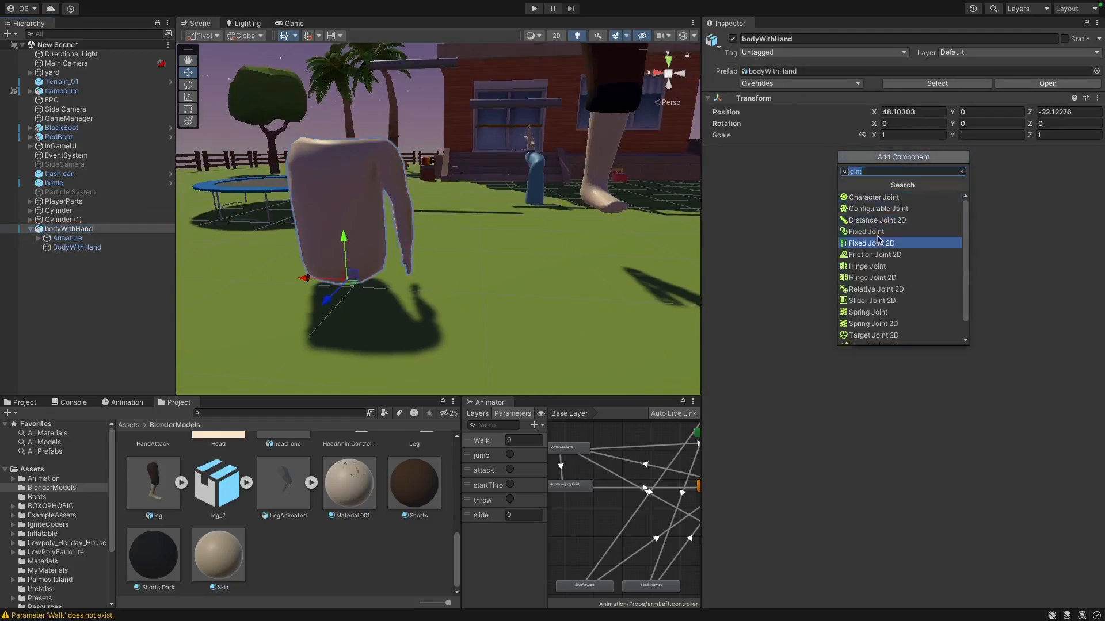
text(anim)
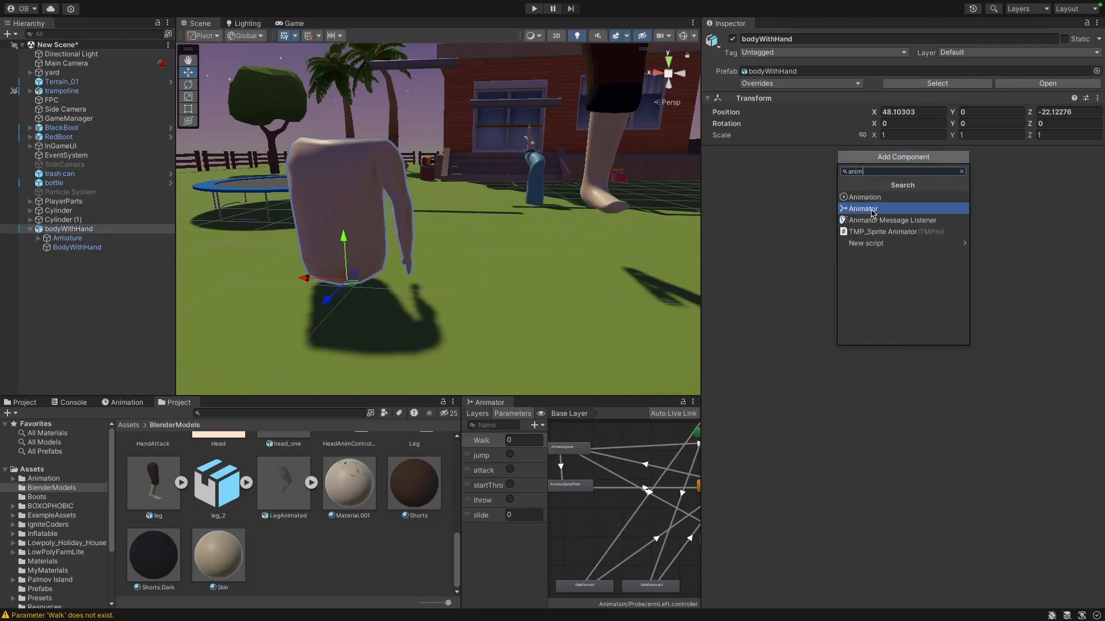
click(873, 209)
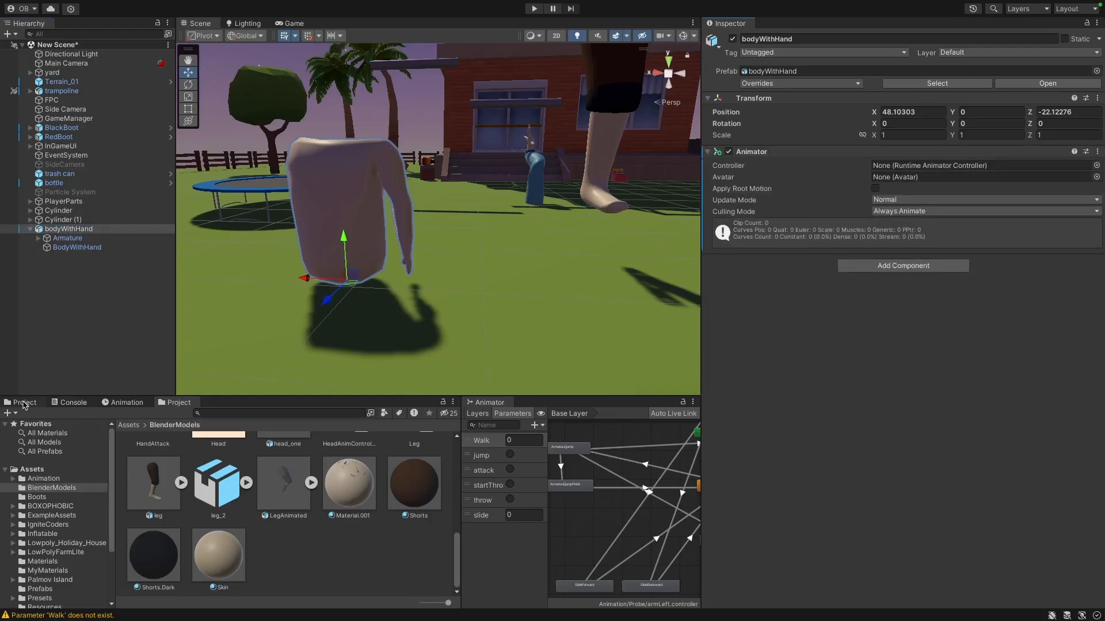
Create an Animator Controller named BodyWithHand in the Assets/Animation/Probe folder.
click(25, 402)
right_click(340, 476)
mouse_move(385, 269)
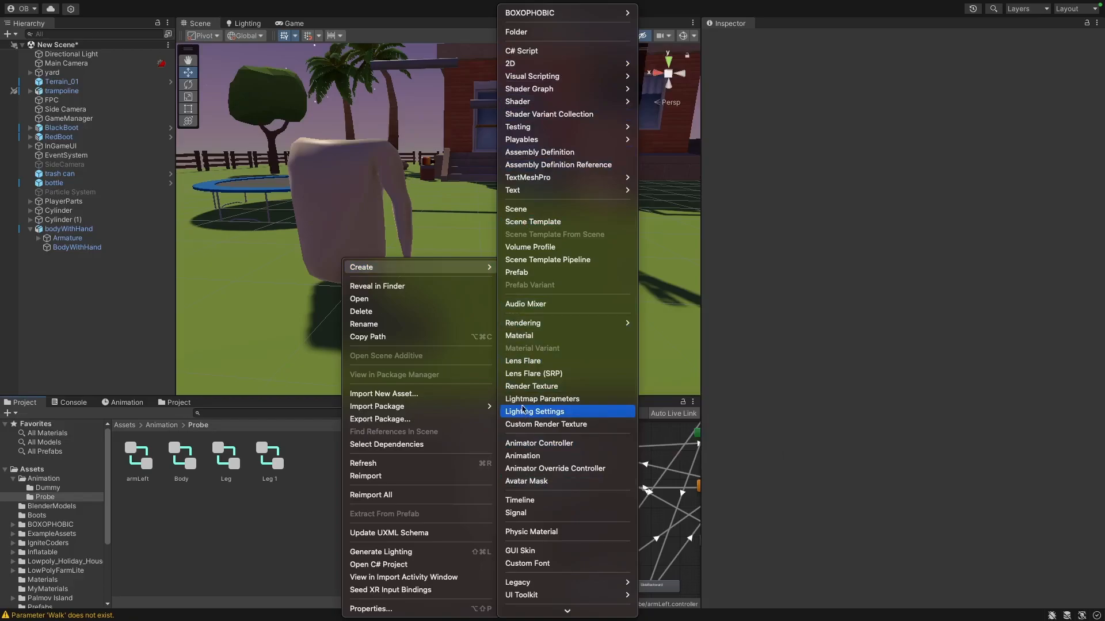
click(540, 444)
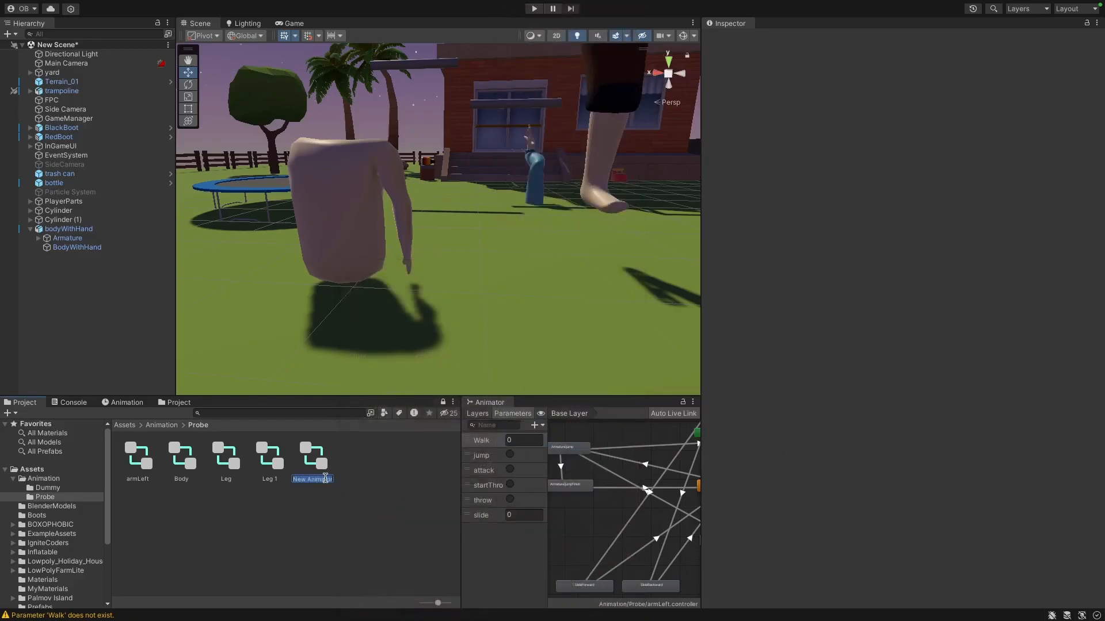
text(BodyWithH)
key(Return)
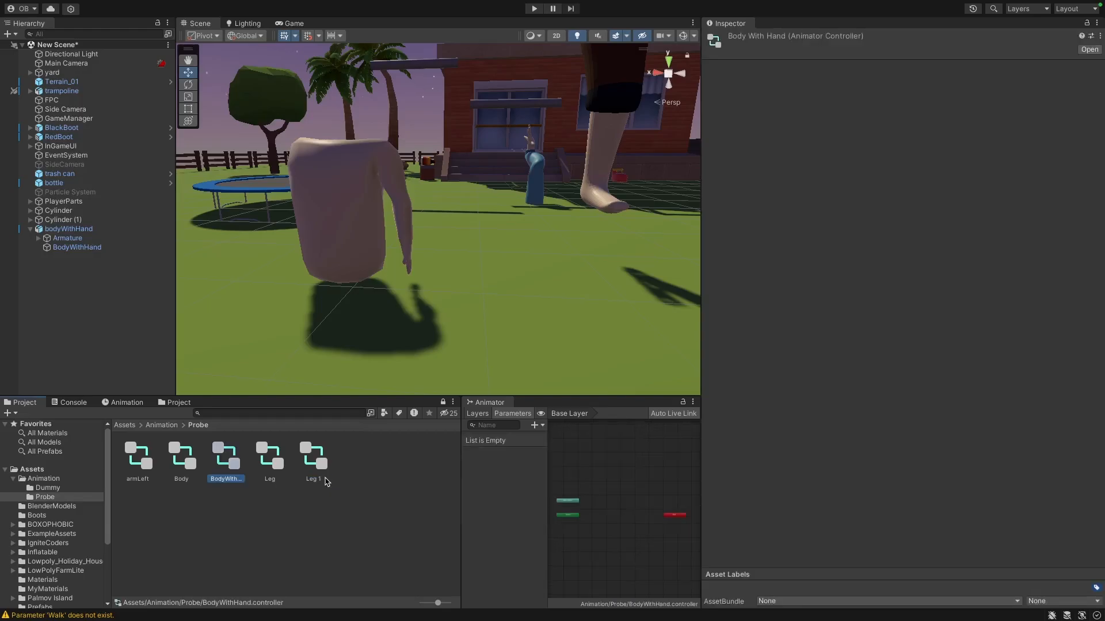
Assign the BodyWithHand controller to the Animator of the bodyWithHand object, and locate that controller asset.
click(68, 229)
drag(226, 459, 908, 165)
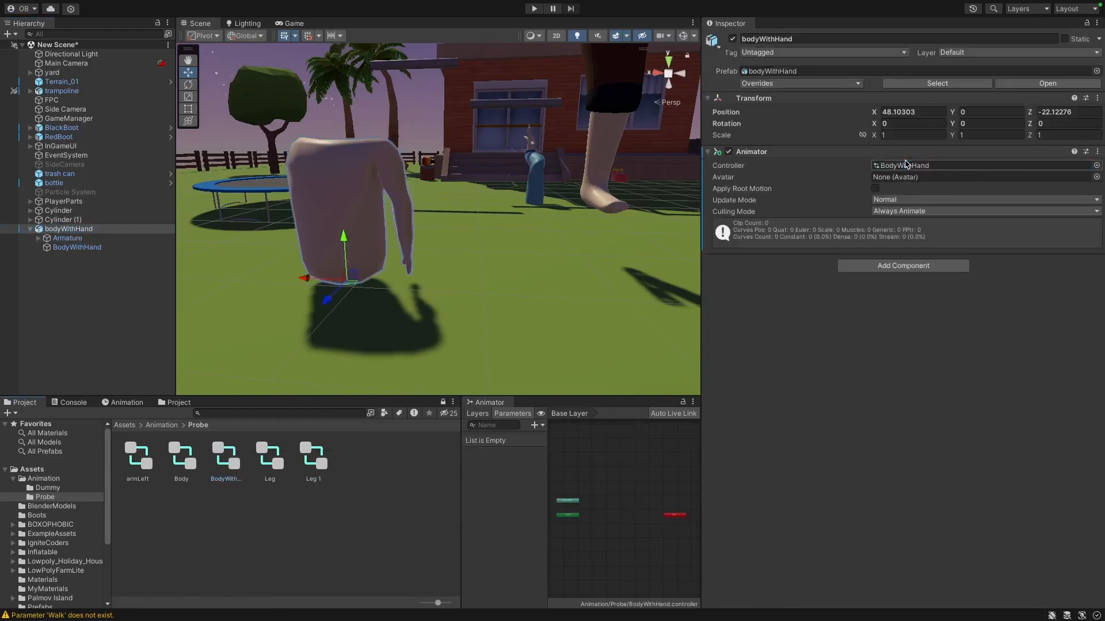
double_click(897, 166)
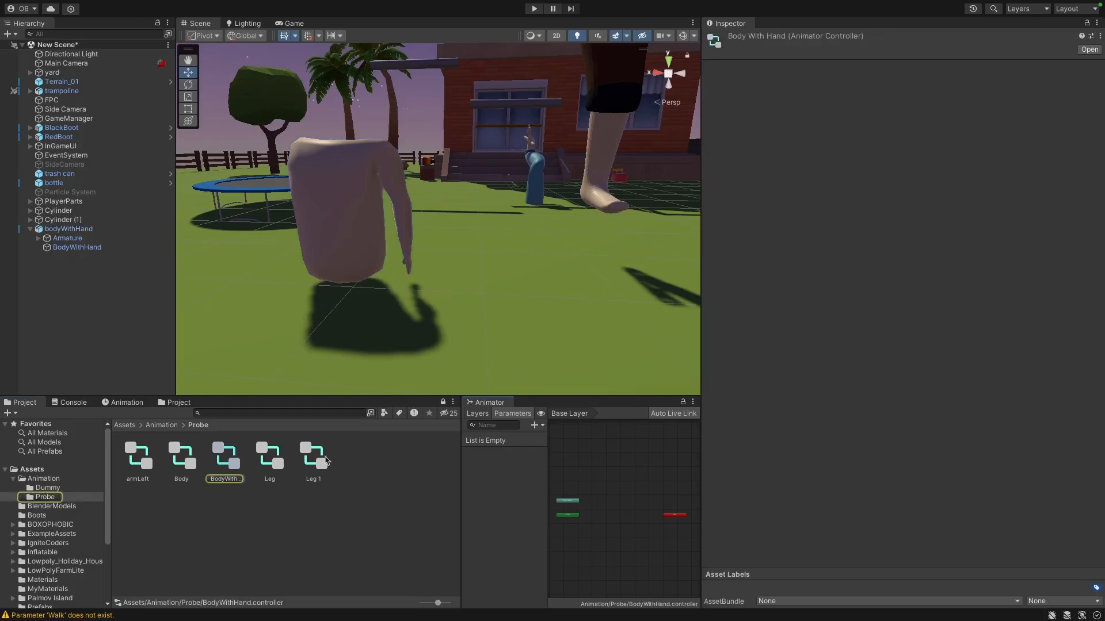
Enlarge the Animator window in height and width, and bring its state nodes into close view.
drag(321, 397, 317, 315)
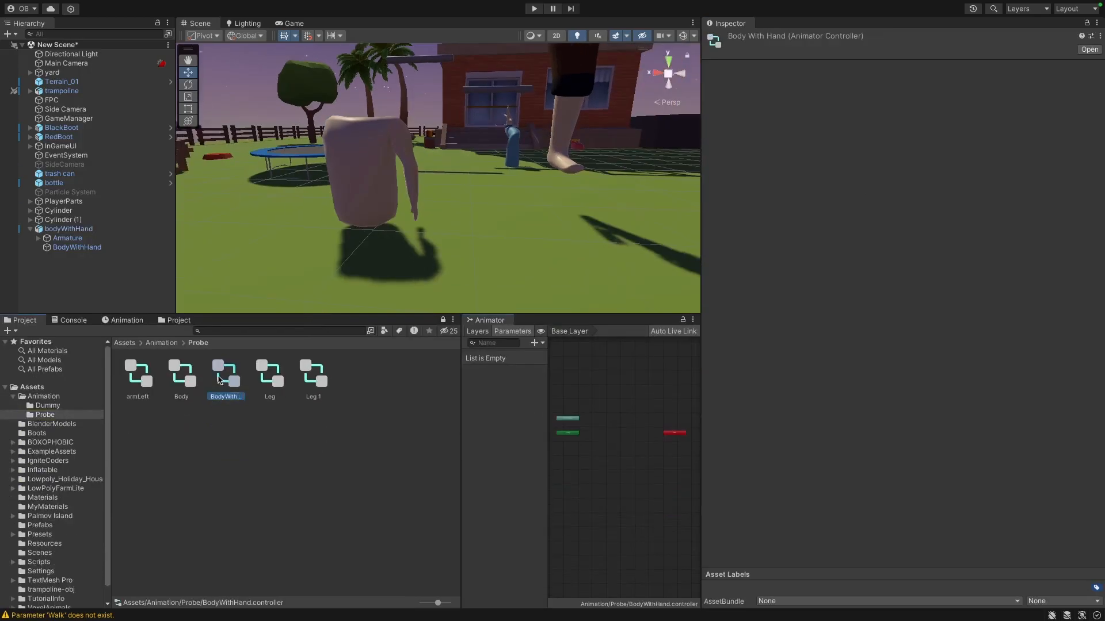
drag(457, 421, 223, 421)
scroll(351, 443, up, 4)
middle_drag(358, 446, 389, 473)
Create two empty states in the Base Layer of the BodyWithHand controller.
right_click(396, 453)
mouse_move(429, 454)
click(587, 454)
right_click(483, 470)
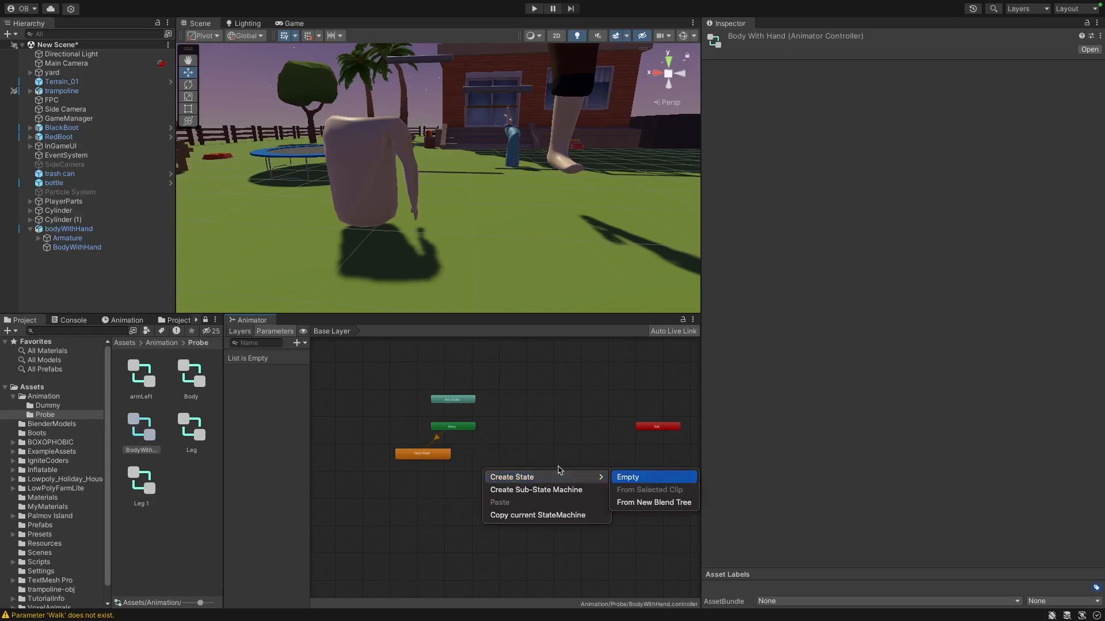
click(627, 477)
Name the default state Idle and the second state Walk, and line the two nodes up side by side.
click(438, 455)
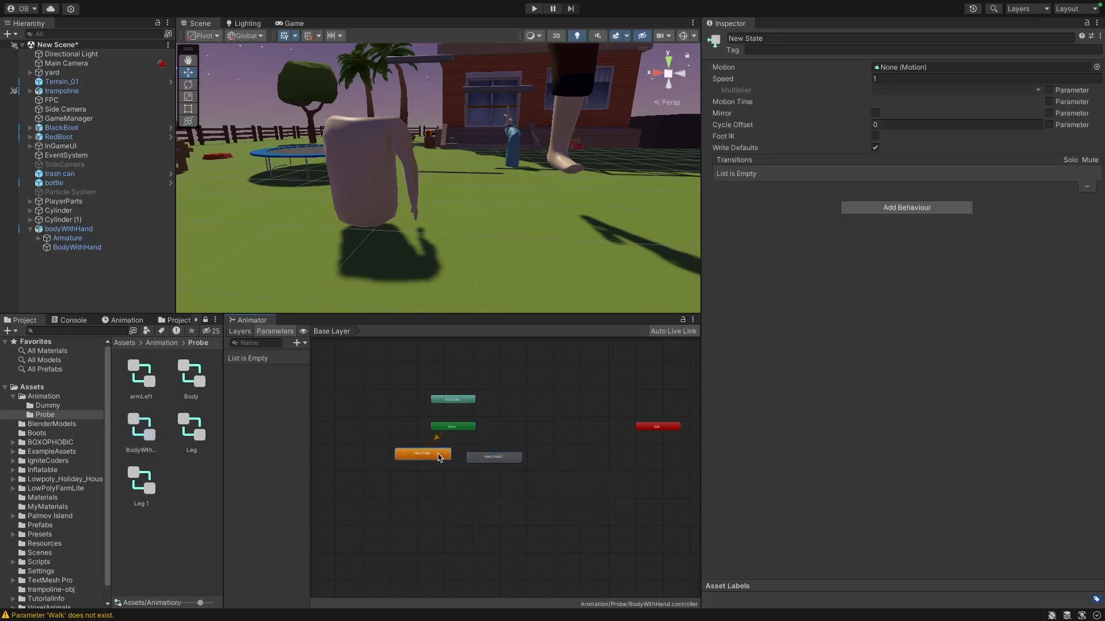
click(755, 38)
text(Idle)
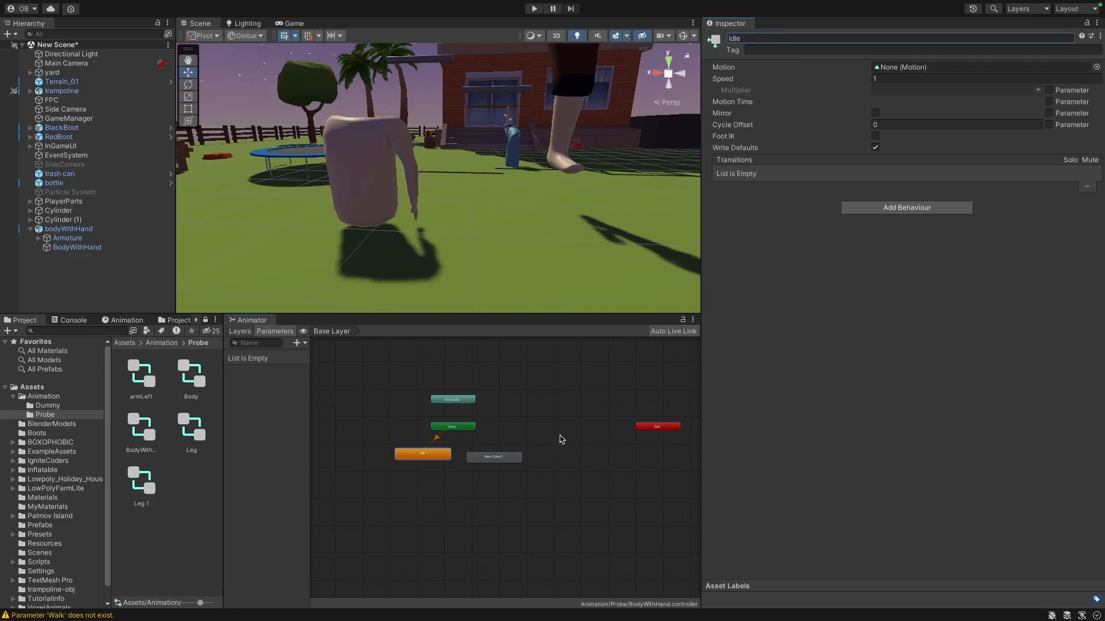
click(495, 458)
click(787, 38)
text(Walk)
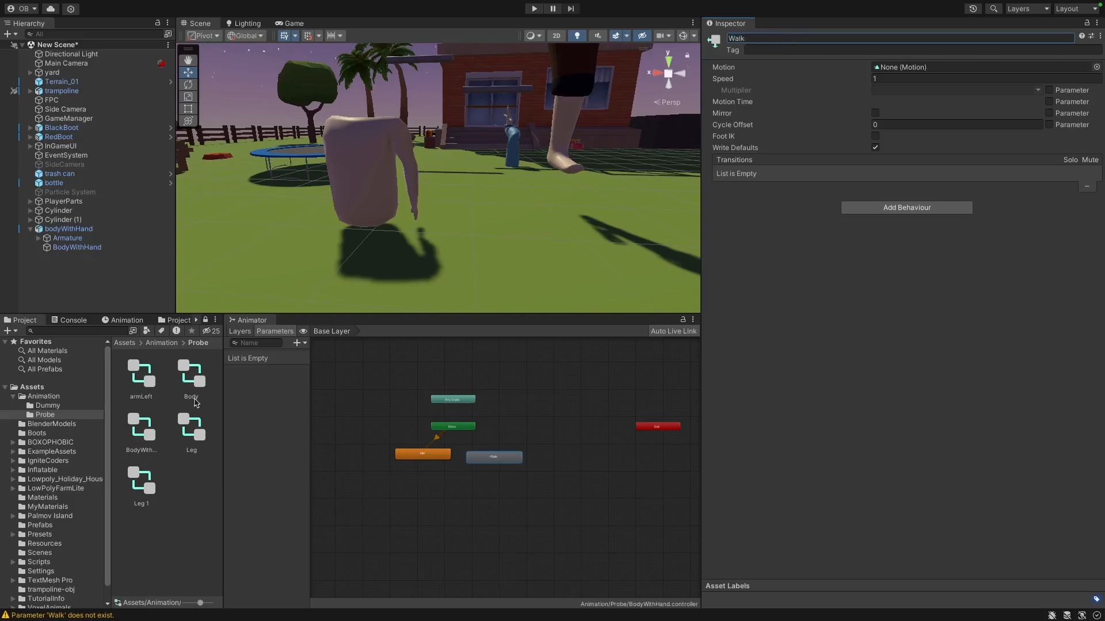
drag(438, 454, 435, 459)
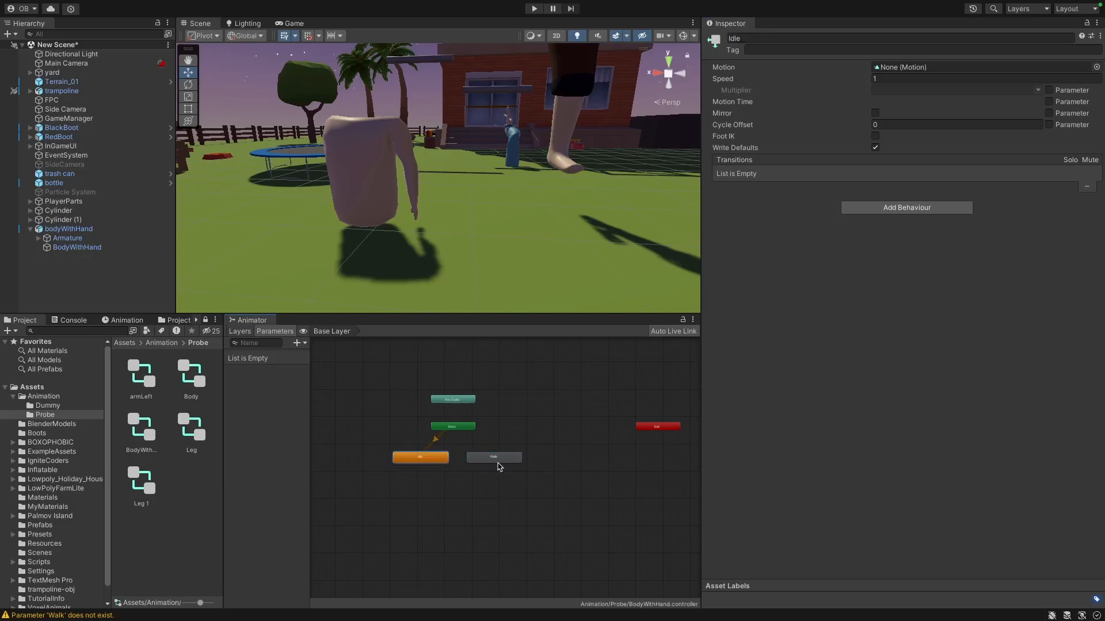
click(470, 459)
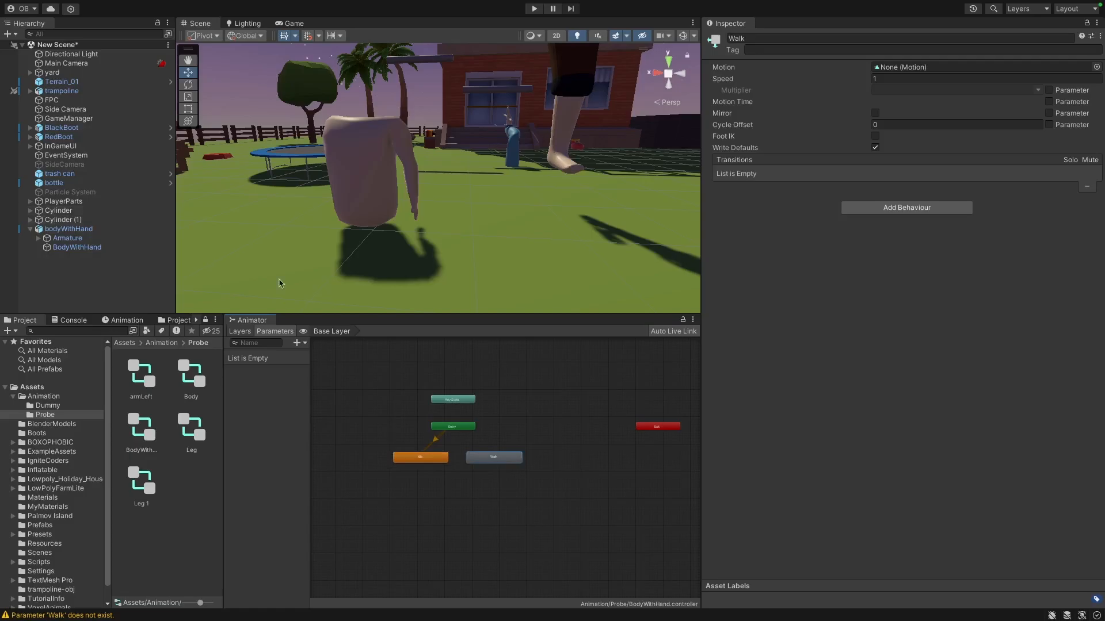
Add an Int parameter named walk to the BodyWithHand controller.
click(297, 343)
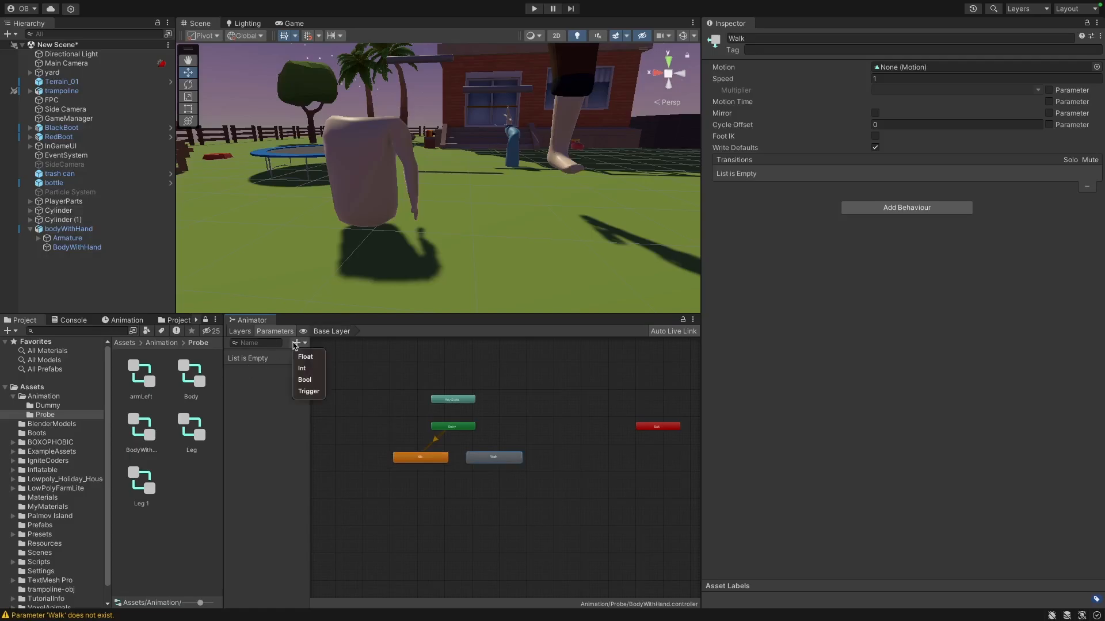
click(303, 368)
text(walk)
key(Return)
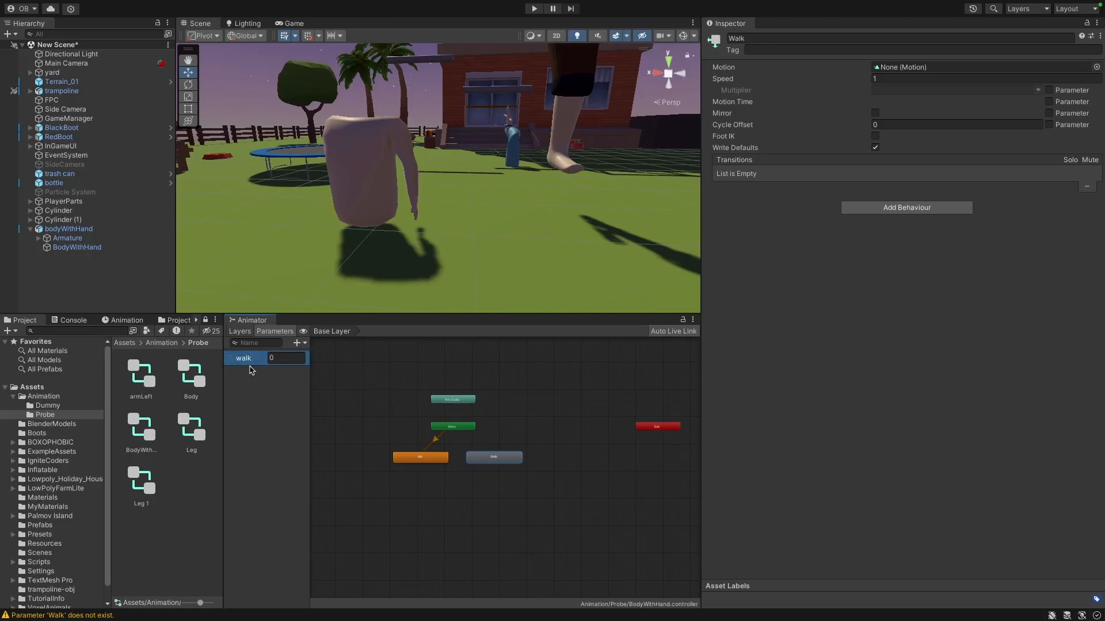
Check the parameter names in the armLeft controller, and rename the BodyWithHand controller's parameter to Walk.
click(142, 378)
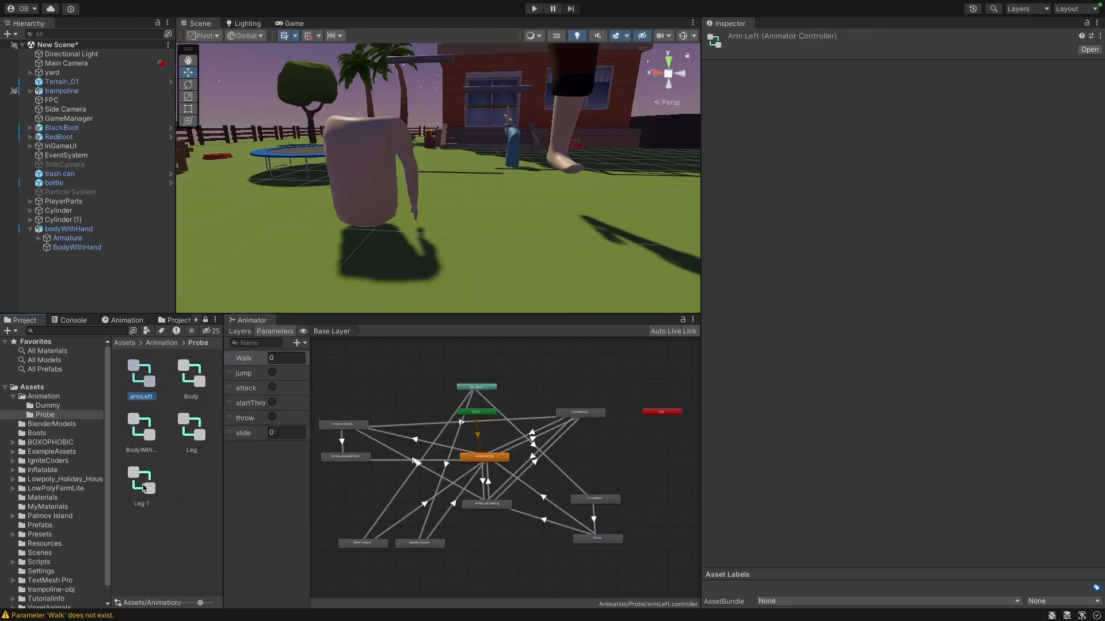
click(142, 429)
double_click(241, 358)
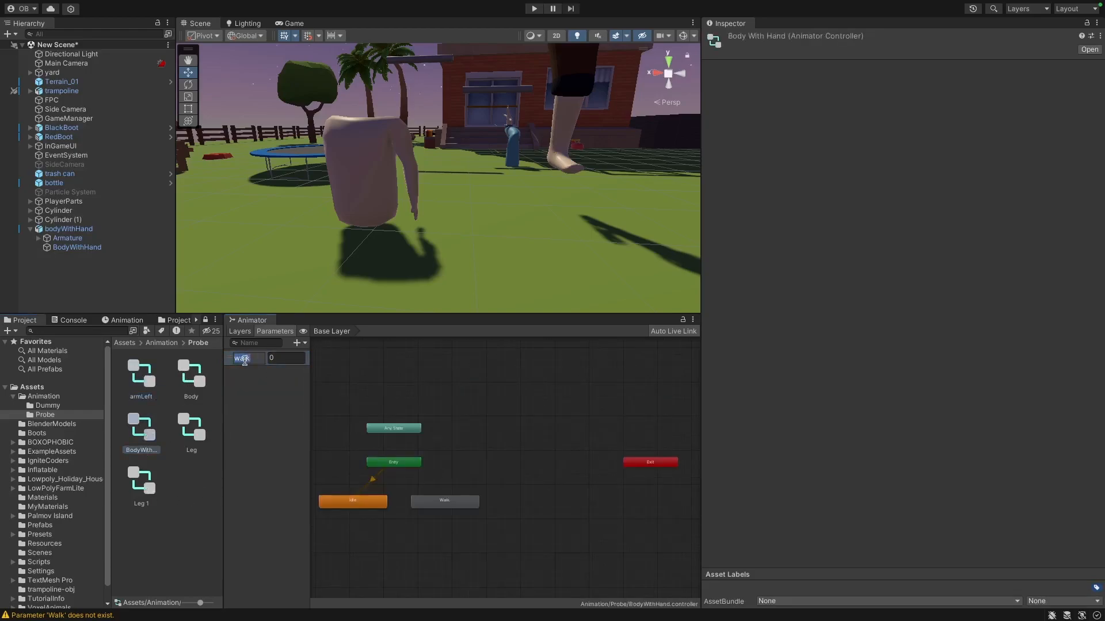
key(Return)
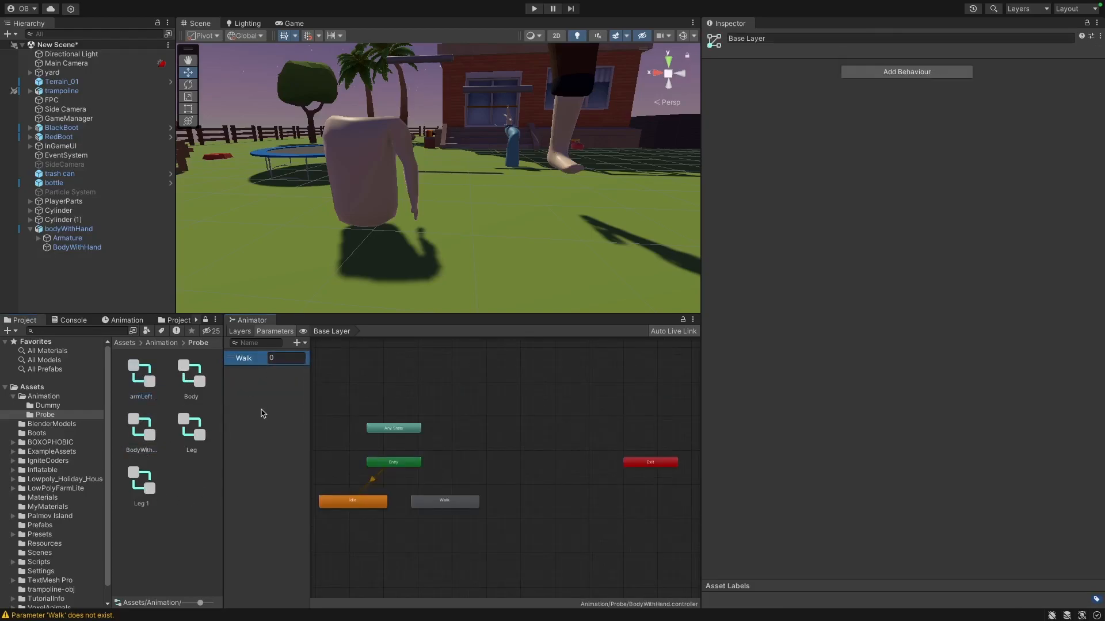
Make a transition from Any State to the Walk state in the BodyWithHand controller.
drag(360, 501, 366, 507)
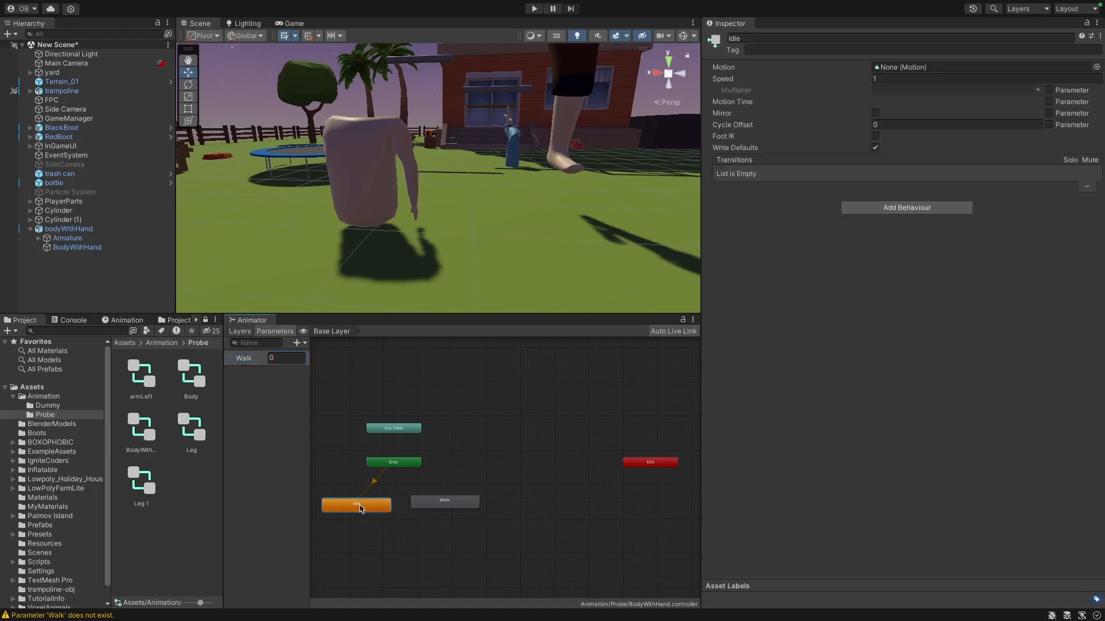
click(405, 466)
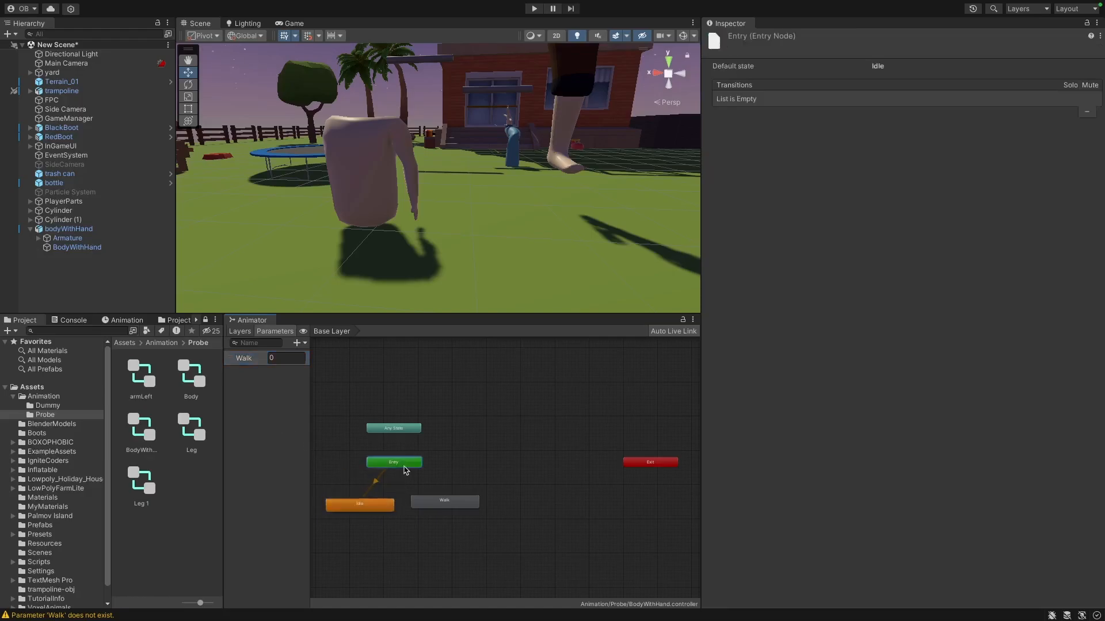
right_click(395, 434)
click(415, 438)
click(443, 505)
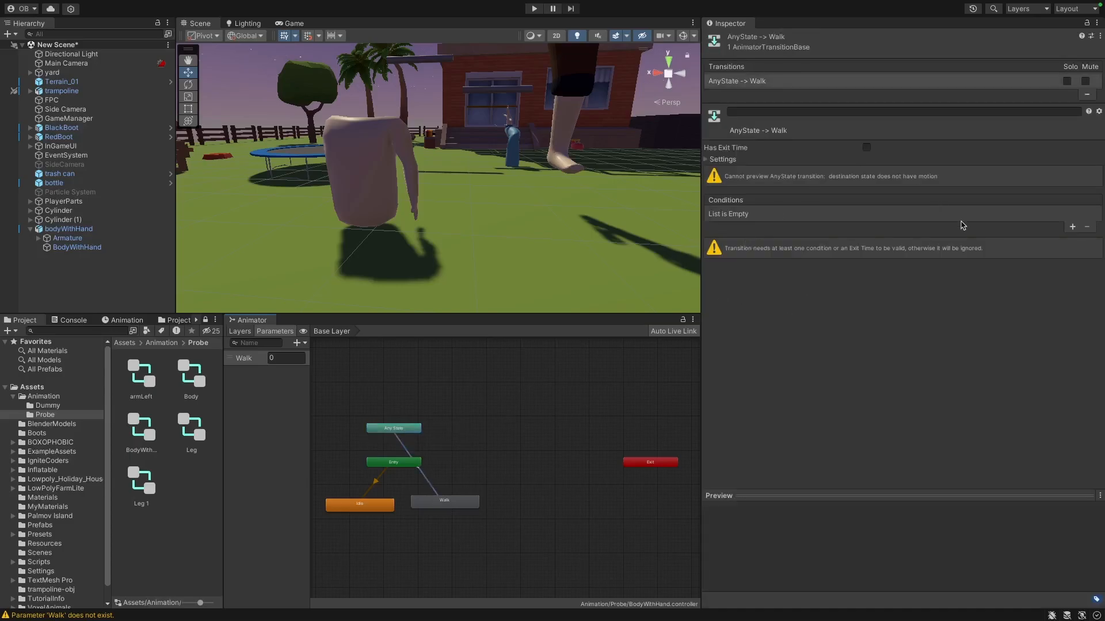
Add the condition Walk Equals 1 to the Any State to Walk transition.
click(1072, 227)
click(947, 216)
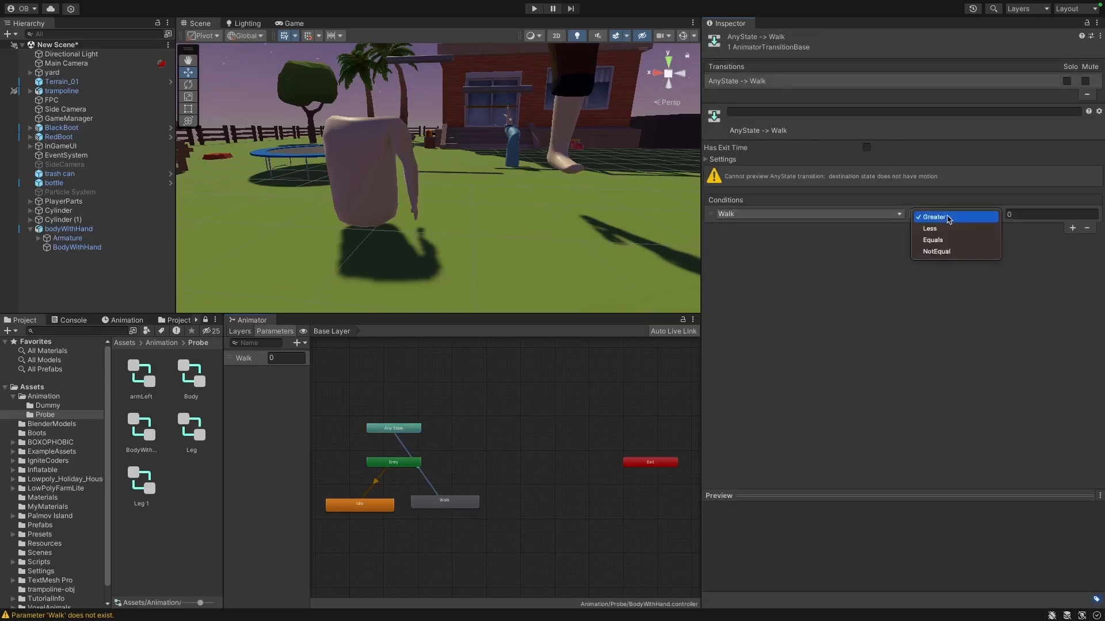
click(933, 240)
click(1025, 213)
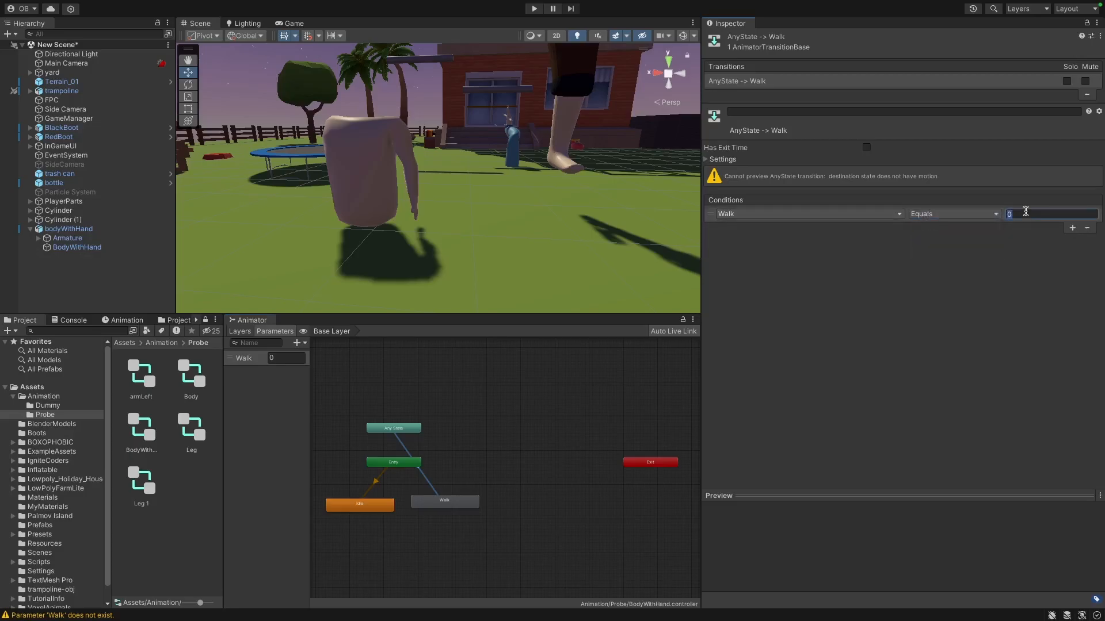
text(1)
Move the Walk state farther from Idle, and make a transition from Walk to Idle.
drag(464, 503, 509, 504)
right_click(508, 507)
click(509, 508)
click(369, 509)
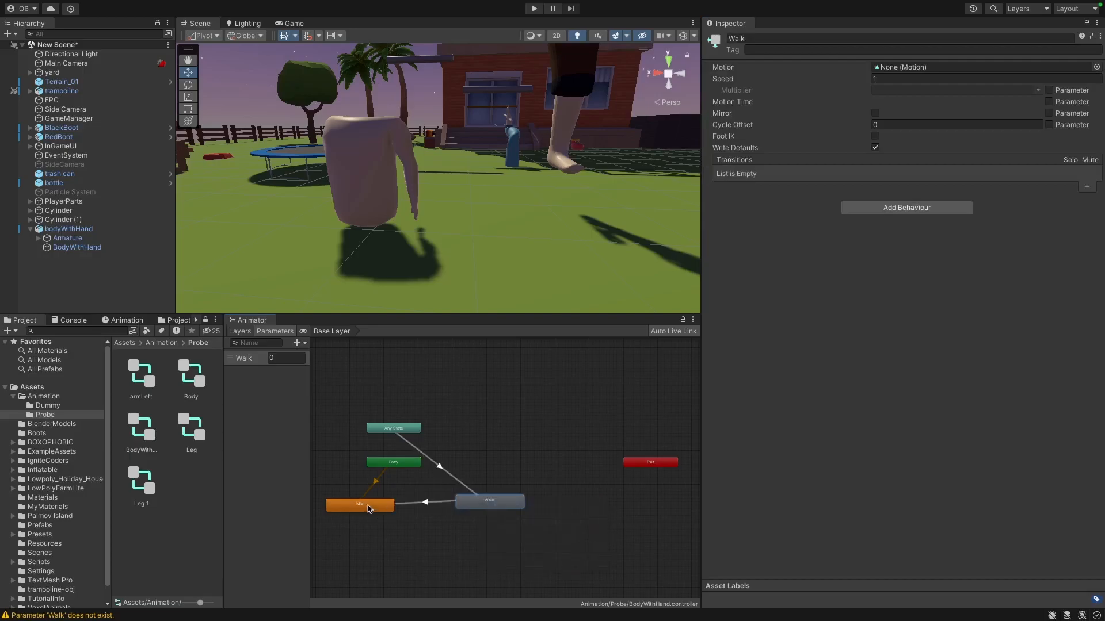
drag(473, 502, 470, 505)
Add the condition Walk Equals 0 to the Walk to Idle transition.
click(416, 502)
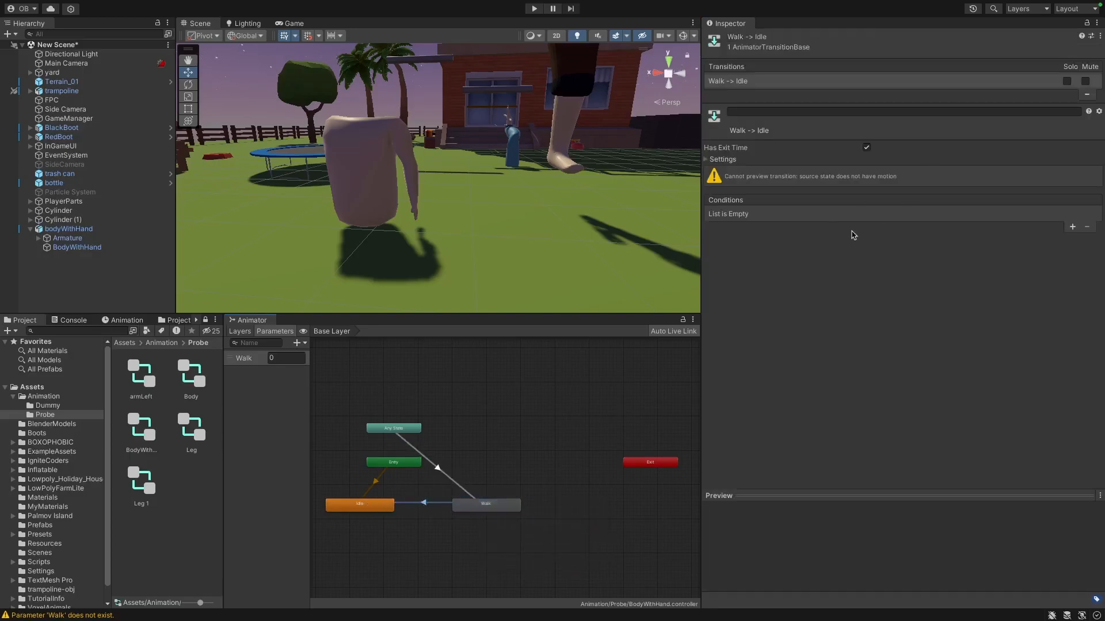
click(1072, 226)
click(921, 221)
click(941, 244)
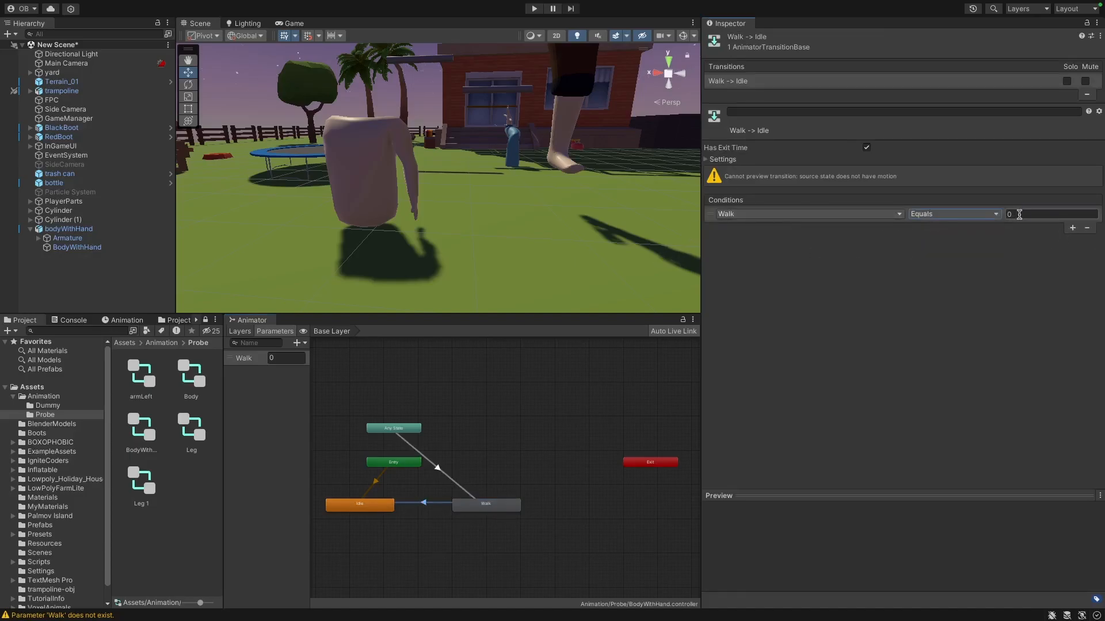
Disable Has Exit Time on the Walk to Idle transition and set its transition duration to 0.
click(866, 149)
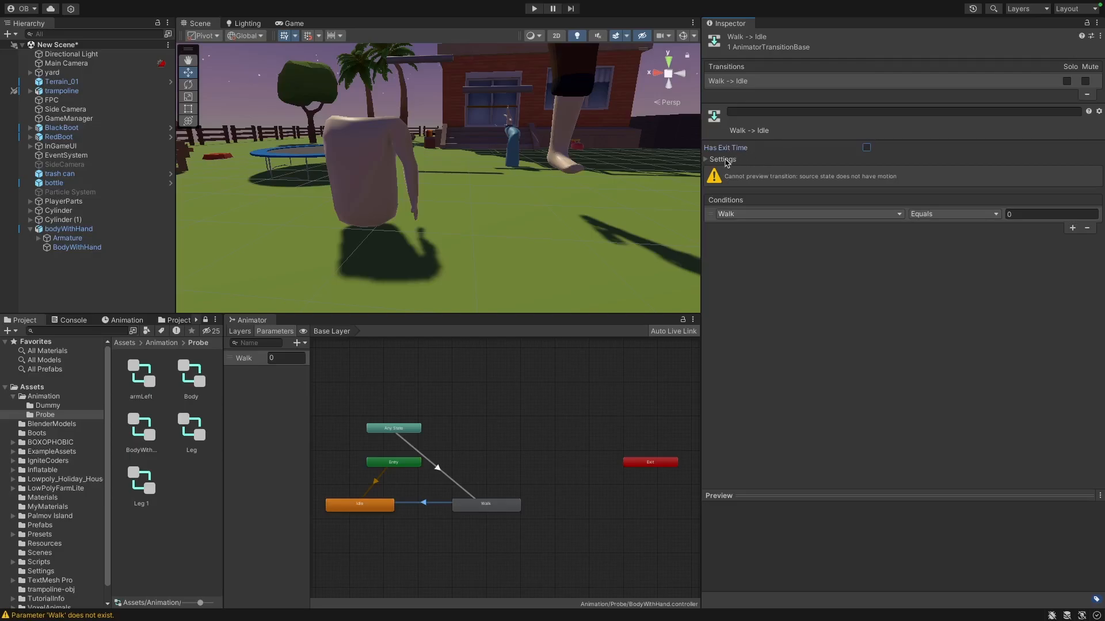
click(726, 160)
click(894, 193)
text(0)
key(Return)
Open the BlenderModels folder in the project assets and expand the bodyWithHand model to show its sub-assets.
click(371, 506)
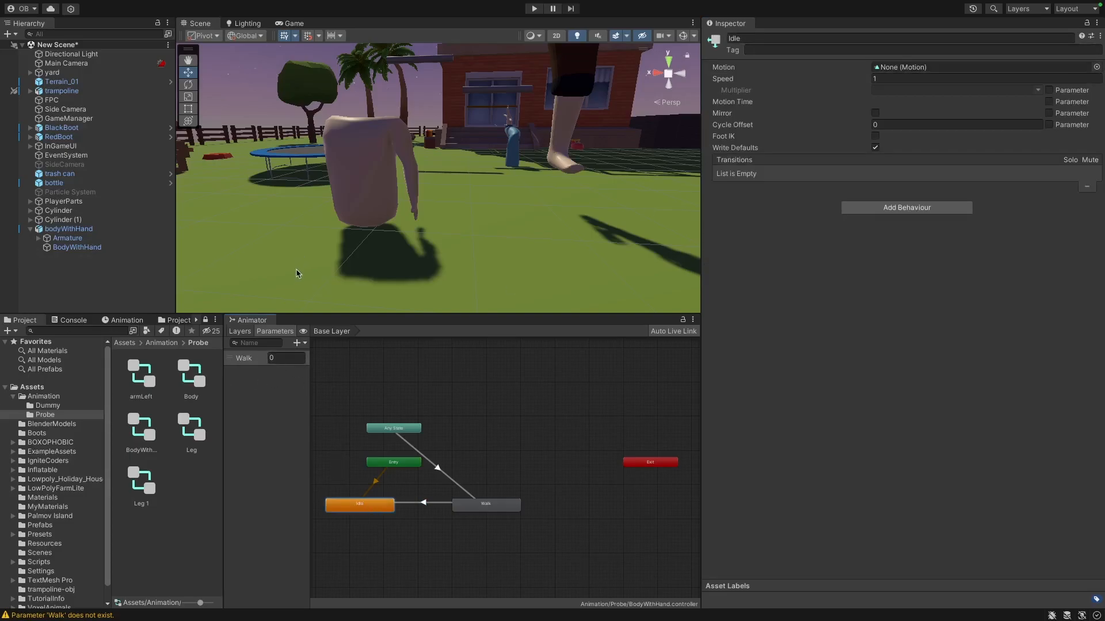
drag(223, 382, 296, 382)
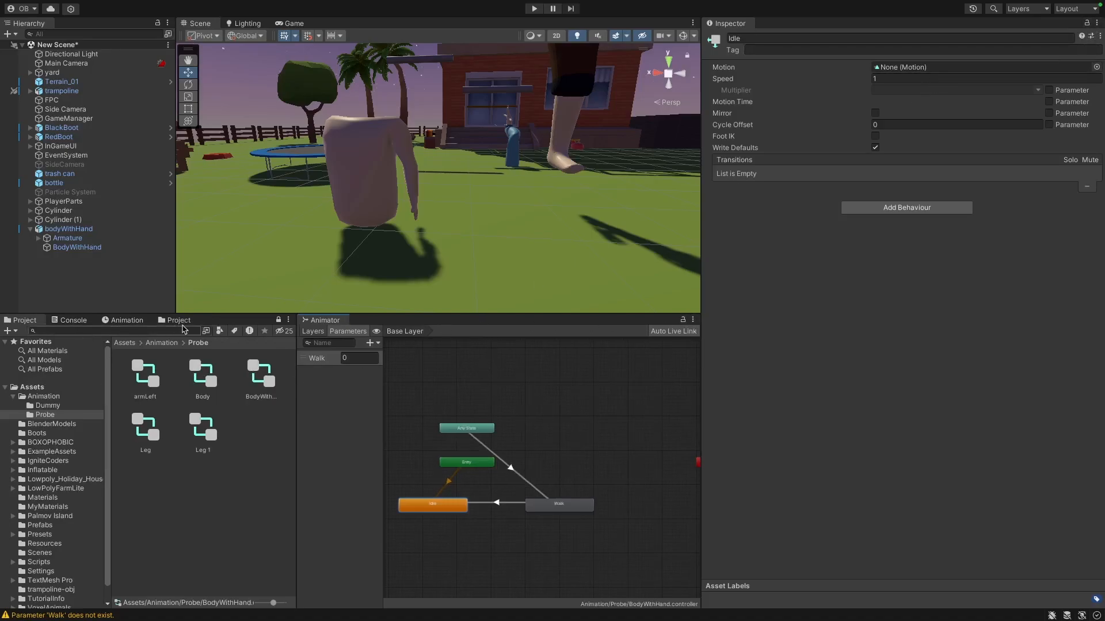
click(175, 320)
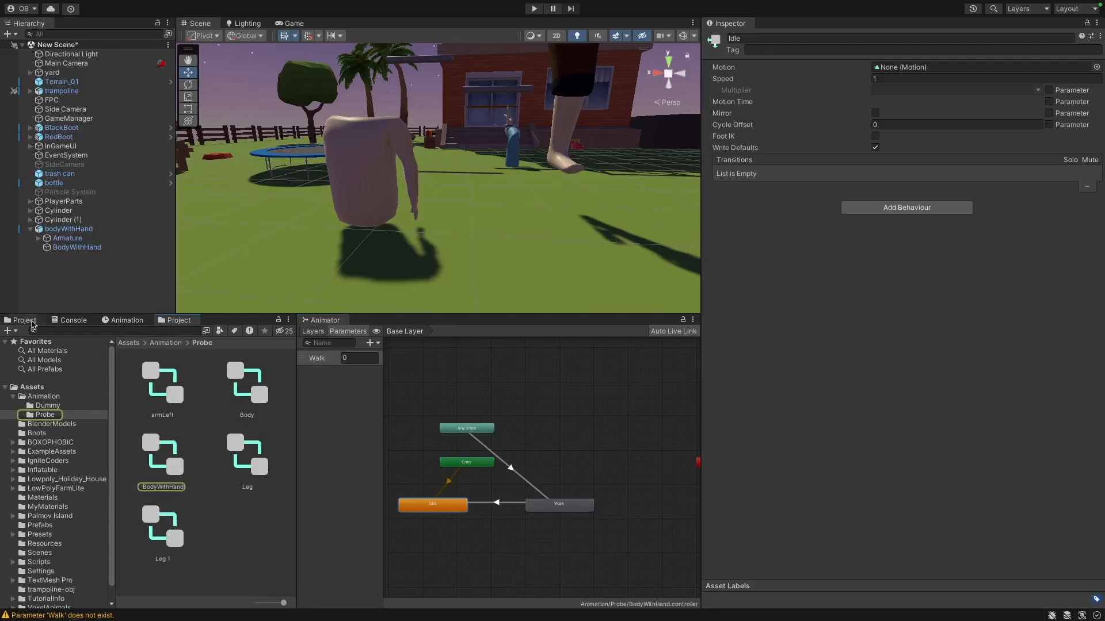
click(52, 424)
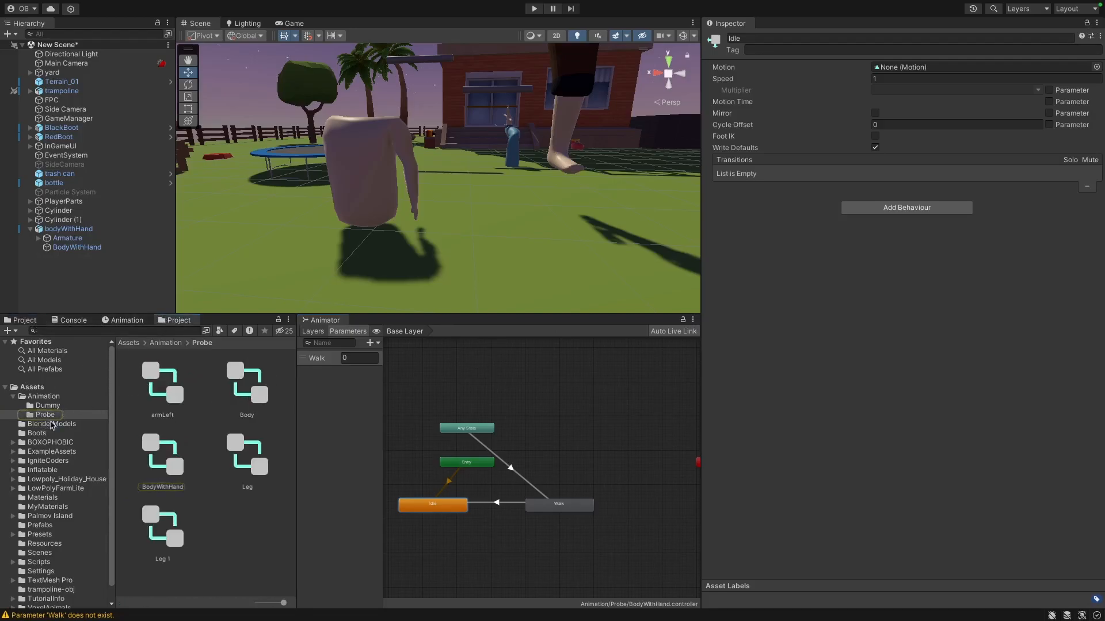
scroll(251, 518, down, 6)
scroll(251, 557, down, 2)
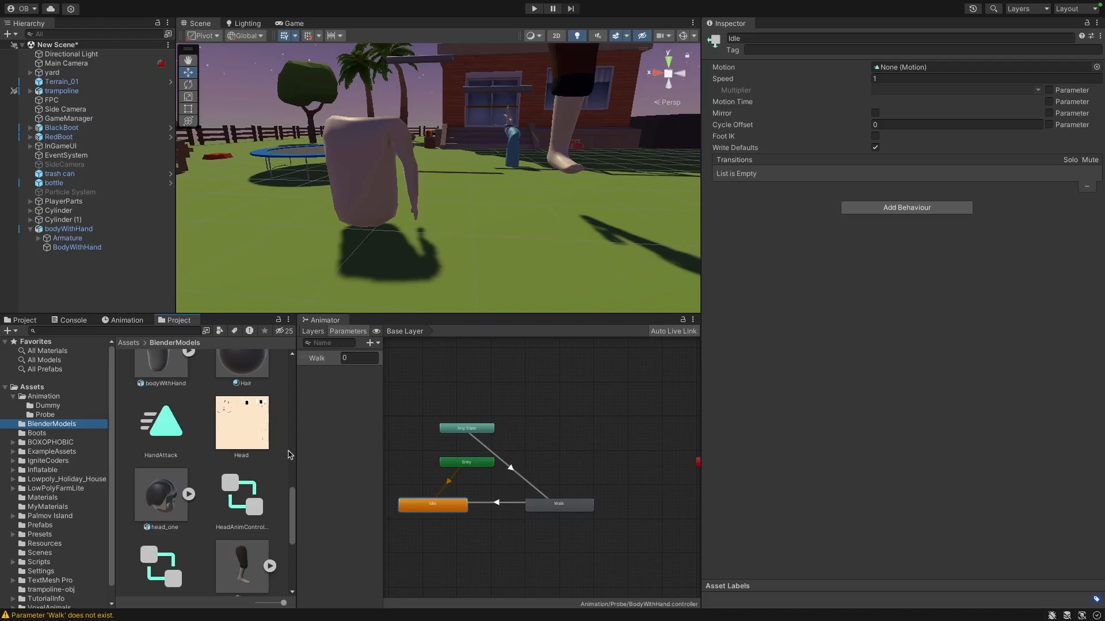
drag(297, 449, 469, 452)
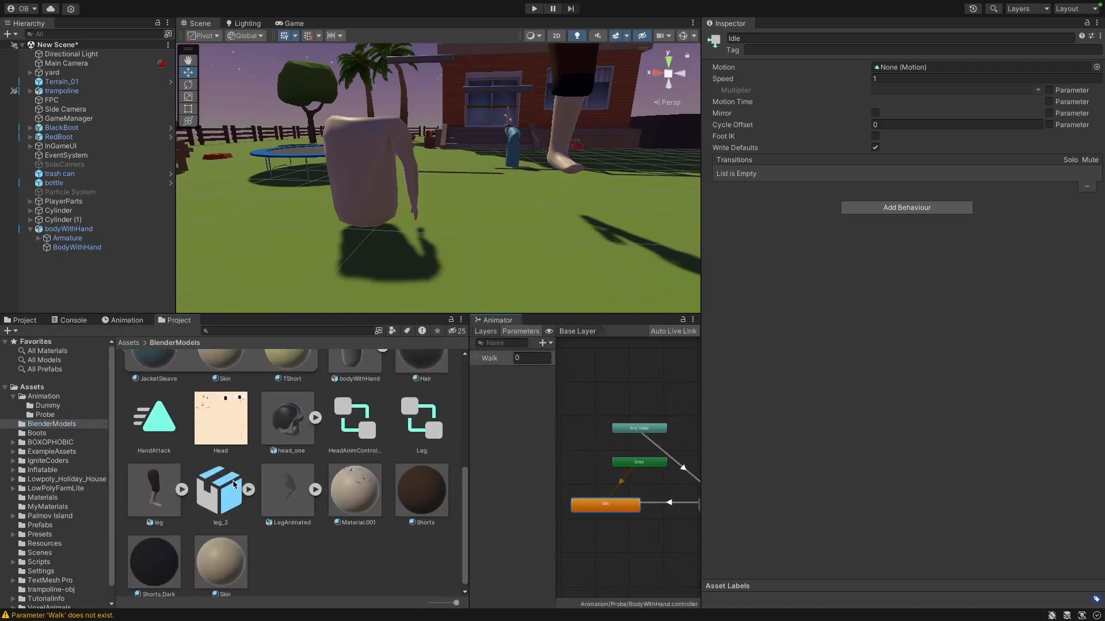
scroll(399, 489, up, 5)
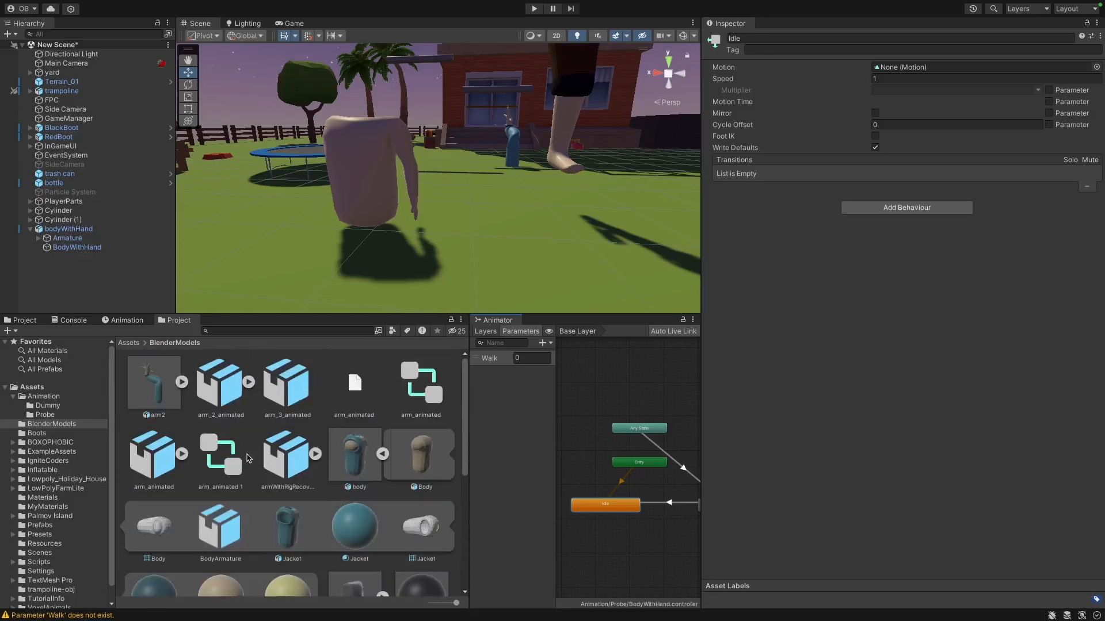
scroll(277, 473, down, 5)
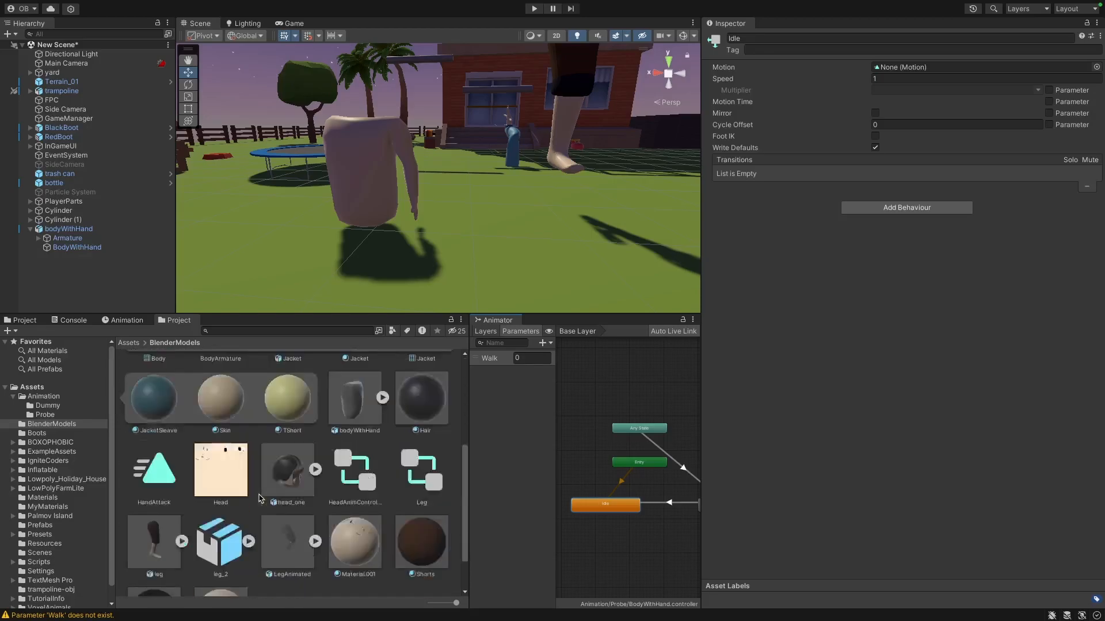
scroll(298, 481, up, 3)
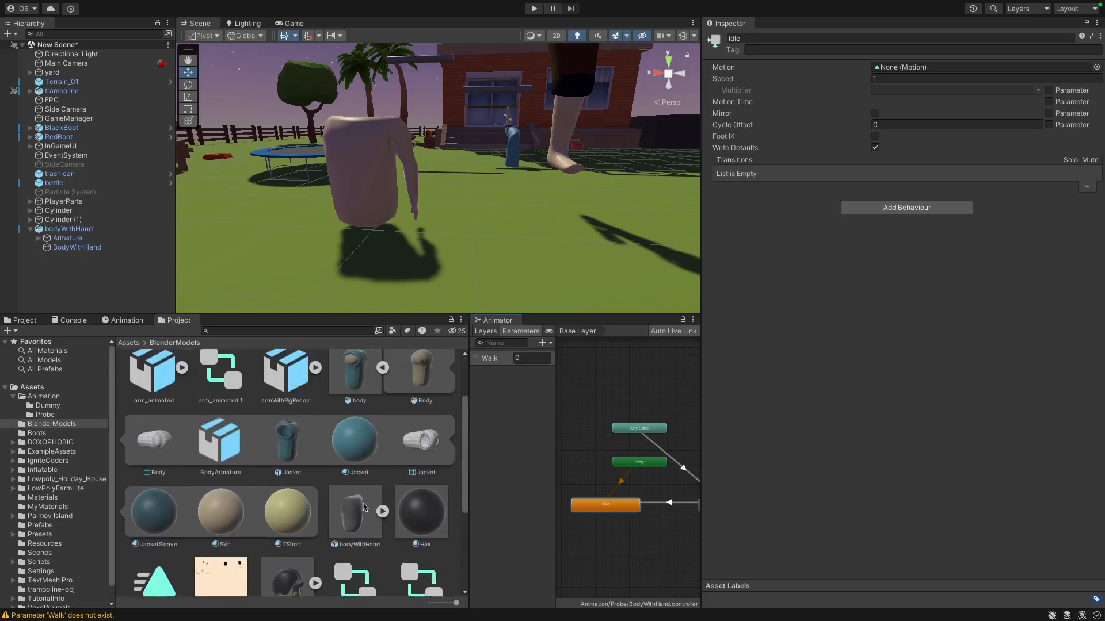
click(381, 458)
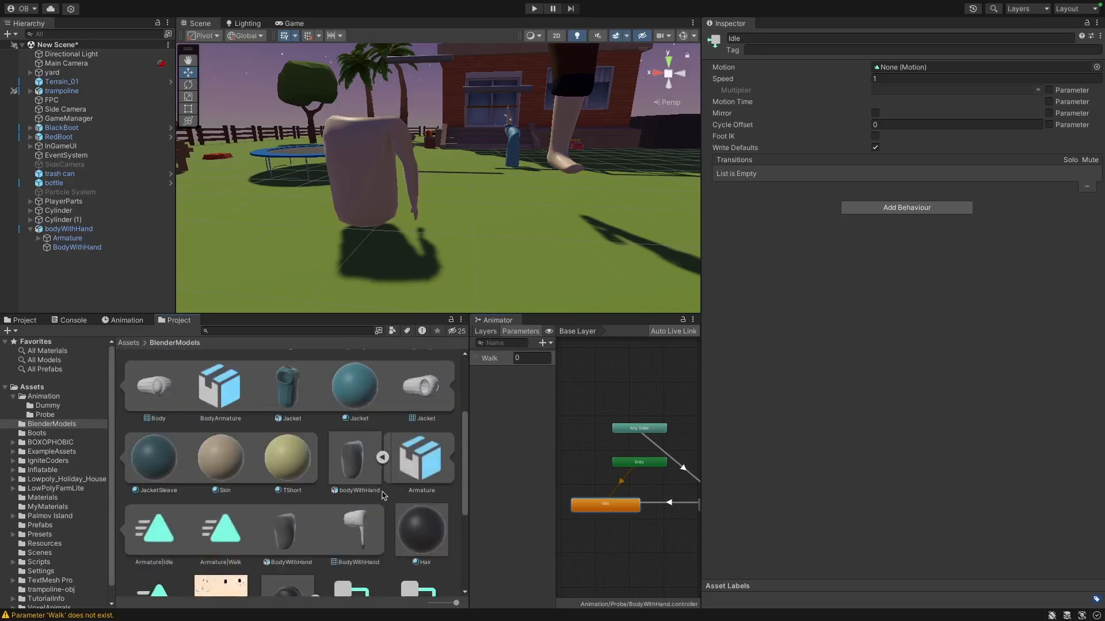
scroll(370, 490, down, 1)
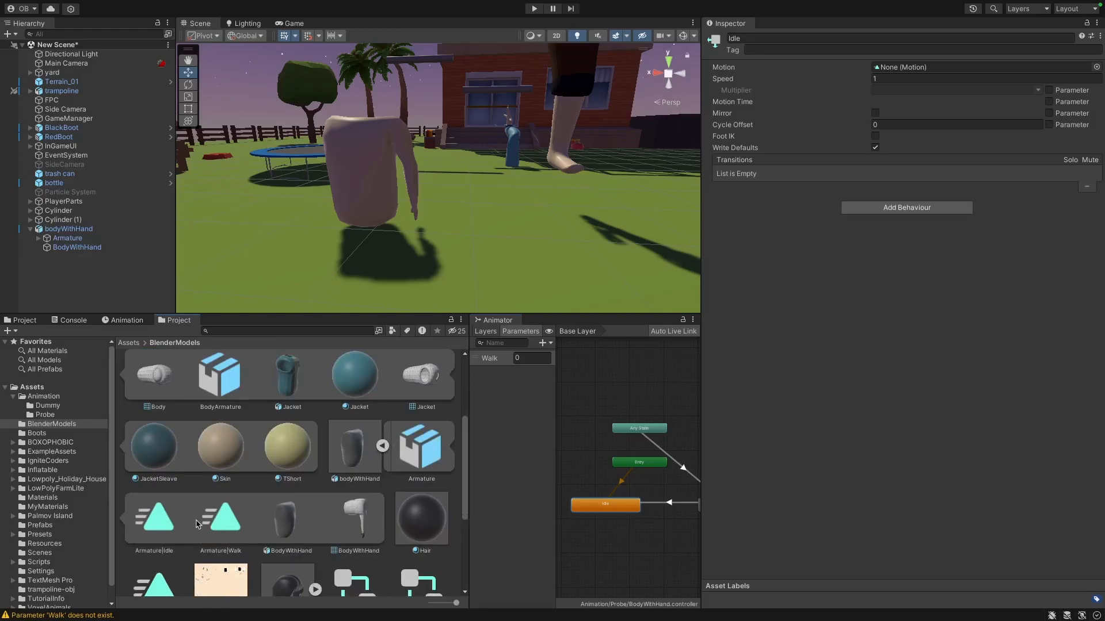
Remove the Armature|Walk clip from the bodyWithHand model's animation import settings.
click(343, 450)
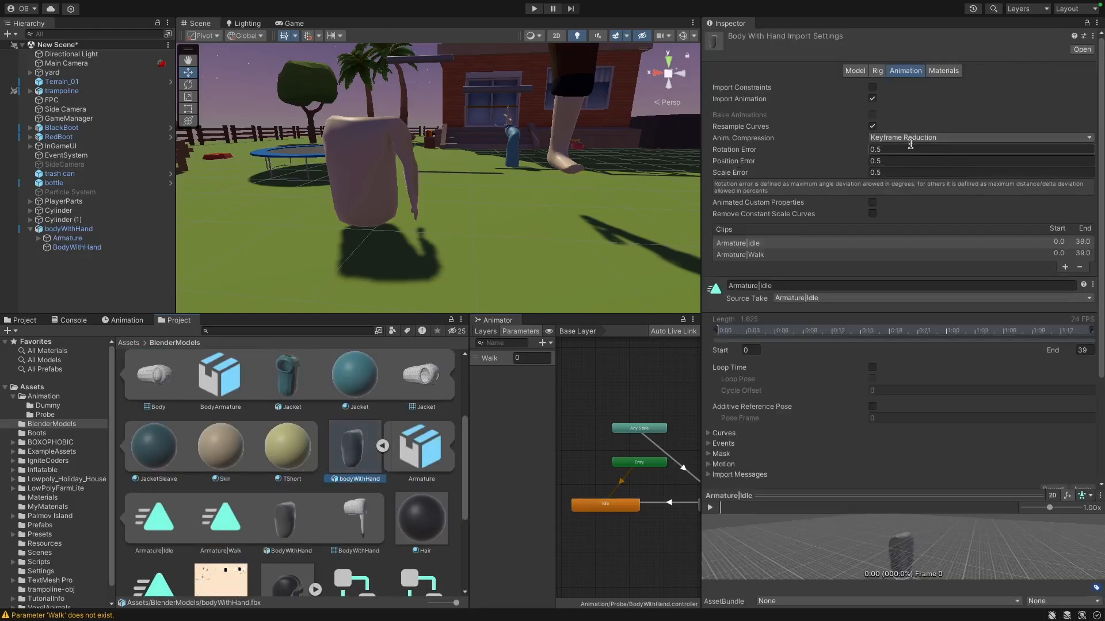
click(793, 254)
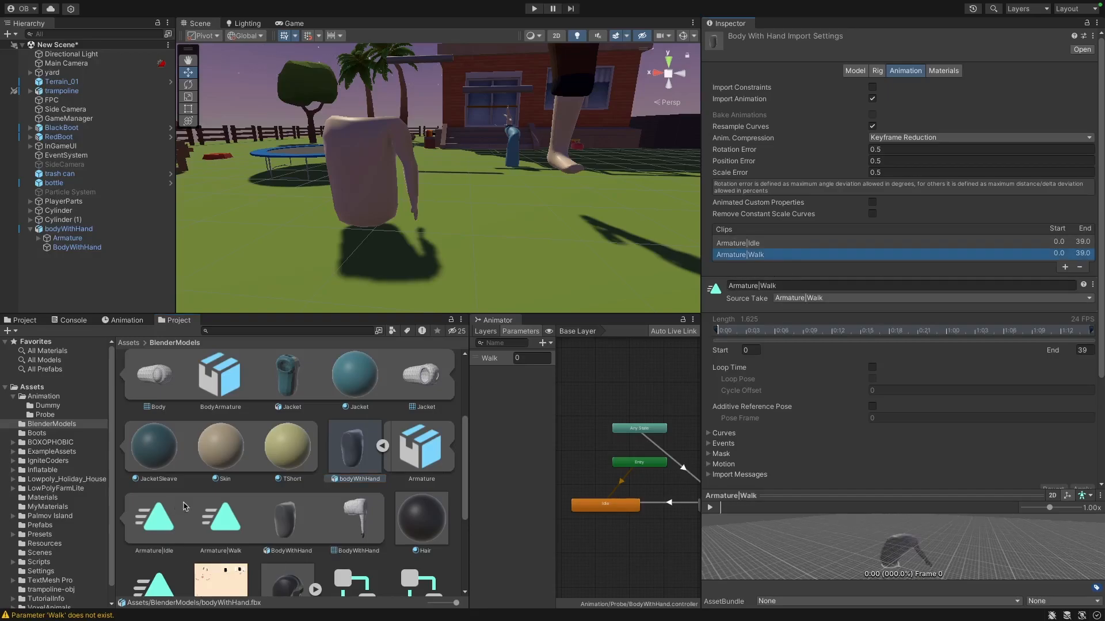
click(1078, 267)
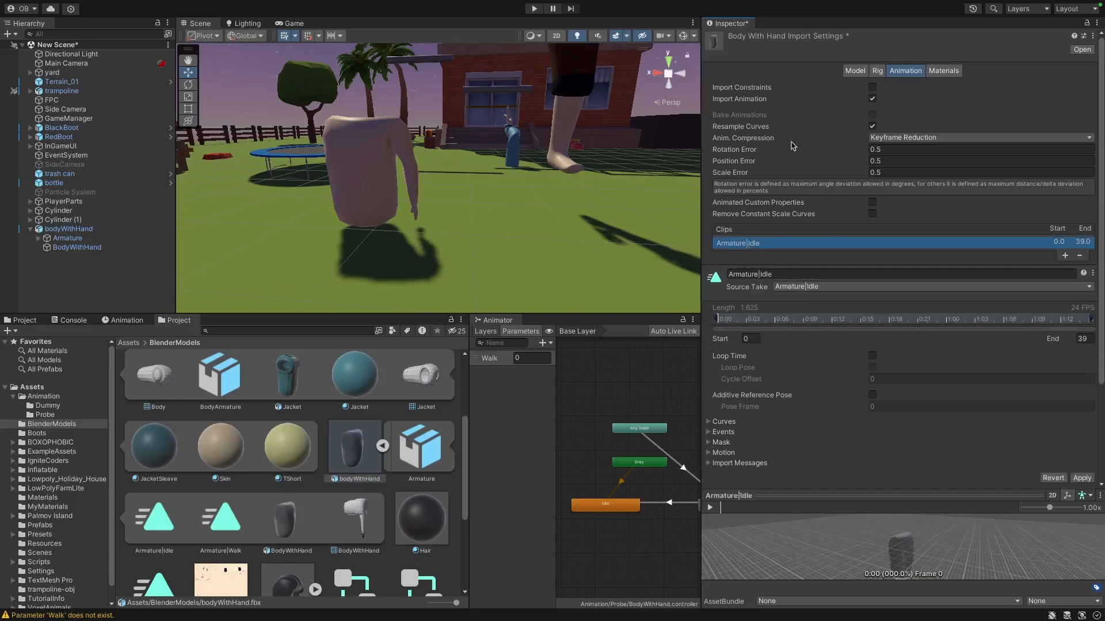
Add a second clip to bodyWithHand's animation import settings with Armature|Walk as its source take.
click(359, 451)
click(906, 72)
click(826, 288)
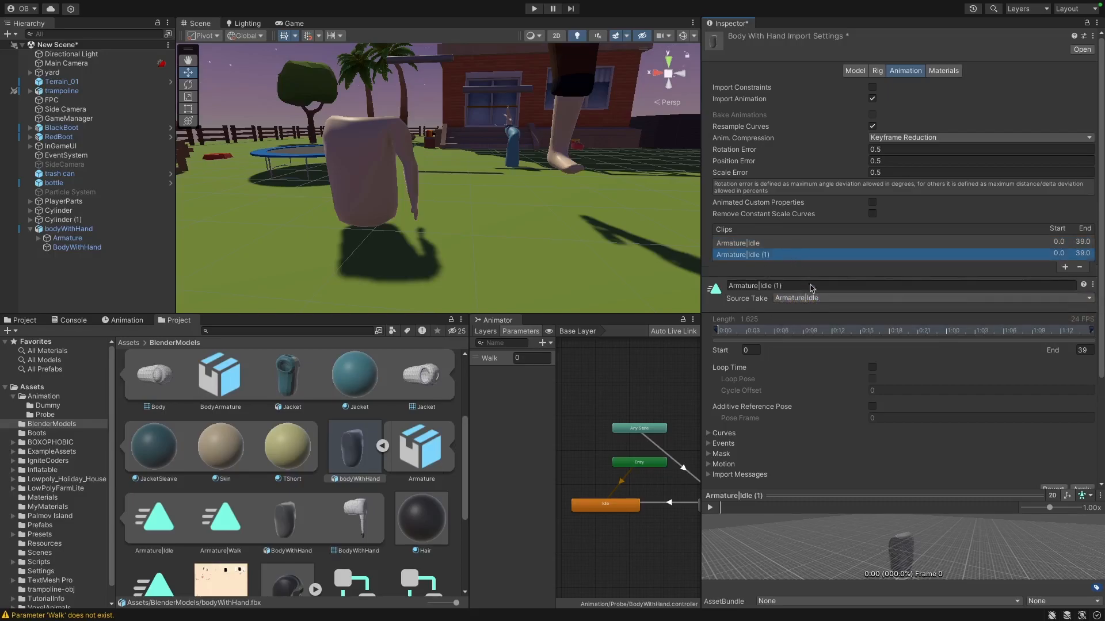
click(811, 300)
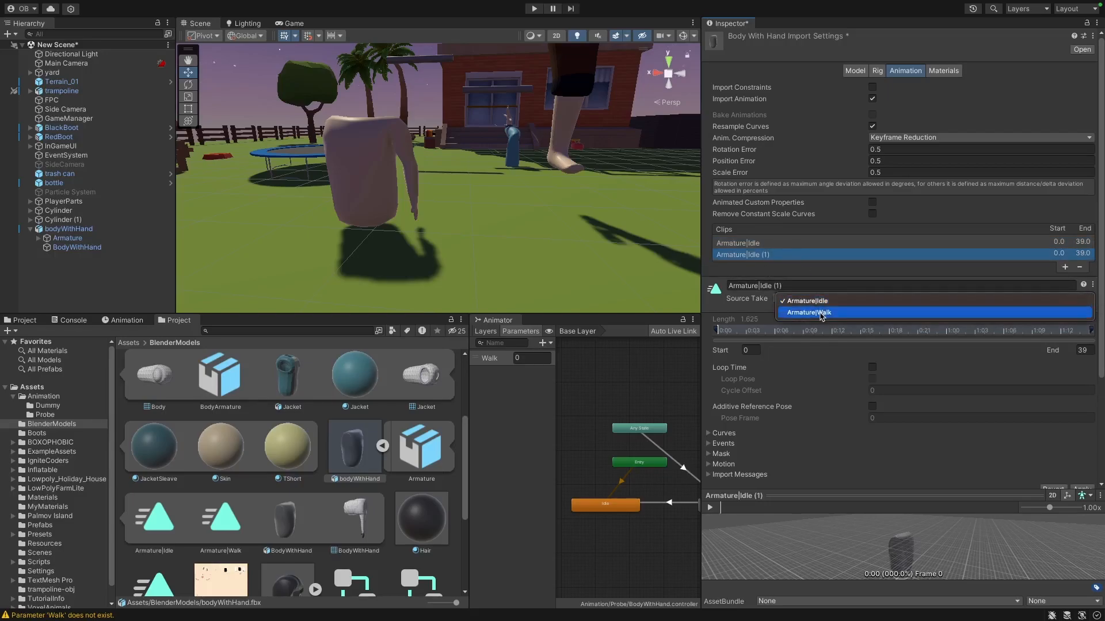
click(807, 313)
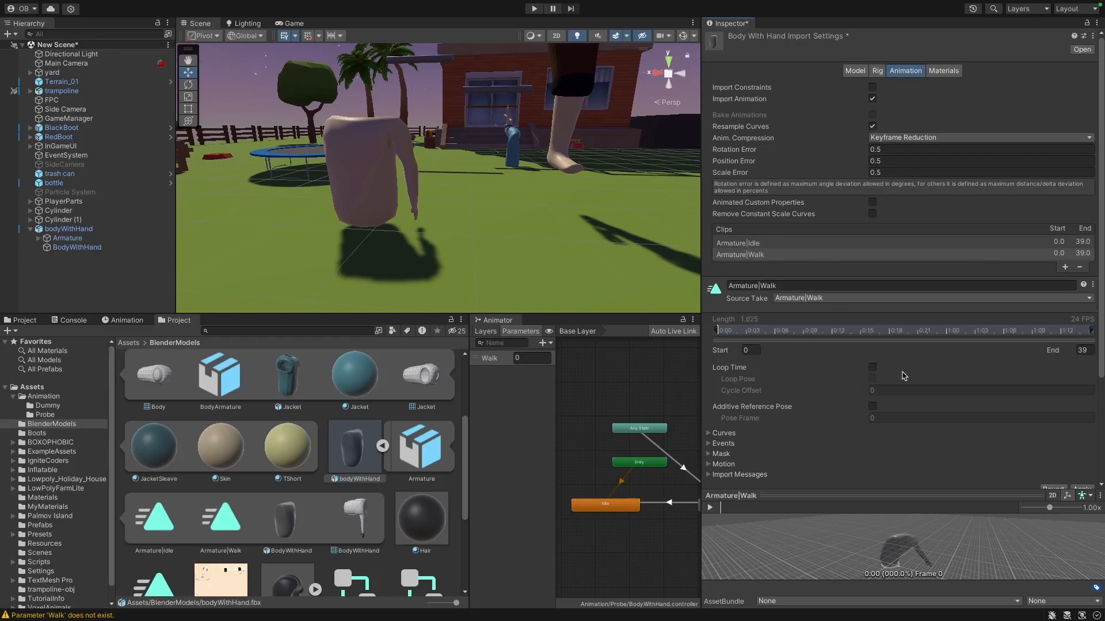
Enable Loop Time for both the Armature|Walk and Armature|Idle clips and apply the import settings.
click(872, 368)
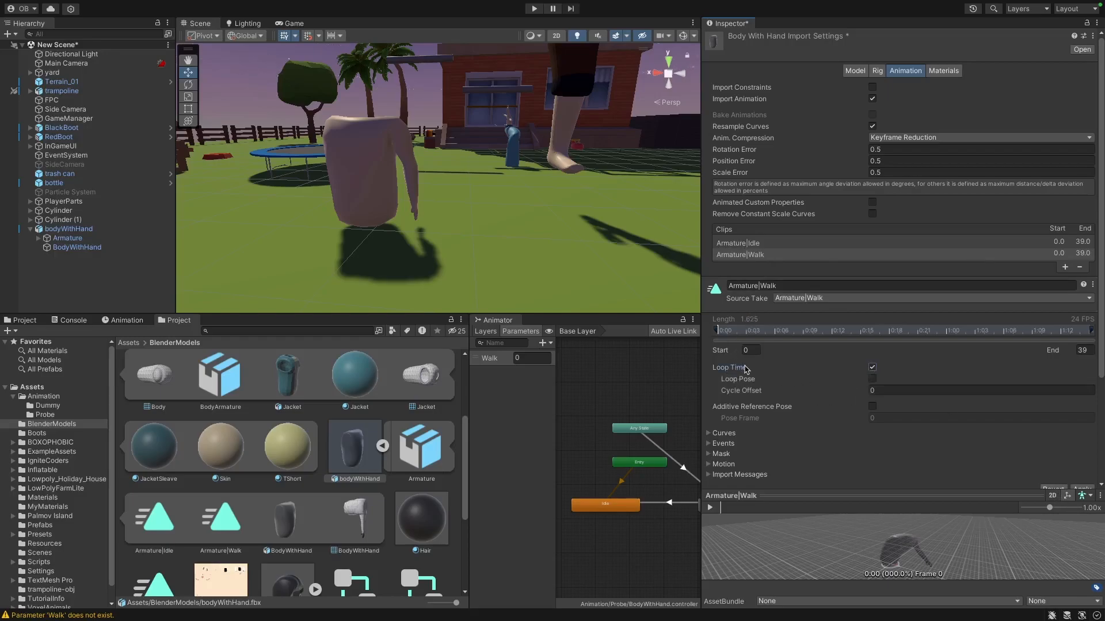
click(774, 244)
click(871, 367)
click(817, 257)
scroll(1083, 460, down, 3)
click(1079, 355)
Assign the Armature|Idle clip as the Idle state's motion and the Armature|Walk clip as the Walk state's motion.
click(349, 170)
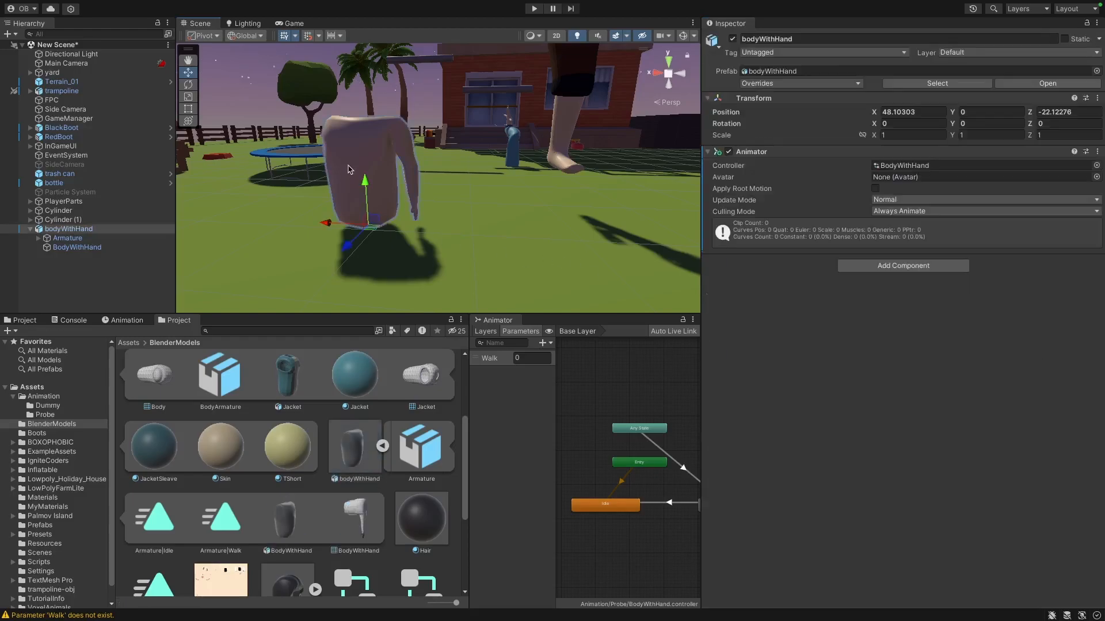
click(124, 320)
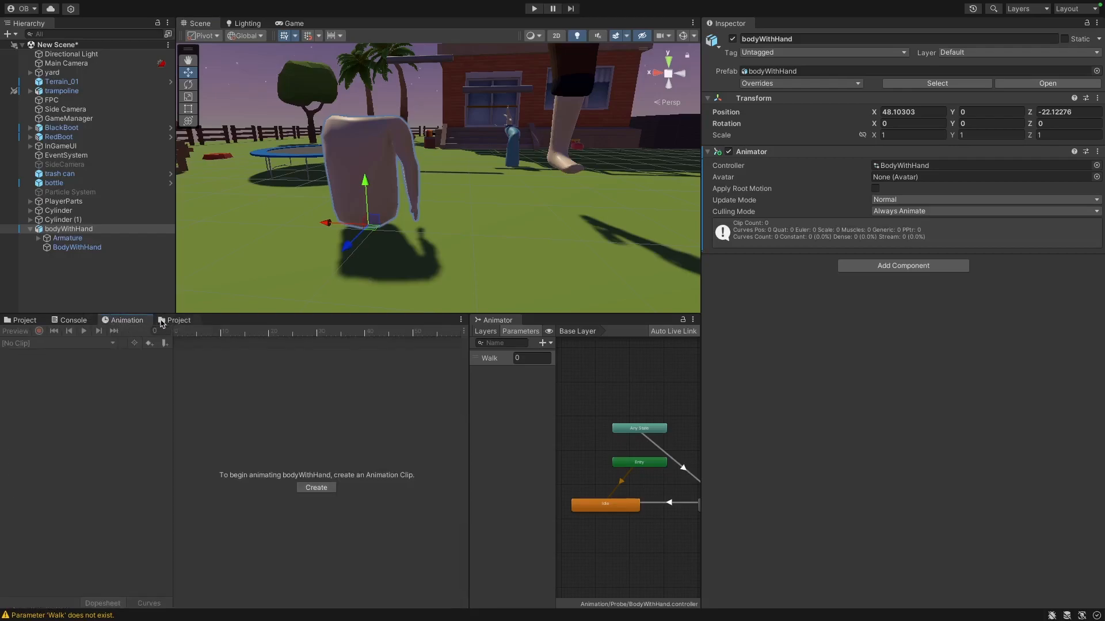
drag(471, 364, 319, 364)
click(455, 510)
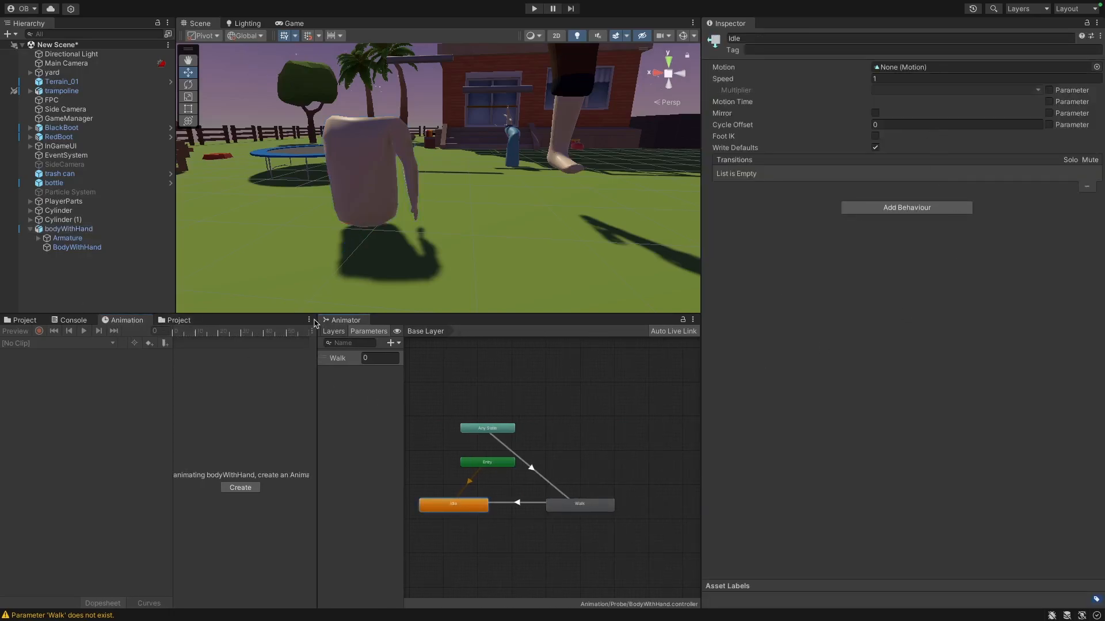
click(179, 320)
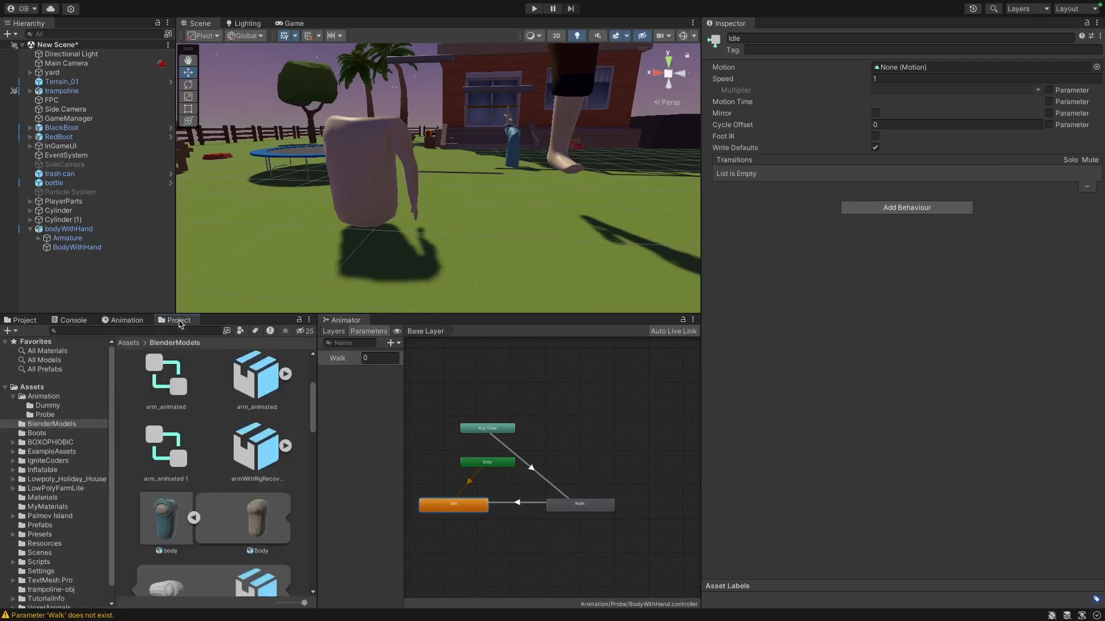
scroll(224, 498, down, 10)
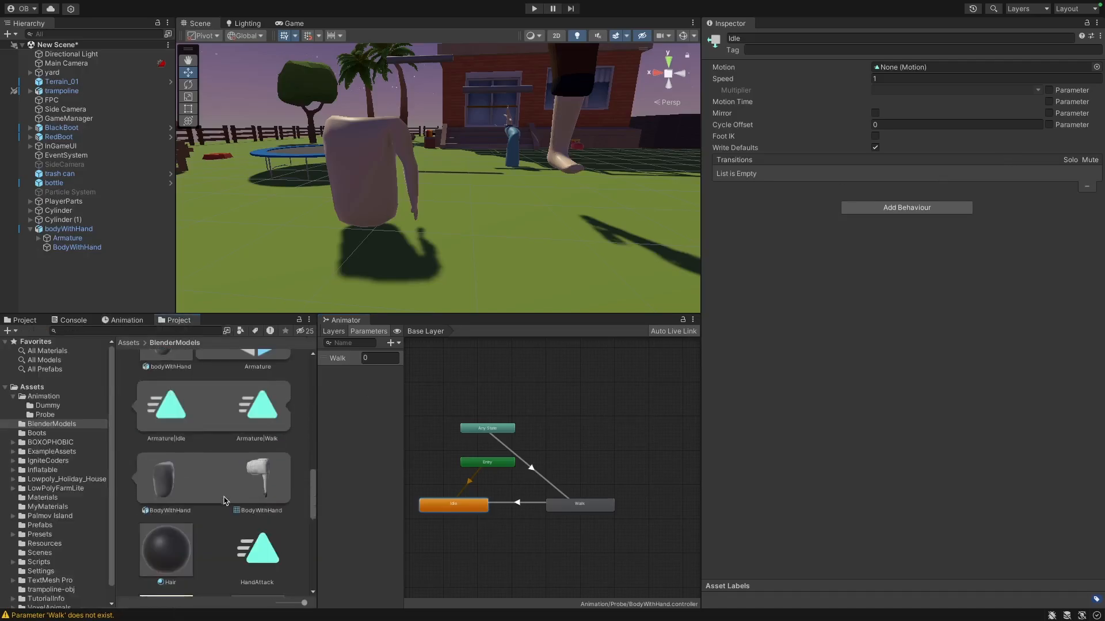
scroll(192, 499, down, 5)
scroll(191, 500, up, 6)
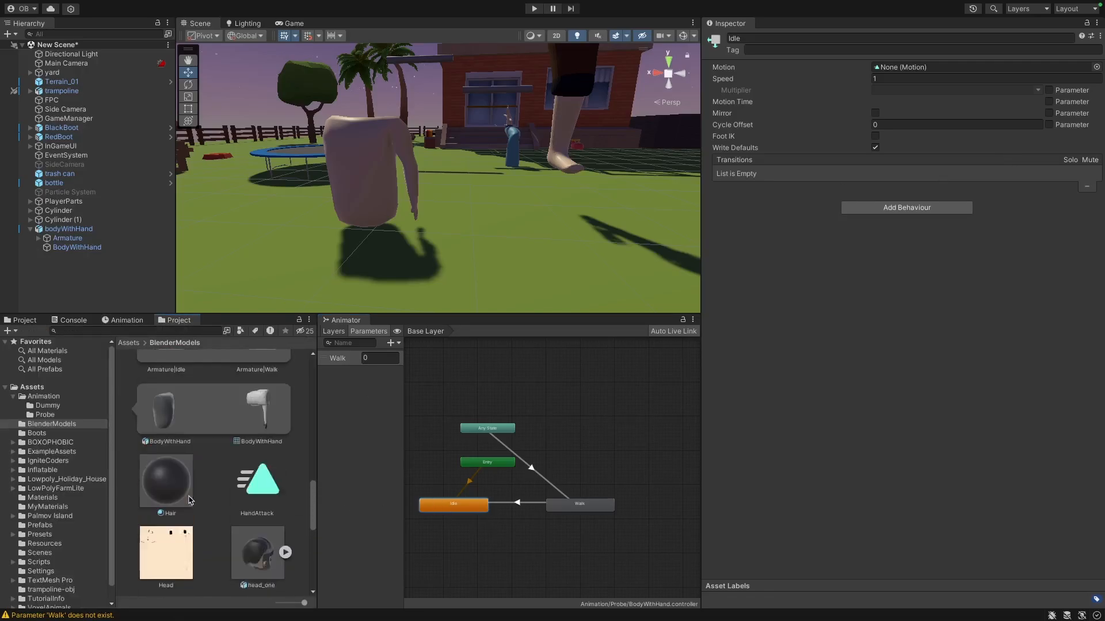
drag(164, 455, 930, 68)
click(570, 507)
drag(273, 451, 898, 69)
Play the Armature|Idle clip on bodyWithHand and examine the motion up close in the scene.
scroll(419, 241, up, 5)
scroll(448, 167, up, 5)
click(391, 181)
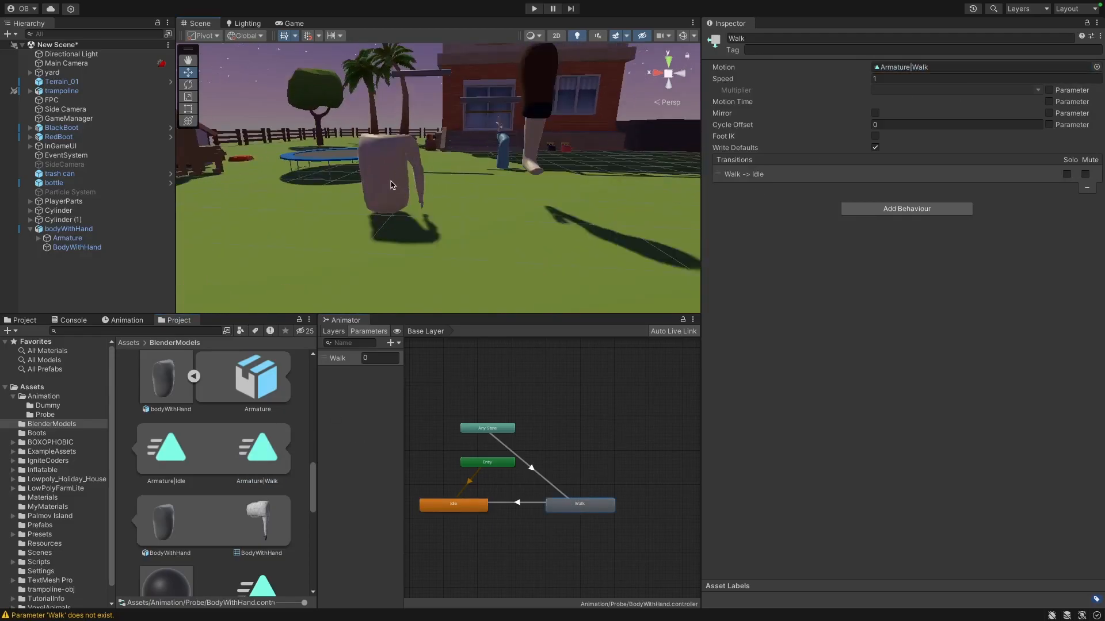
click(122, 321)
click(84, 331)
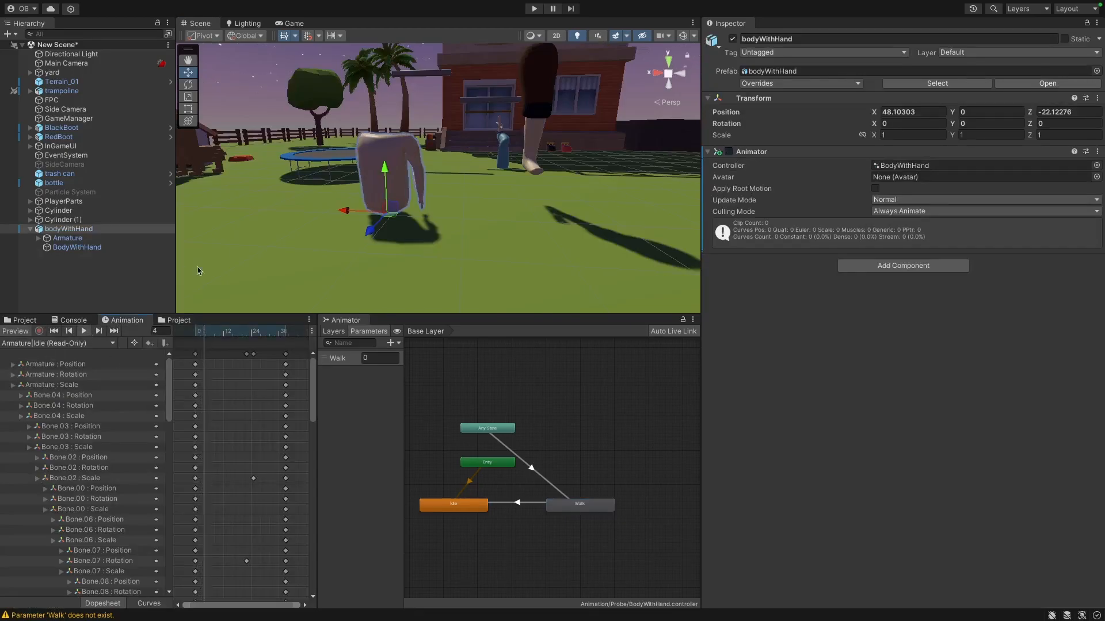
key(f)
right_drag(428, 197, 375, 171)
key(d)
middle_drag(375, 170, 308, 201)
scroll(296, 235, up, 4)
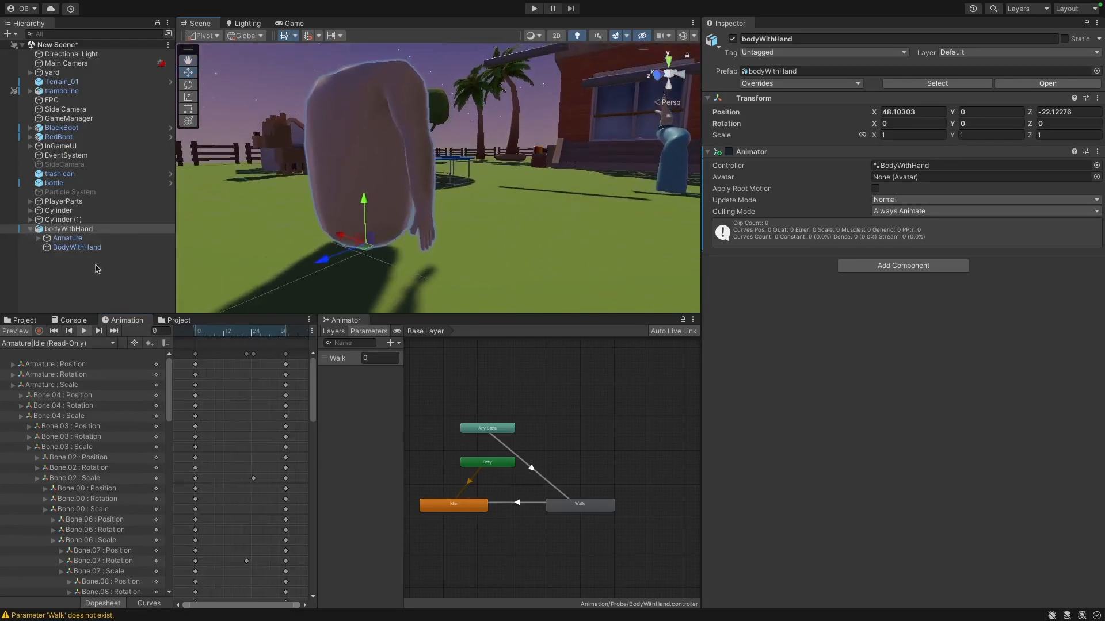
Switch the animation preview to the Armature|Walk clip, play it, and examine the body's movement.
click(63, 343)
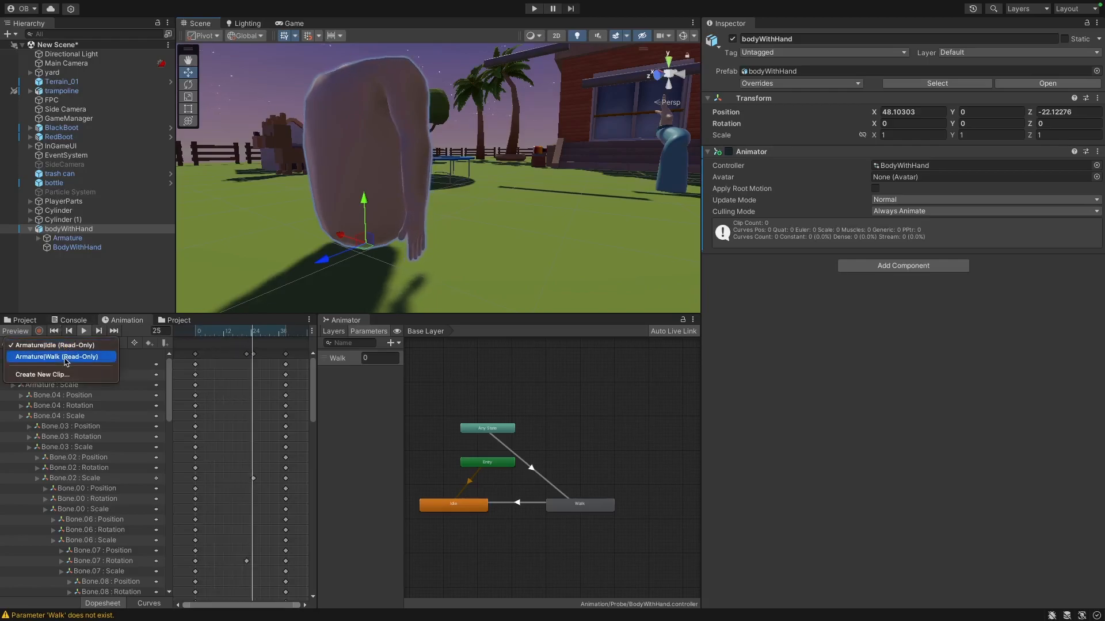
click(65, 359)
click(83, 332)
middle_drag(267, 217, 349, 224)
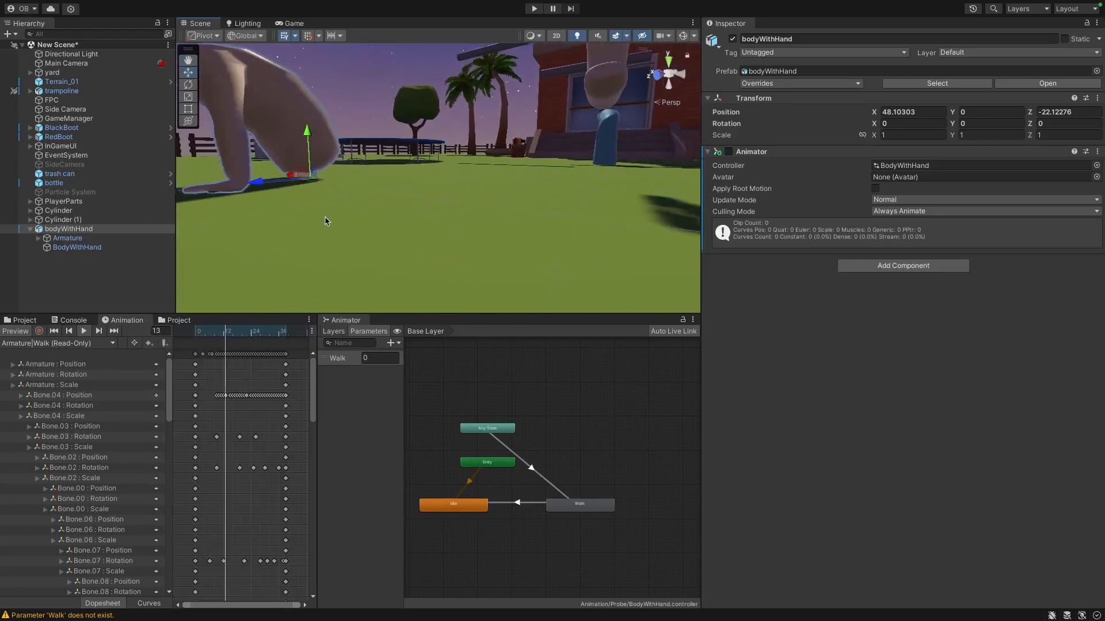
scroll(316, 211, down, 6)
Move bodyWithHand along the Z axis to about -22.27 and stop the Walk clip preview.
drag(353, 216, 330, 224)
drag(322, 227, 391, 206)
key(a)
right_drag(376, 229, 509, 190)
key(a)
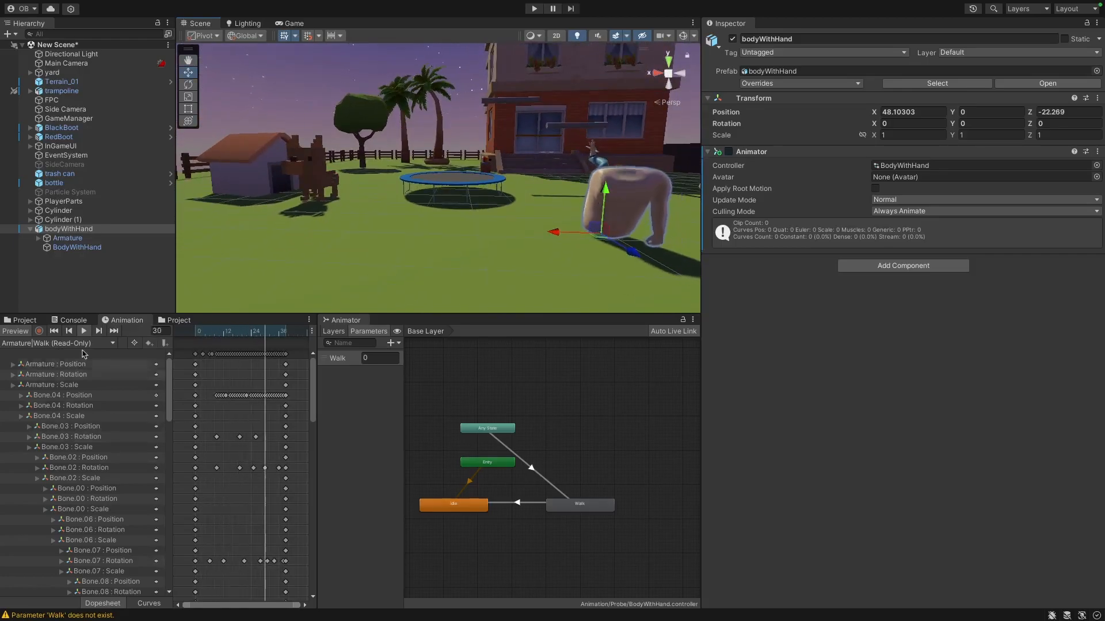
click(84, 330)
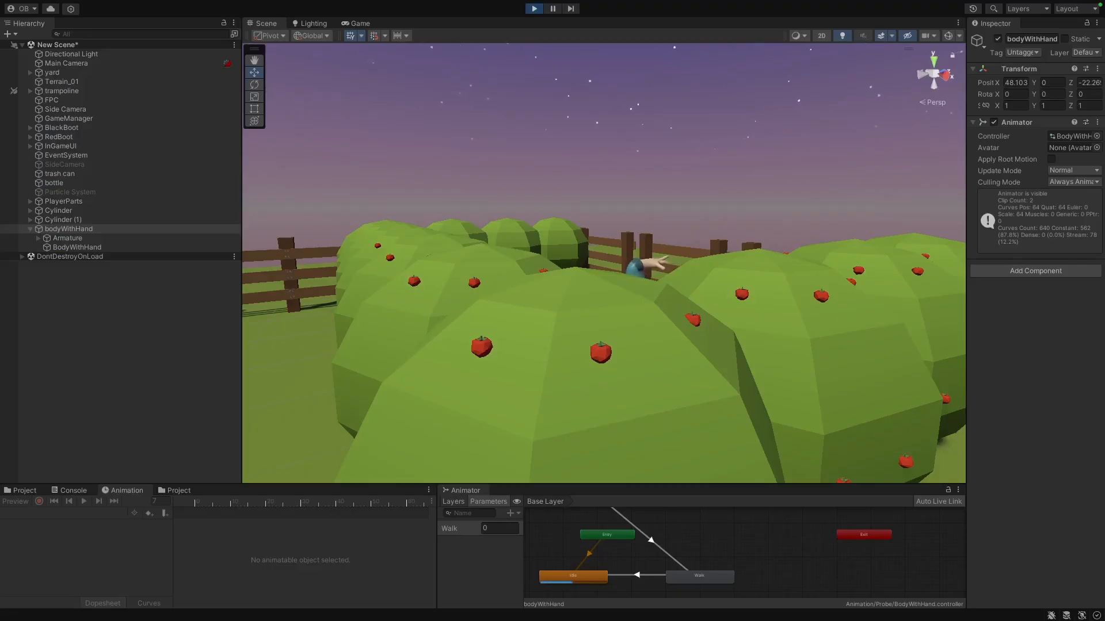